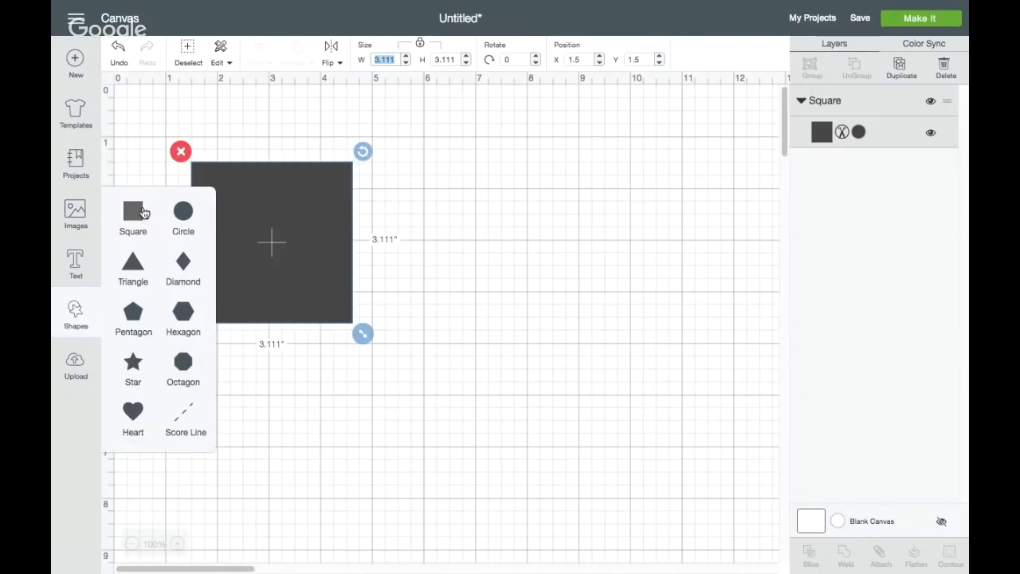
# Resize the square to 12 inches wide and move it near the canvas origin, at about X 0.6, Y 0.51
pyautogui.click(414, 228)
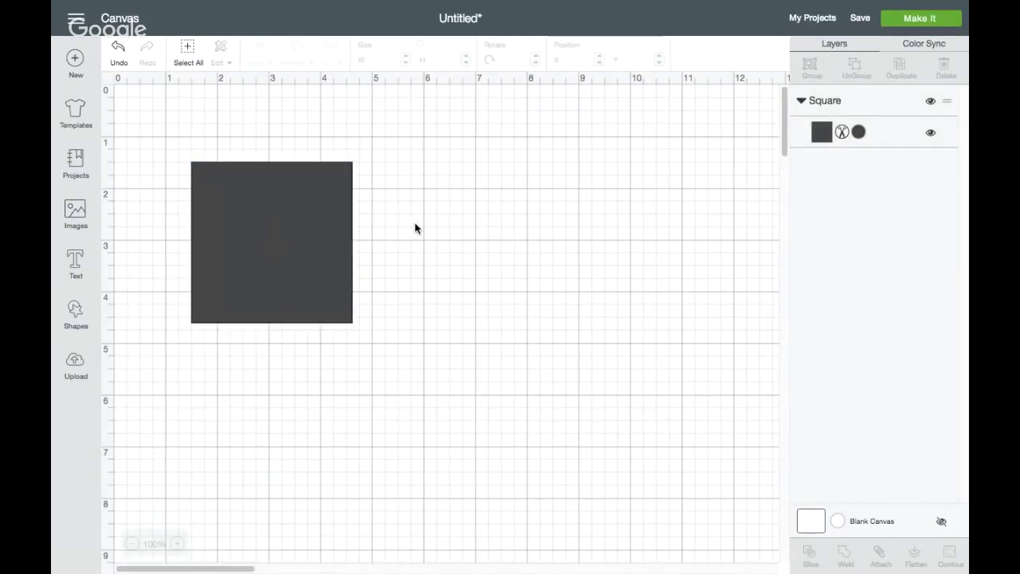
pyautogui.click(292, 237)
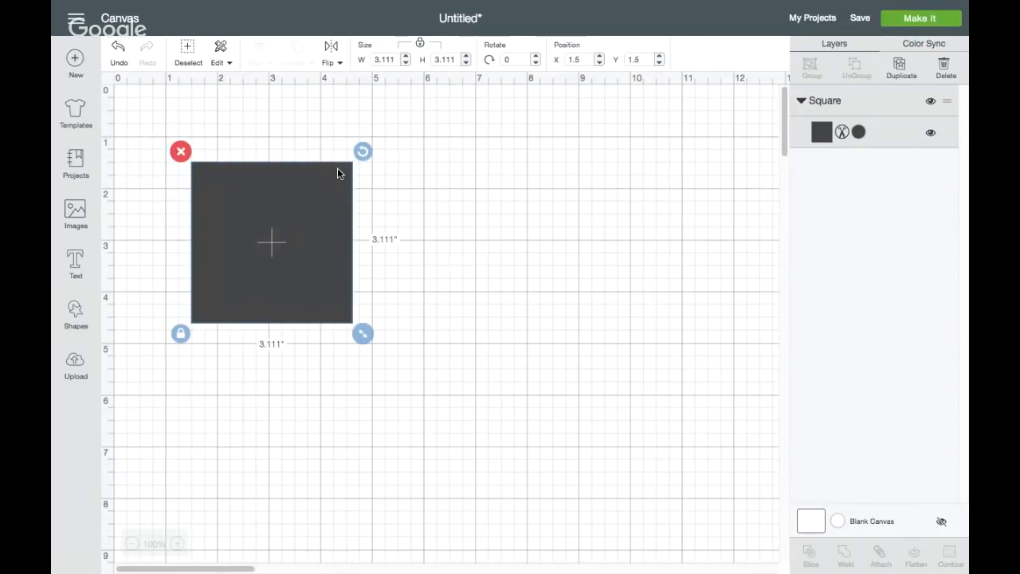
pyautogui.click(372, 60)
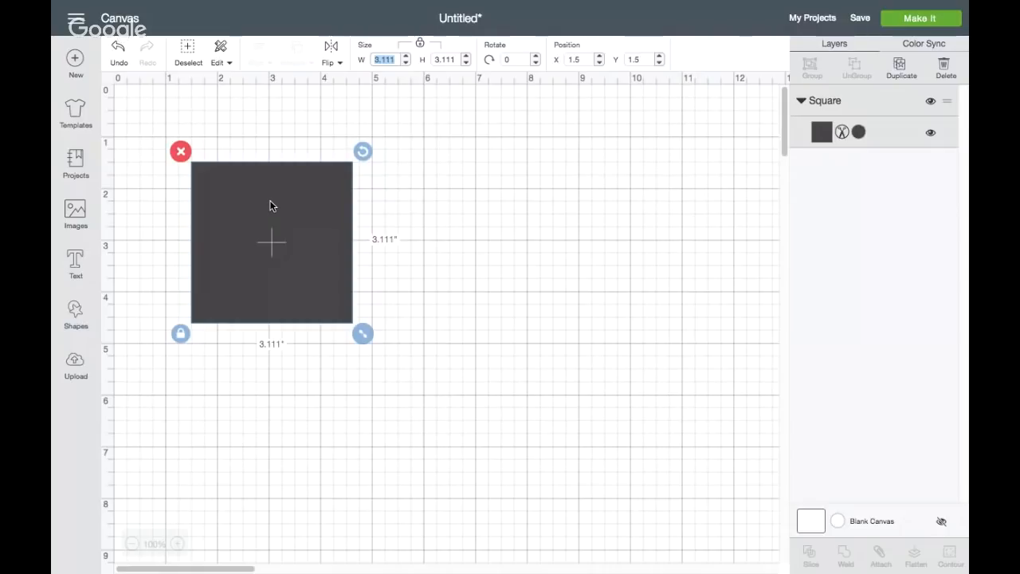
pyautogui.write('12')
pyautogui.press('Return')
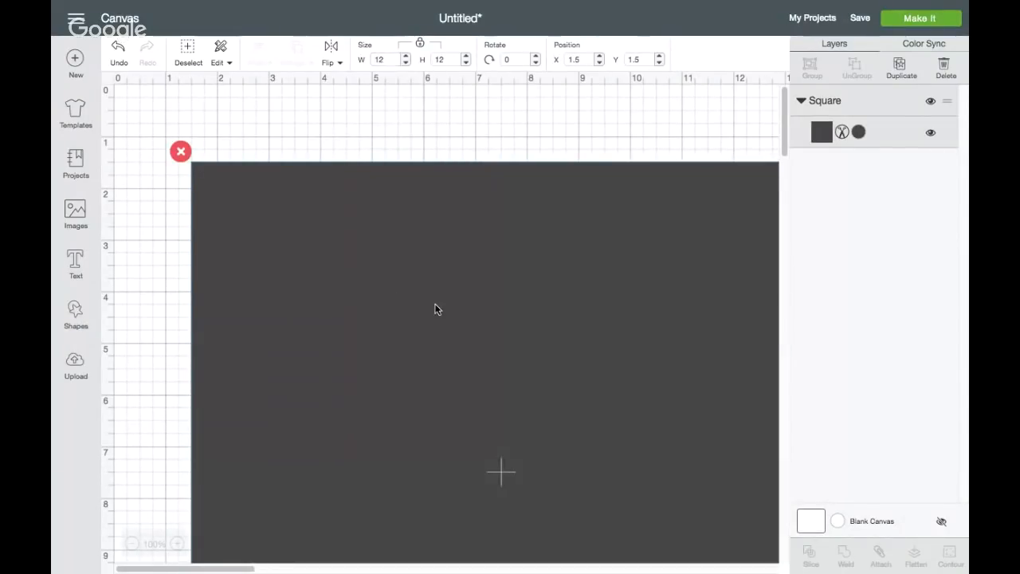
pyautogui.moveTo(435, 307); pyautogui.dragTo(387, 253)
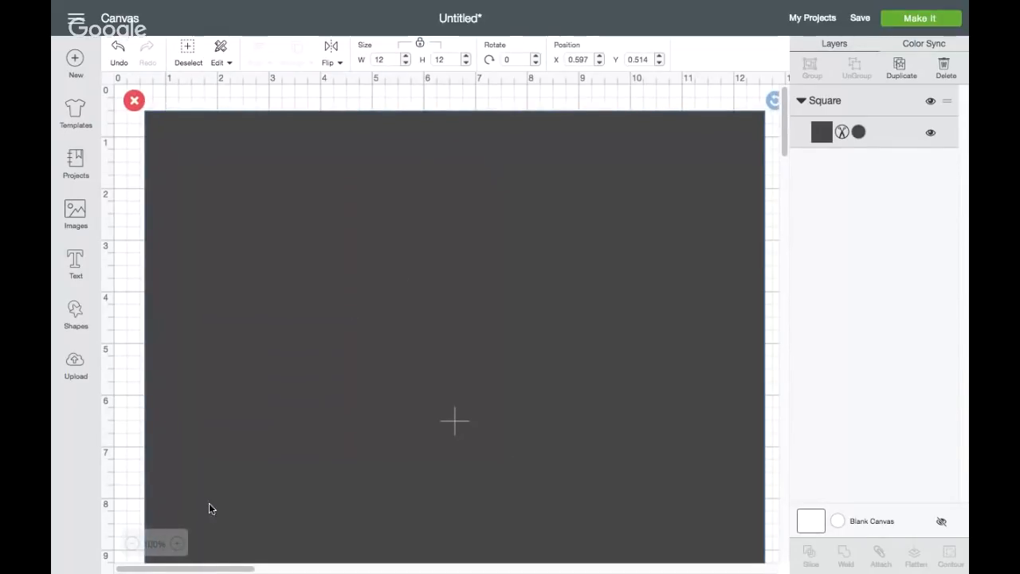
# Change the 12-inch square's cut colour to black
pyautogui.click(133, 544)
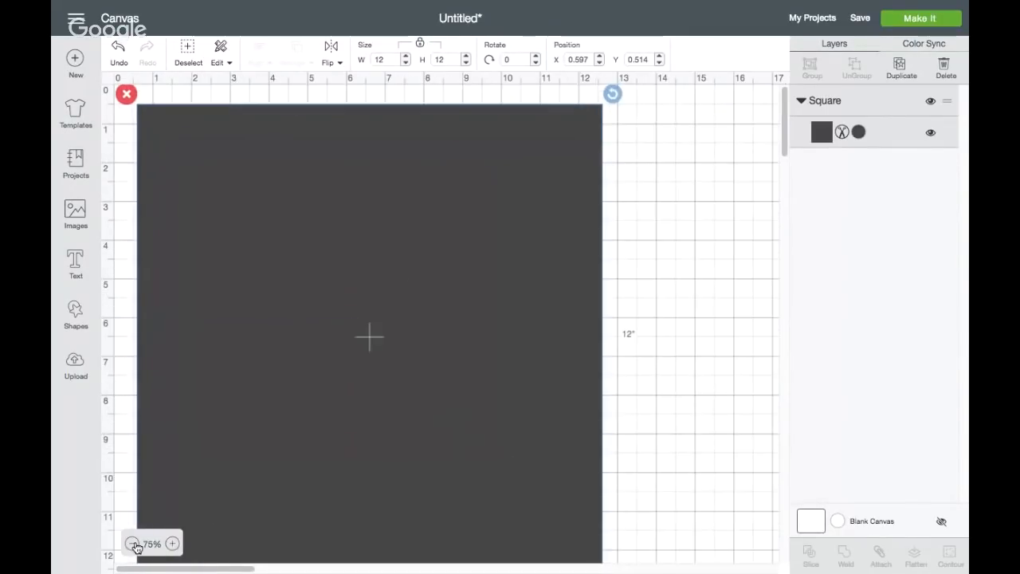
pyautogui.click(133, 544)
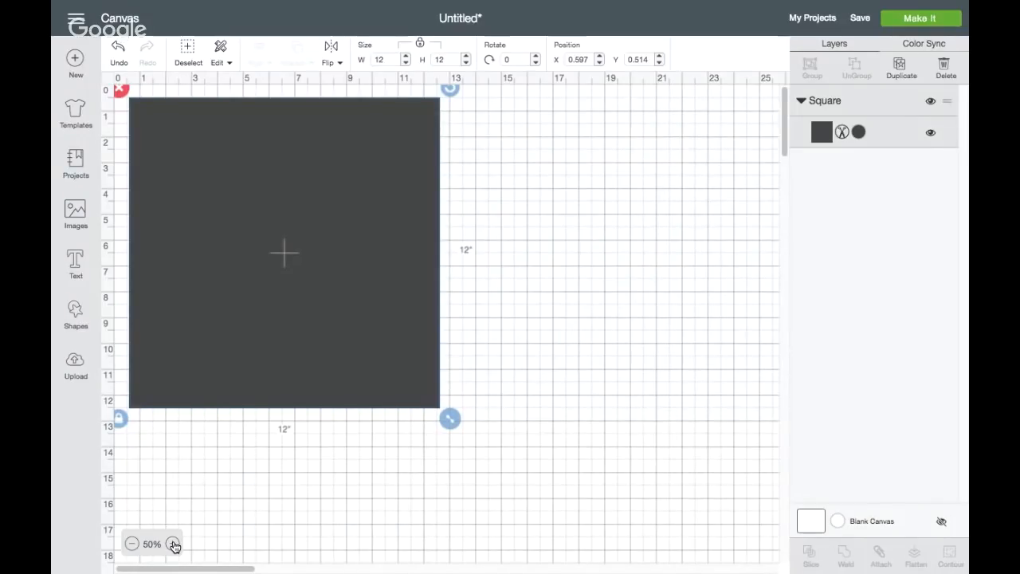
pyautogui.click(856, 132)
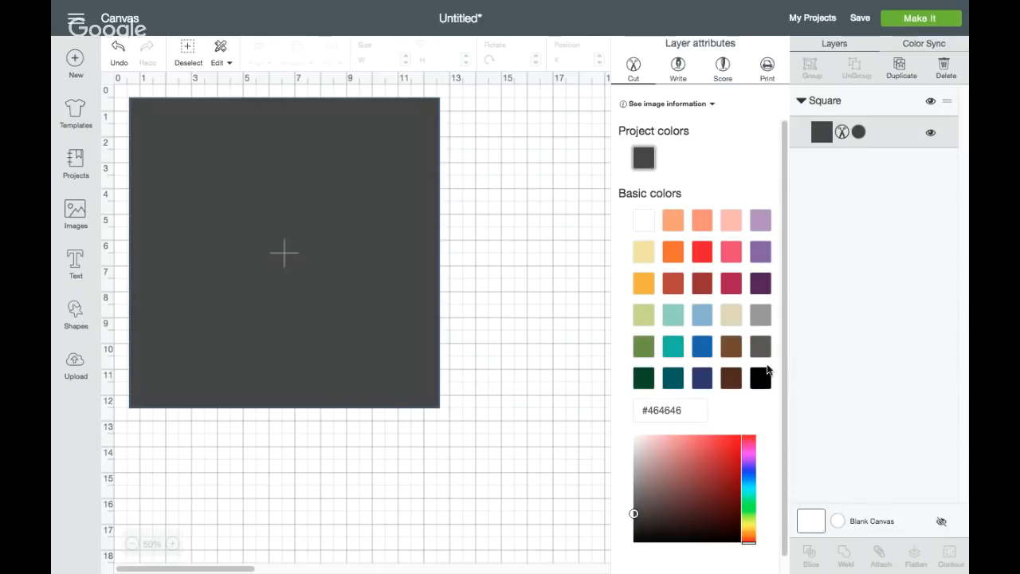
pyautogui.click(760, 376)
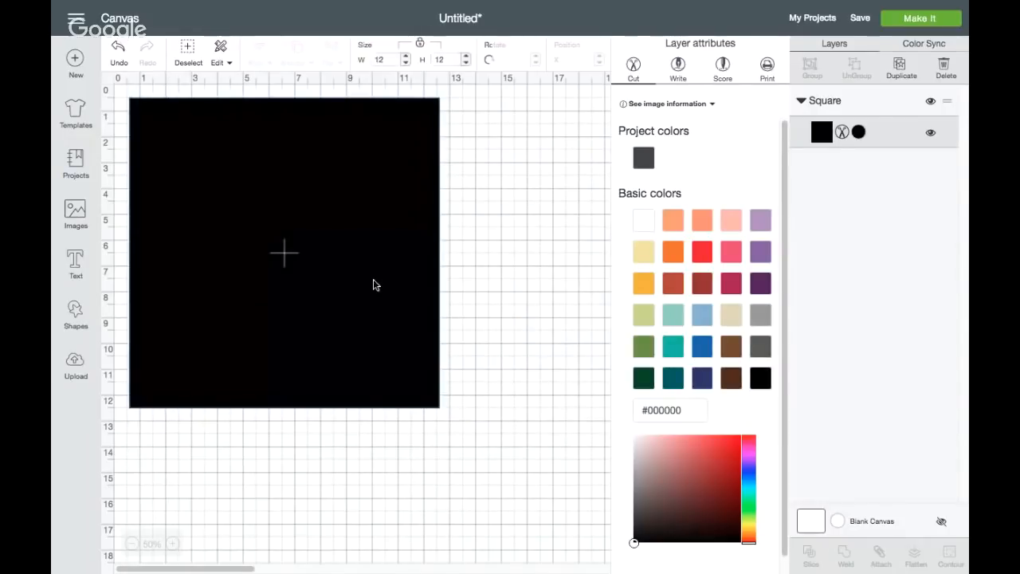
pyautogui.click(372, 282)
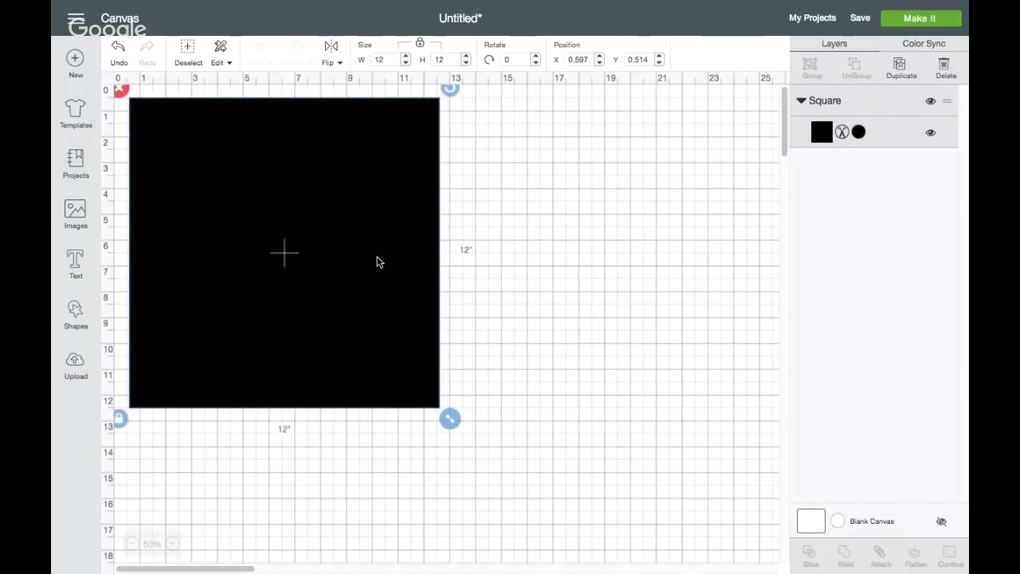
# Duplicate the black square and place the copy directly beside the original, at about X 12.85, Y 0.51
pyautogui.click(903, 70)
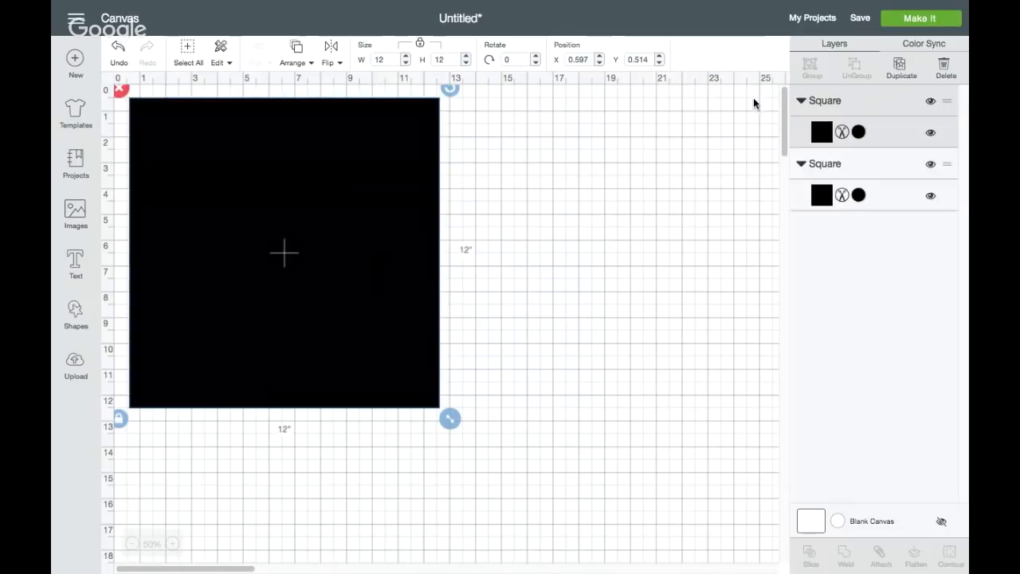
pyautogui.moveTo(340, 215); pyautogui.dragTo(645, 203)
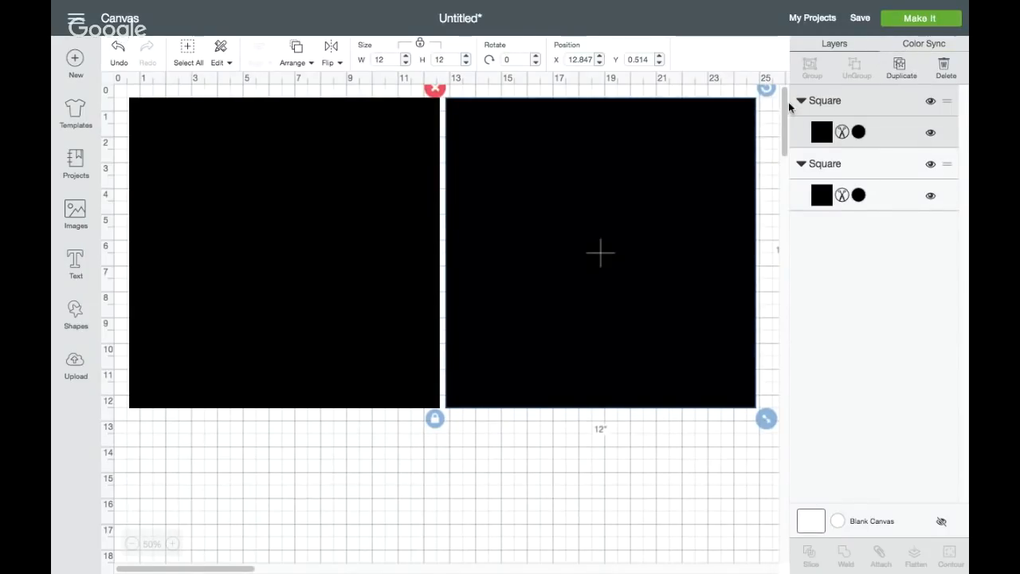
pyautogui.click(386, 175)
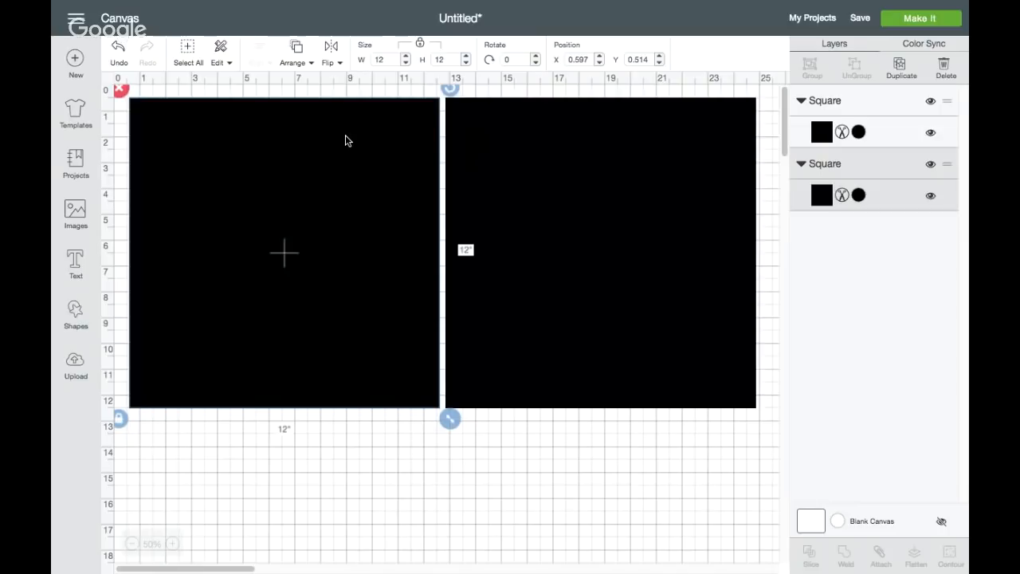
# Add a third square to the canvas and colour it white
pyautogui.click(80, 317)
pyautogui.click(133, 210)
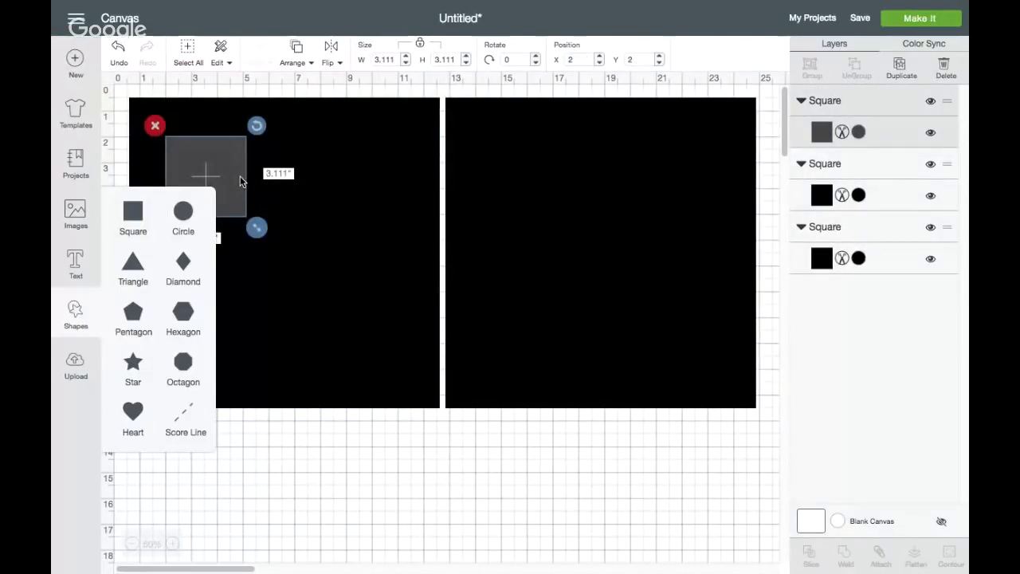
pyautogui.click(233, 170)
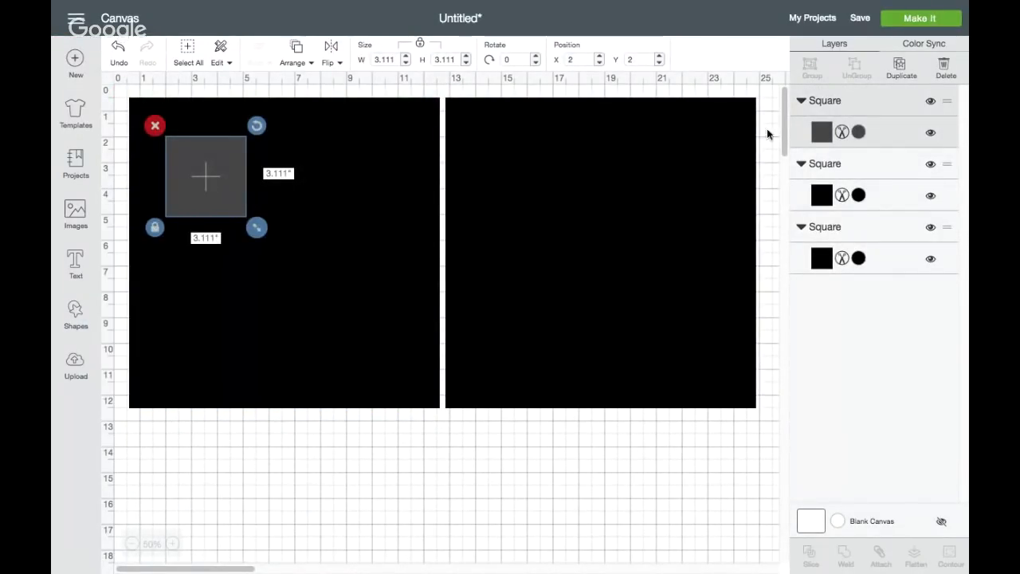
pyautogui.click(861, 130)
pyautogui.click(648, 220)
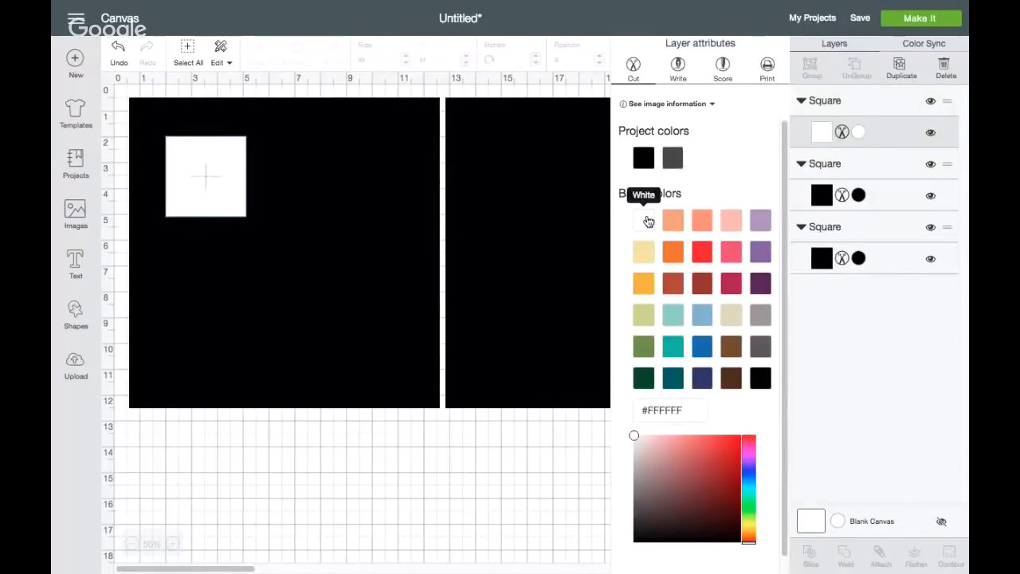
pyautogui.click(198, 192)
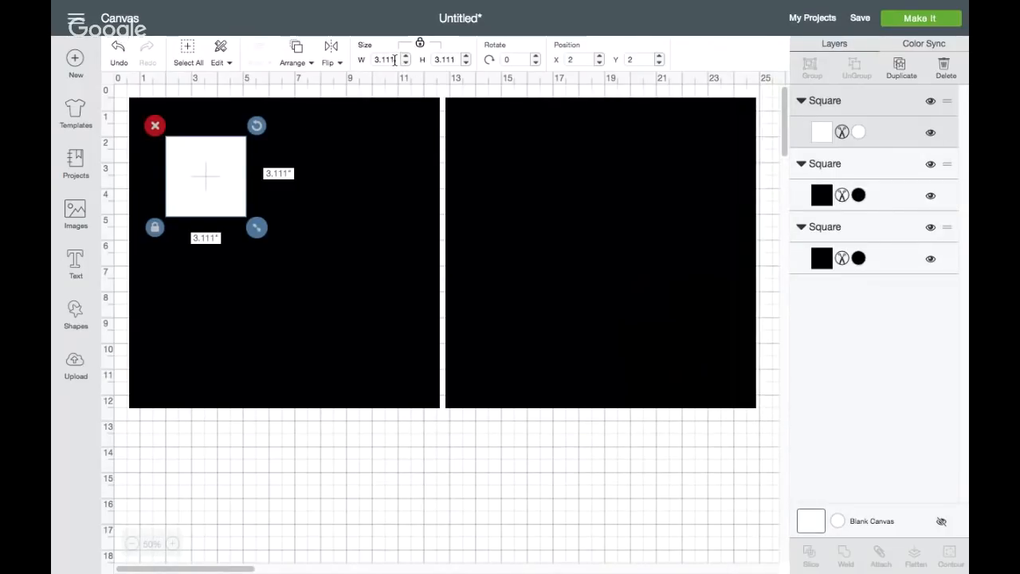
# Set the white square's size to 11.5 inches and centre it inside the first black square, leaving an even border
pyautogui.moveTo(394, 60); pyautogui.dragTo(365, 57)
pyautogui.write('11.5')
pyautogui.press('Return')
pyautogui.moveTo(339, 245); pyautogui.dragTo(337, 247)
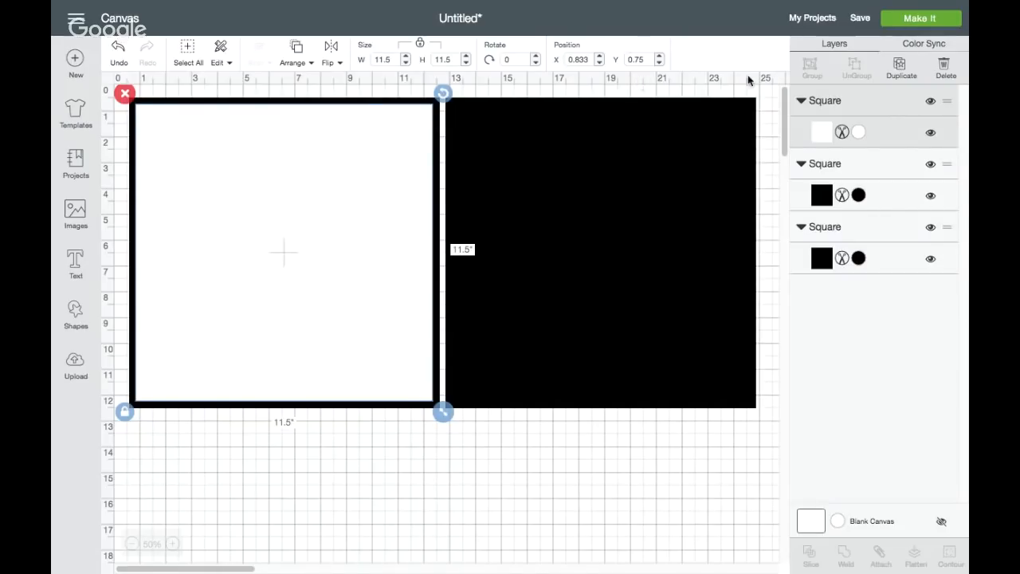
# Duplicate the 11.5-inch white square and centre the copy inside the second black square, at about X 13.14, Y 0.72
pyautogui.click(900, 65)
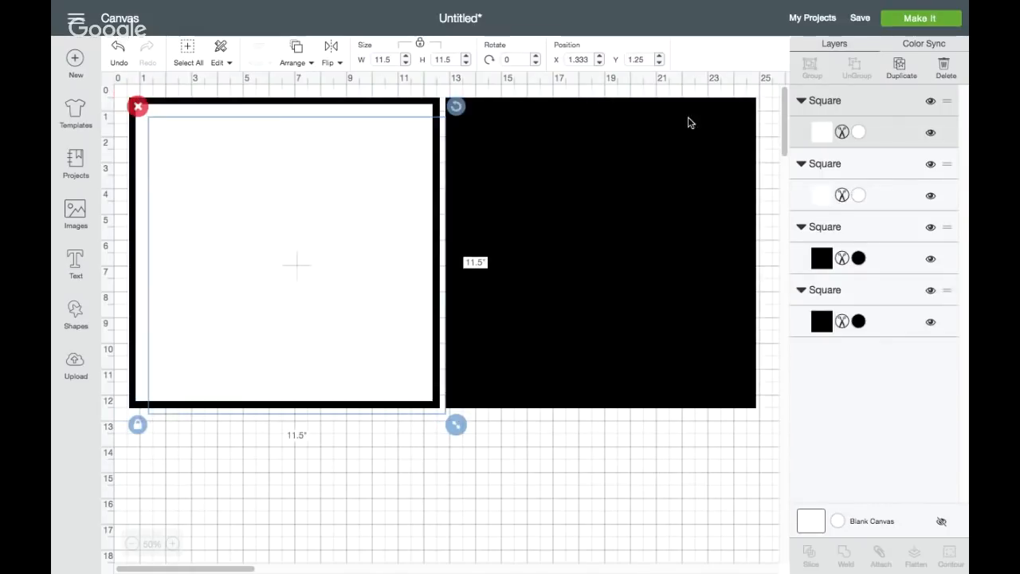
pyautogui.moveTo(353, 233); pyautogui.dragTo(650, 222)
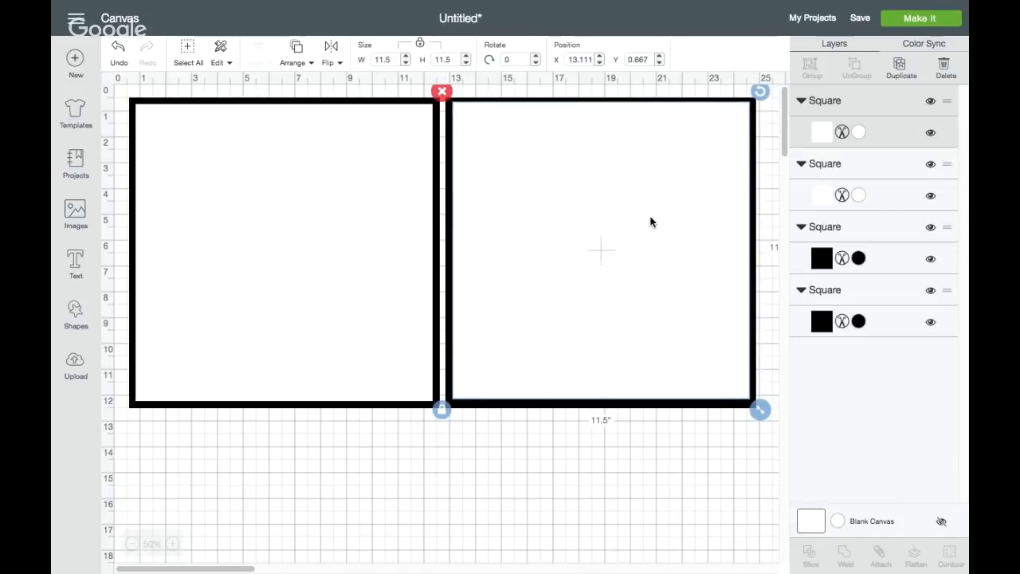
pyautogui.click(529, 479)
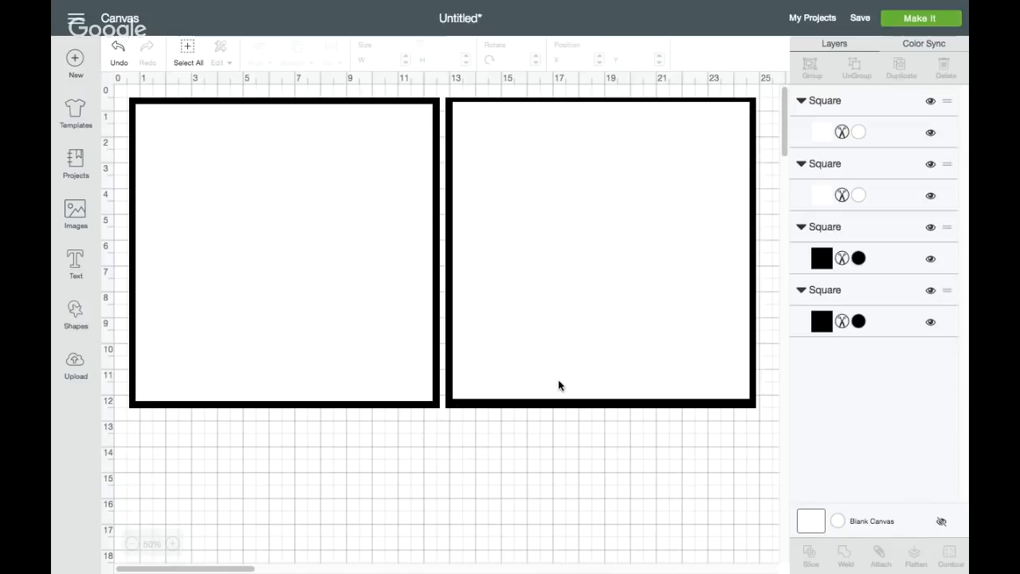
pyautogui.click(572, 248)
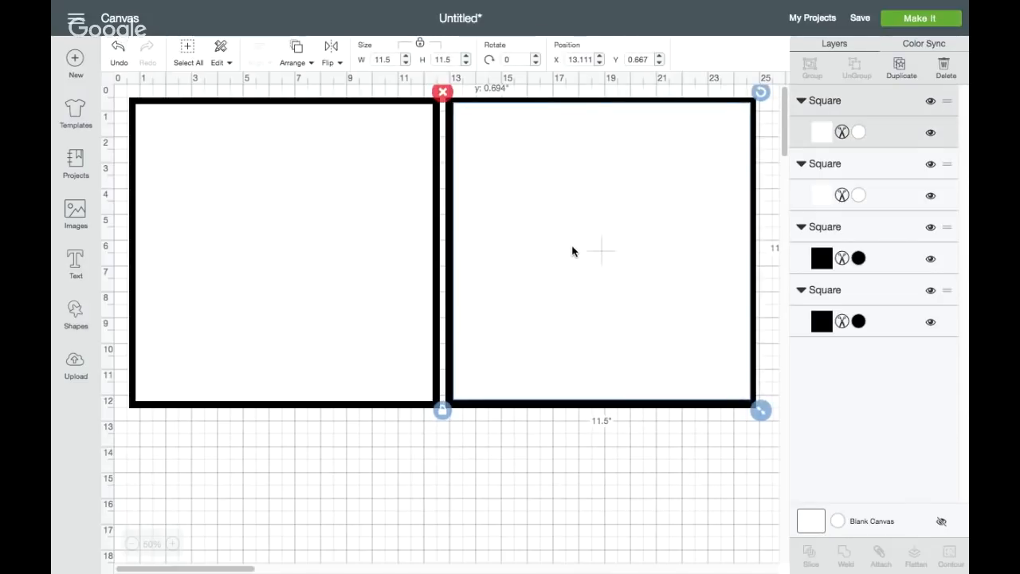
pyautogui.moveTo(571, 249); pyautogui.dragTo(572, 252)
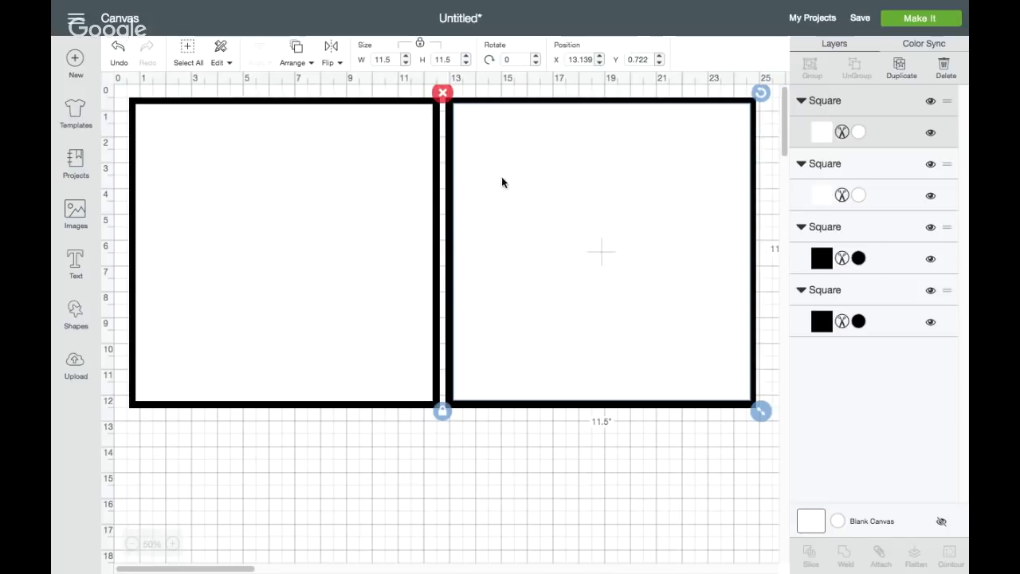
pyautogui.click(320, 191)
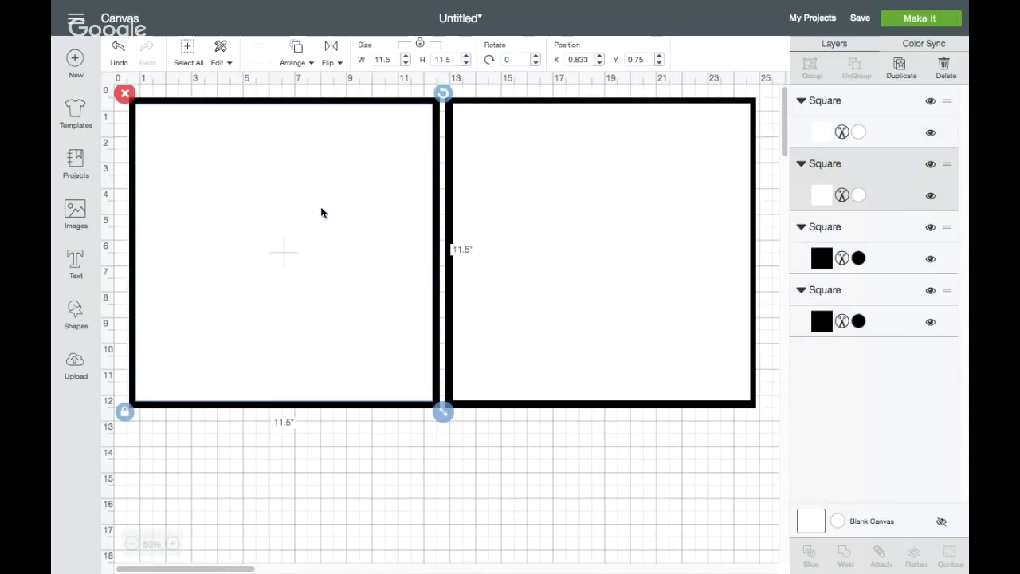
pyautogui.click(74, 210)
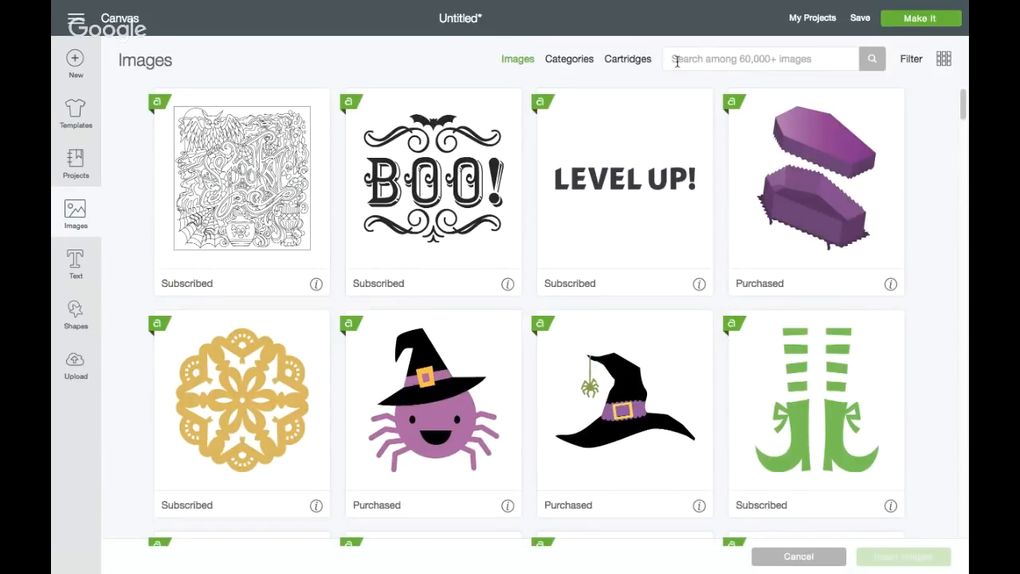
pyautogui.click(676, 62)
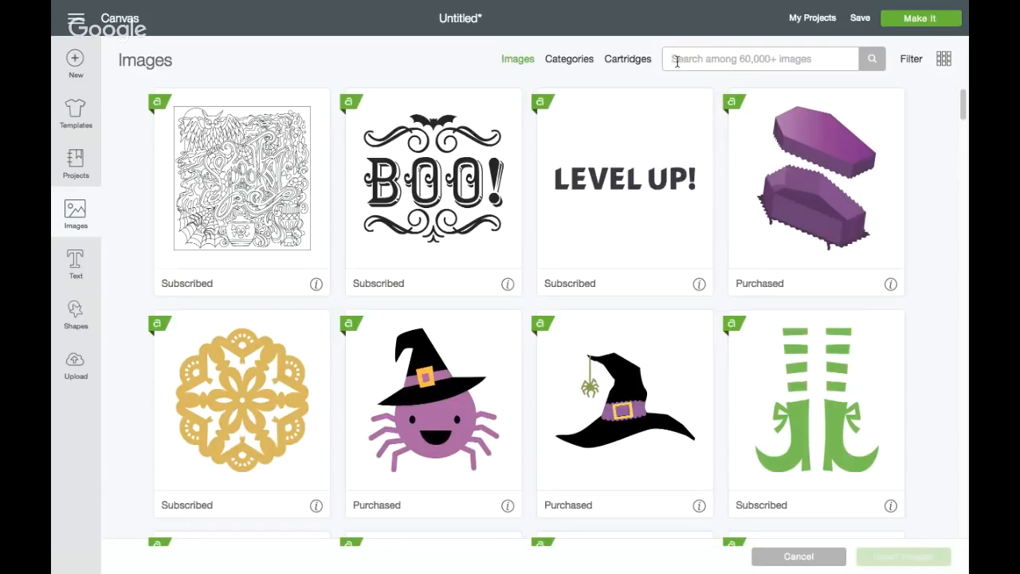
pyautogui.write('frankstein')
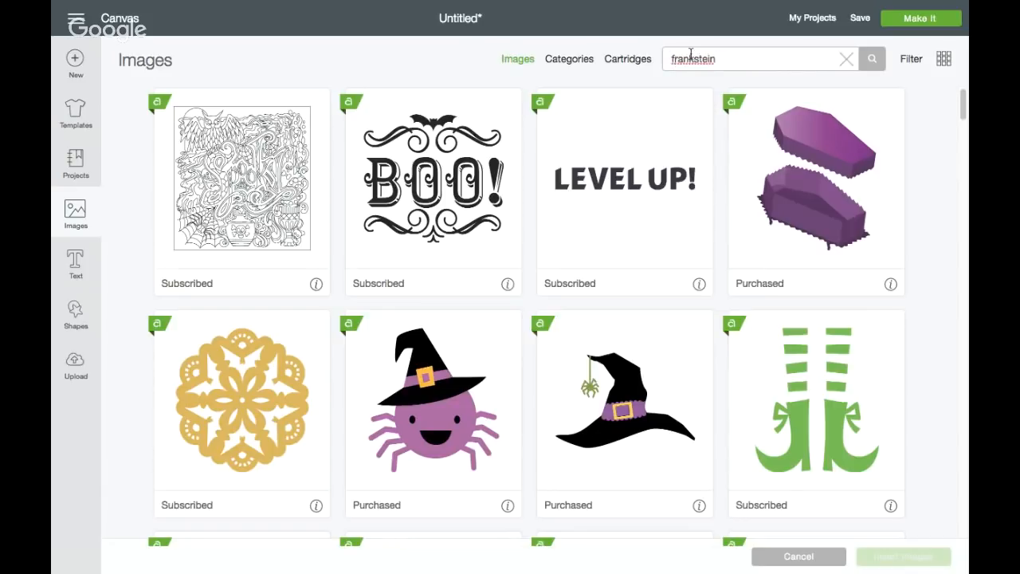
pyautogui.click(846, 64)
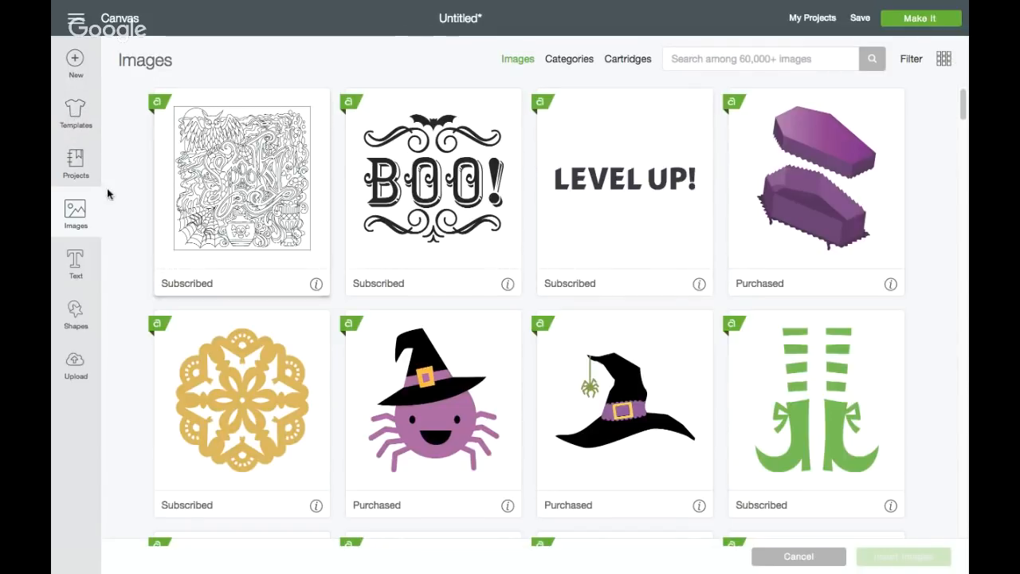
pyautogui.click(78, 208)
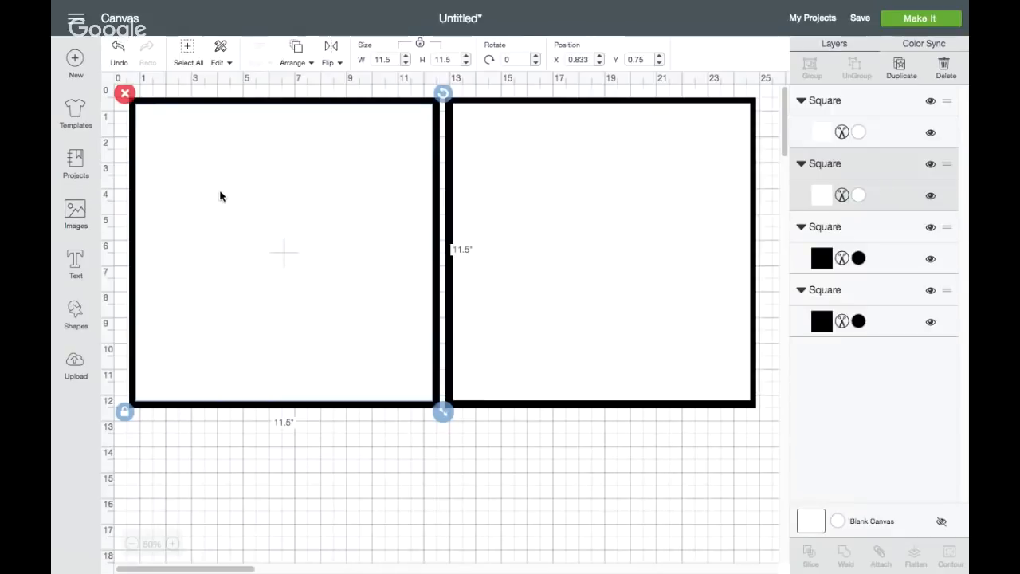
# Open the image library, find the Halloween category and look through its images
pyautogui.click(76, 212)
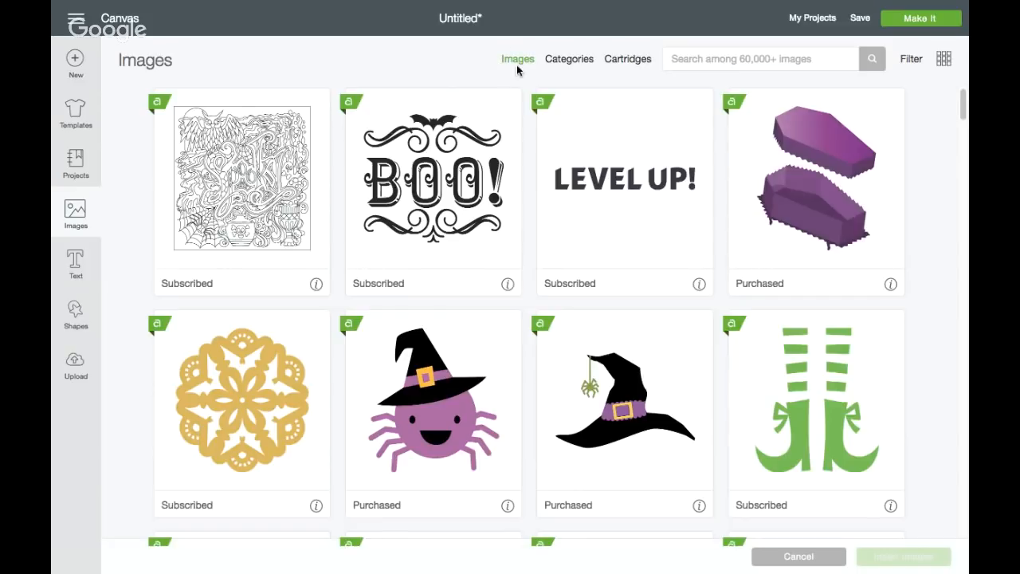
pyautogui.click(576, 66)
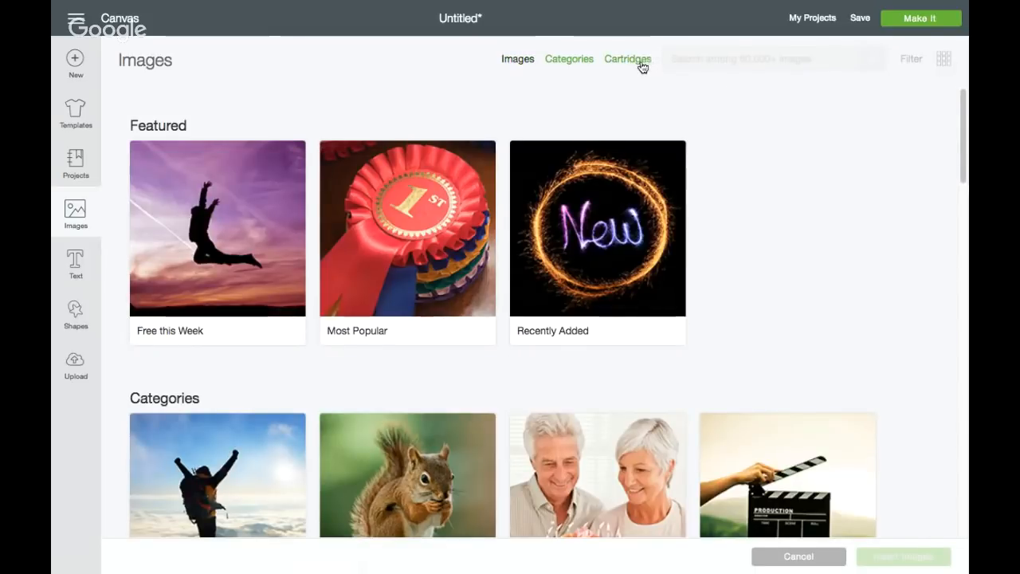
pyautogui.scroll(-1, 322, 318)
pyautogui.scroll(1, 323, 317)
pyautogui.scroll(-15, 323, 317)
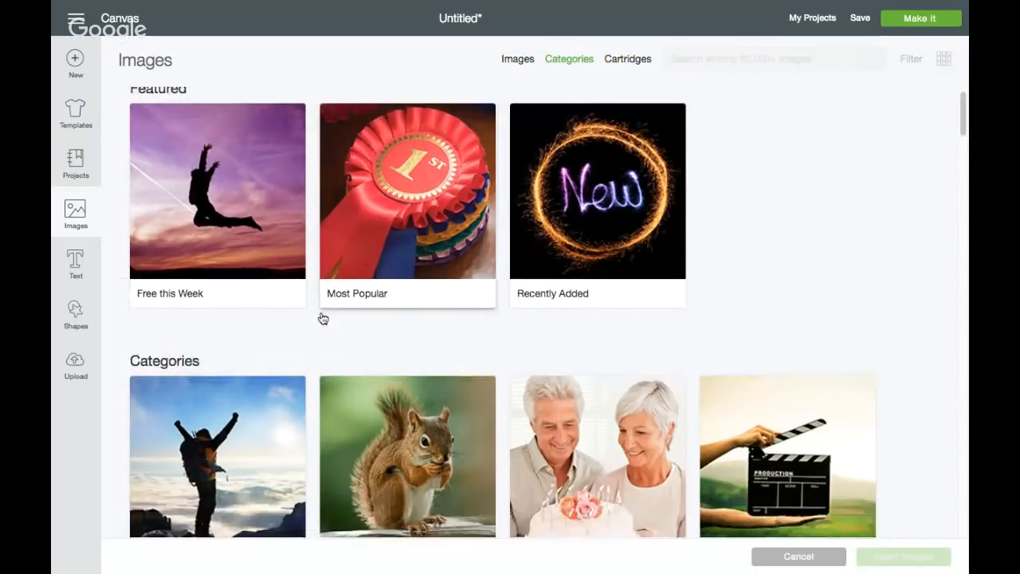
pyautogui.scroll(-5, 323, 319)
pyautogui.scroll(3, 322, 319)
pyautogui.scroll(2, 322, 319)
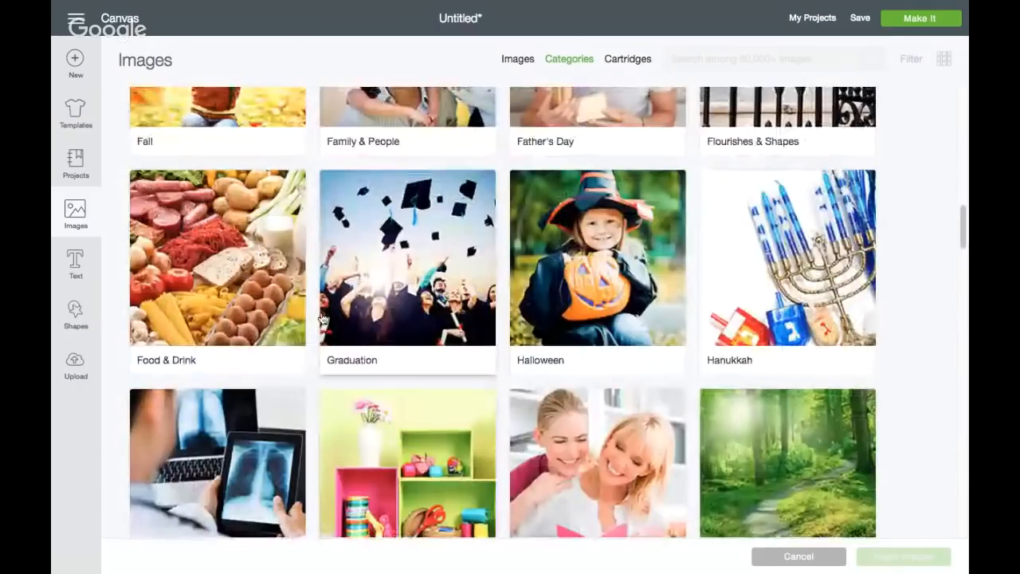
pyautogui.click(601, 252)
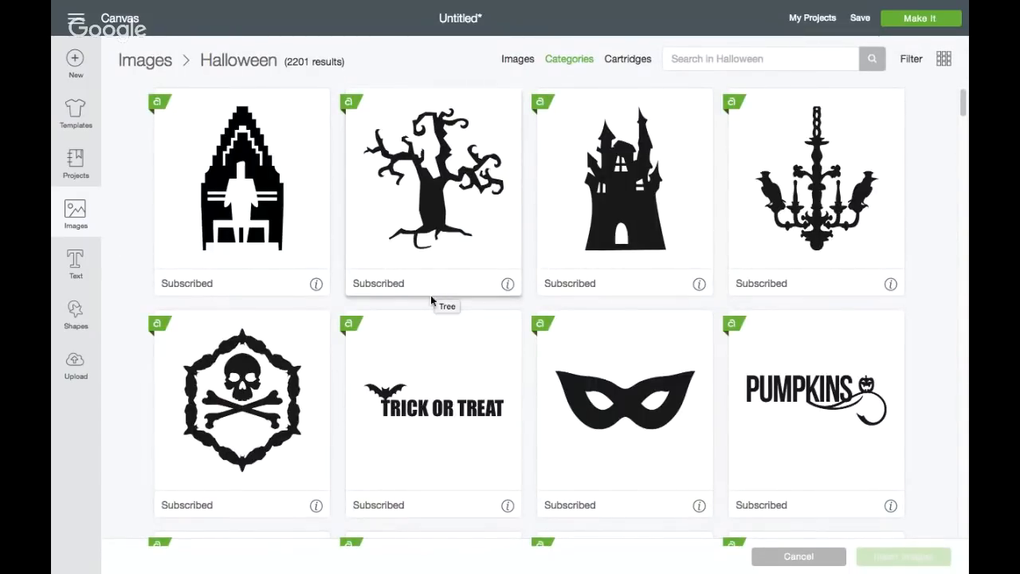
pyautogui.scroll(-5, 431, 303)
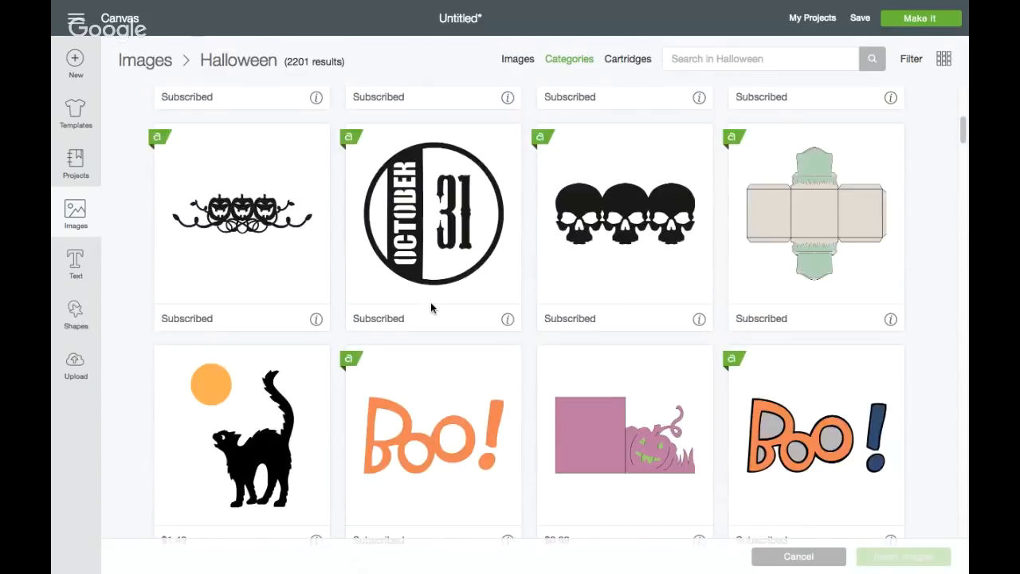
pyautogui.scroll(-10, 431, 302)
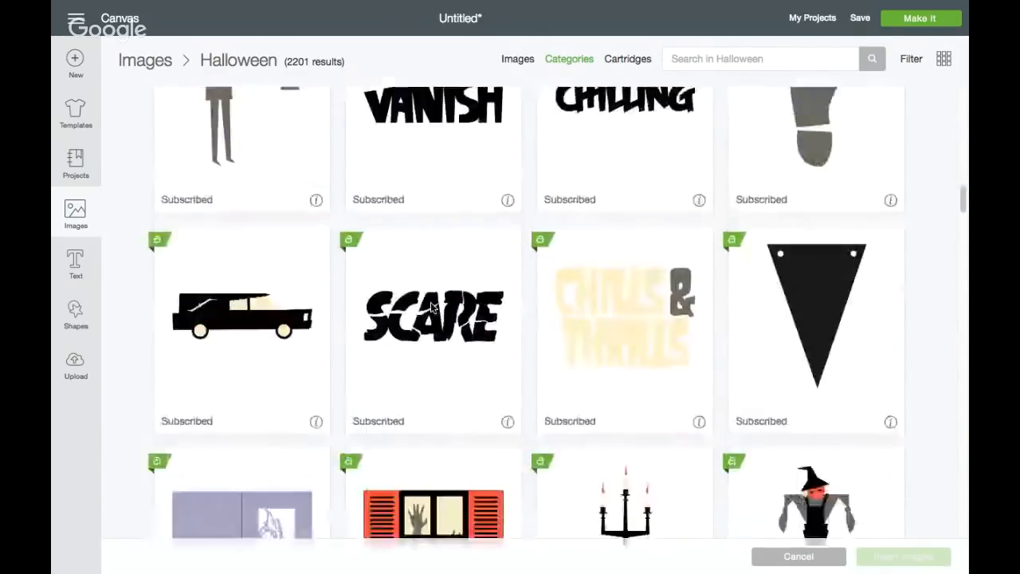
pyautogui.scroll(-5, 430, 305)
# Return to the full image library and search it for "frankenstein"
pyautogui.click(518, 61)
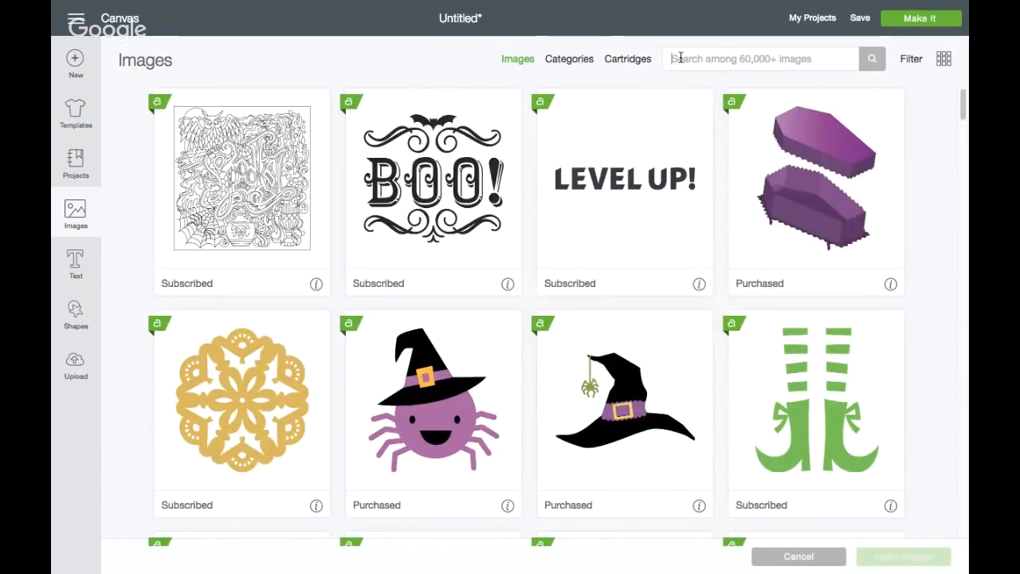
pyautogui.click(680, 58)
pyautogui.write('frank')
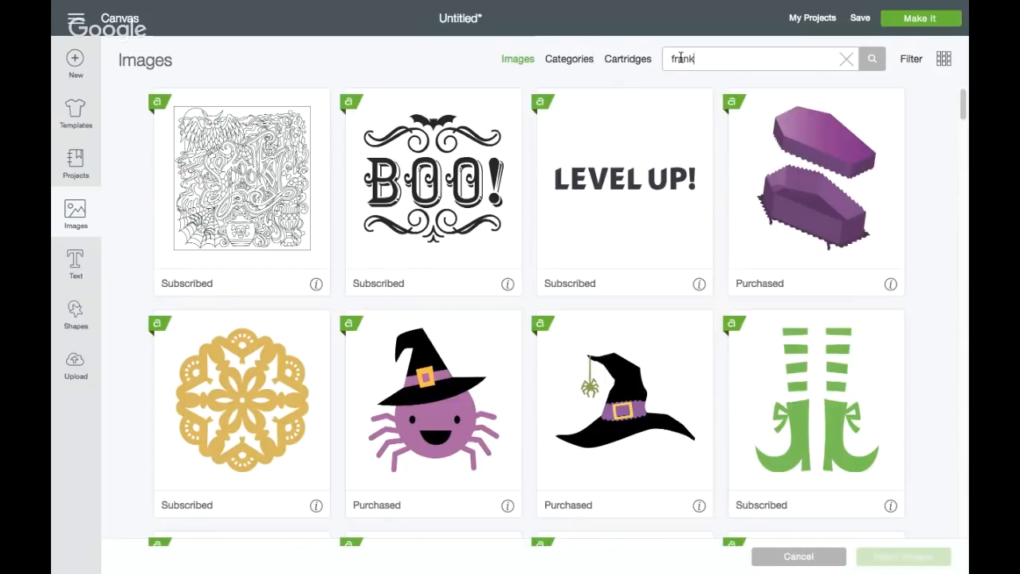
pyautogui.write('enstein')
pyautogui.press('Return')
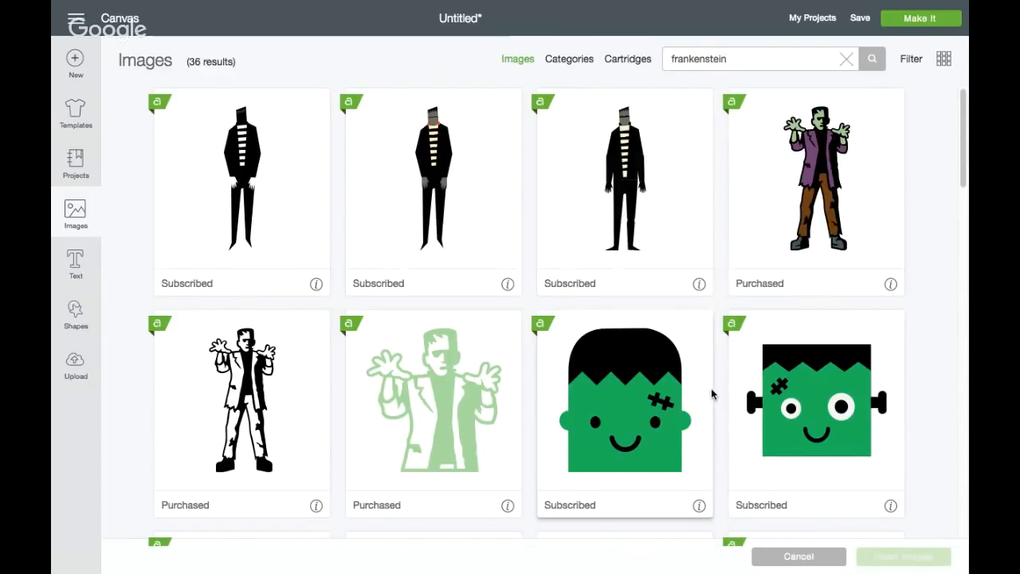
# Look through the Frankenstein search results and show the details of the purple Bride of Frankenstein image
pyautogui.scroll(-5, 712, 393)
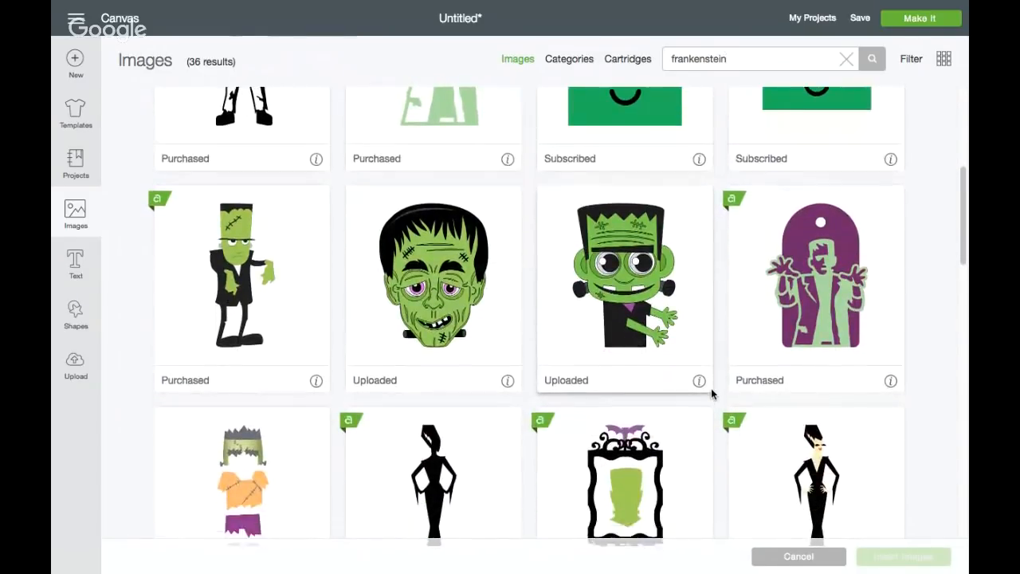
pyautogui.scroll(-1, 682, 375)
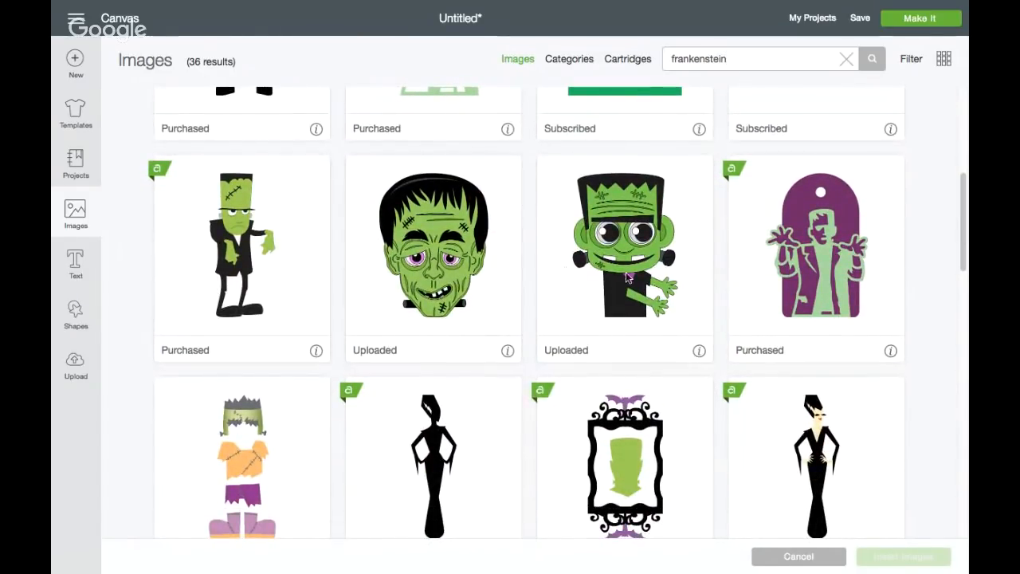
pyautogui.scroll(-6, 451, 293)
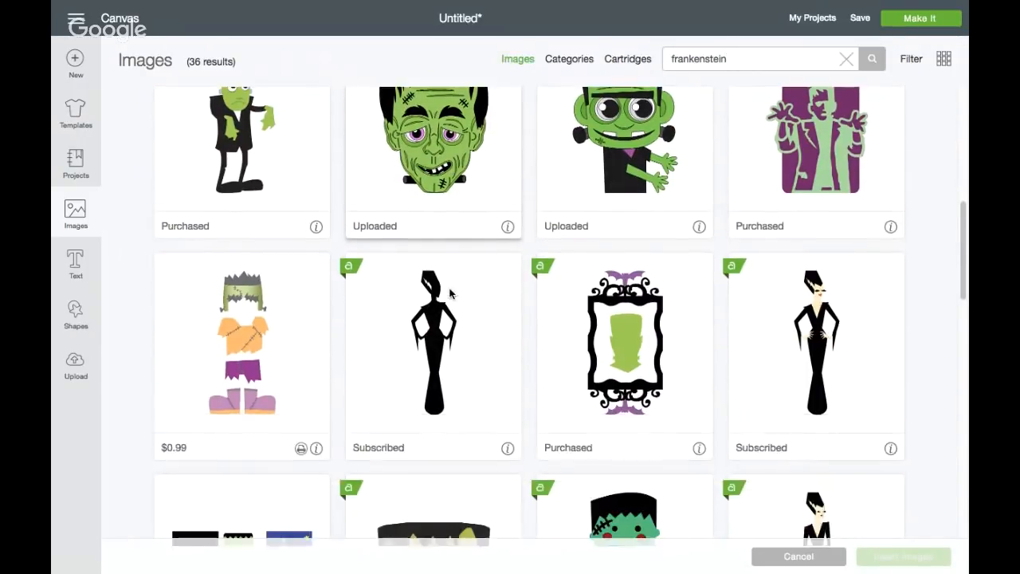
pyautogui.scroll(-5, 449, 293)
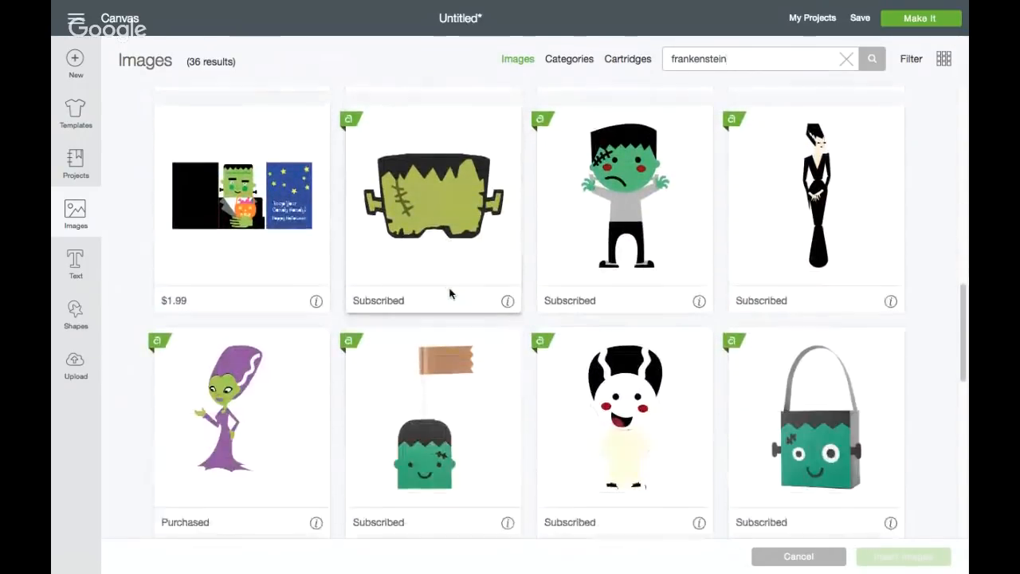
pyautogui.scroll(10, 449, 293)
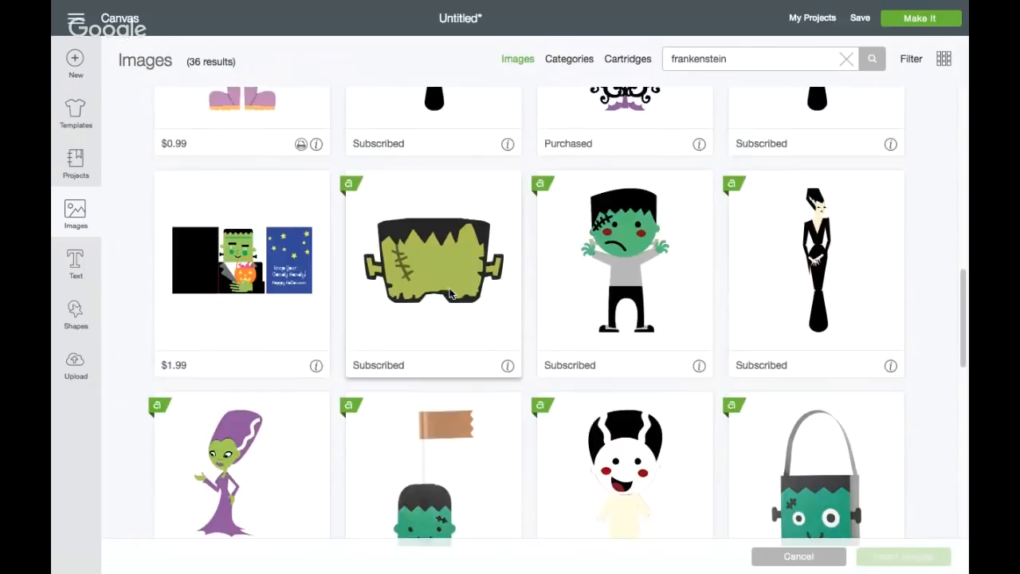
pyautogui.scroll(2, 449, 293)
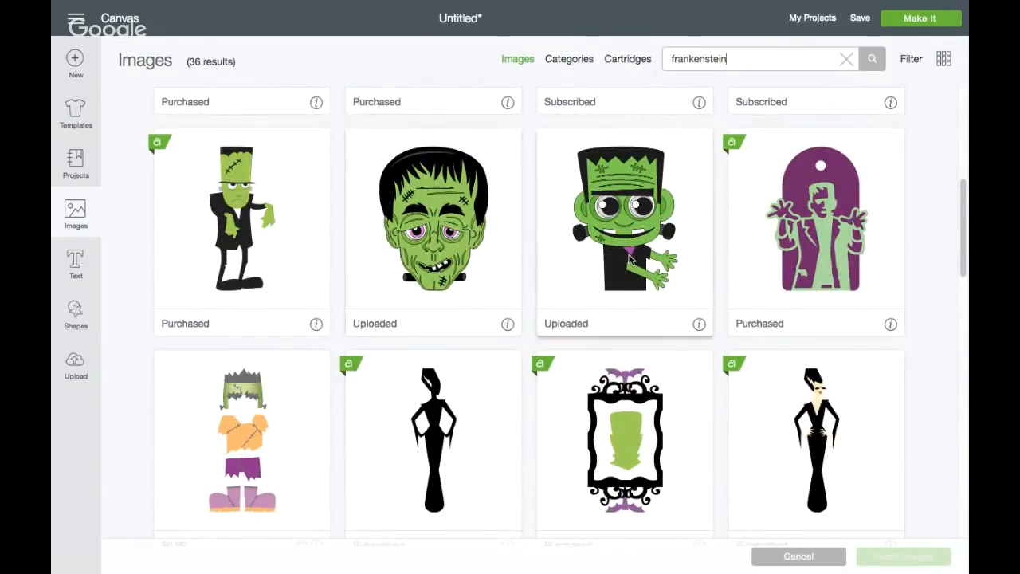
pyautogui.scroll(-1, 629, 259)
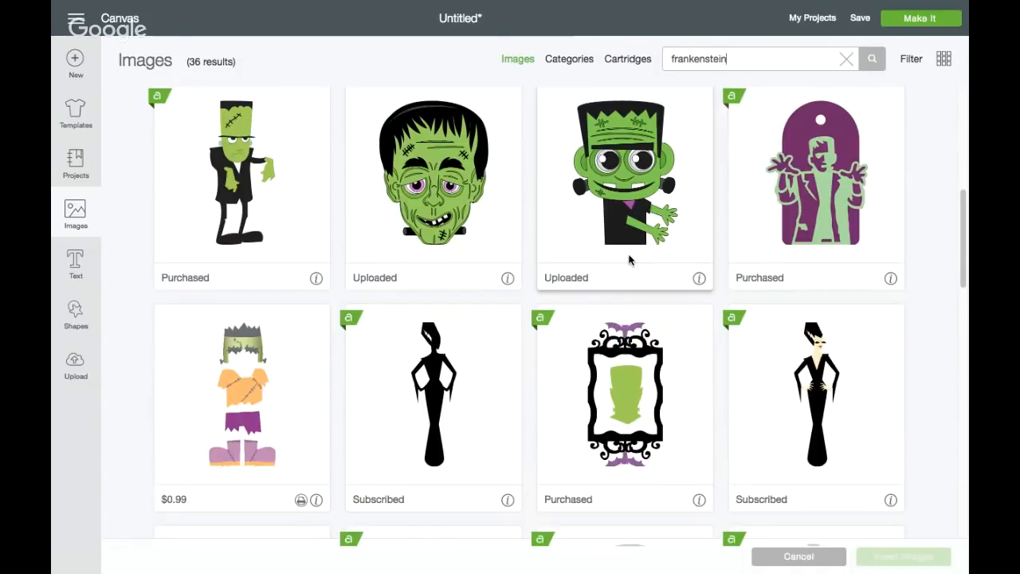
pyautogui.scroll(-4, 630, 259)
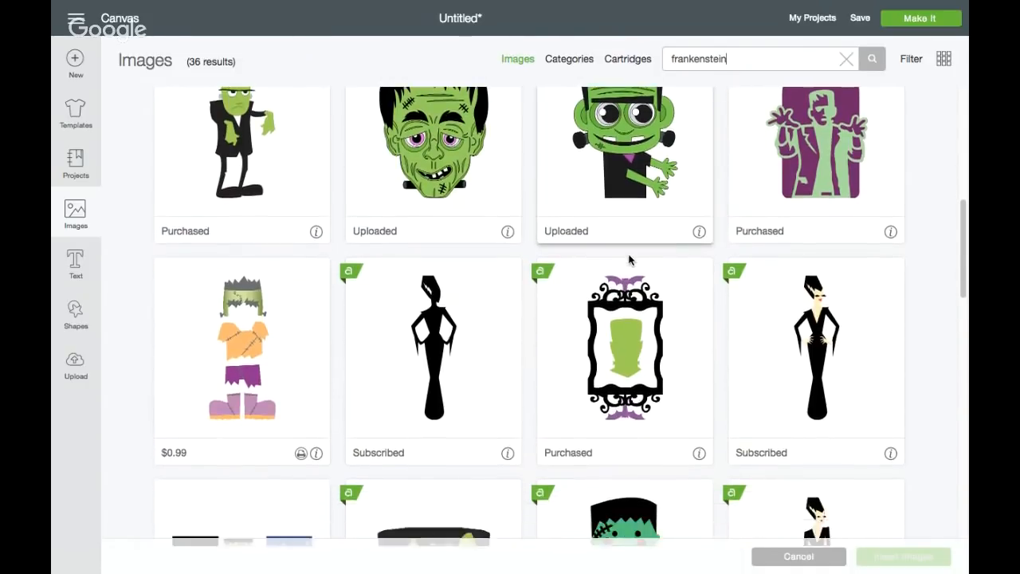
pyautogui.scroll(-3, 630, 259)
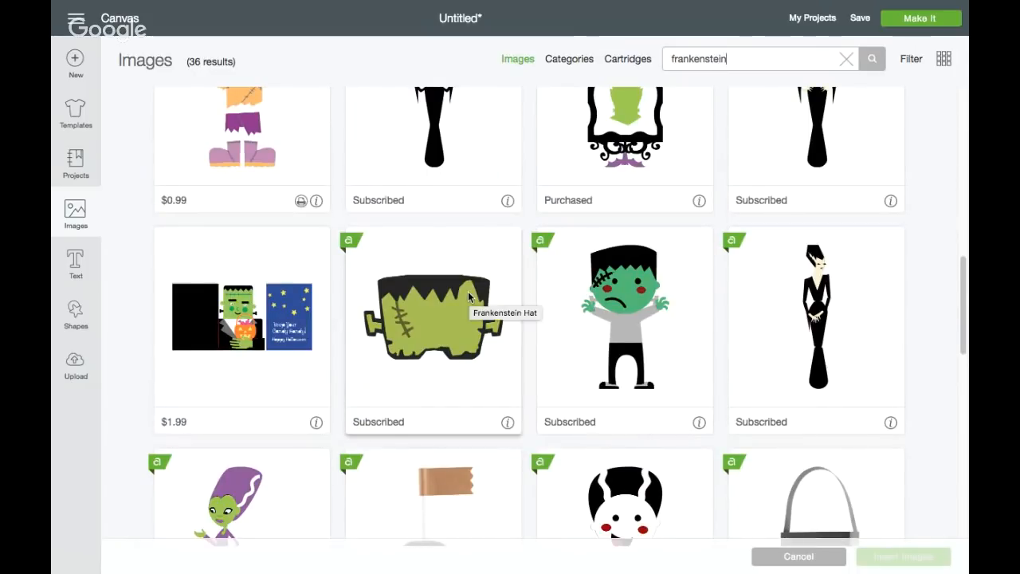
pyautogui.scroll(-2, 469, 296)
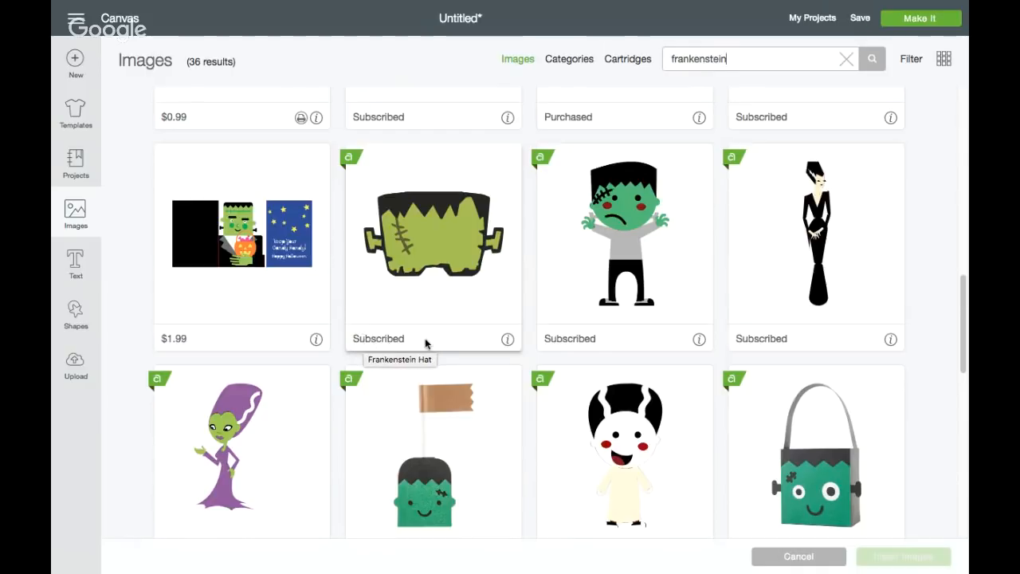
pyautogui.scroll(-3, 539, 342)
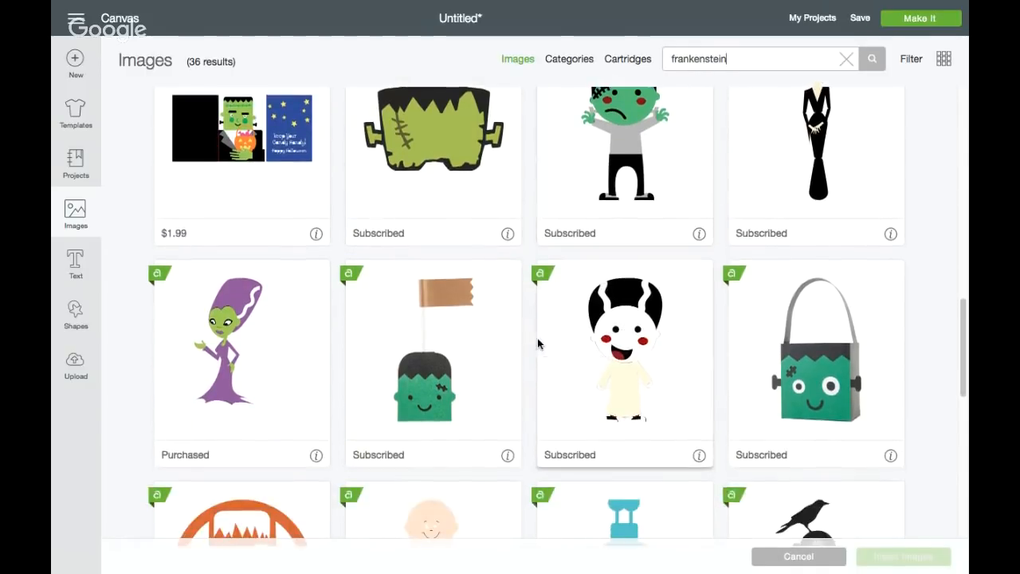
pyautogui.scroll(-3, 537, 342)
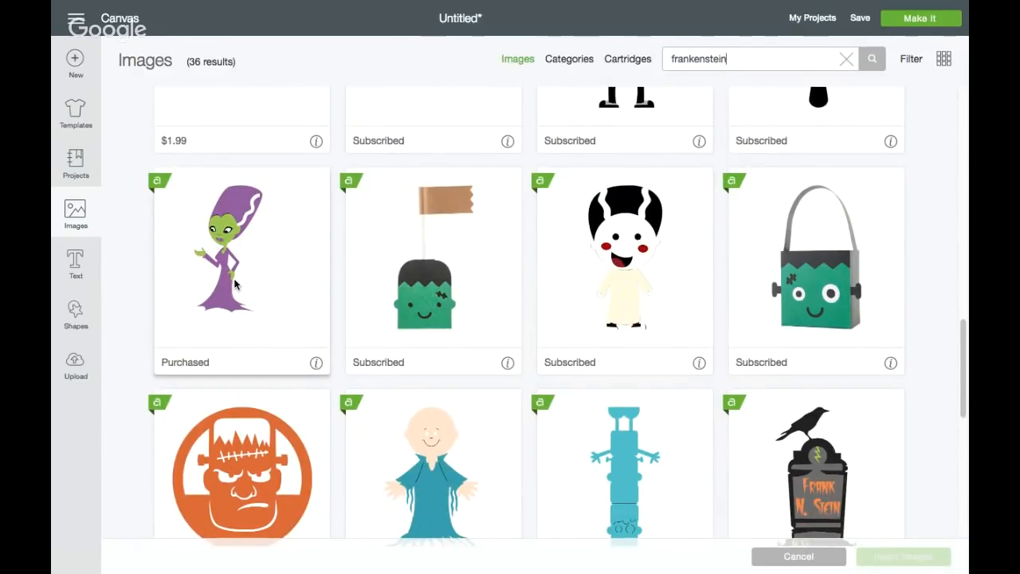
pyautogui.click(315, 364)
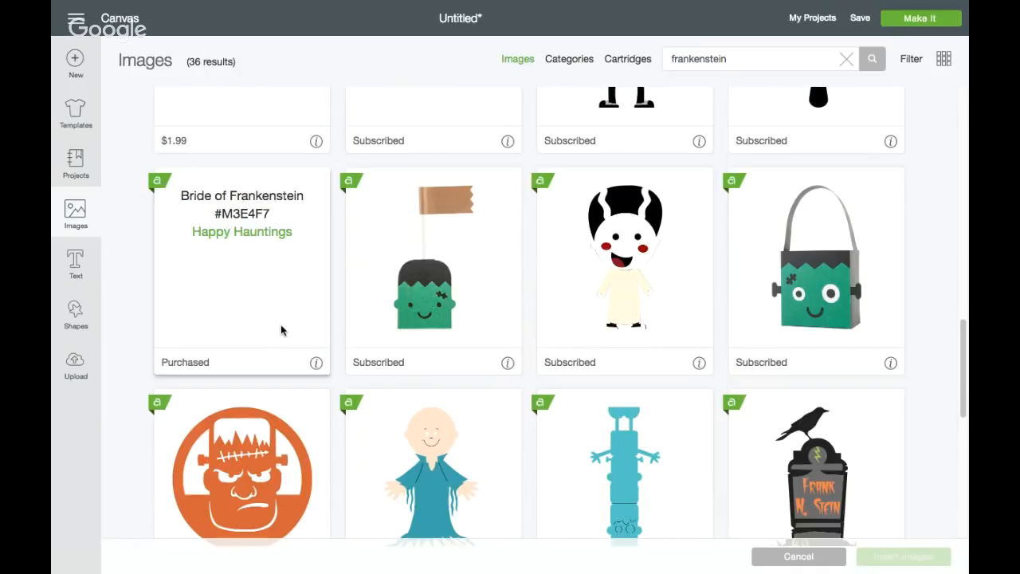
# Examine the remaining Frankenstein results to the end of the list and return to the first rows
pyautogui.scroll(-5, 280, 324)
pyautogui.scroll(-3, 281, 324)
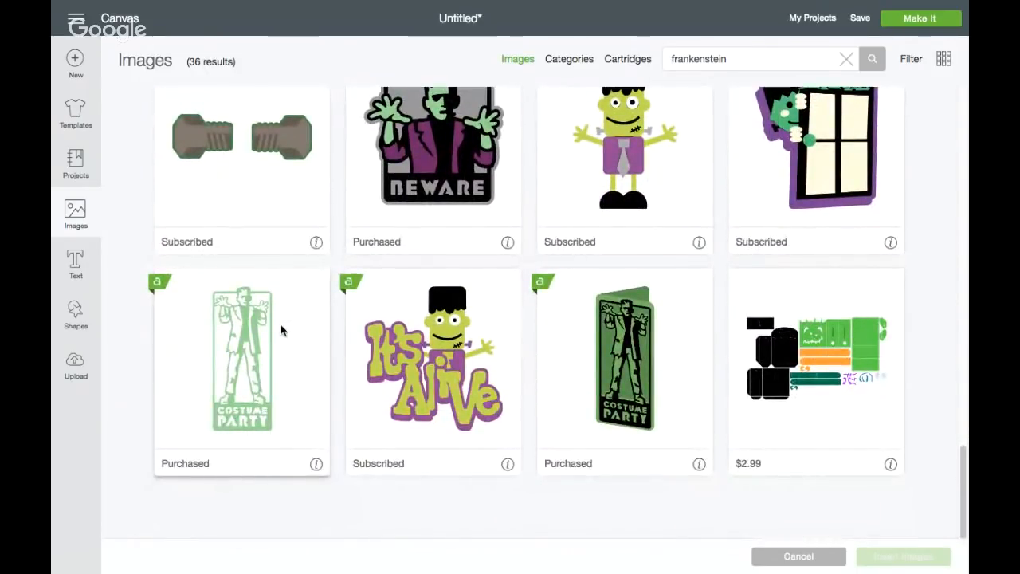
pyautogui.scroll(3, 281, 325)
pyautogui.scroll(-3, 280, 324)
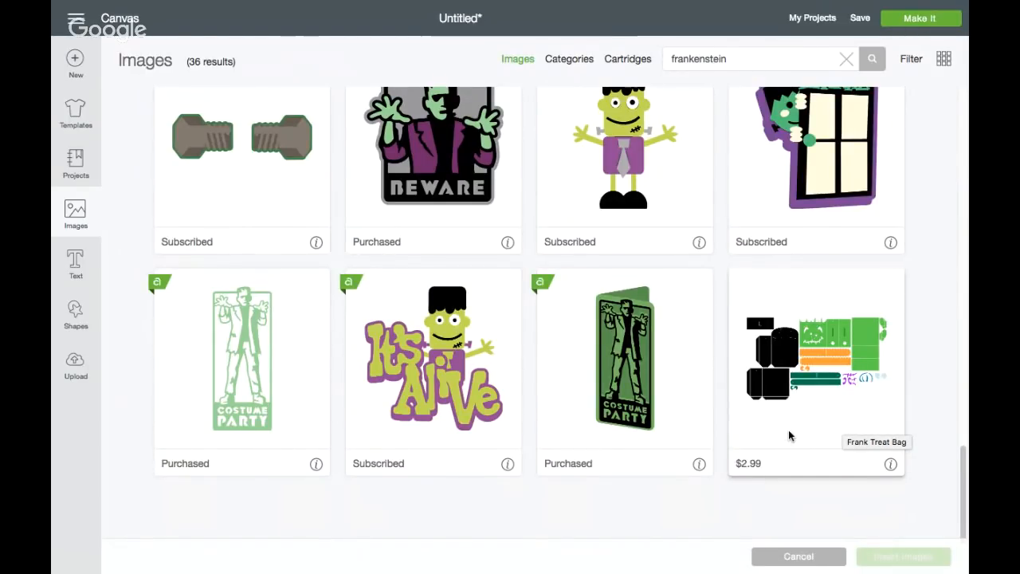
pyautogui.scroll(1, 789, 434)
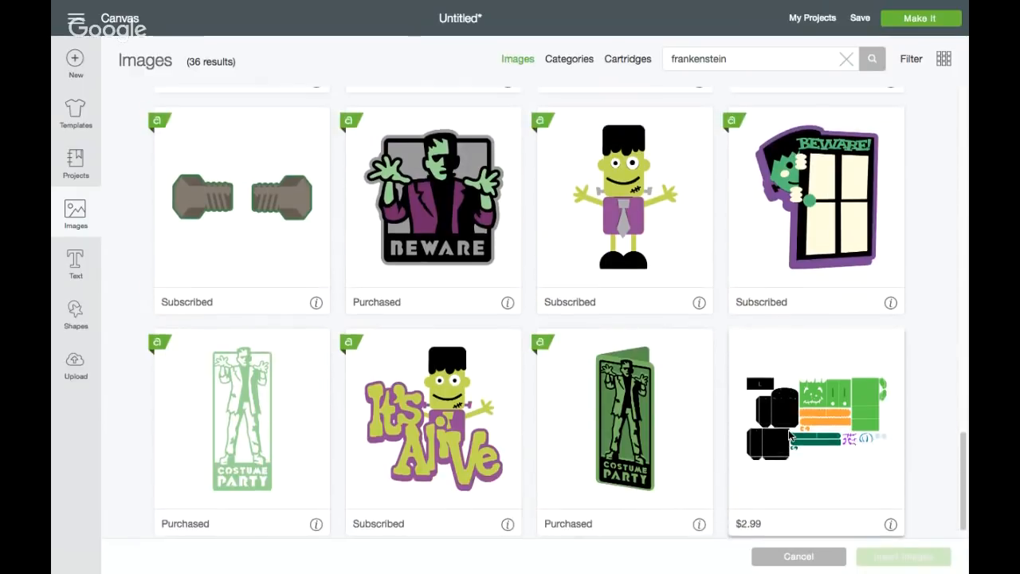
pyautogui.scroll(8, 789, 434)
pyautogui.scroll(7, 788, 434)
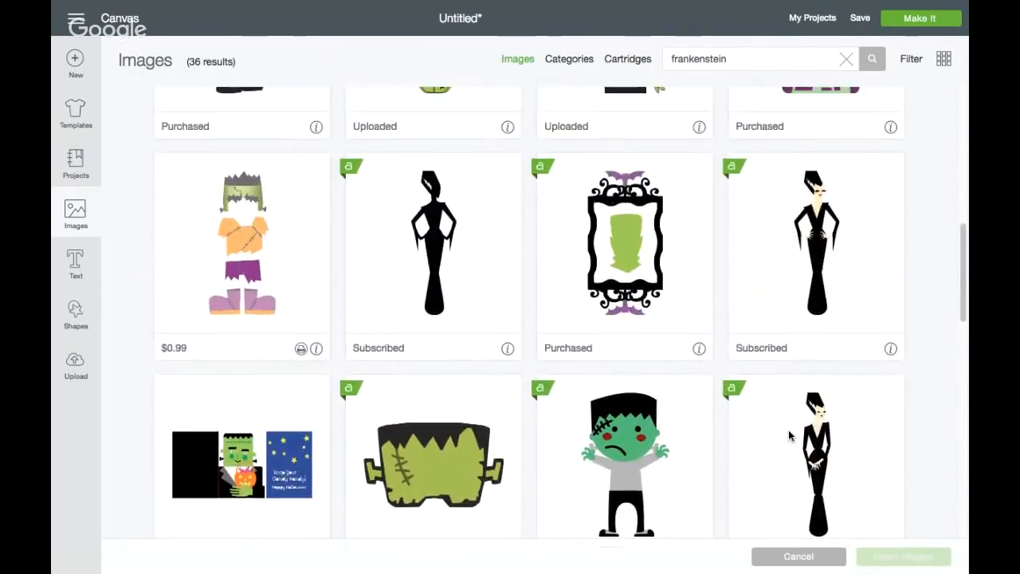
pyautogui.scroll(4, 789, 434)
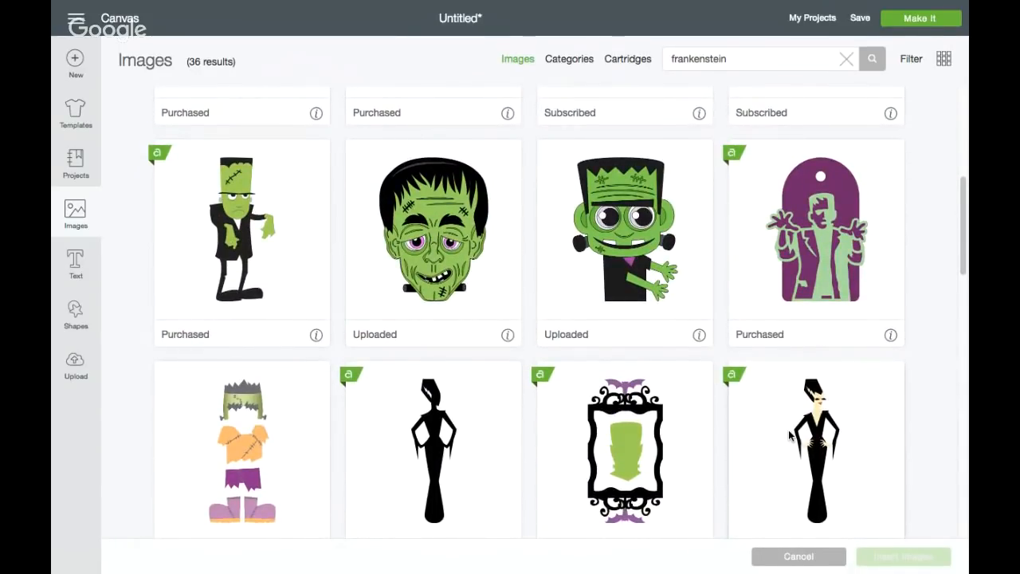
pyautogui.scroll(3, 788, 435)
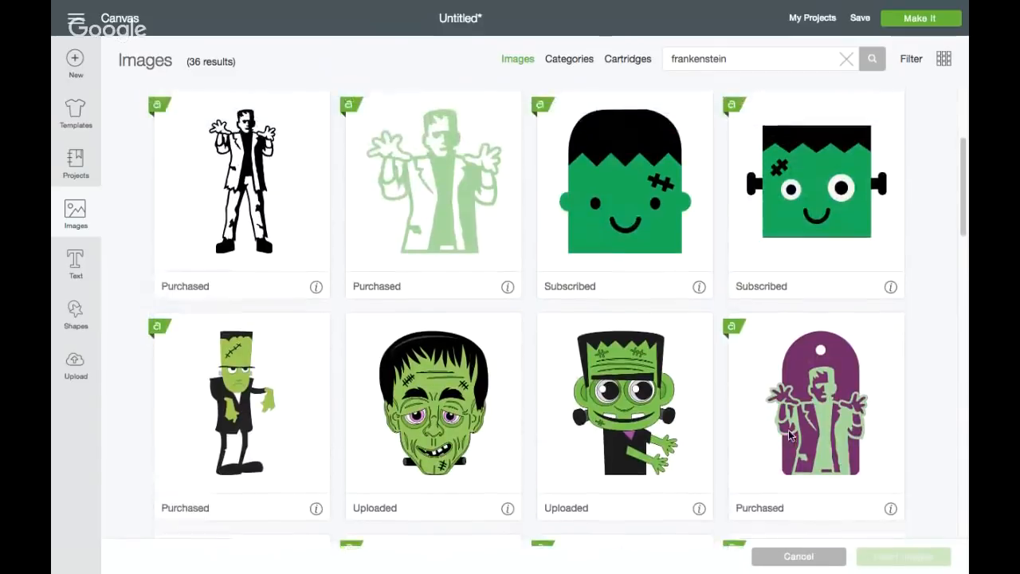
pyautogui.scroll(4, 788, 434)
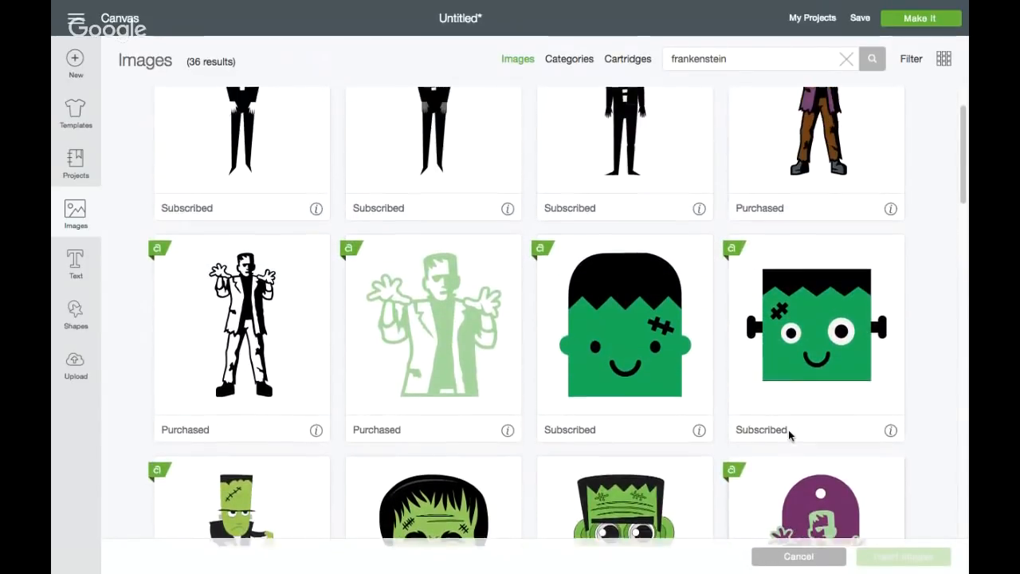
# Show the details of the two uploaded Frankenstein images and look further down to the Frankenstein Hat image
pyautogui.scroll(-6, 788, 434)
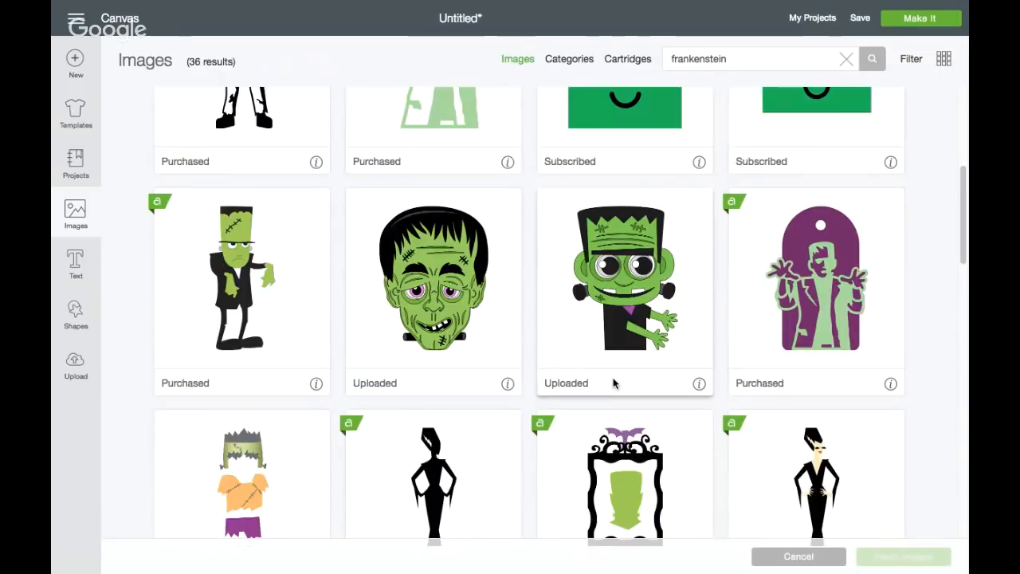
pyautogui.click(508, 386)
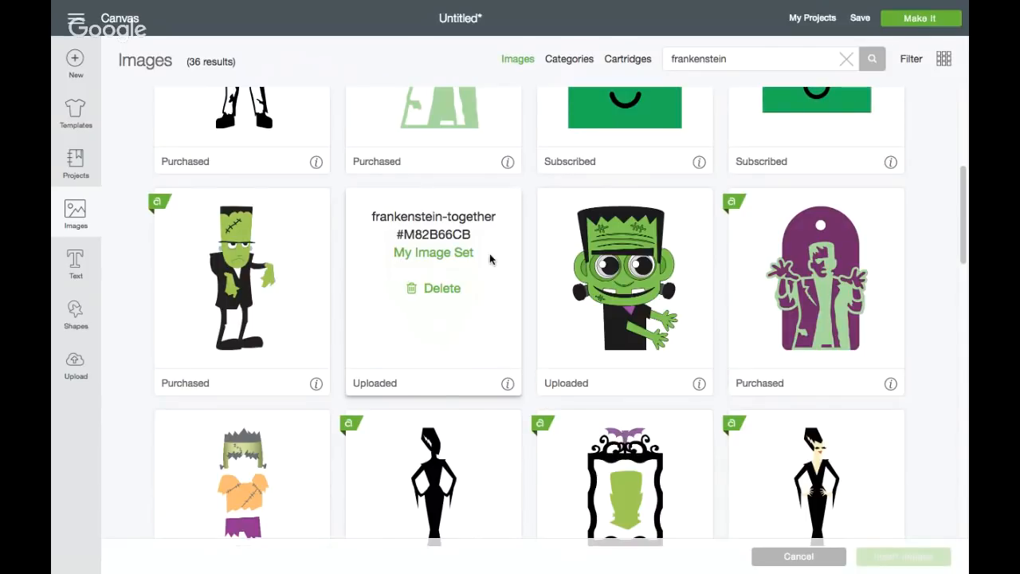
pyautogui.click(699, 386)
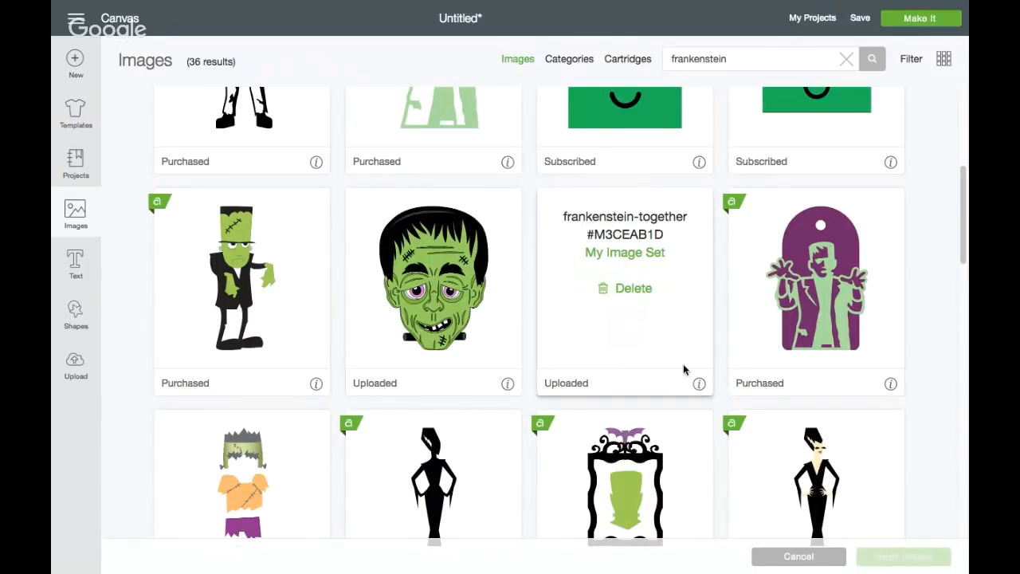
pyautogui.scroll(-3, 556, 421)
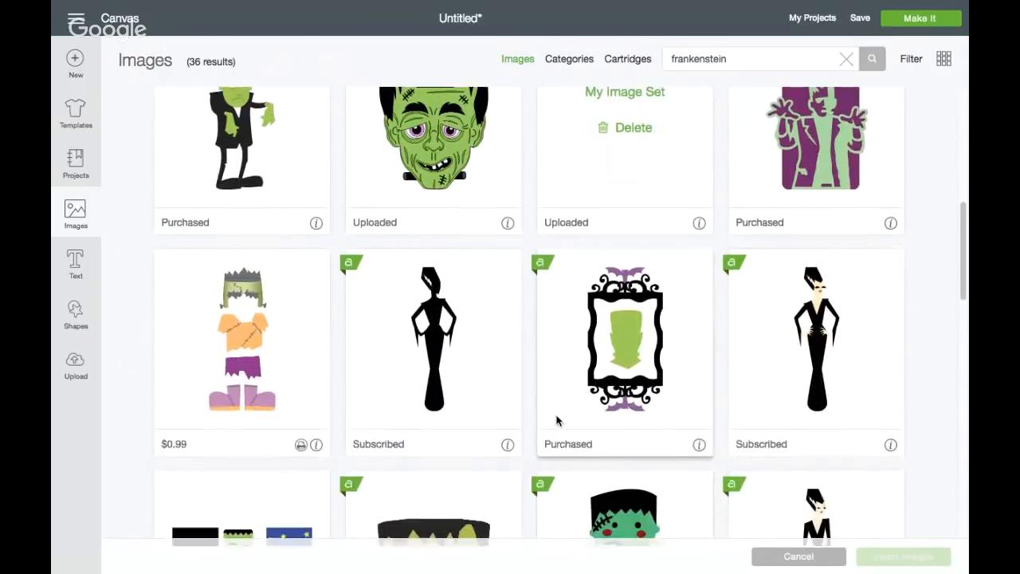
pyautogui.scroll(-5, 556, 421)
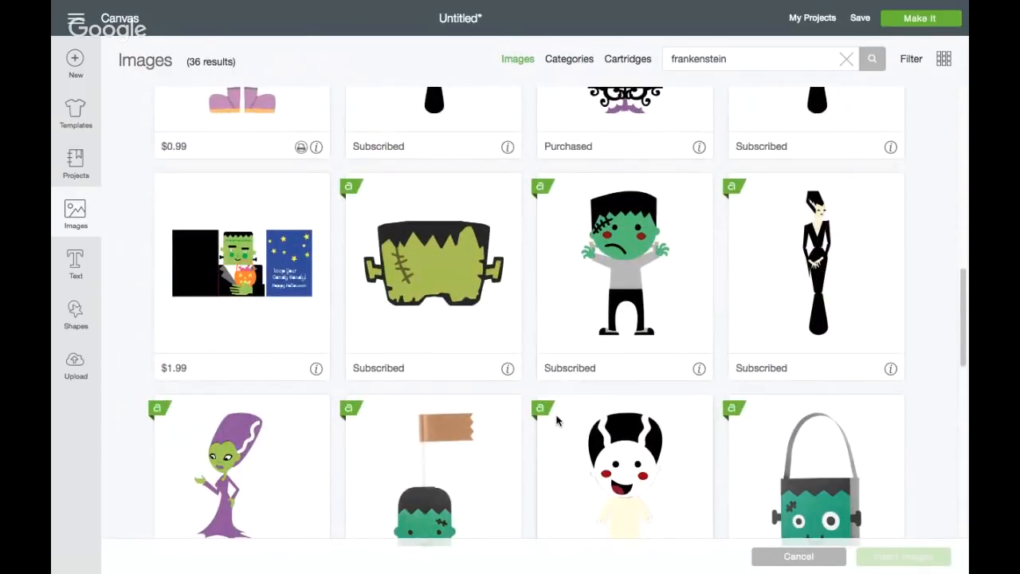
# Select the green Frankenstein Hat image for insertion and look back over the neighbouring Frankenstein results
pyautogui.click(444, 265)
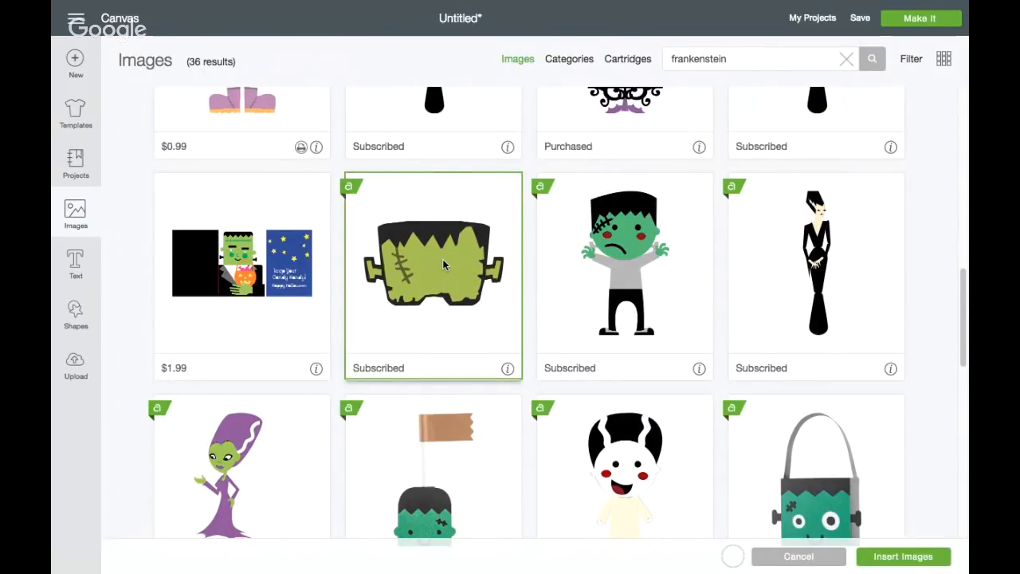
pyautogui.scroll(4, 457, 211)
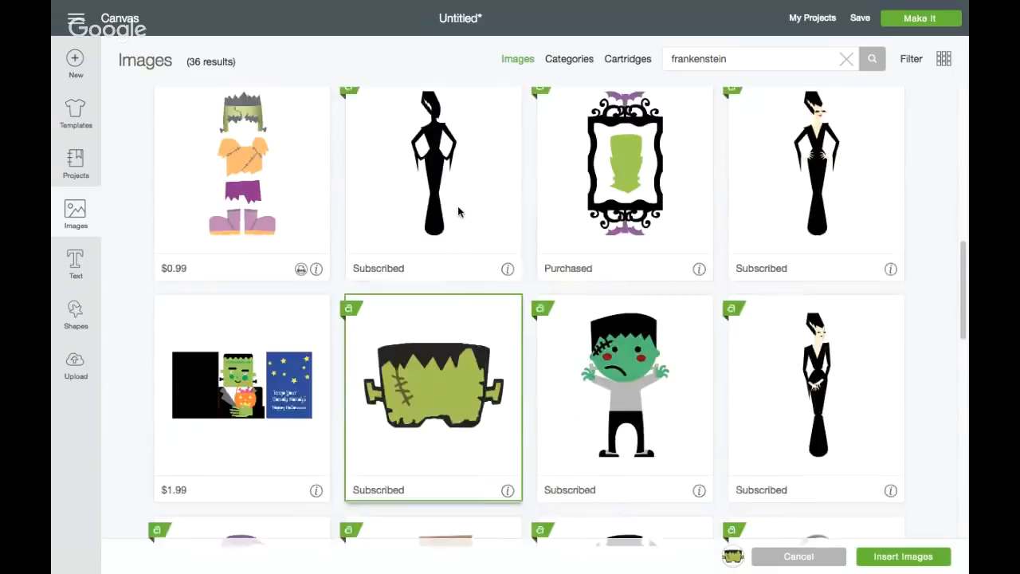
pyautogui.scroll(4, 457, 206)
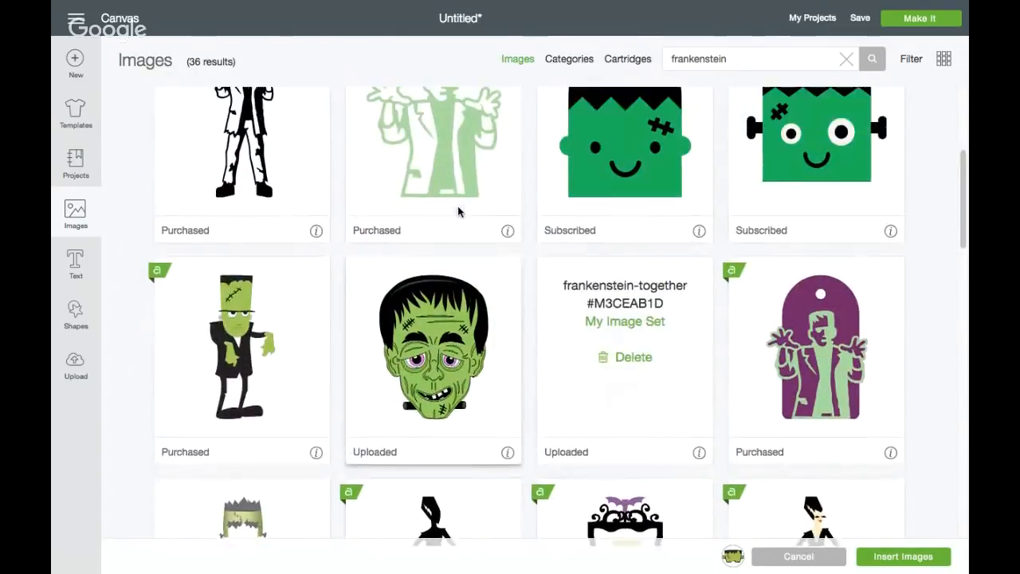
pyautogui.scroll(-3, 457, 206)
pyautogui.scroll(-1, 457, 205)
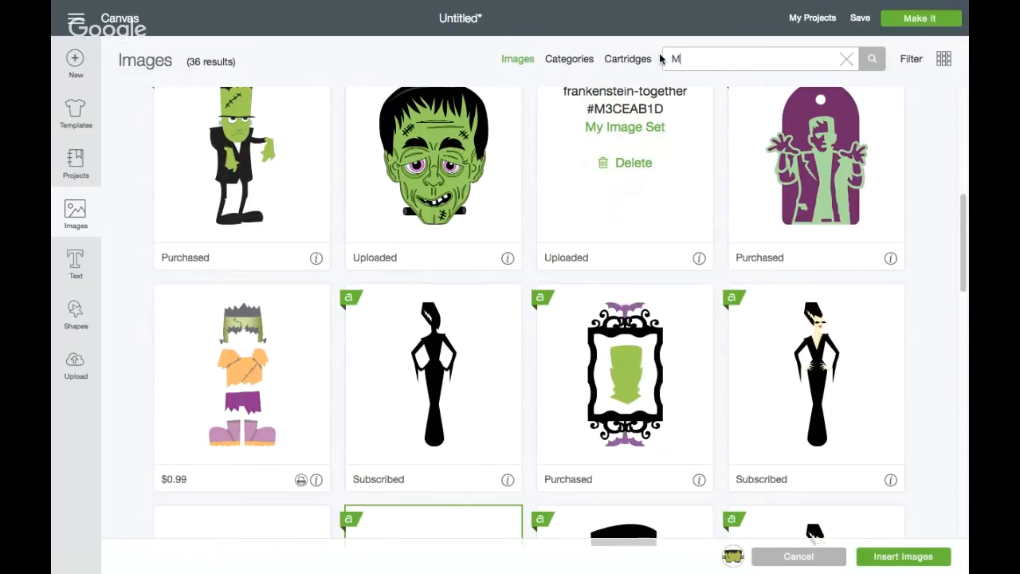
# Search the image library for "Mummy" and add the gray bandage-wrapped mummy head to the selection
pyautogui.write('y')
pyautogui.press('Return')
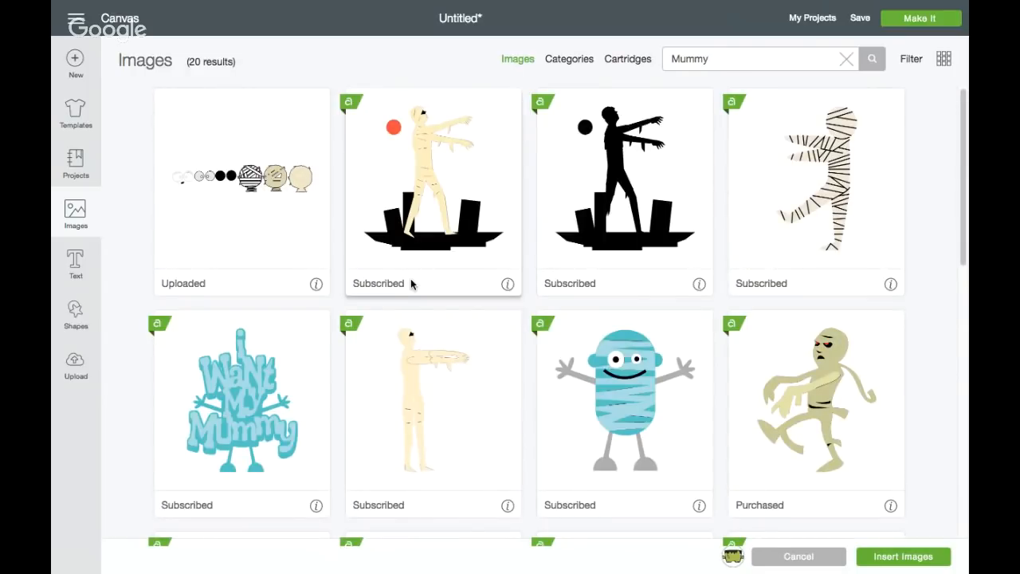
pyautogui.scroll(-5, 411, 283)
pyautogui.scroll(-2, 410, 278)
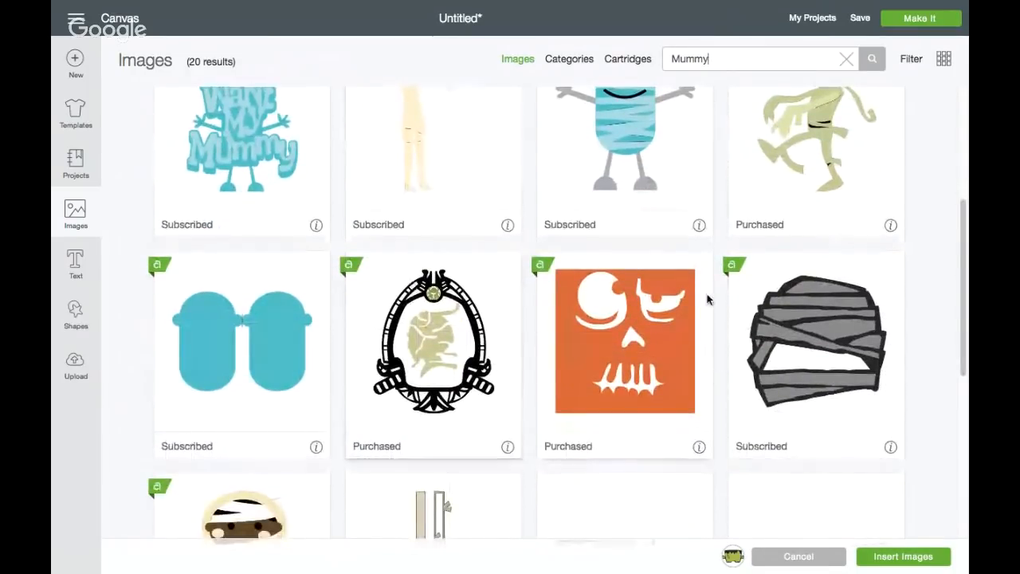
pyautogui.click(837, 339)
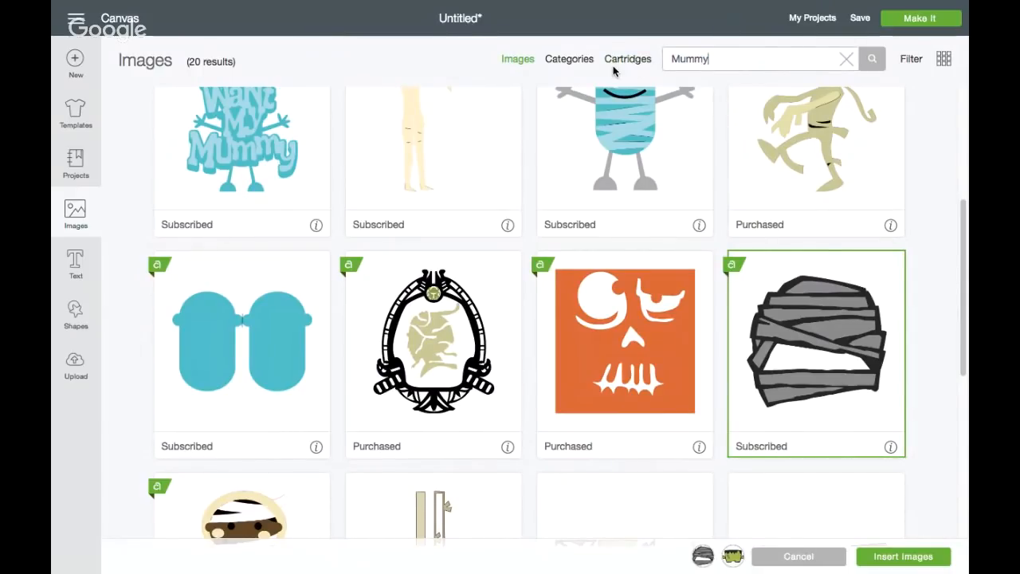
# Replace the mummy search with a search for "spider"
pyautogui.press('BackSpace')
pyautogui.press('BackSpace')
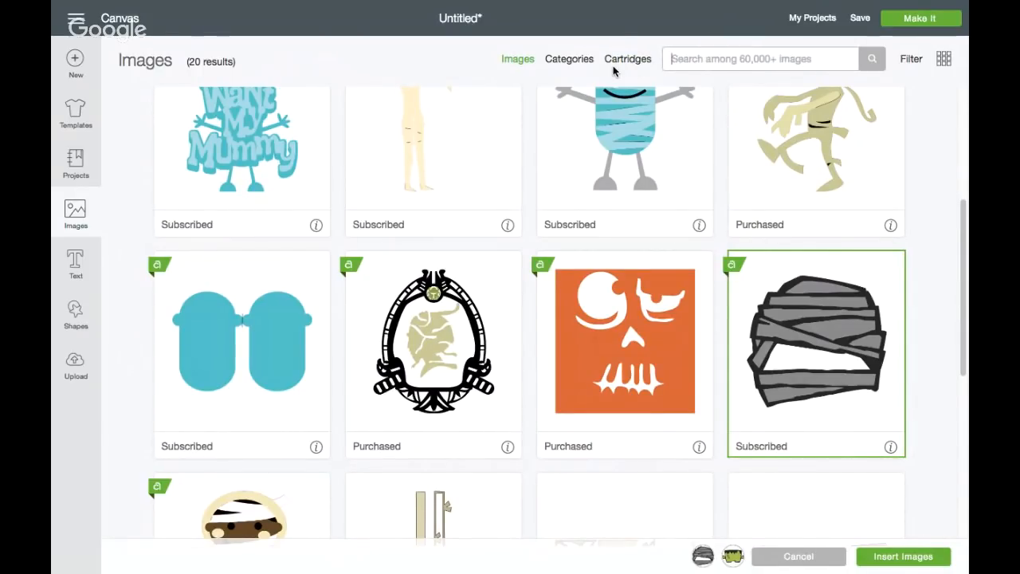
pyautogui.write('spider')
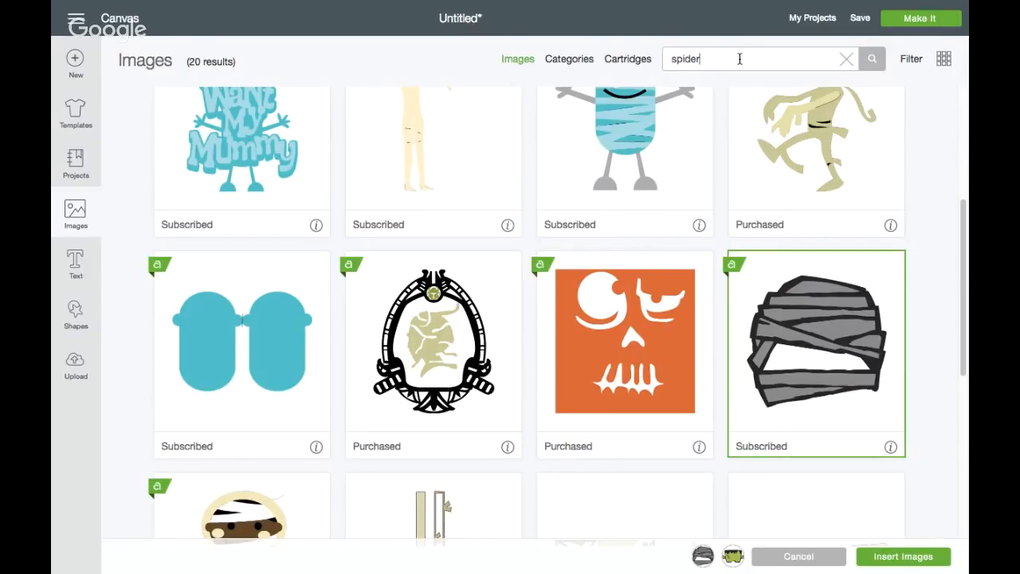
# Look through the spider search results for a suitable character, continuing down past the borders and spider webs
pyautogui.scroll(-5, 574, 289)
pyautogui.scroll(-3, 572, 290)
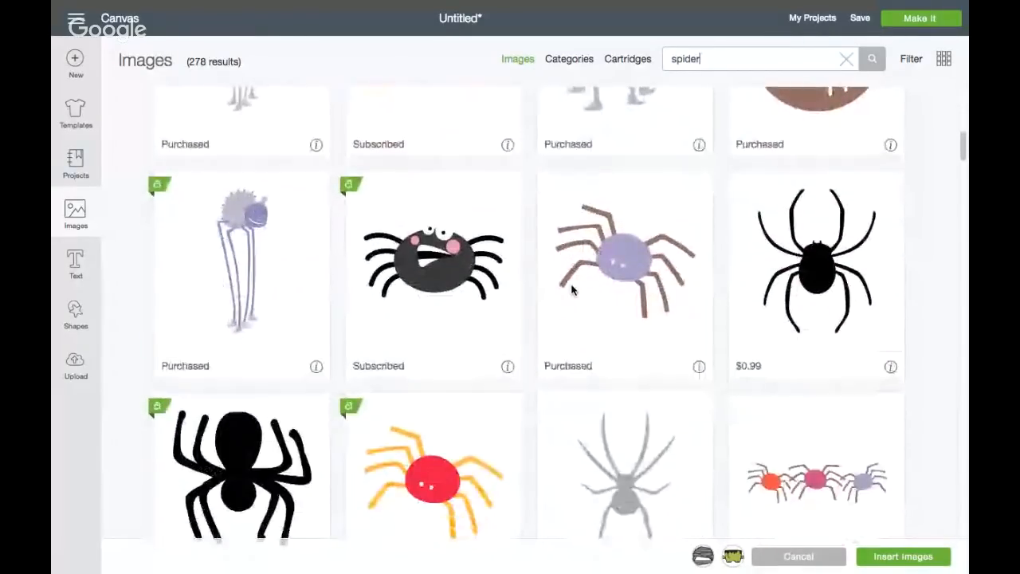
pyautogui.scroll(-2, 571, 290)
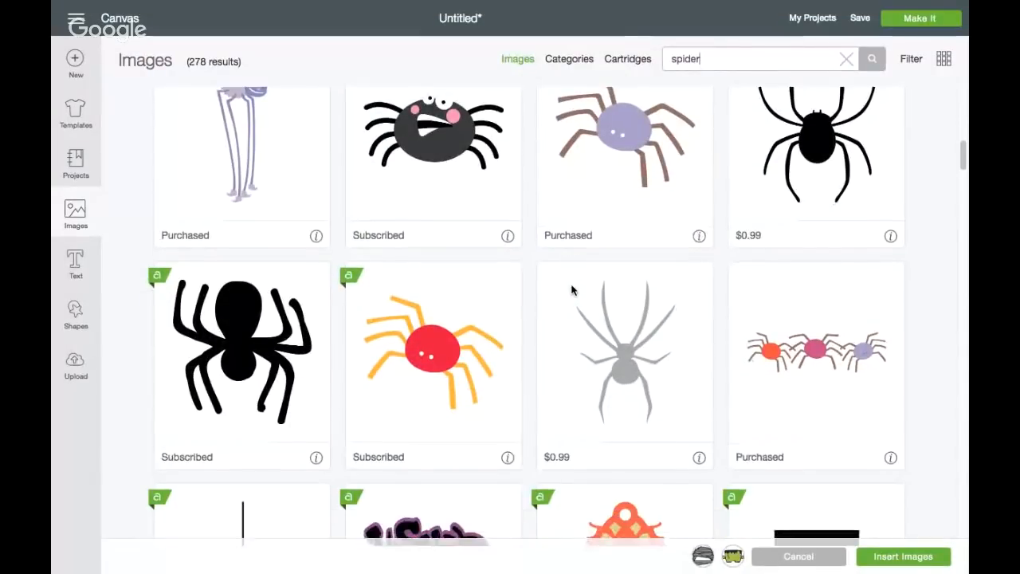
pyautogui.scroll(-4, 571, 290)
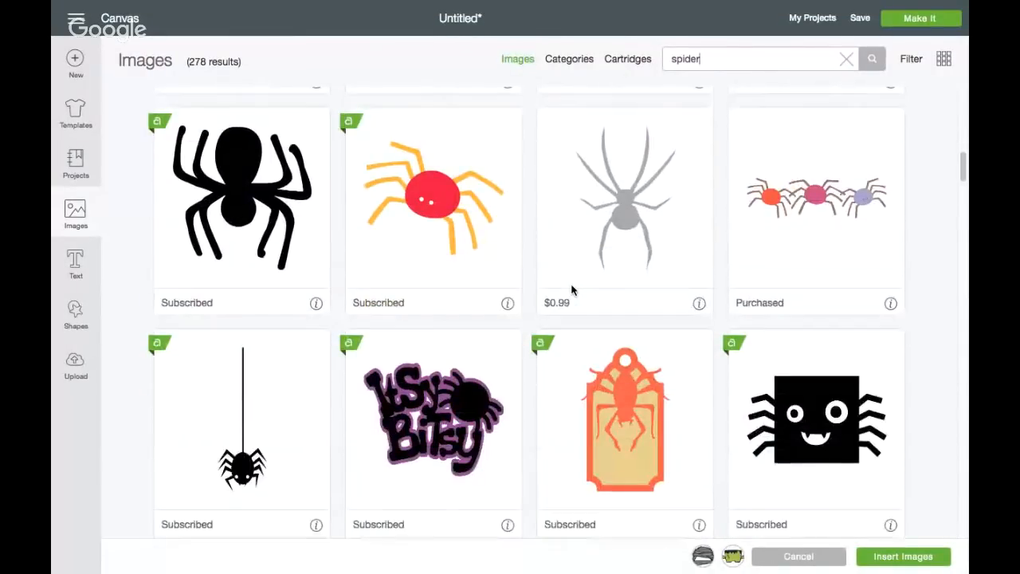
pyautogui.scroll(-9, 572, 290)
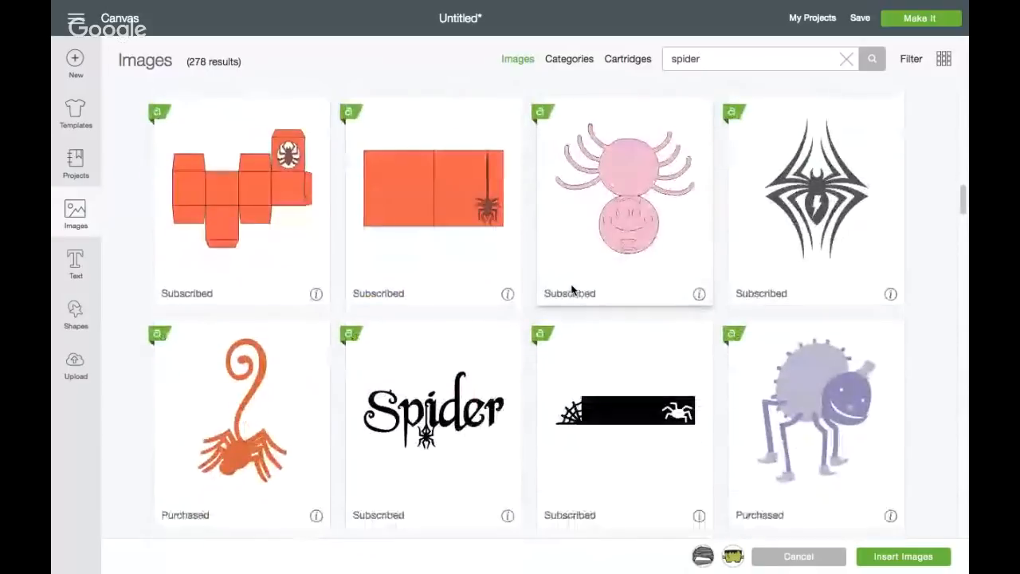
pyautogui.scroll(-6, 571, 290)
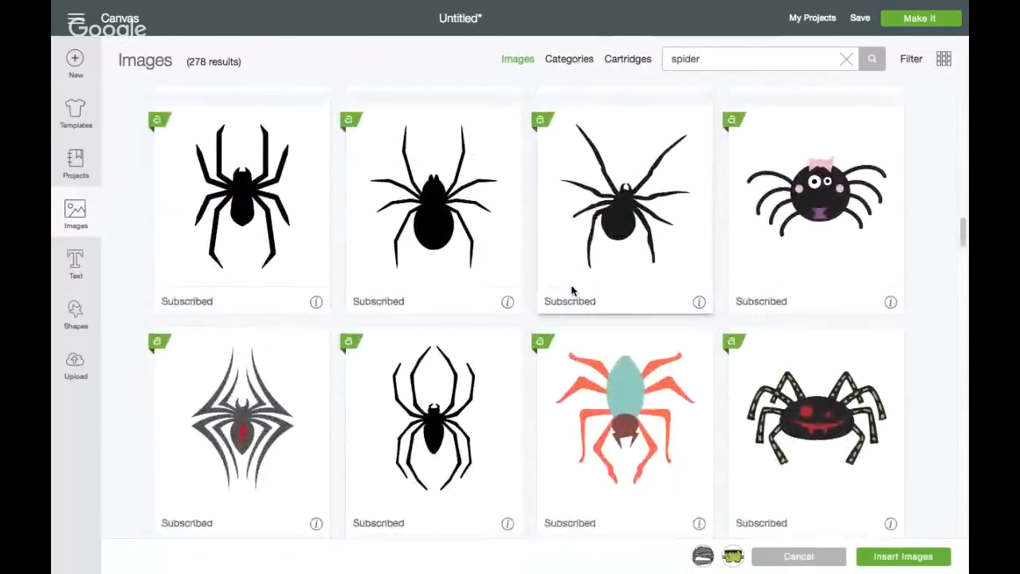
pyautogui.scroll(-3, 800, 408)
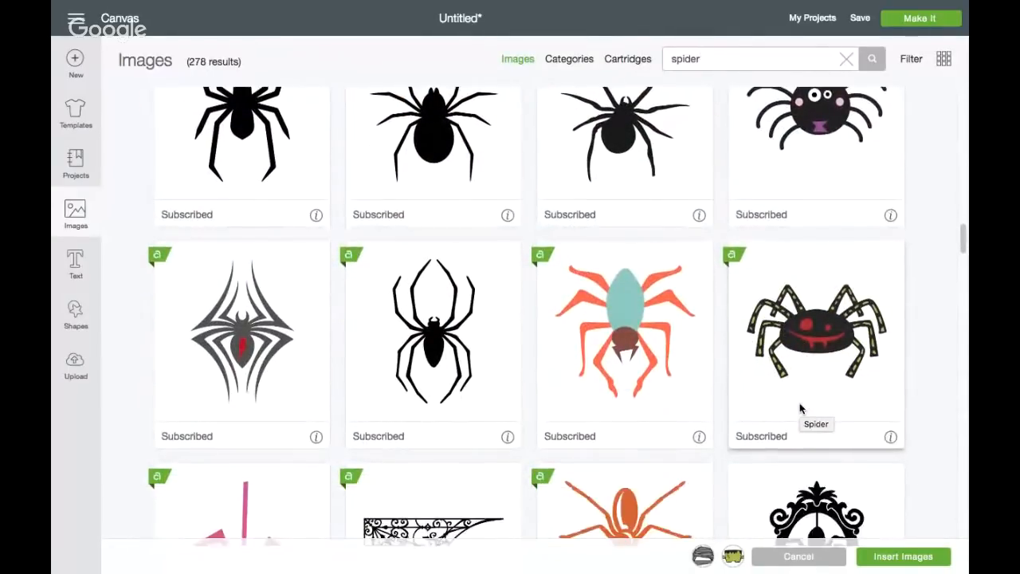
pyautogui.scroll(-10, 801, 408)
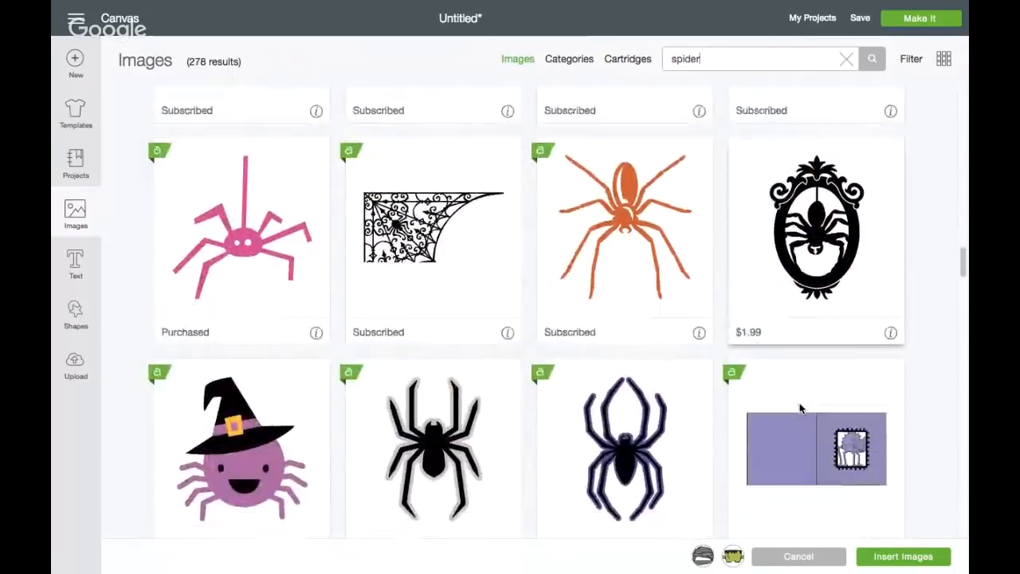
pyautogui.scroll(-3, 800, 408)
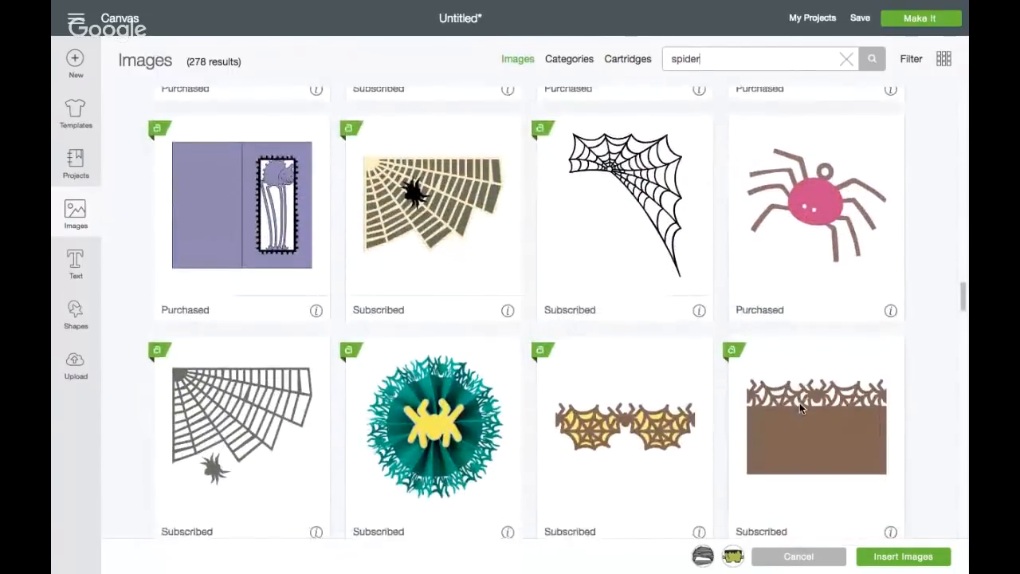
pyautogui.scroll(-8, 799, 402)
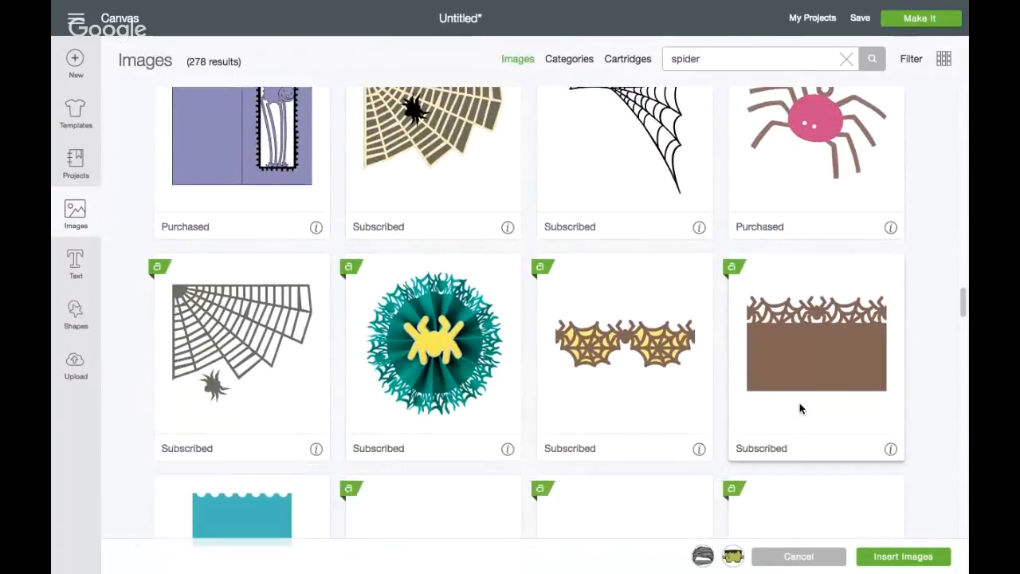
pyautogui.scroll(-9, 799, 402)
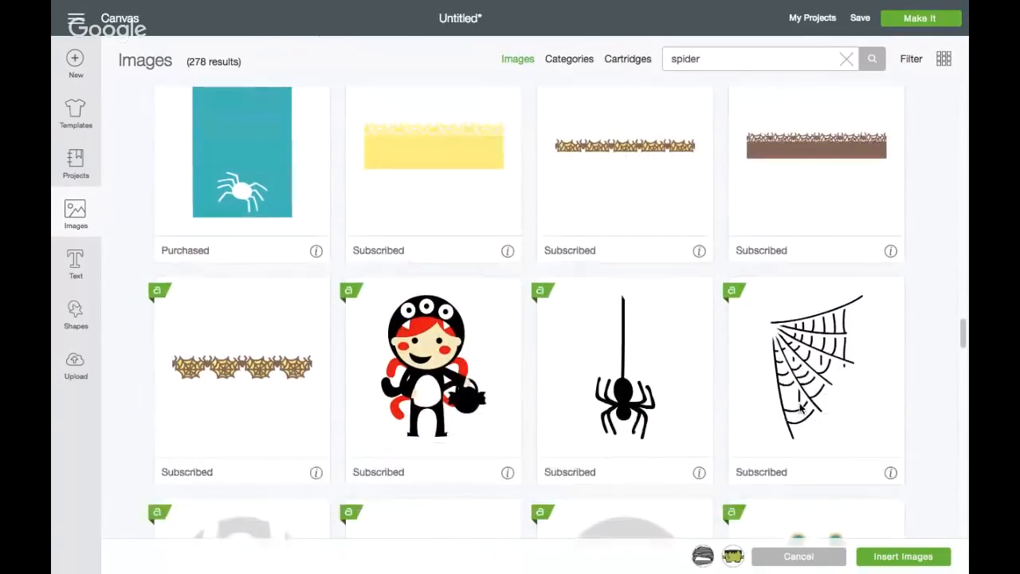
pyautogui.scroll(-10, 800, 408)
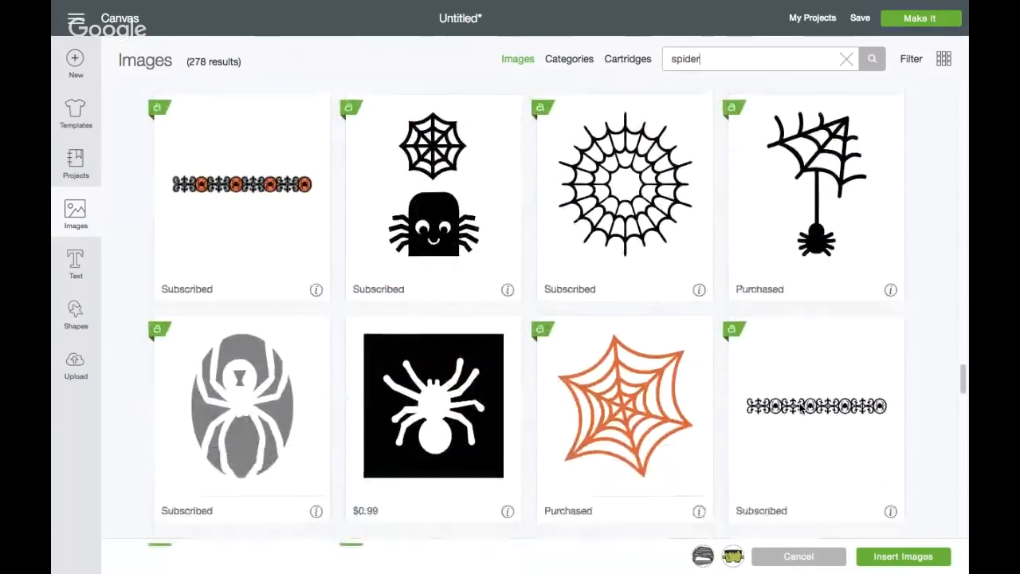
# Add the black spider with the red grinning face and striped legs to the image selection
pyautogui.scroll(15, 801, 408)
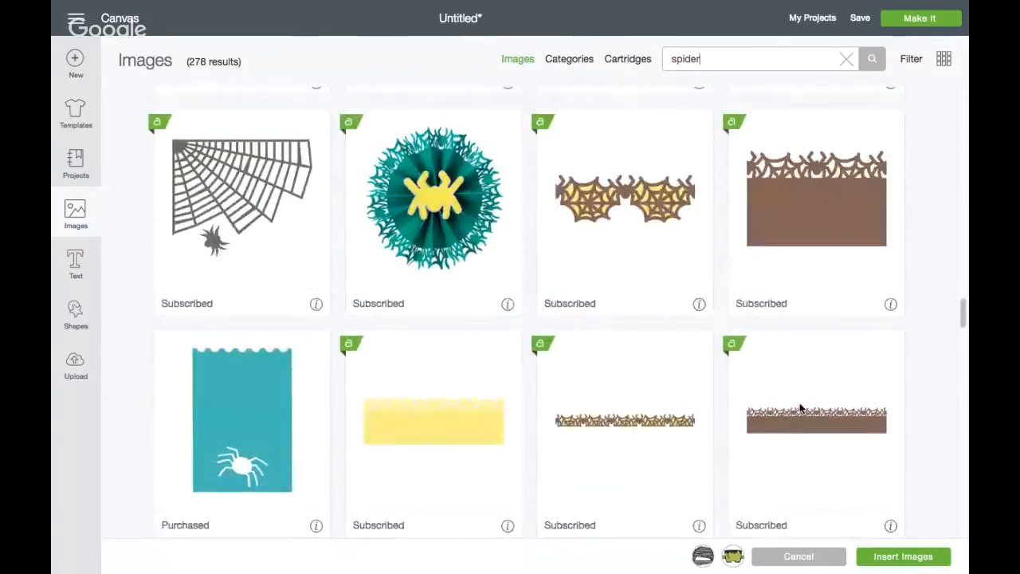
pyautogui.scroll(10, 801, 408)
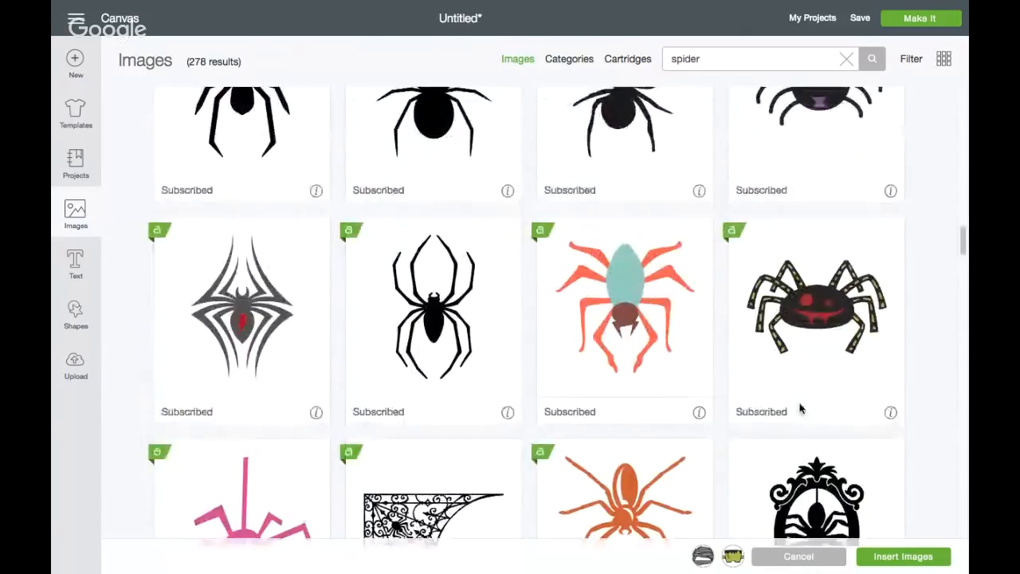
pyautogui.click(800, 319)
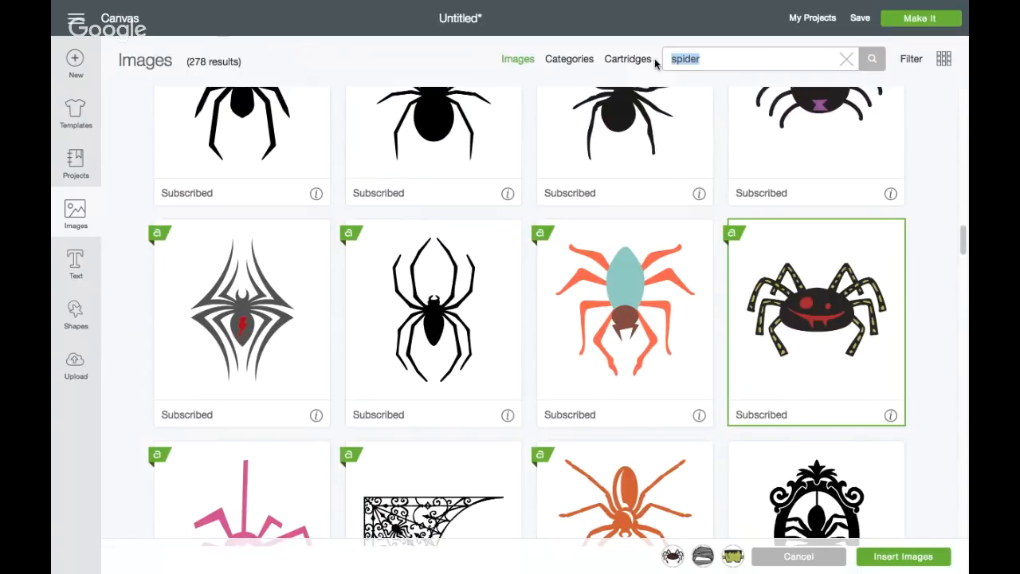
# Search the image library for "tomb stones" and examine the results to the end of the list
pyautogui.write('tomb stones')
pyautogui.press('Return')
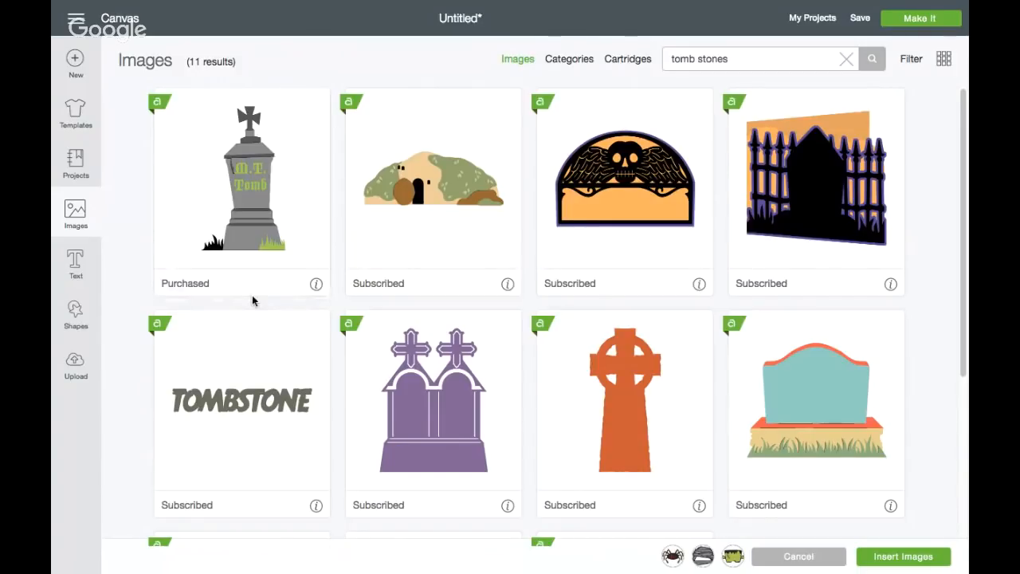
pyautogui.scroll(-3, 308, 338)
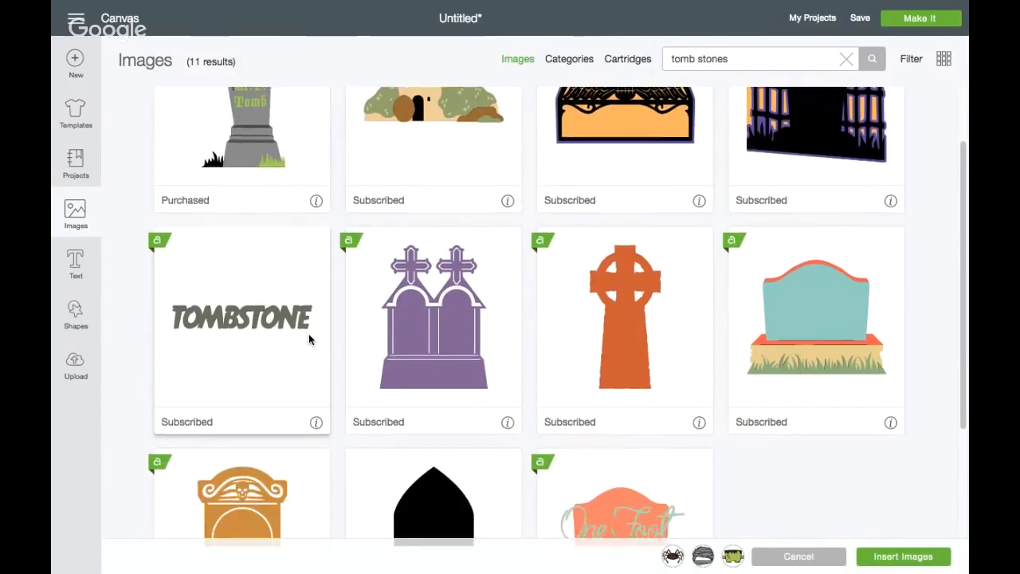
pyautogui.scroll(-4, 308, 338)
pyautogui.scroll(-2, 309, 339)
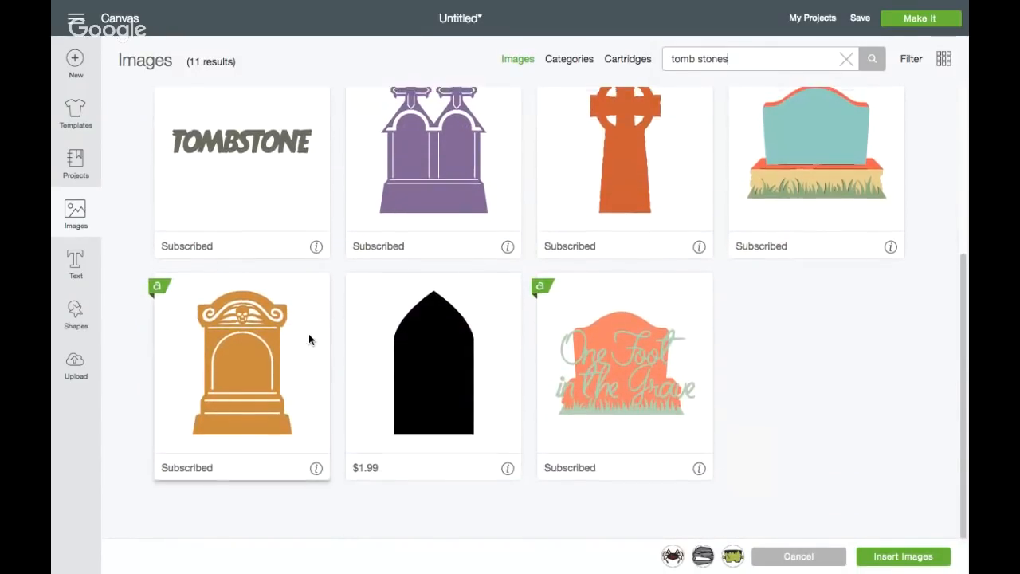
pyautogui.scroll(8, 308, 333)
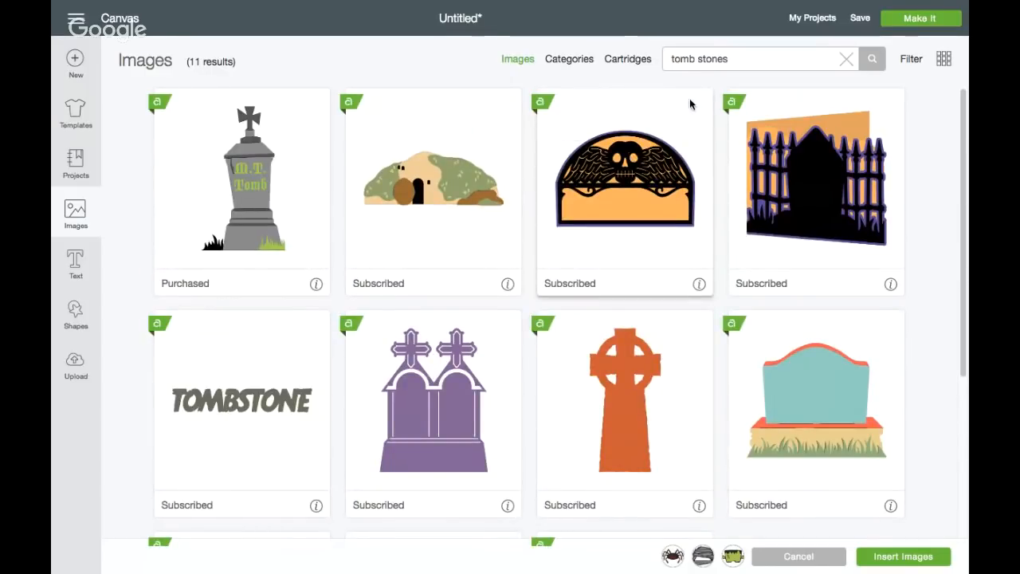
# Change the search to "tombstone" and add the gray R.I.P. tombstone with the black outline to the selection
pyautogui.press('BackSpace')
pyautogui.press('BackSpace')
pyautogui.press('BackSpace')
pyautogui.press('BackSpace')
pyautogui.write('s')
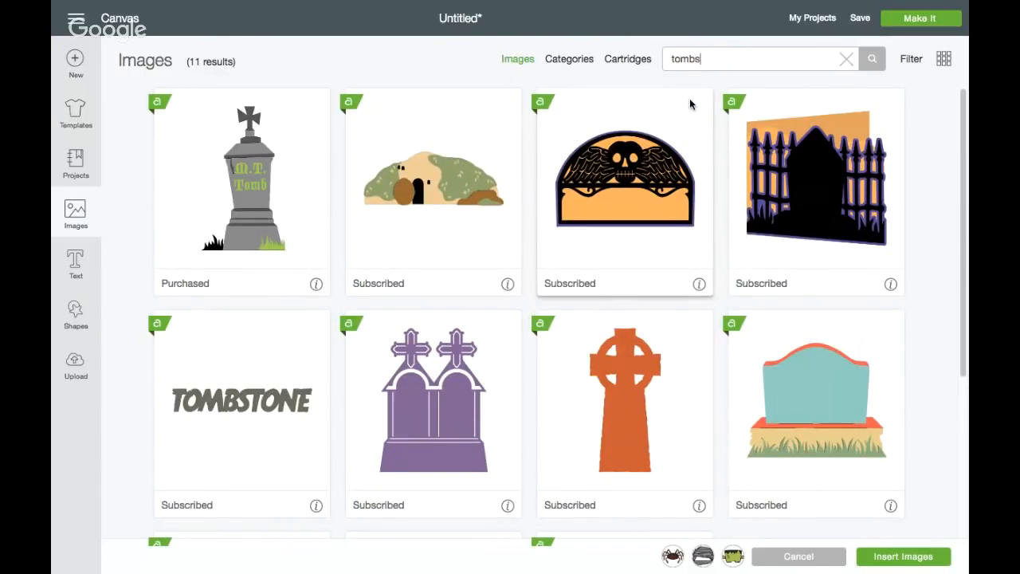
pyautogui.press('Return')
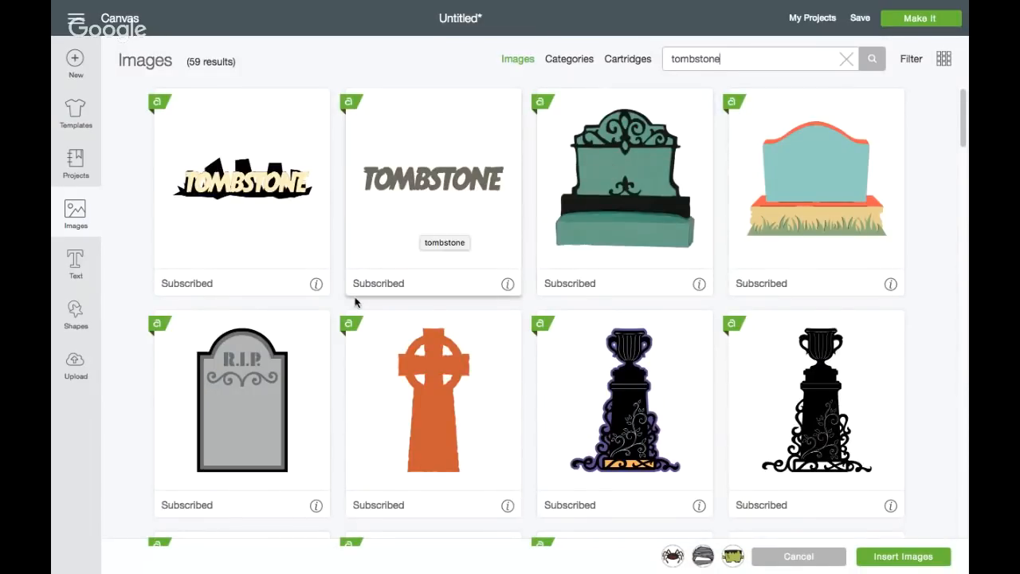
pyautogui.click(272, 358)
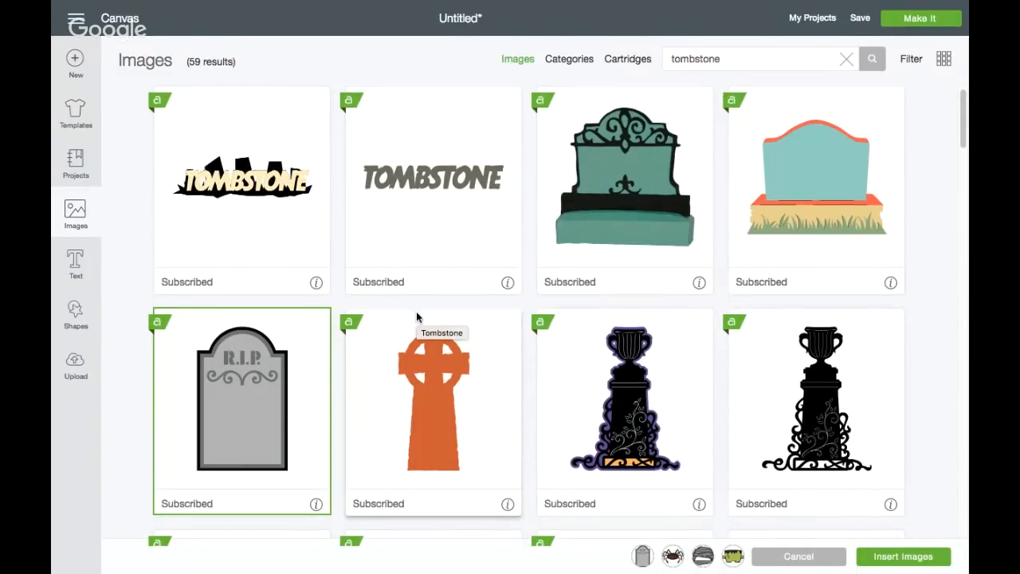
# Add the plain gray tombstone with the skull cutout from the tombstone results to the image selection
pyautogui.scroll(-5, 416, 315)
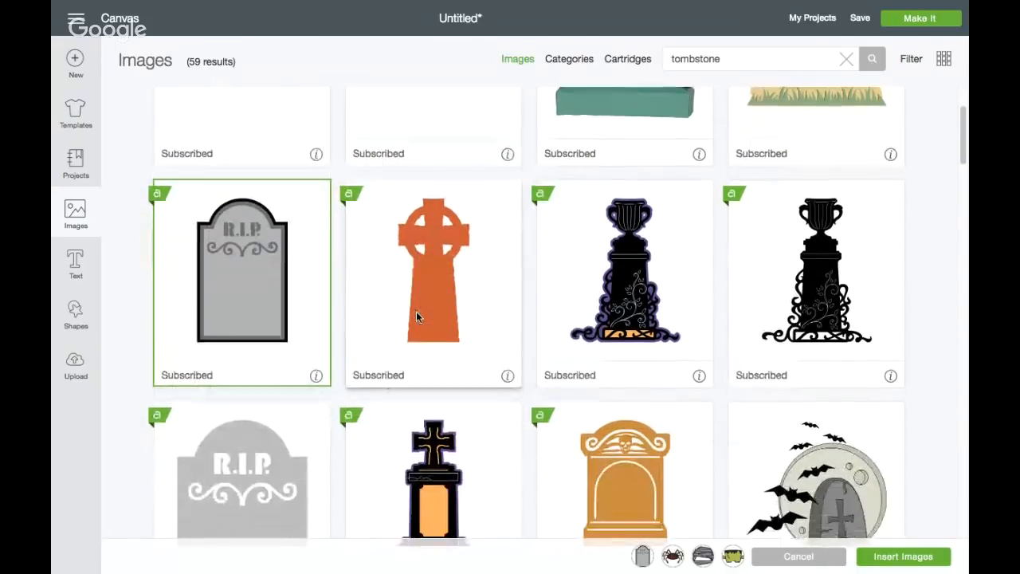
pyautogui.scroll(-3, 416, 317)
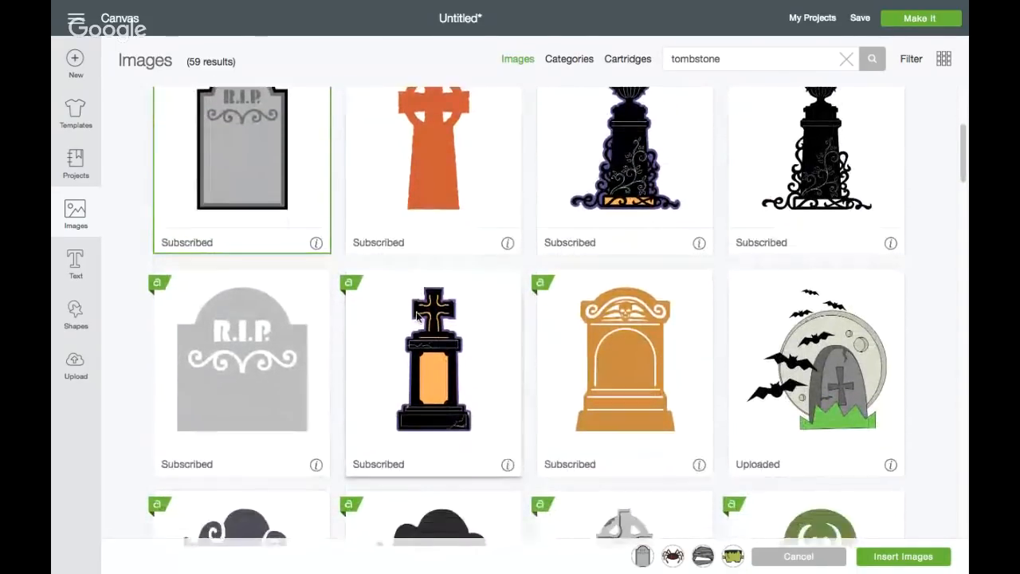
pyautogui.scroll(-3, 415, 316)
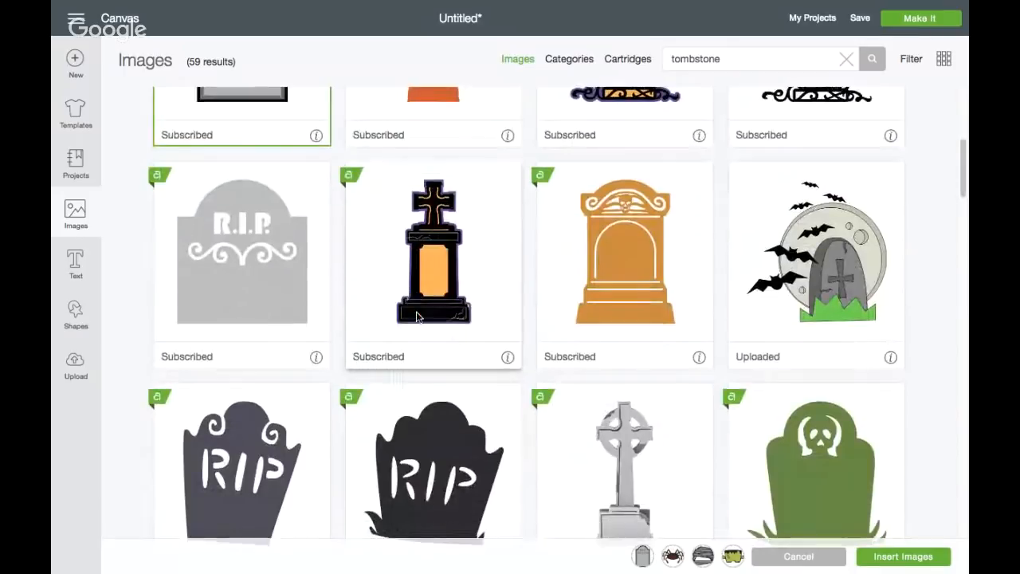
pyautogui.scroll(-1, 416, 316)
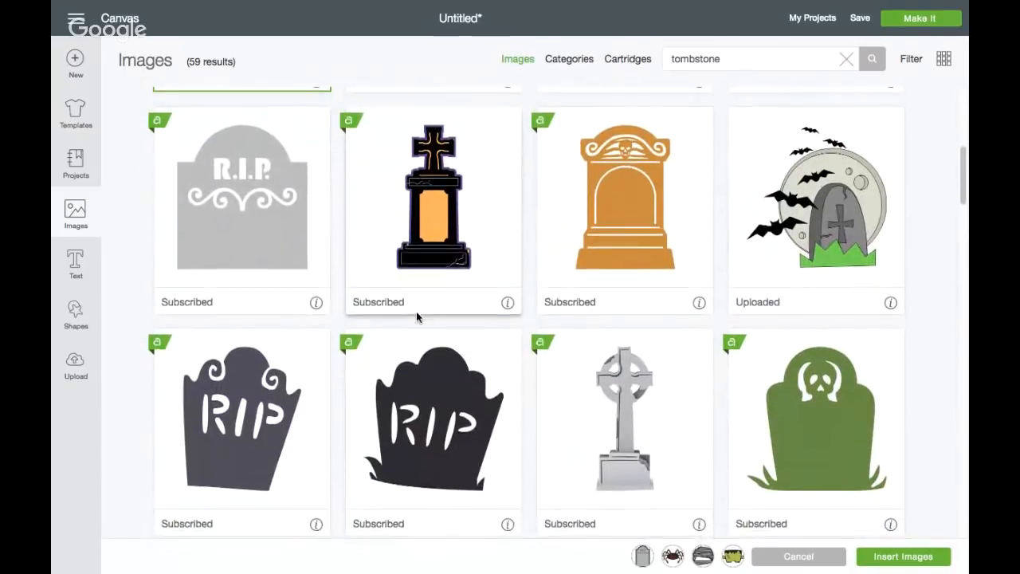
pyautogui.scroll(-3, 416, 316)
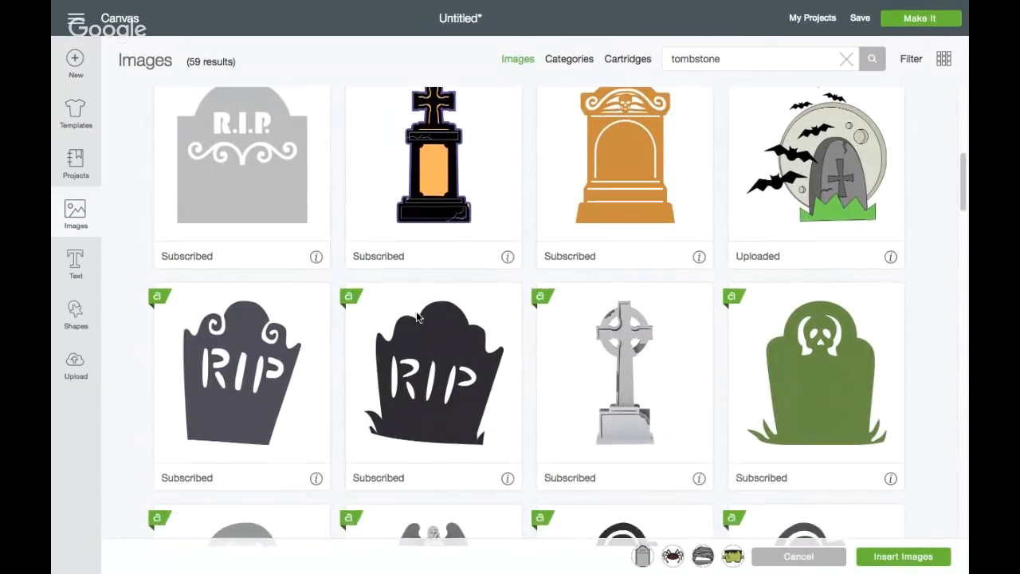
pyautogui.scroll(-5, 416, 316)
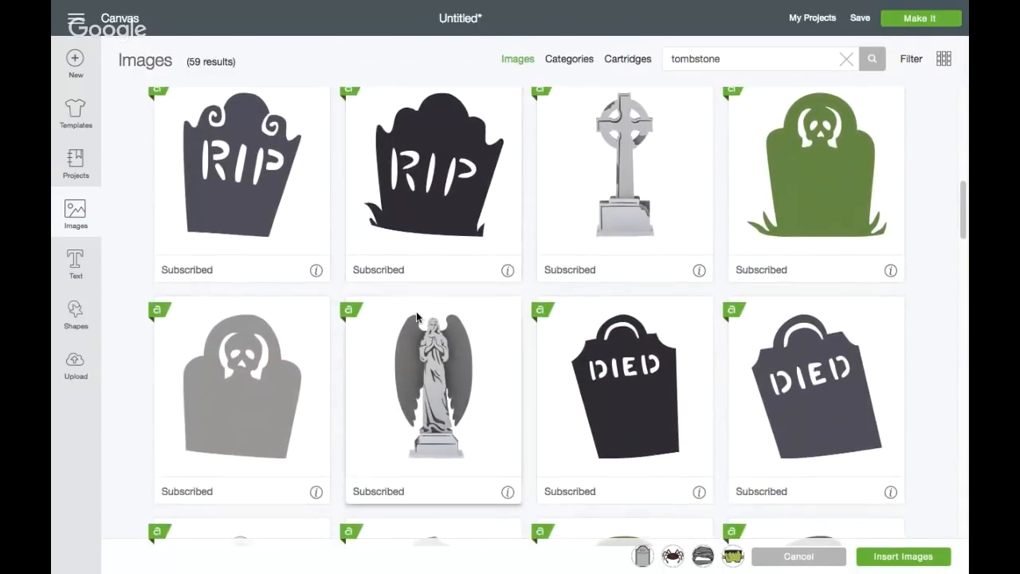
pyautogui.click(251, 362)
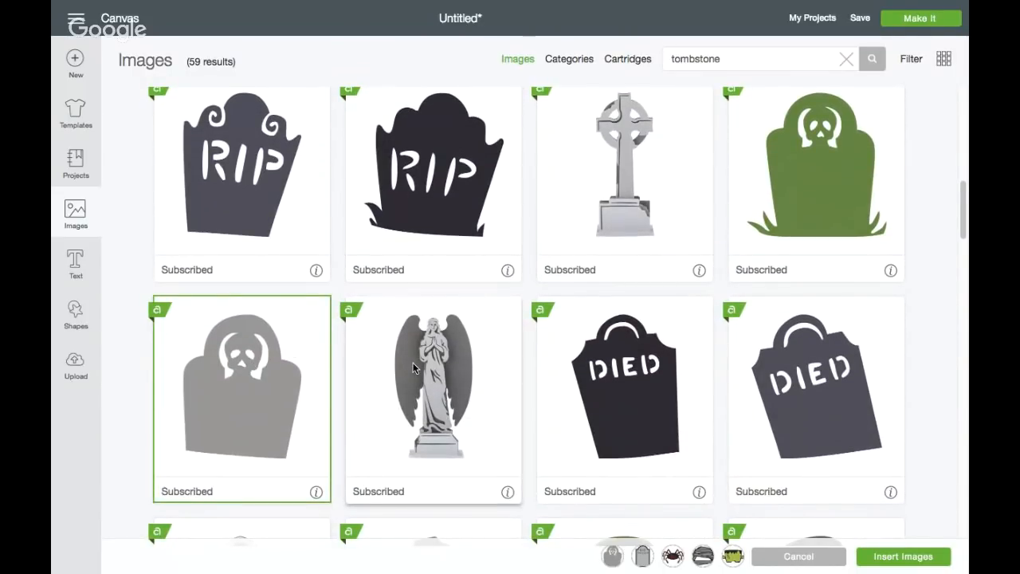
# Add the gray RIP tombstone topped with a cross to the image selection
pyautogui.scroll(-5, 414, 367)
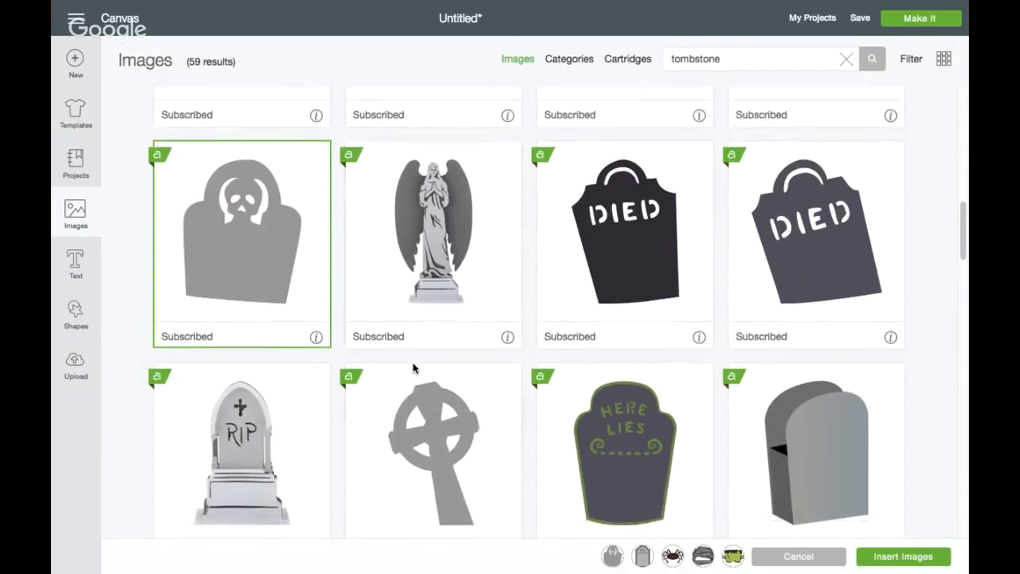
pyautogui.scroll(-6, 412, 368)
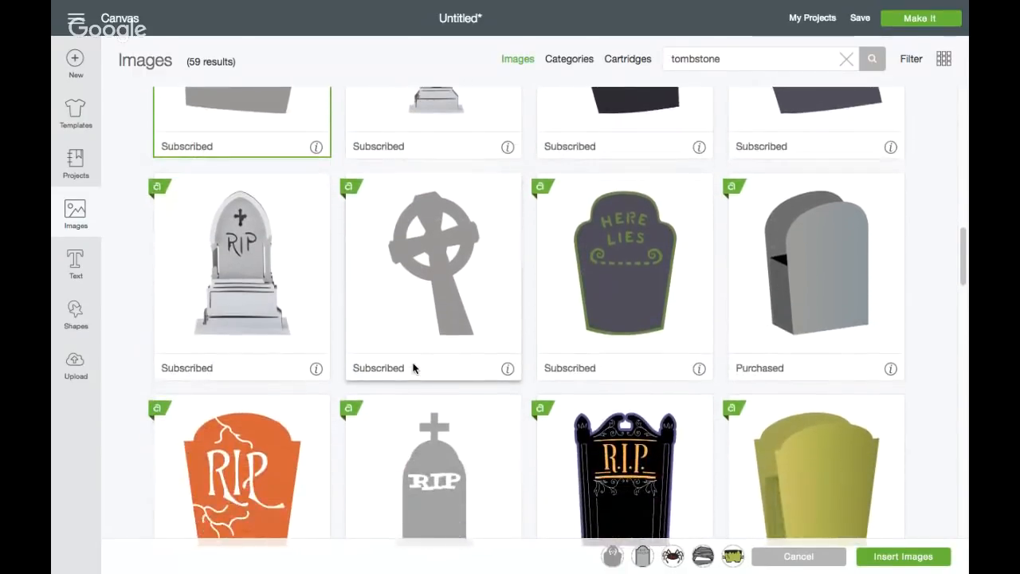
pyautogui.scroll(-3, 413, 367)
pyautogui.click(413, 367)
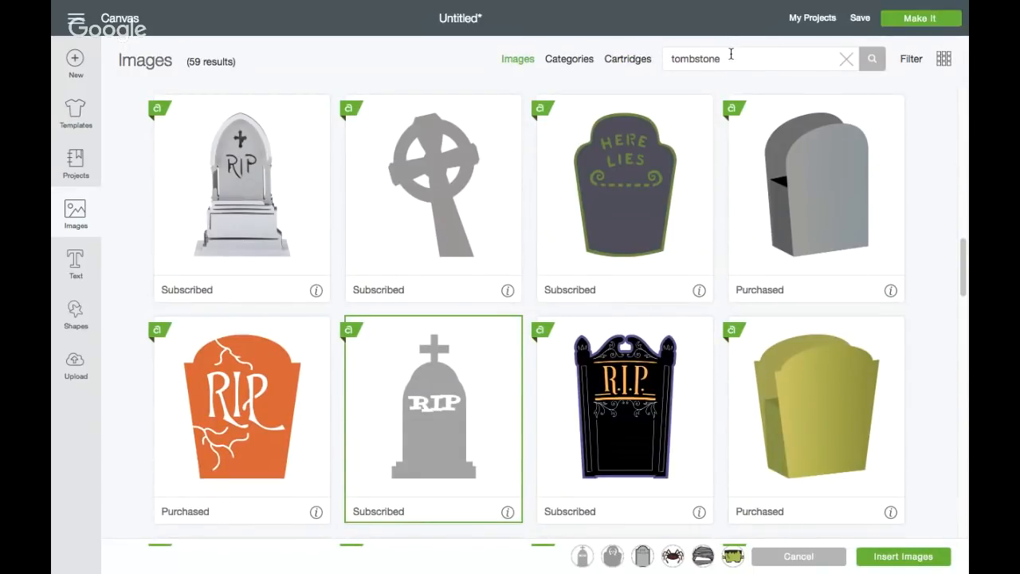
# Search the image library for "crow" and add the perched black crow silhouette with the long tail to the selection
pyautogui.moveTo(731, 55); pyautogui.dragTo(628, 65)
pyautogui.write('crow')
pyautogui.press('Return')
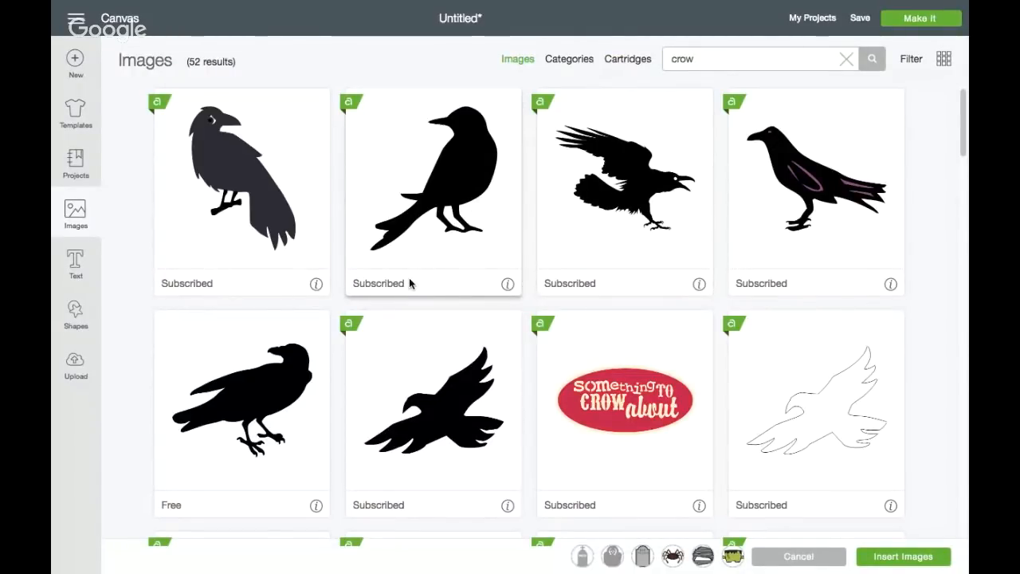
pyautogui.click(436, 222)
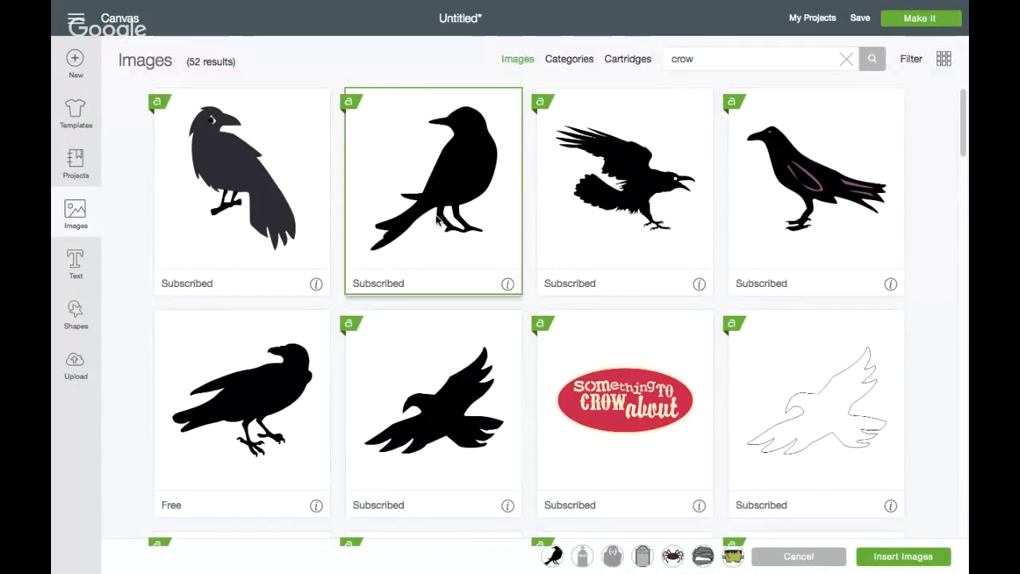
# Search the image library for "Tree" and look far down through the results for a tree that suits the Halloween scene
pyautogui.doubleClick(733, 58)
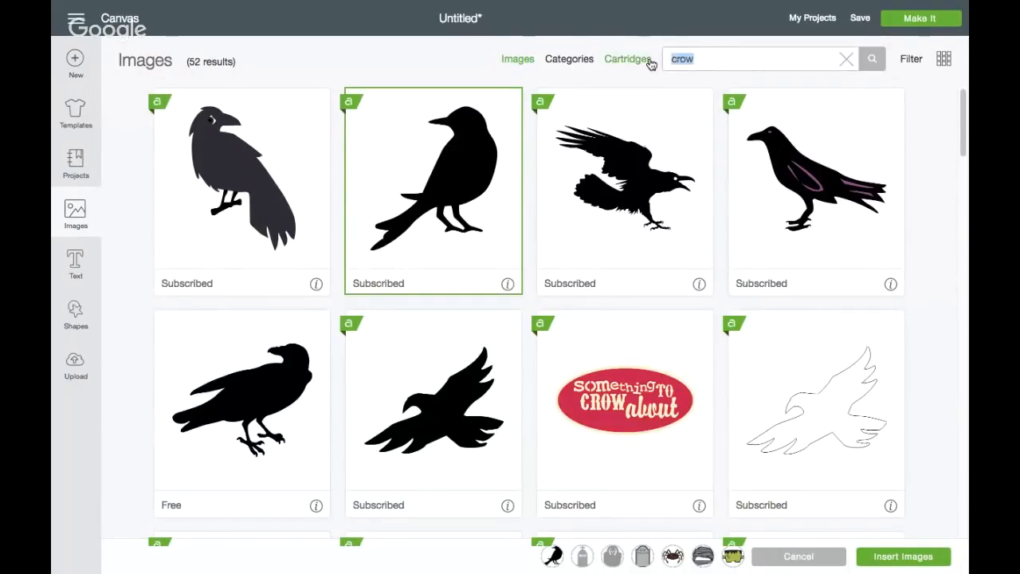
pyautogui.write('Tree')
pyautogui.press('Return')
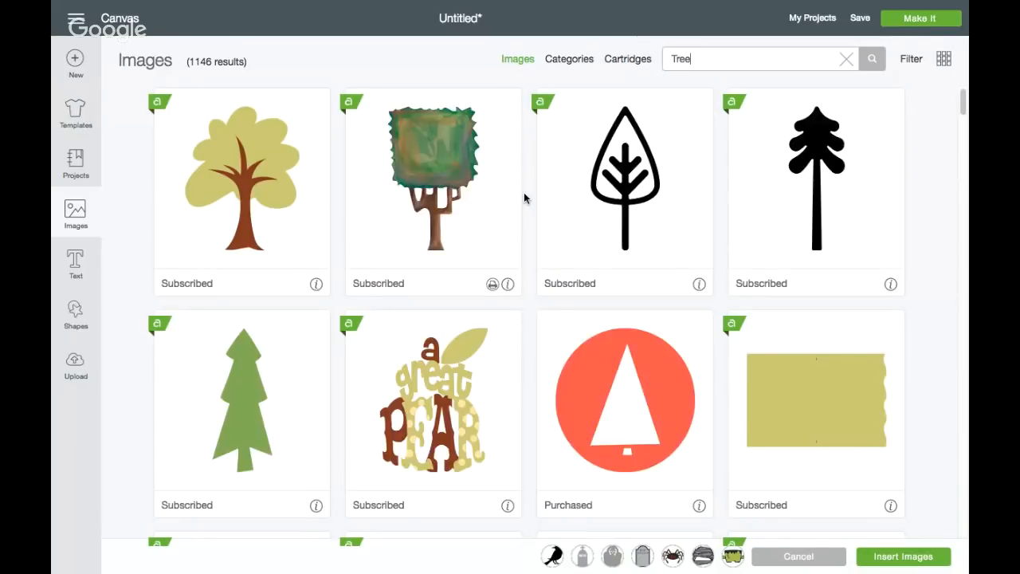
pyautogui.scroll(-2, 523, 193)
pyautogui.scroll(-5, 523, 195)
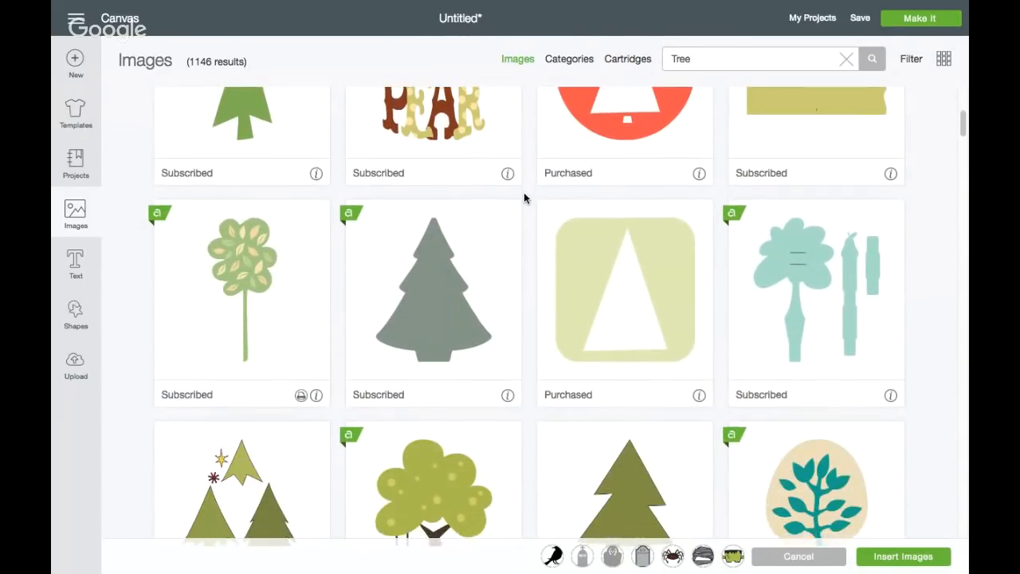
pyautogui.scroll(-3, 524, 197)
pyautogui.scroll(-5, 524, 197)
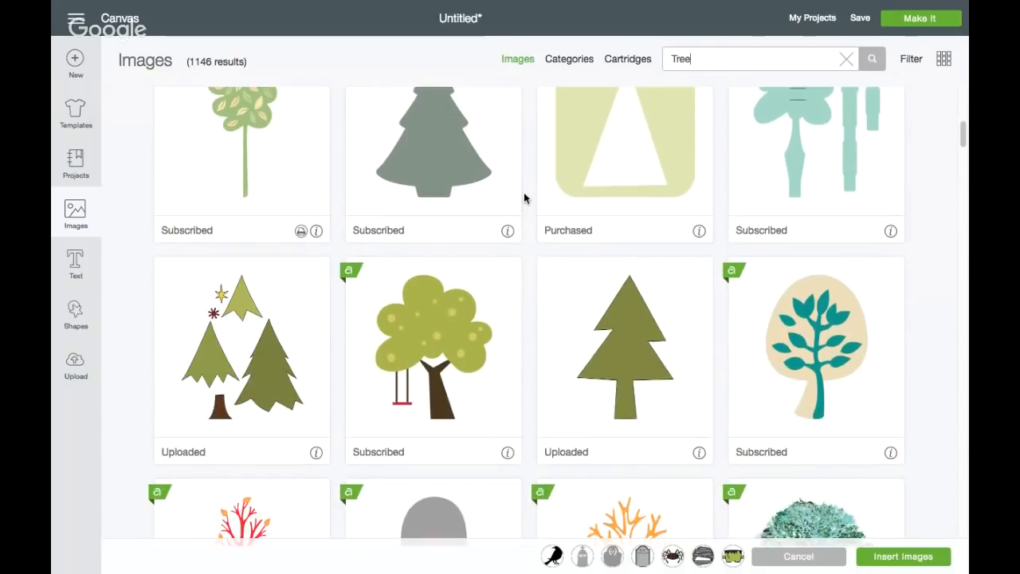
pyautogui.scroll(-5, 523, 198)
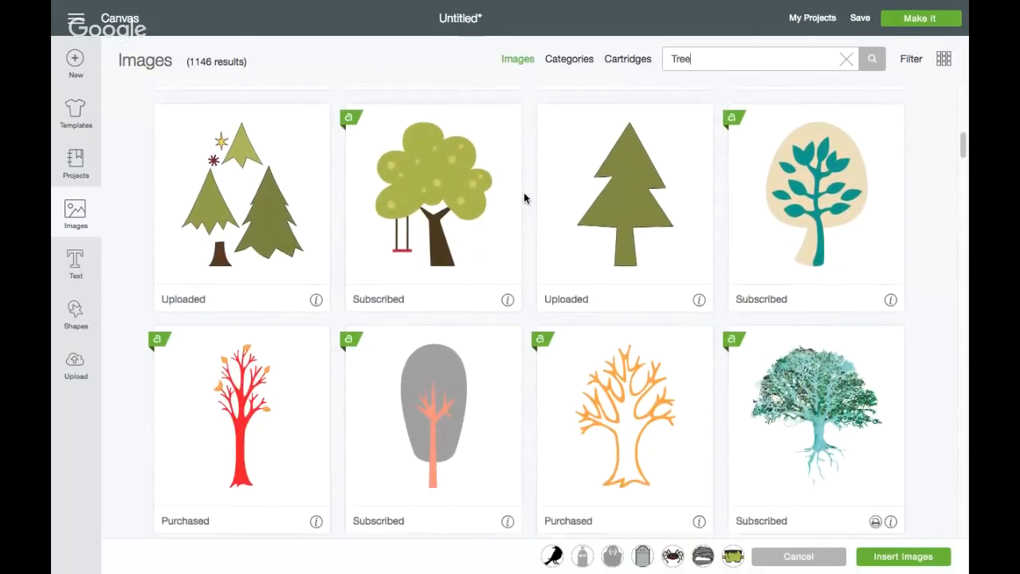
pyautogui.scroll(-9, 524, 198)
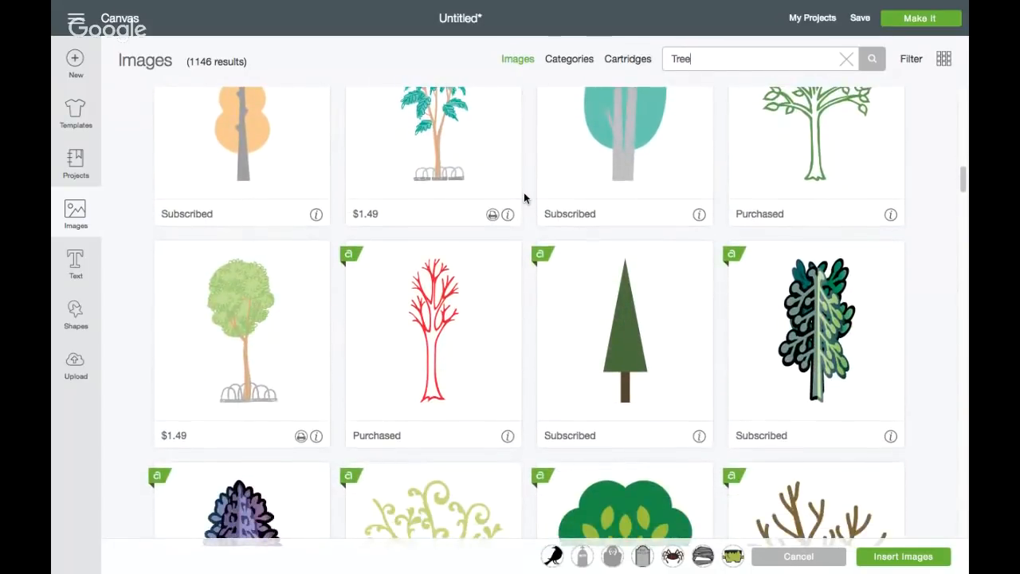
pyautogui.scroll(-4, 524, 197)
pyautogui.scroll(-7, 523, 198)
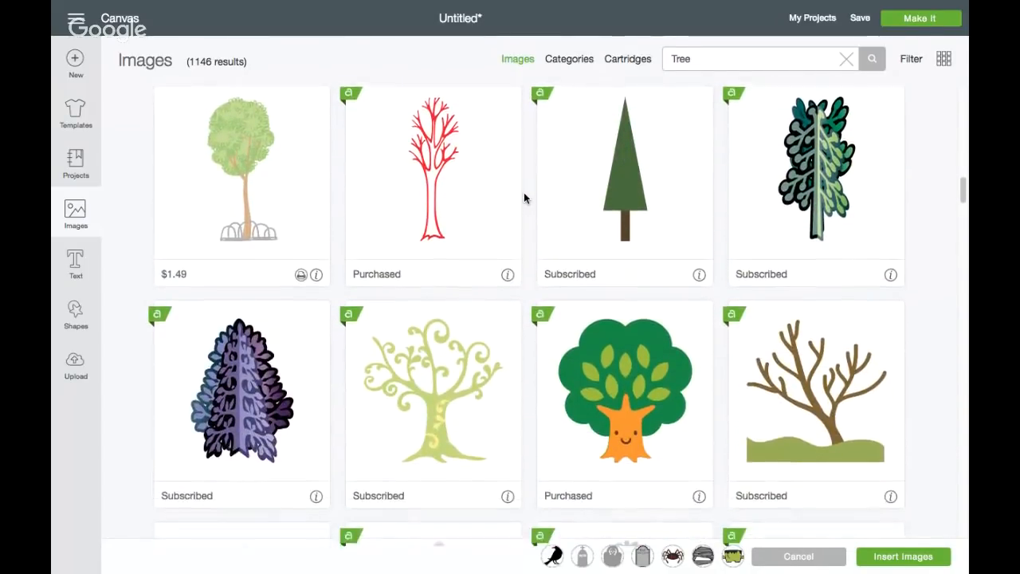
pyautogui.scroll(-6, 523, 198)
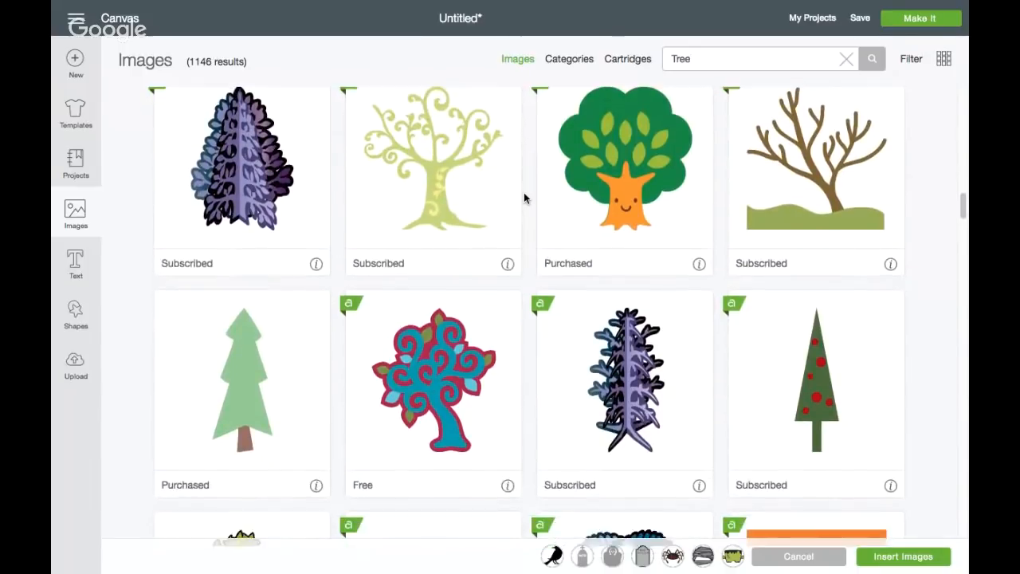
pyautogui.scroll(-5, 523, 194)
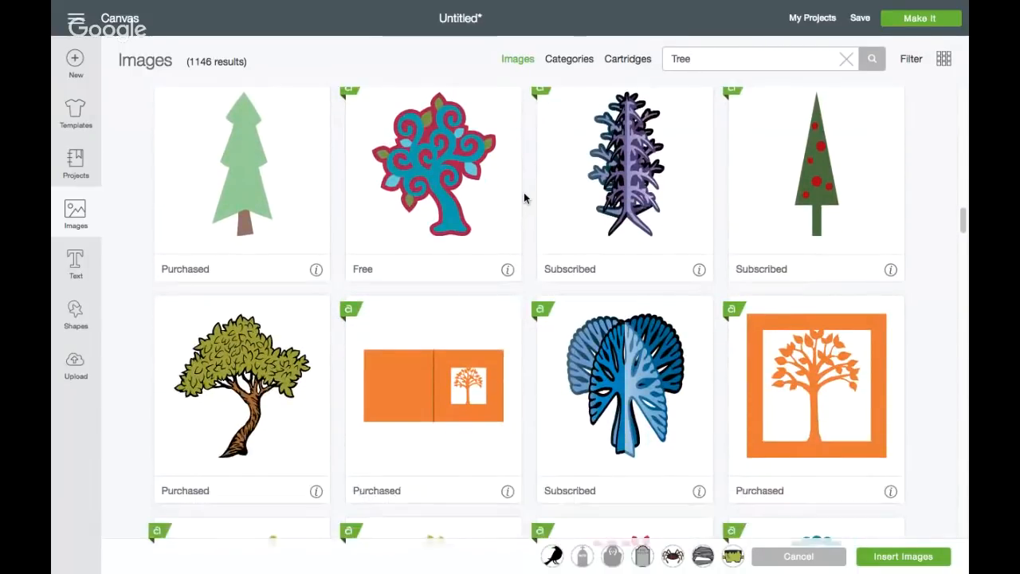
pyautogui.scroll(-5, 523, 197)
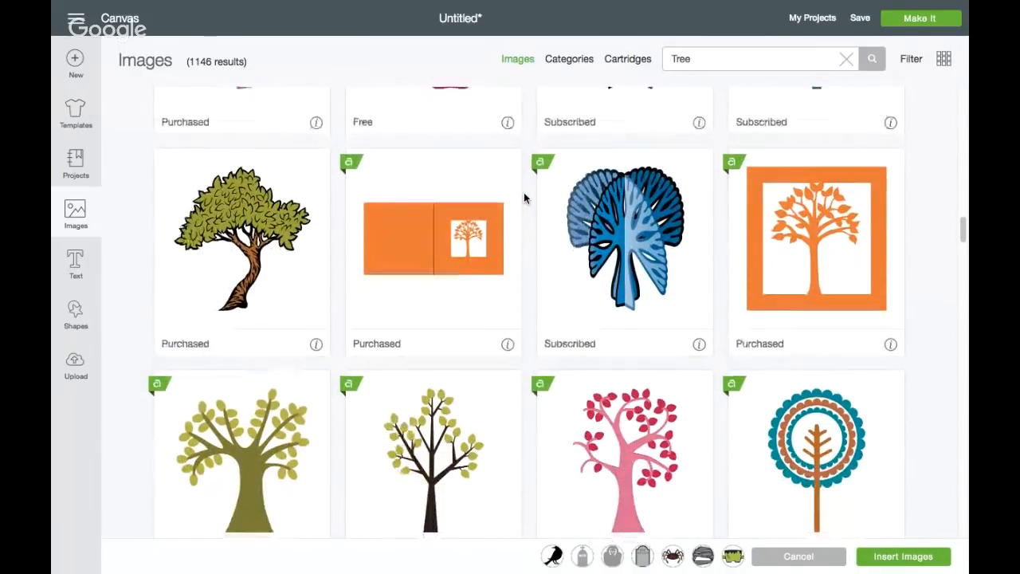
pyautogui.scroll(-8, 529, 175)
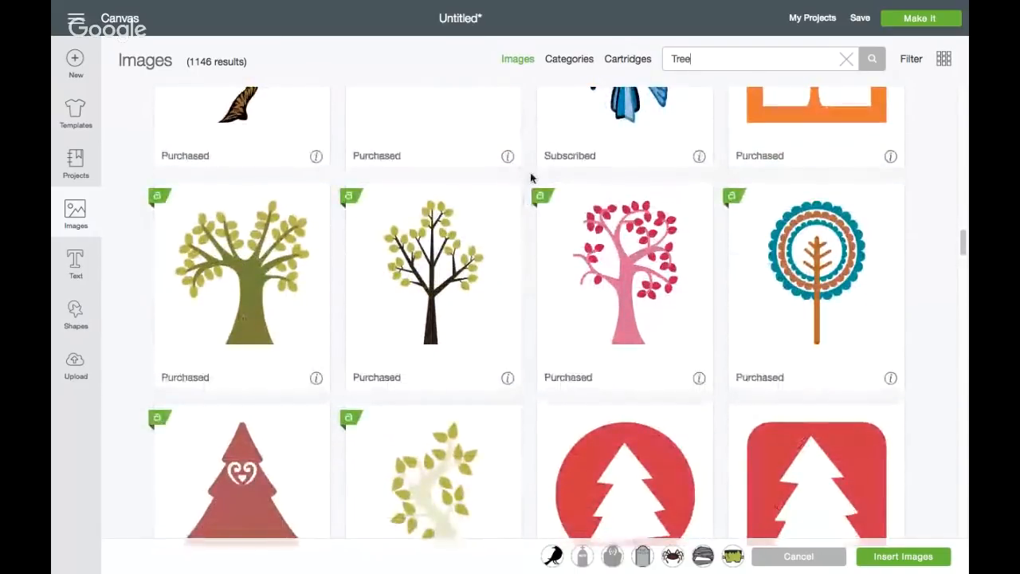
pyautogui.scroll(-8, 530, 177)
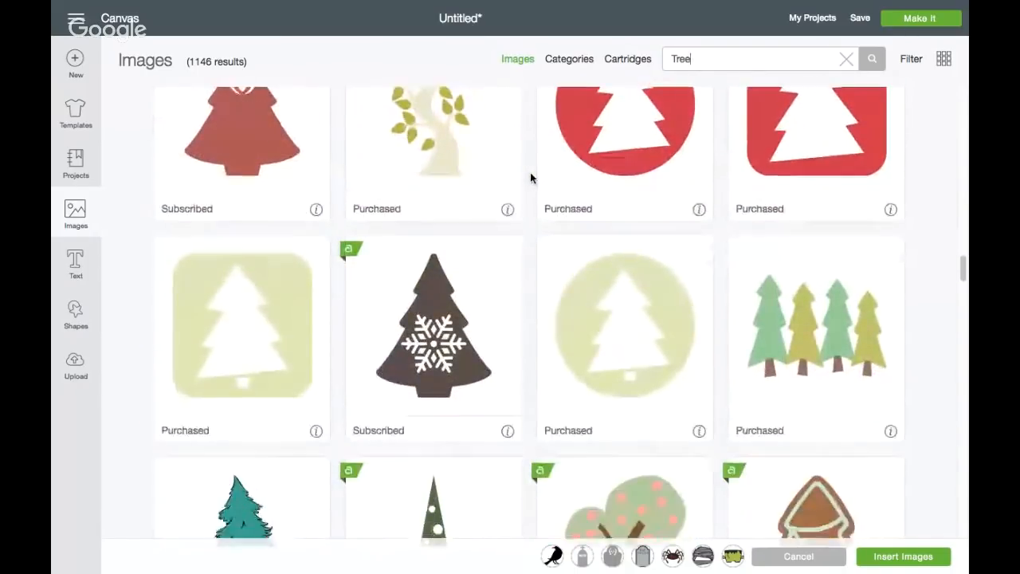
pyautogui.scroll(-8, 530, 175)
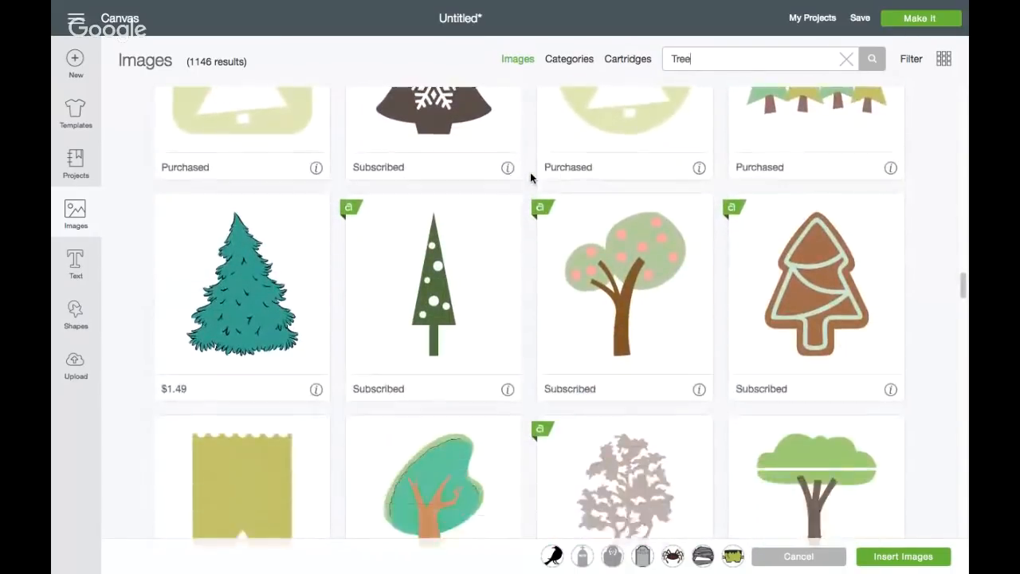
pyautogui.scroll(-8, 530, 176)
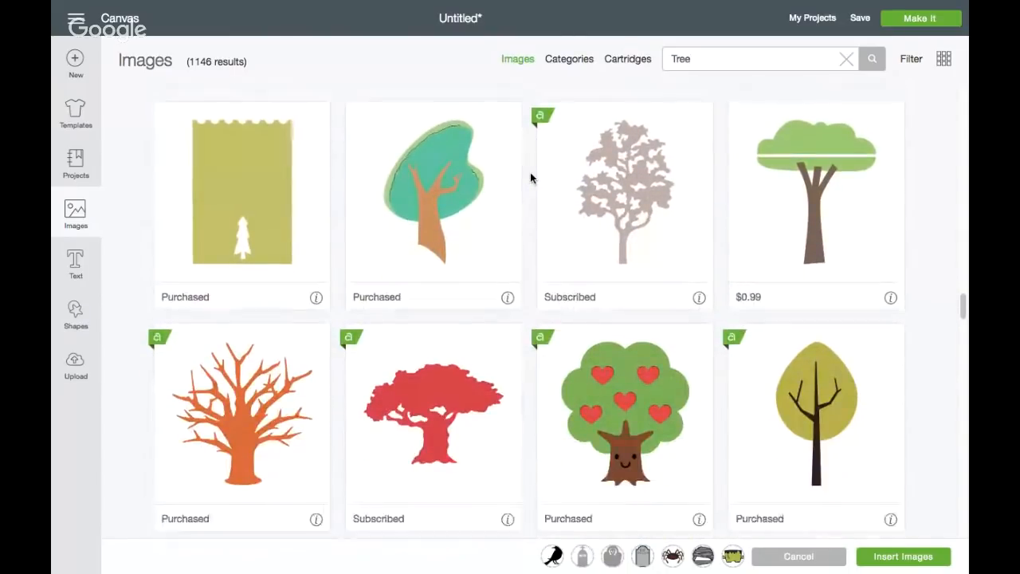
pyautogui.scroll(-6, 531, 177)
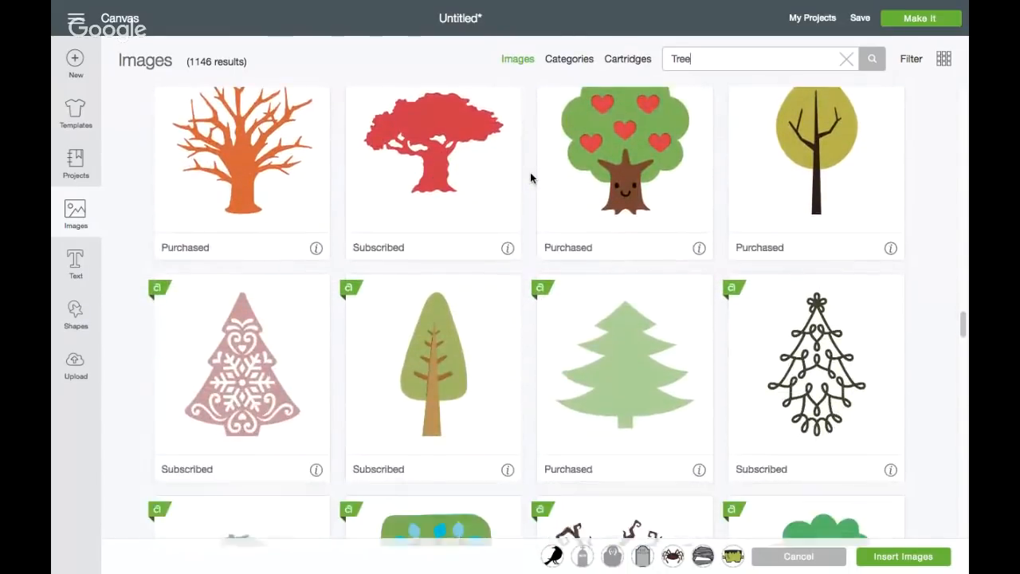
pyautogui.scroll(-9, 530, 178)
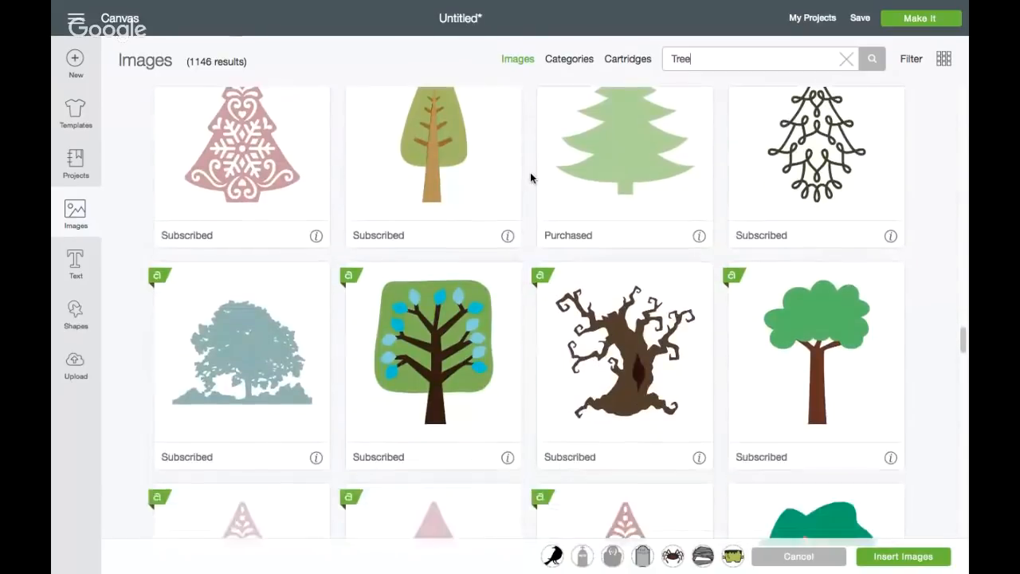
pyautogui.scroll(-6, 530, 177)
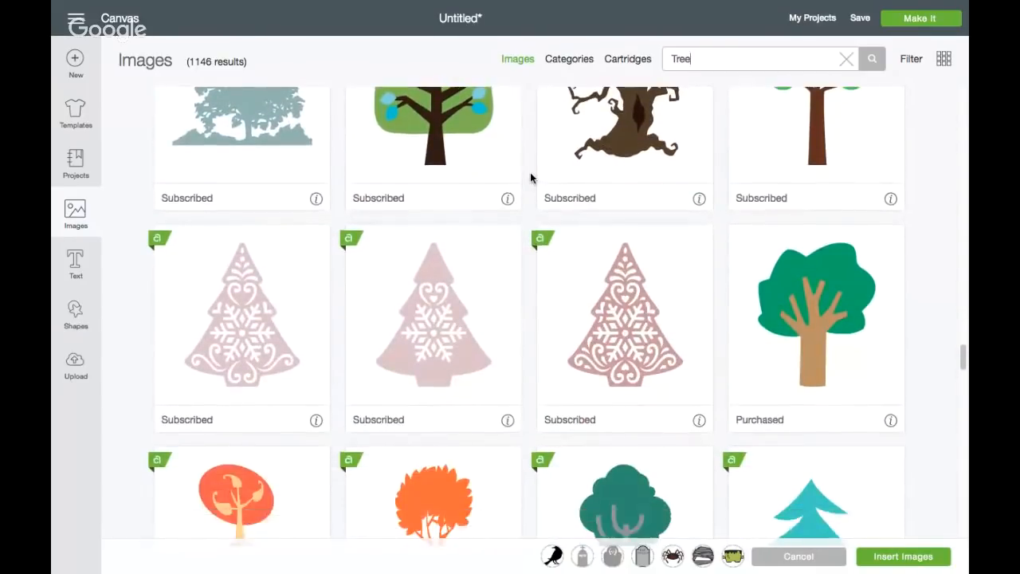
pyautogui.scroll(-5, 529, 177)
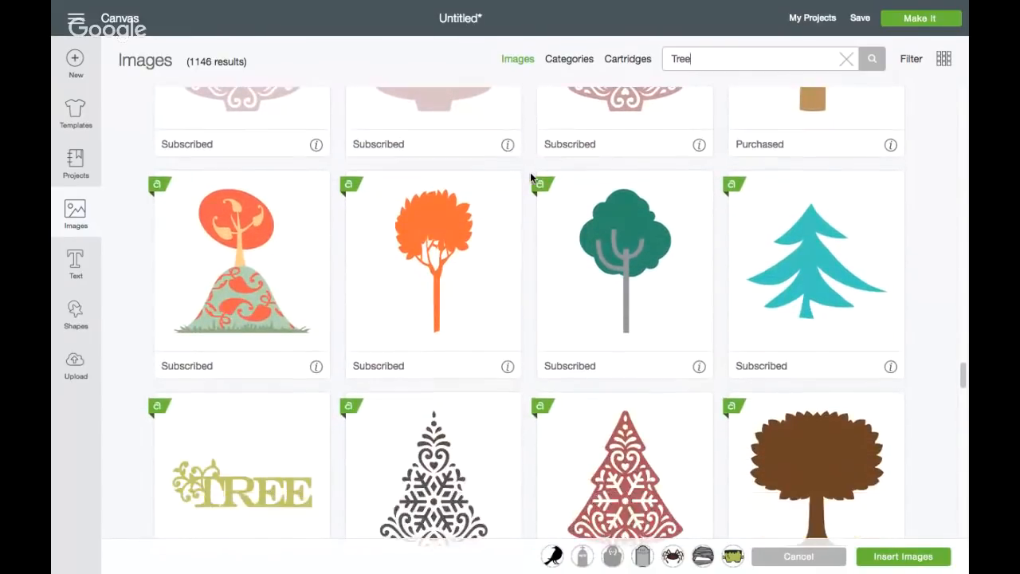
pyautogui.scroll(-13, 531, 177)
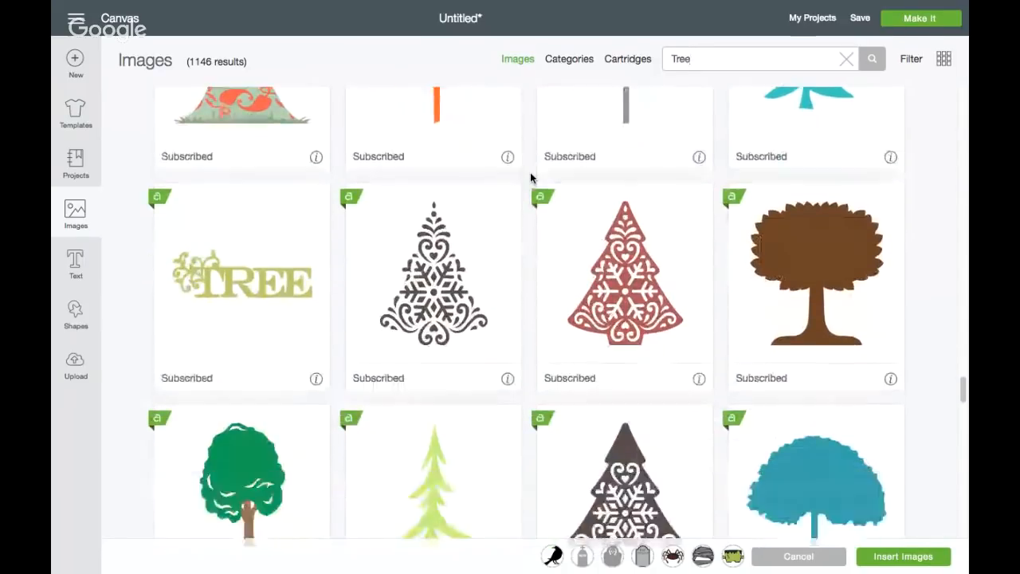
pyautogui.scroll(-8, 530, 176)
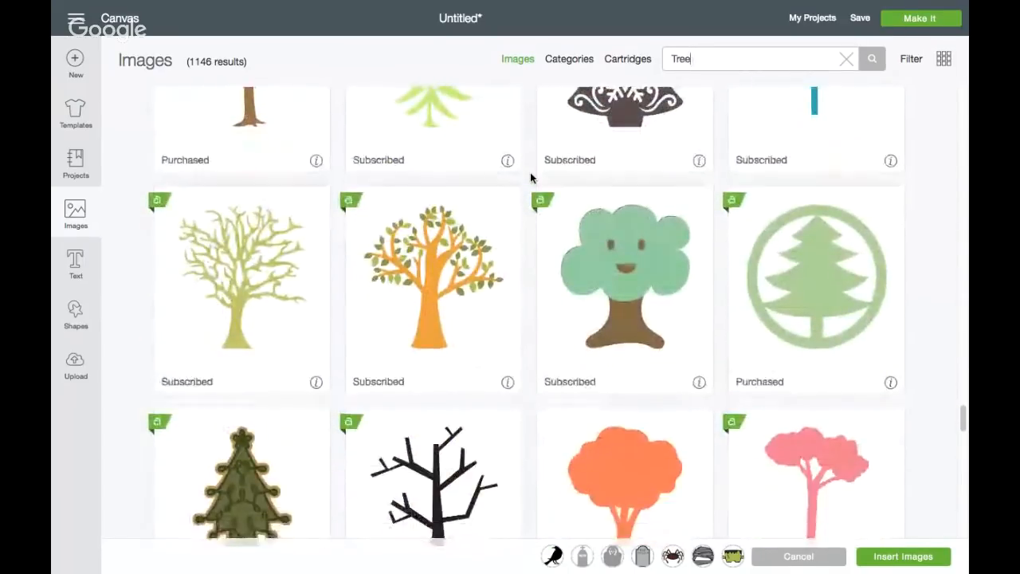
pyautogui.scroll(-5, 530, 172)
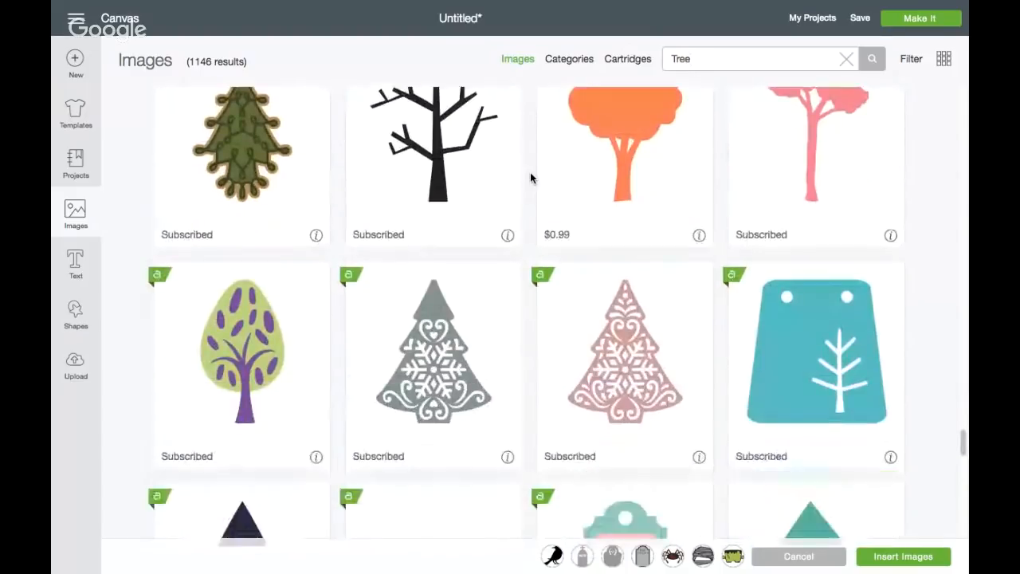
# Change the image search to "halloween" and look through the first results
pyautogui.write('alloween')
pyautogui.press('Return')
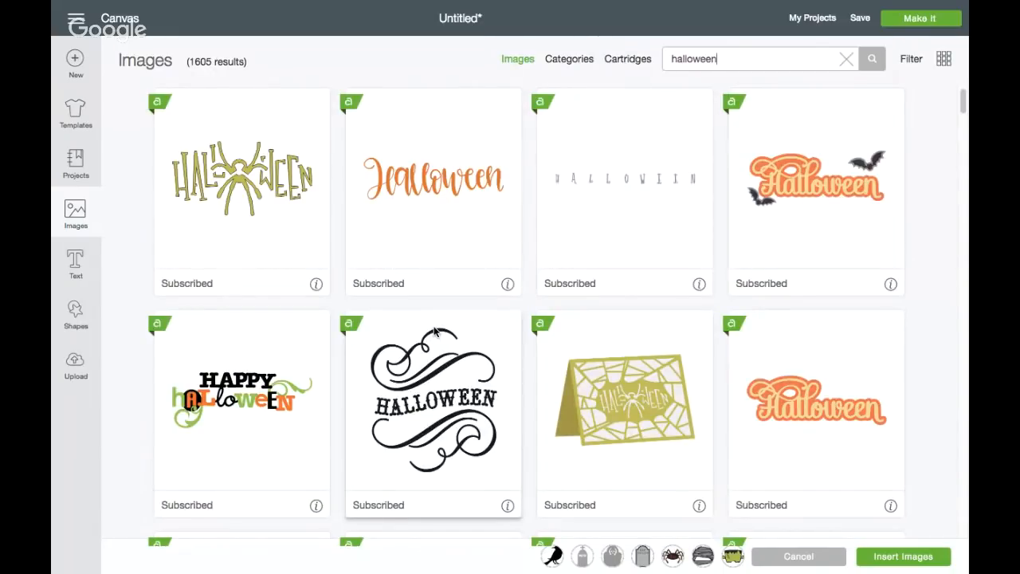
pyautogui.scroll(-5, 434, 331)
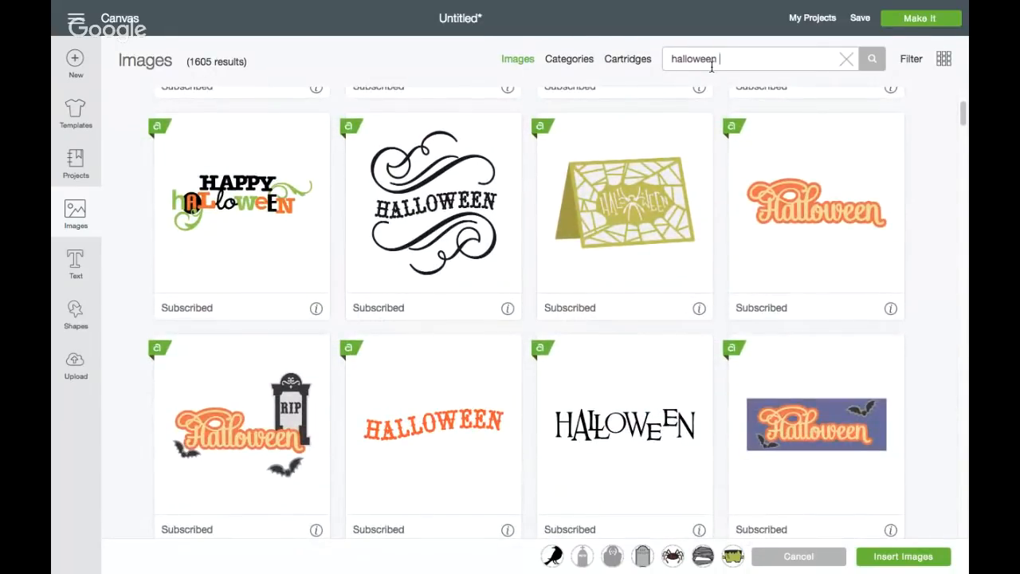
# Search the image library for "halloween tree" and look through the results for a suitable spooky tree
pyautogui.write('tree')
pyautogui.press('Return')
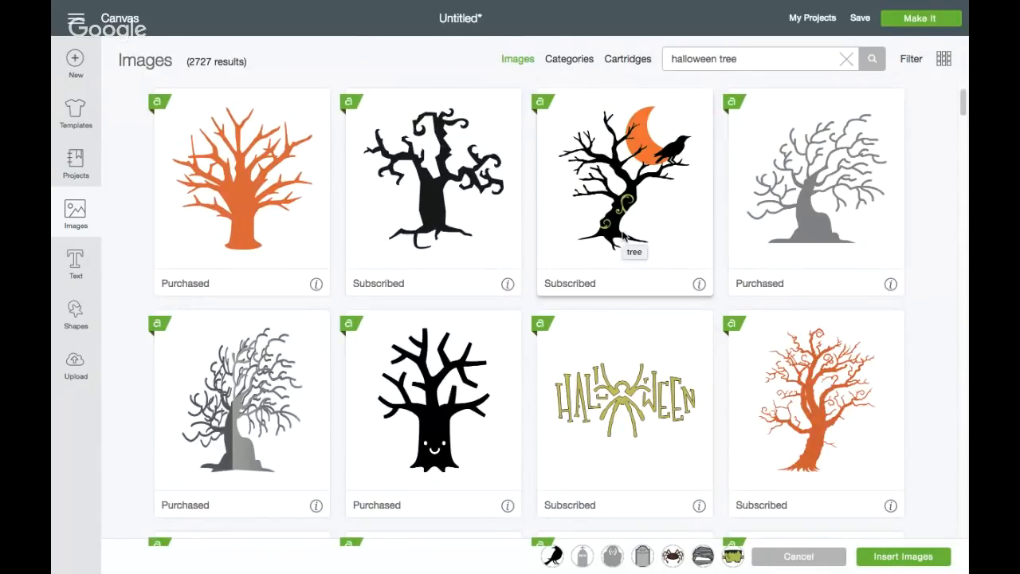
pyautogui.scroll(-5, 623, 236)
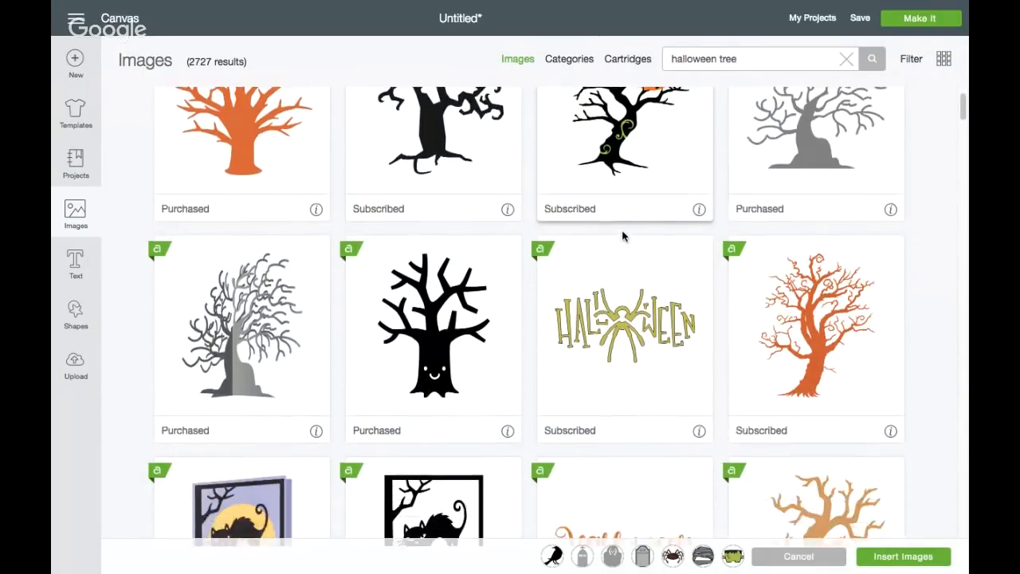
pyautogui.scroll(-10, 624, 236)
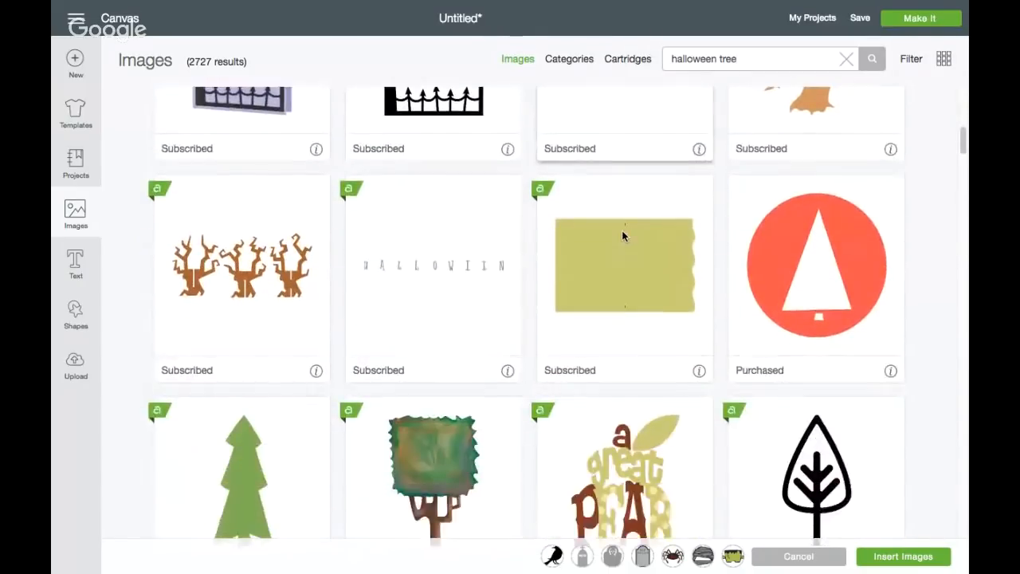
pyautogui.scroll(-10, 623, 234)
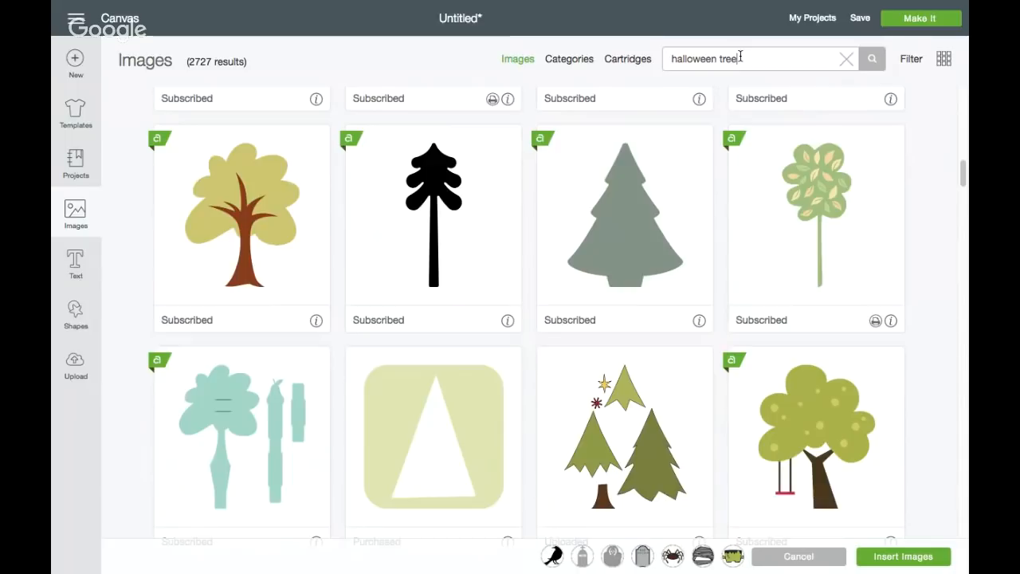
# Shorten the image search back to "halloween" and look far down through the results for a spooky tree
pyautogui.press('BackSpace')
pyautogui.press('BackSpace')
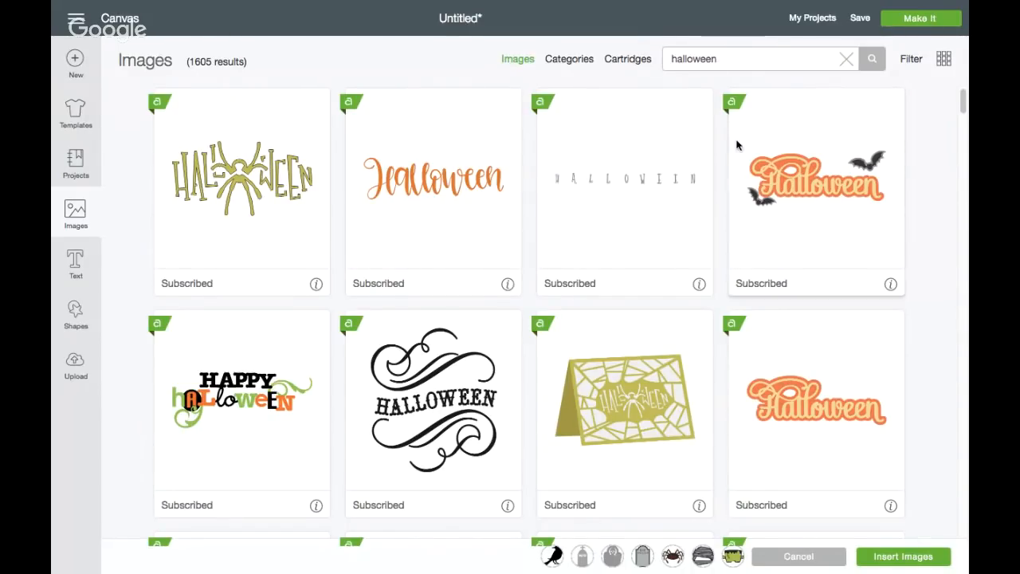
pyautogui.scroll(-5, 728, 191)
pyautogui.scroll(-15, 715, 206)
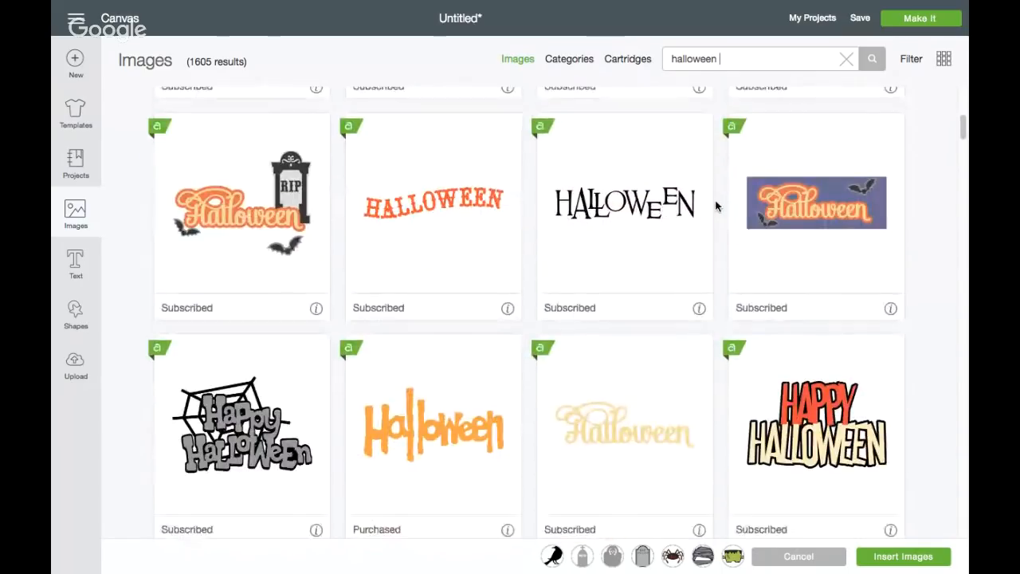
pyautogui.scroll(-10, 716, 206)
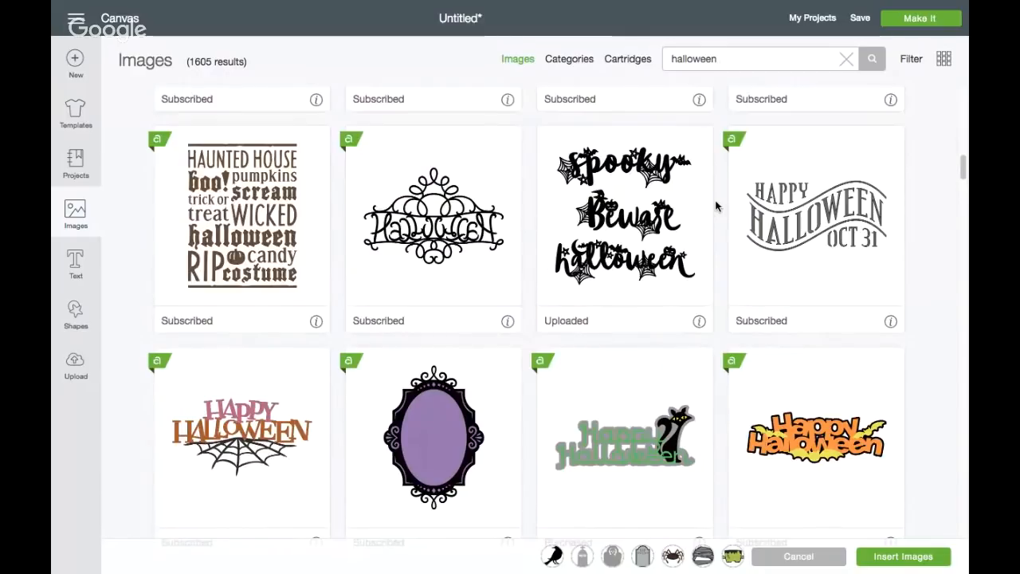
pyautogui.scroll(-9, 715, 205)
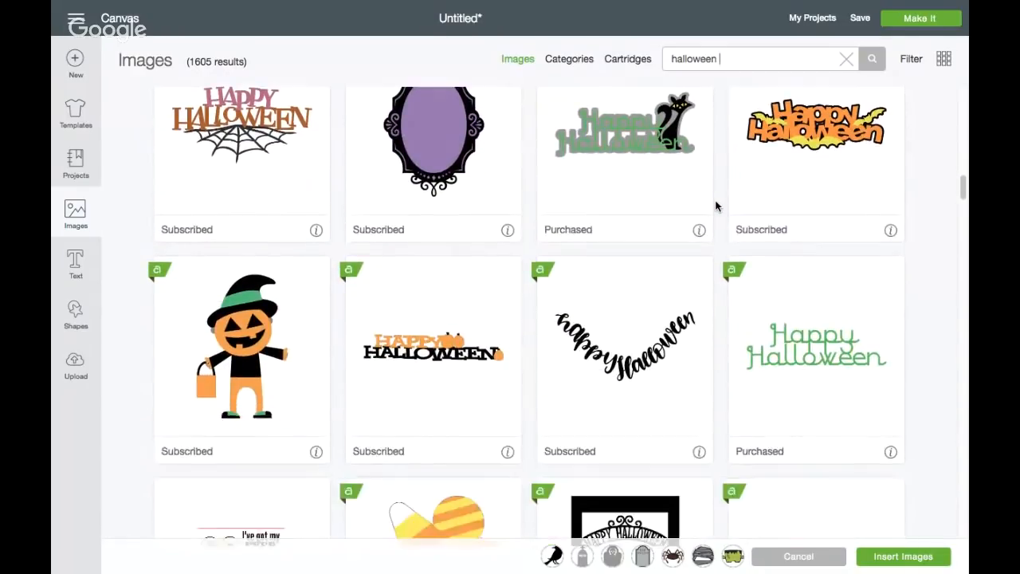
pyautogui.scroll(-2, 716, 205)
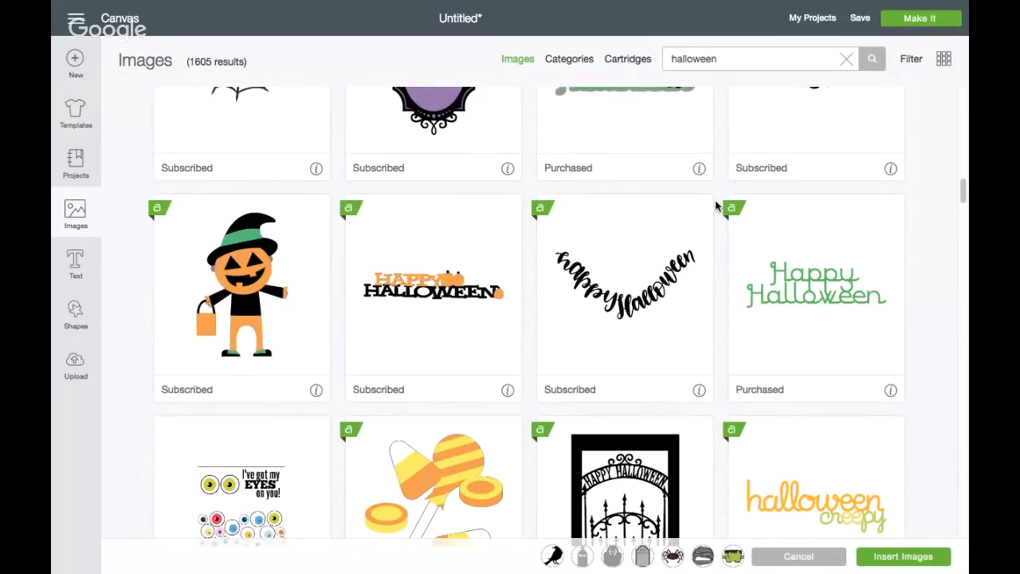
pyautogui.scroll(-4, 716, 205)
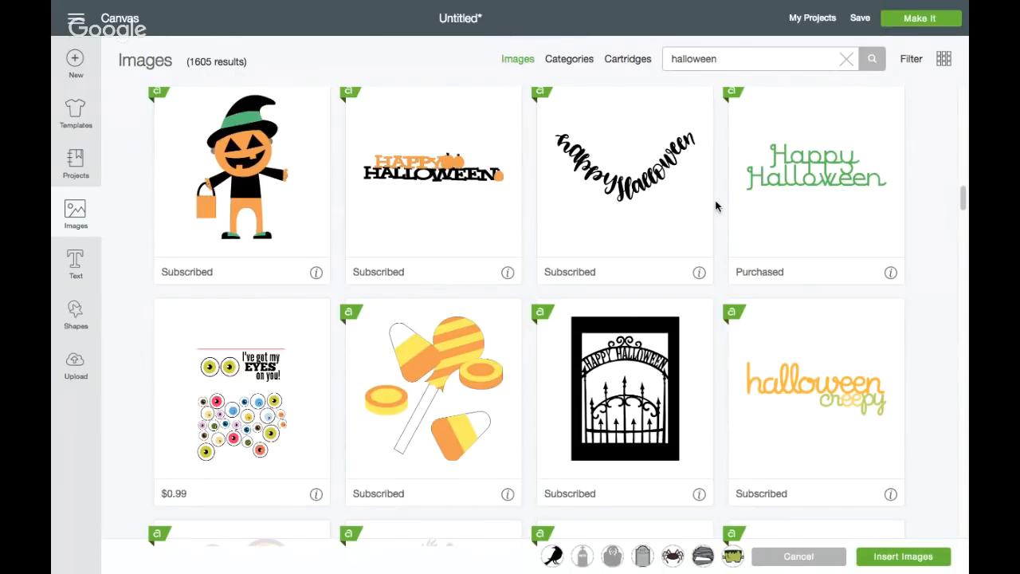
pyautogui.scroll(-2, 715, 206)
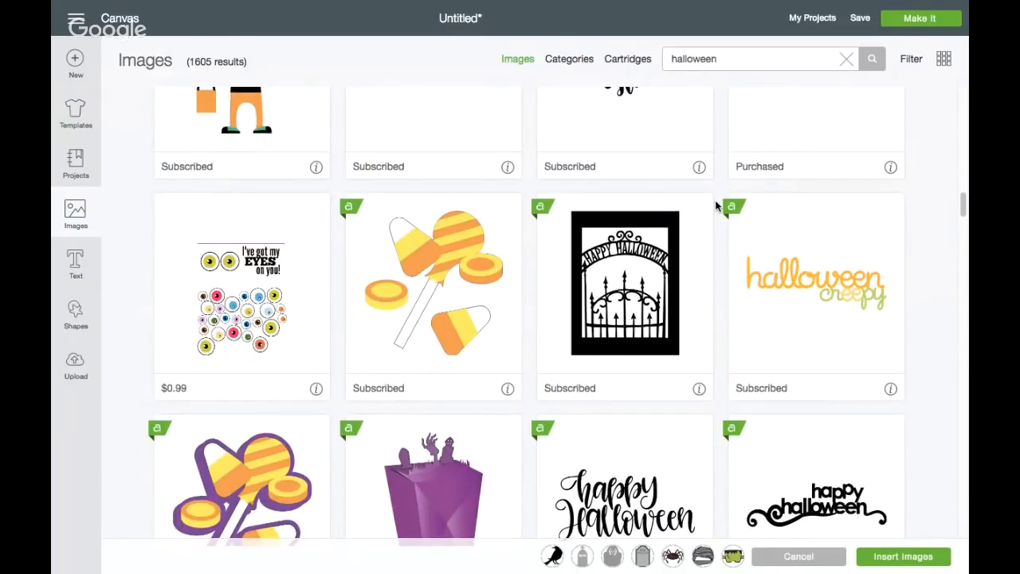
pyautogui.scroll(-1, 715, 206)
pyautogui.scroll(-1, 715, 205)
# Search the cartridges for "creepy critters" and shorten the cartridge search to "Creepy"
pyautogui.click(648, 61)
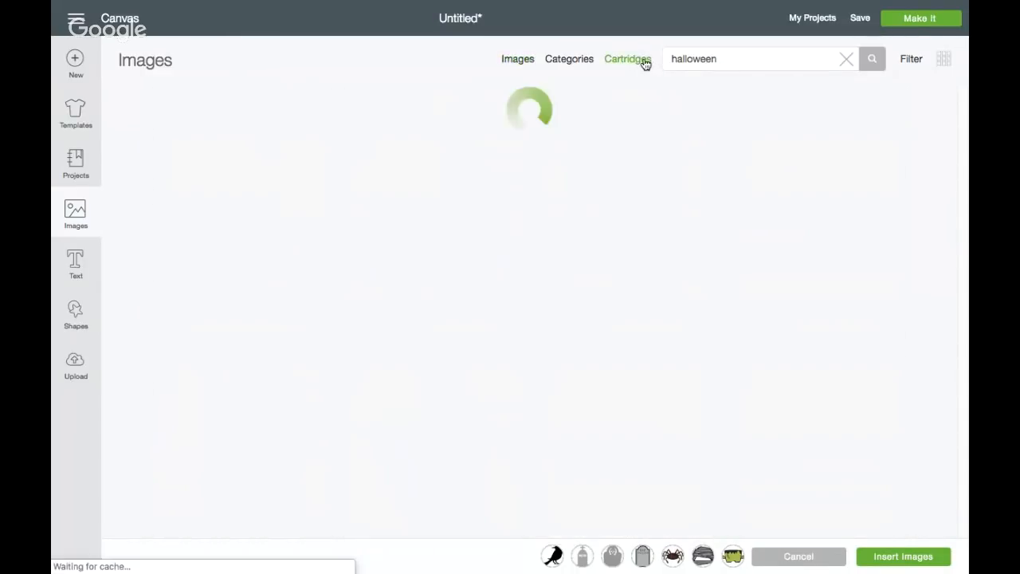
pyautogui.rightClick(721, 59)
pyautogui.click(679, 87)
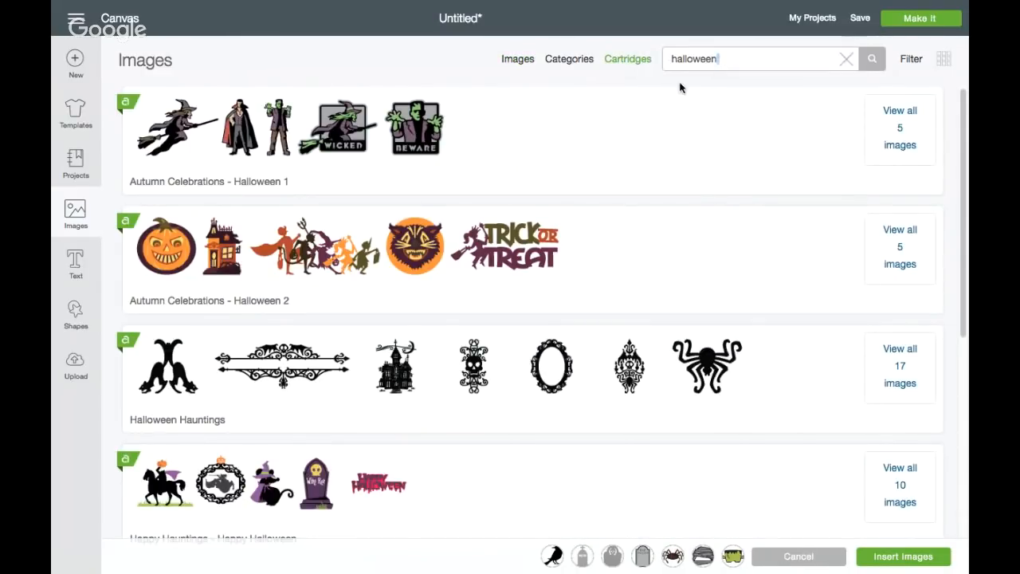
pyautogui.press('BackSpace')
pyautogui.press('BackSpace')
pyautogui.press('BackSpace')
pyautogui.press('BackSpace')
pyautogui.press('BackSpace')
pyautogui.press('BackSpace')
pyautogui.press('BackSpace')
pyautogui.write('cr')
pyautogui.press('Return')
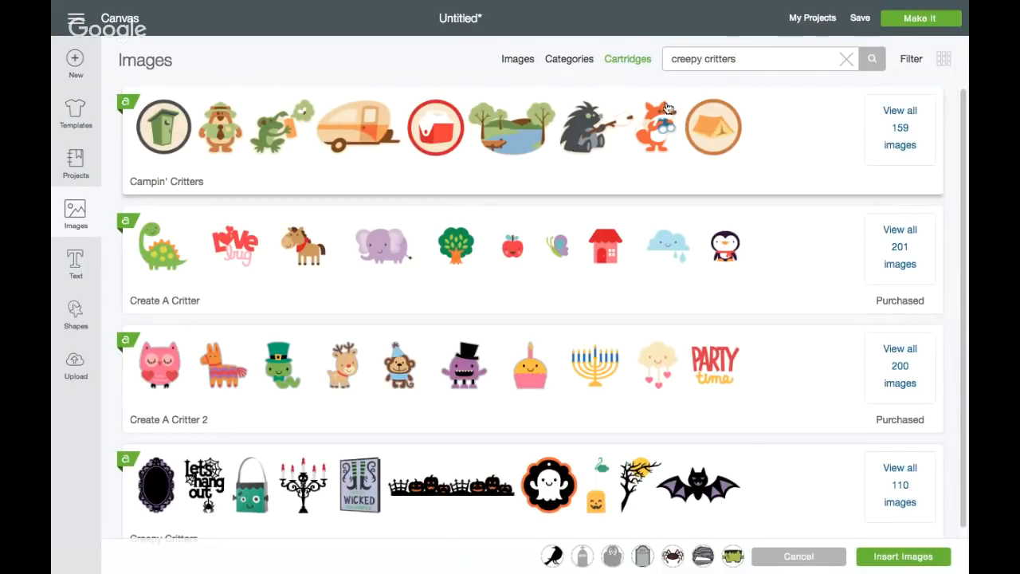
pyautogui.moveTo(734, 60); pyautogui.dragTo(635, 68)
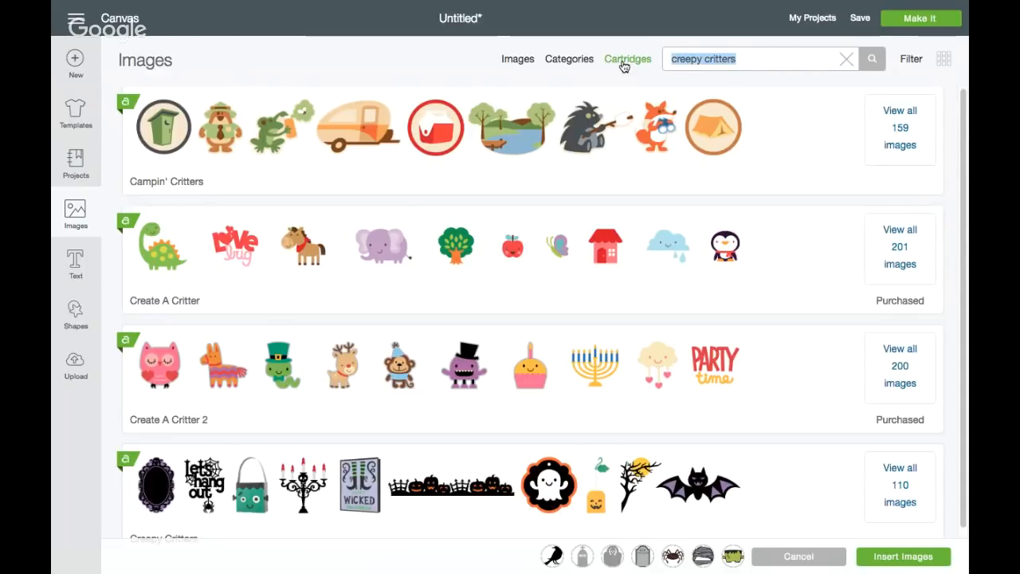
pyautogui.write('Creep')
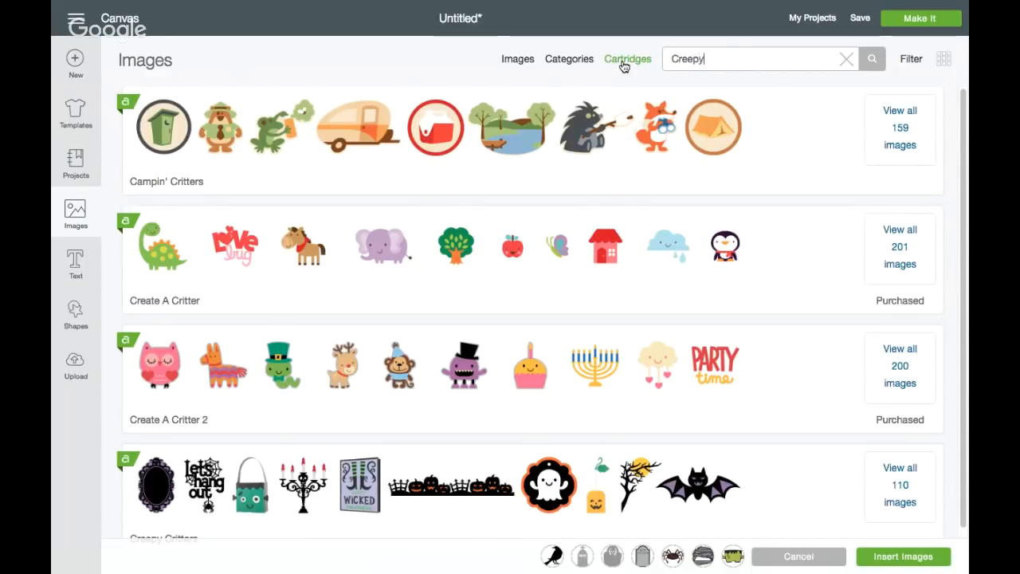
pyautogui.write('y')
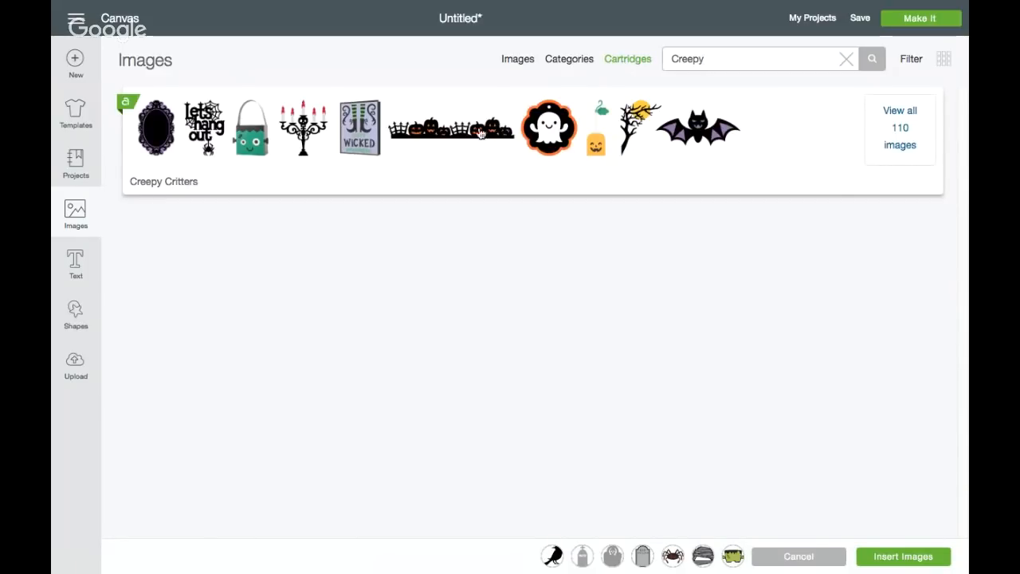
# Add the bare black tree with the yellow moon from the Creepy Critters cartridge and insert all selected images on the canvas
pyautogui.click(640, 116)
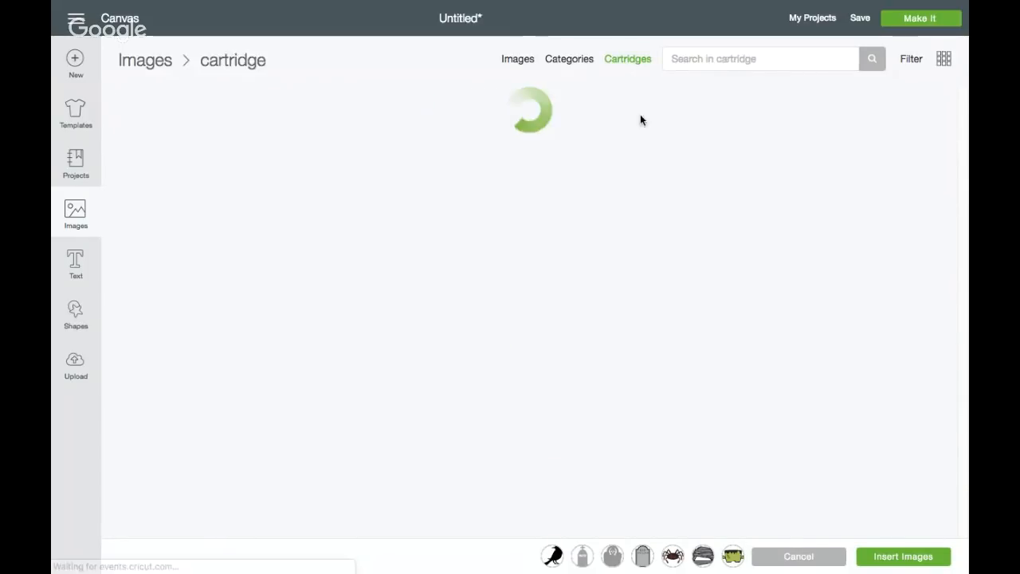
pyautogui.scroll(-3, 518, 247)
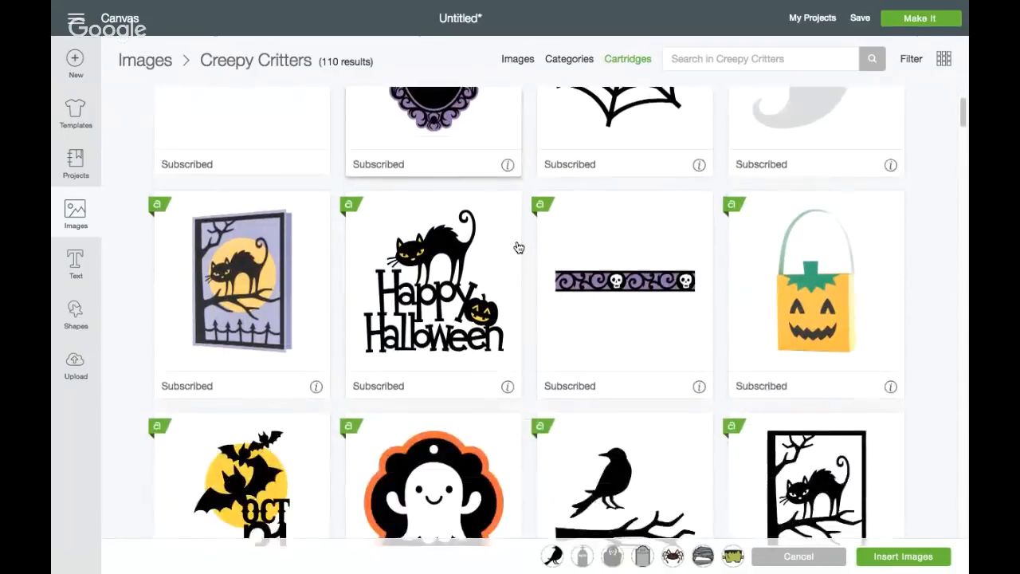
pyautogui.scroll(-5, 518, 247)
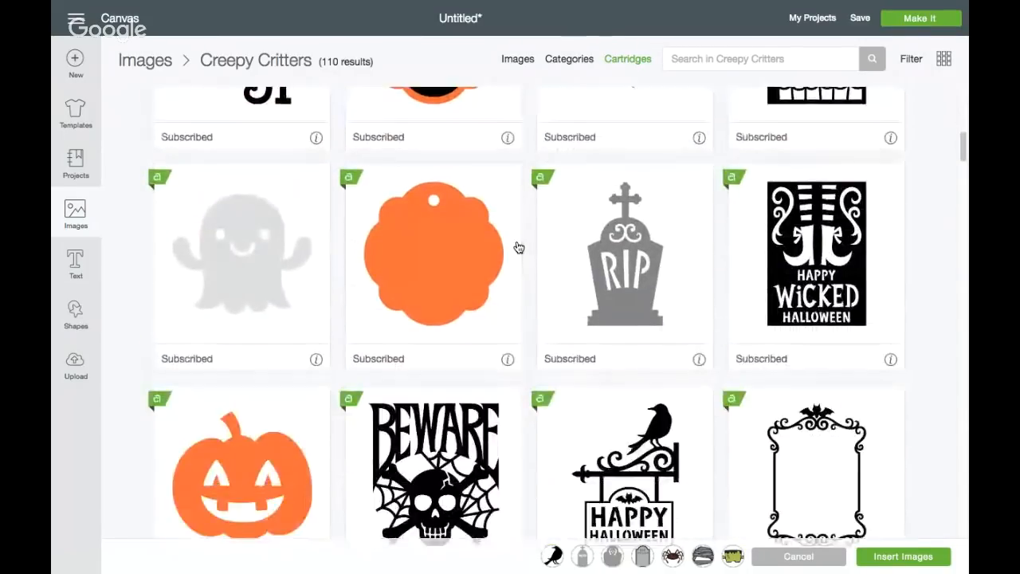
pyautogui.scroll(-5, 518, 247)
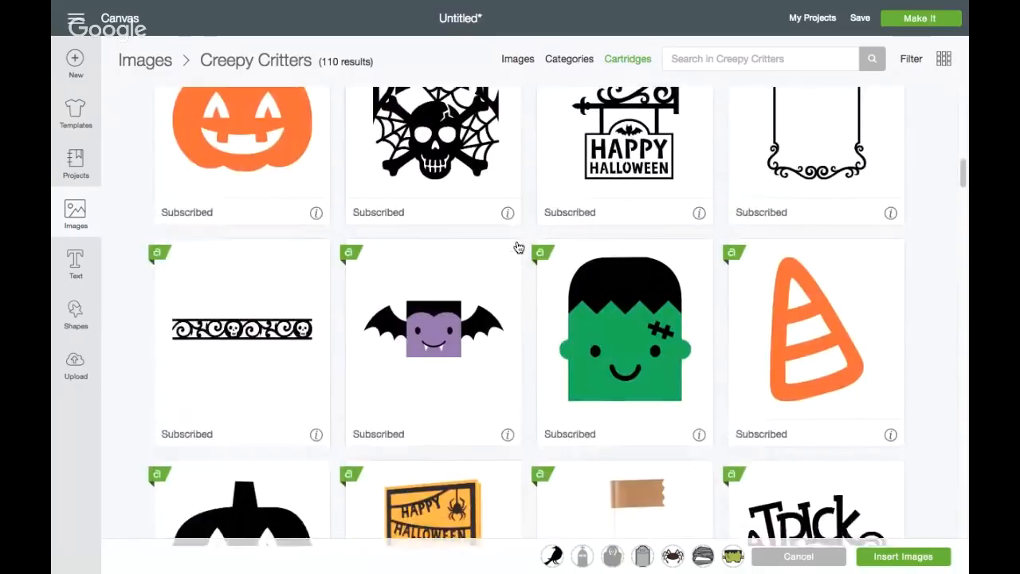
pyautogui.scroll(-5, 518, 247)
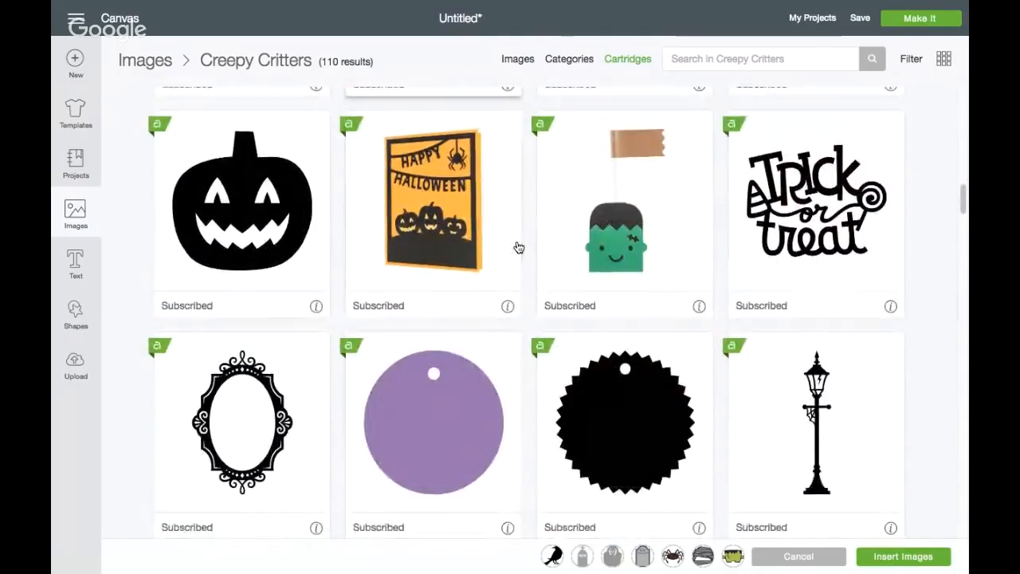
pyautogui.scroll(-5, 518, 247)
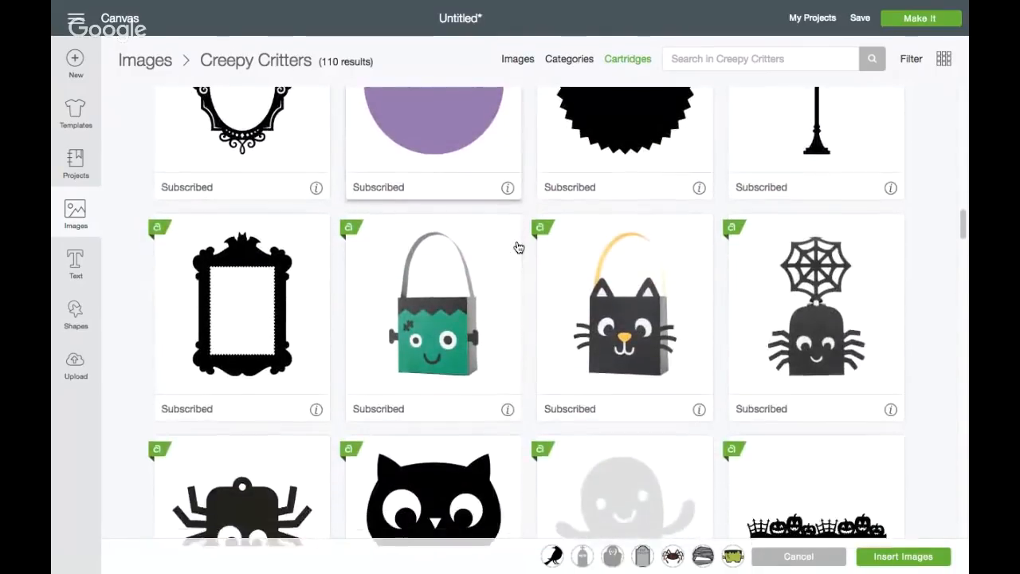
pyautogui.scroll(-5, 518, 247)
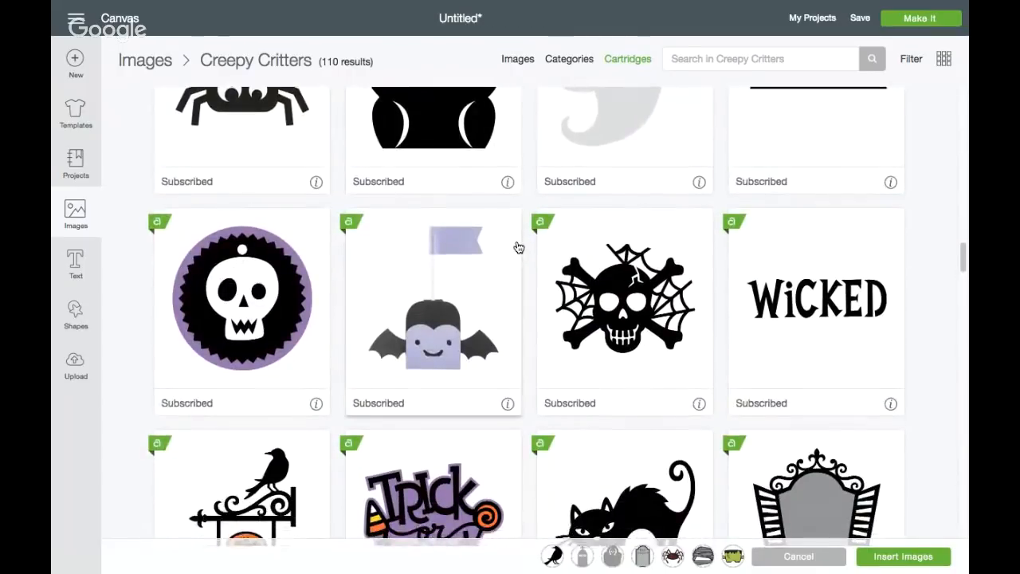
pyautogui.scroll(-5, 518, 247)
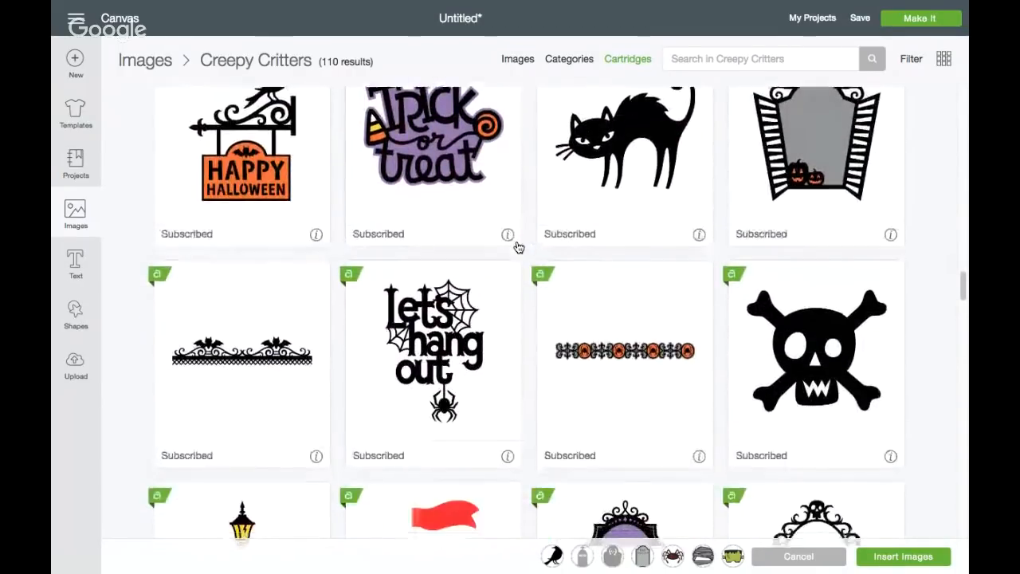
pyautogui.scroll(-5, 518, 247)
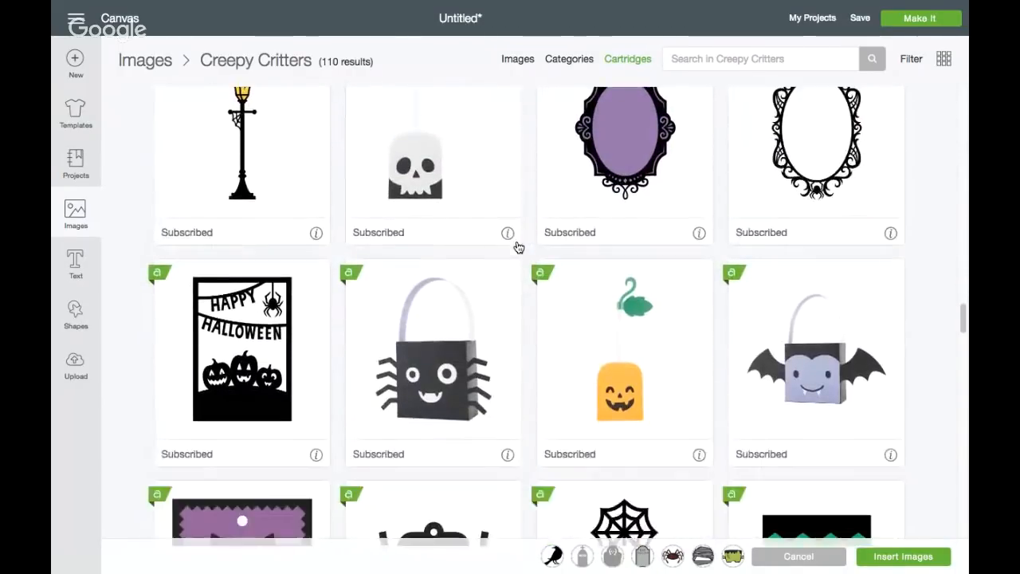
pyautogui.scroll(-5, 516, 247)
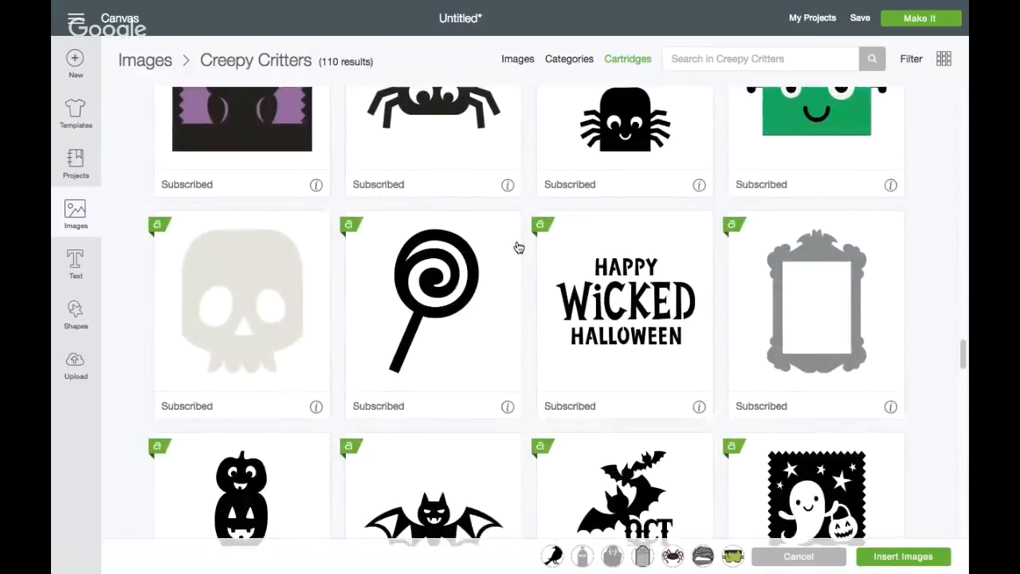
pyautogui.scroll(-5, 518, 247)
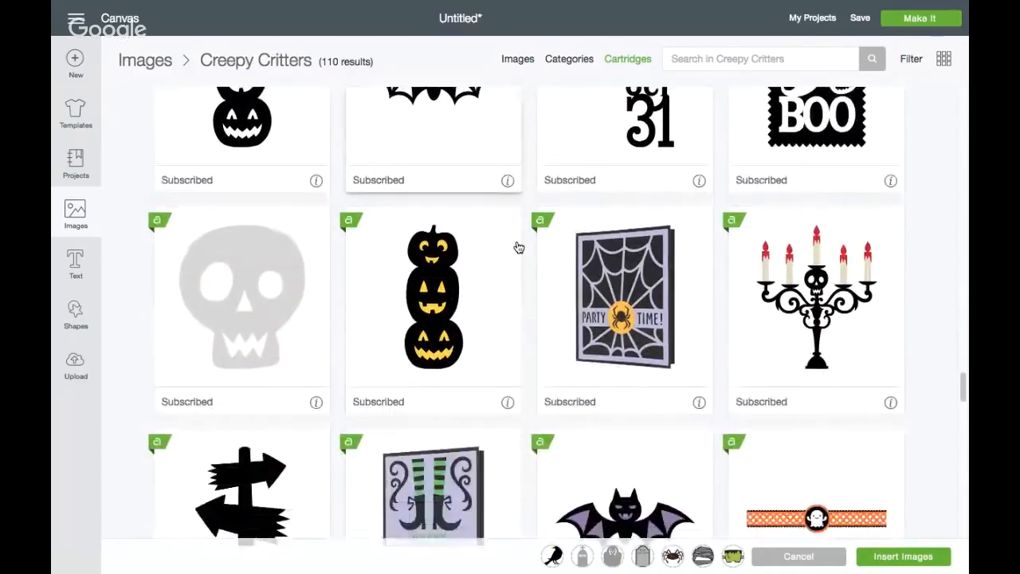
pyautogui.scroll(-3, 516, 247)
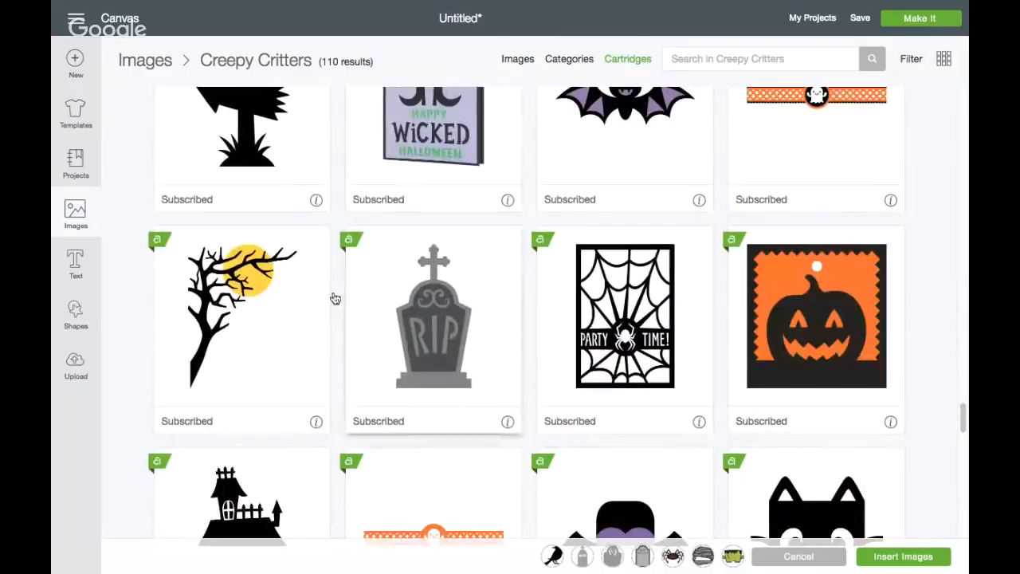
pyautogui.click(268, 304)
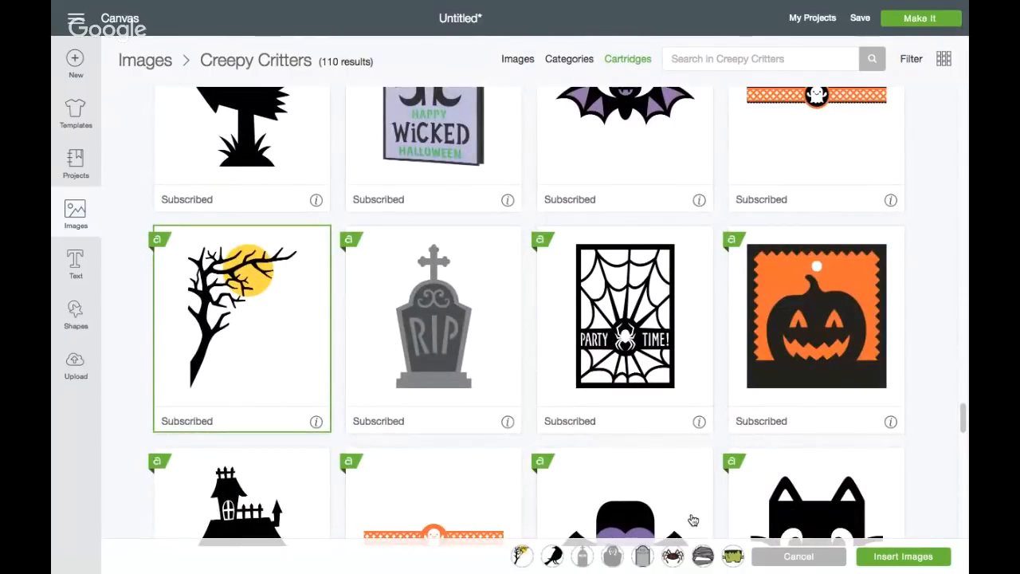
pyautogui.click(882, 556)
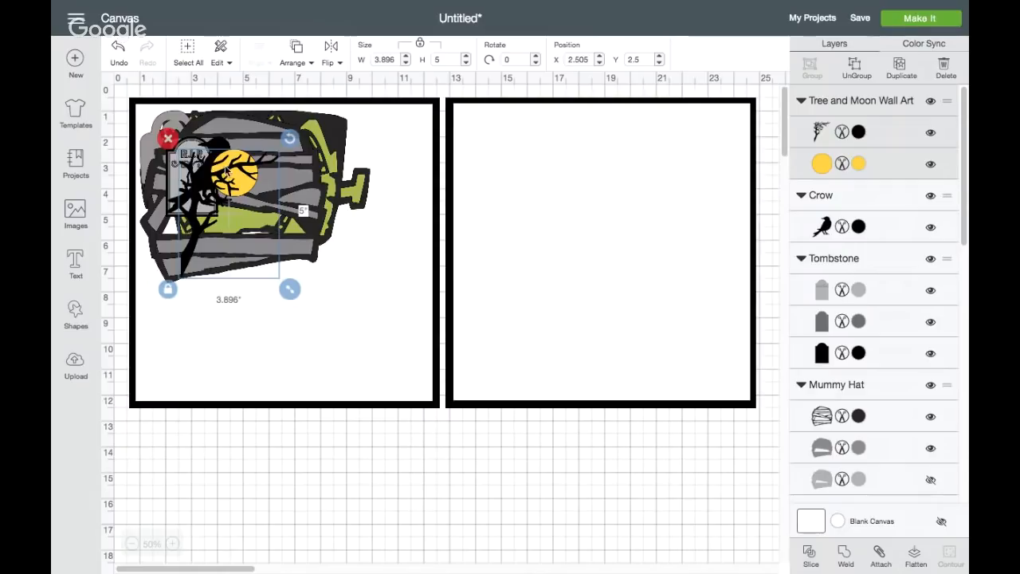
# Move the tree with moon, the crow, the R.I.P. tombstone and the mummy head off the pile into a row below the squares
pyautogui.moveTo(226, 170); pyautogui.dragTo(276, 466)
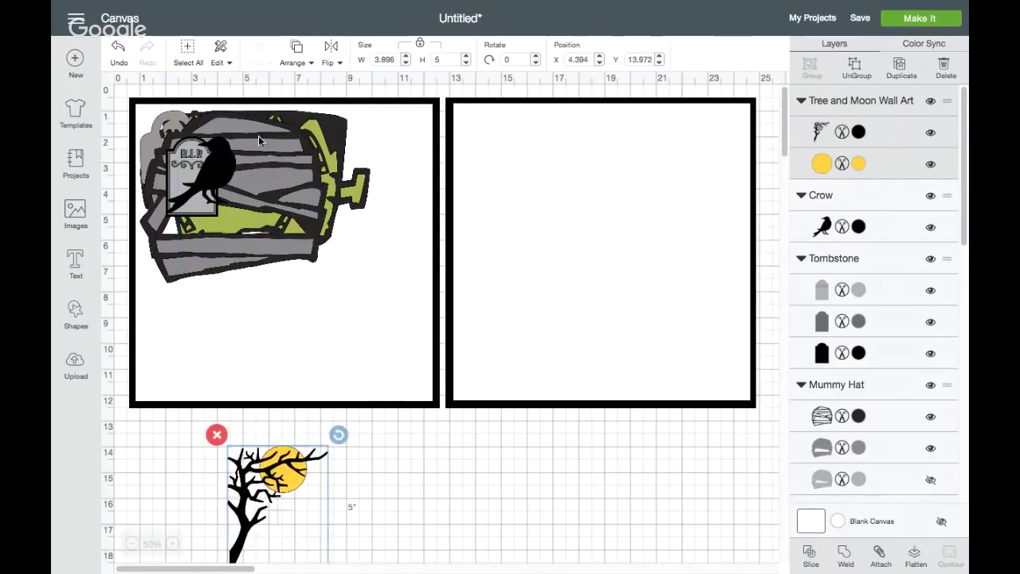
pyautogui.moveTo(220, 165); pyautogui.dragTo(402, 466)
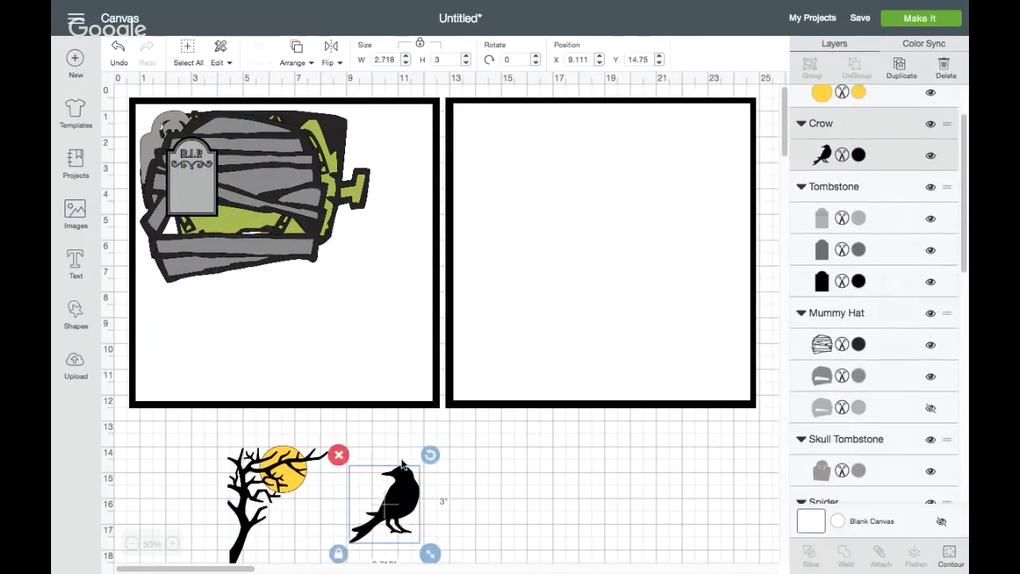
pyautogui.moveTo(199, 186); pyautogui.dragTo(498, 491)
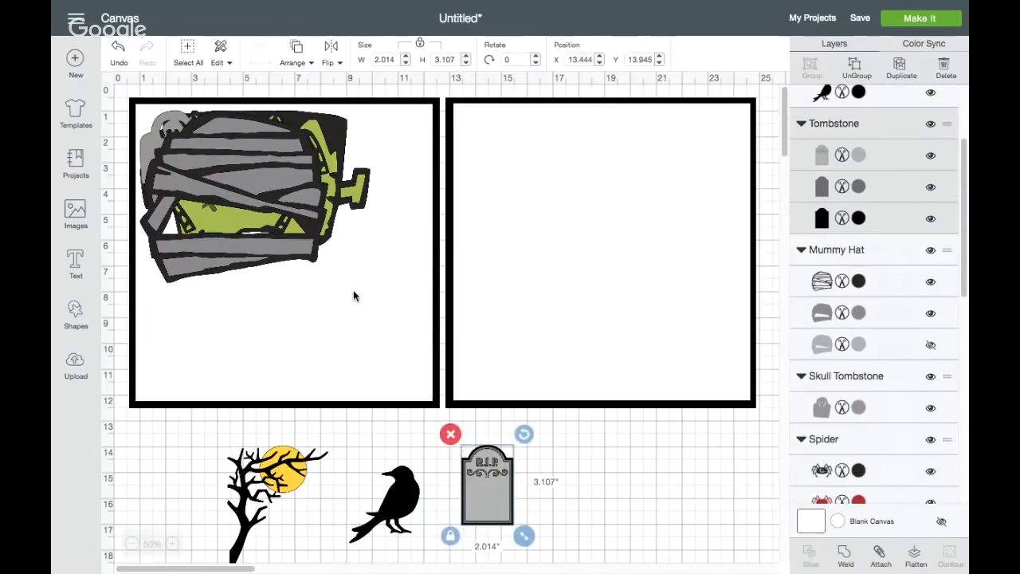
pyautogui.moveTo(235, 188); pyautogui.dragTo(595, 458)
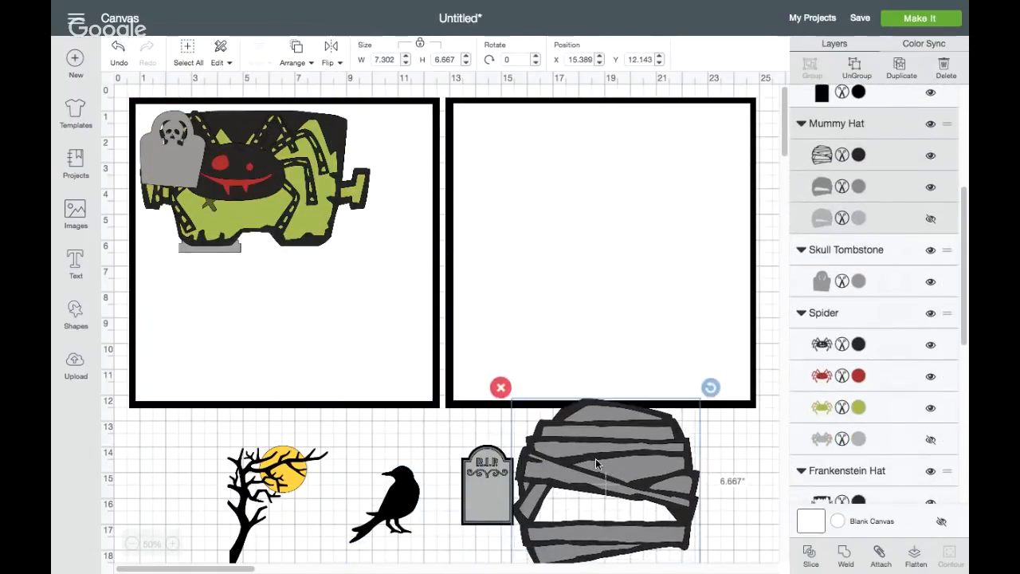
# Move the skull tombstone, spider, Frankenstein head and cross tombstone out of the first square into the row below the squares
pyautogui.moveTo(191, 161); pyautogui.dragTo(201, 499)
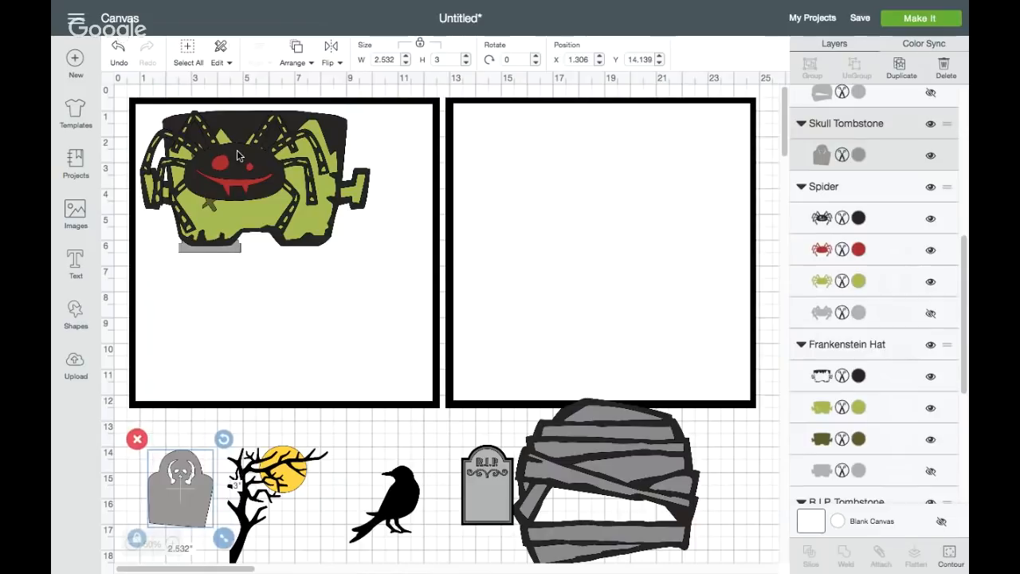
pyautogui.moveTo(236, 150); pyautogui.dragTo(372, 429)
pyautogui.moveTo(265, 196); pyautogui.dragTo(438, 536)
pyautogui.moveTo(211, 177); pyautogui.dragTo(239, 450)
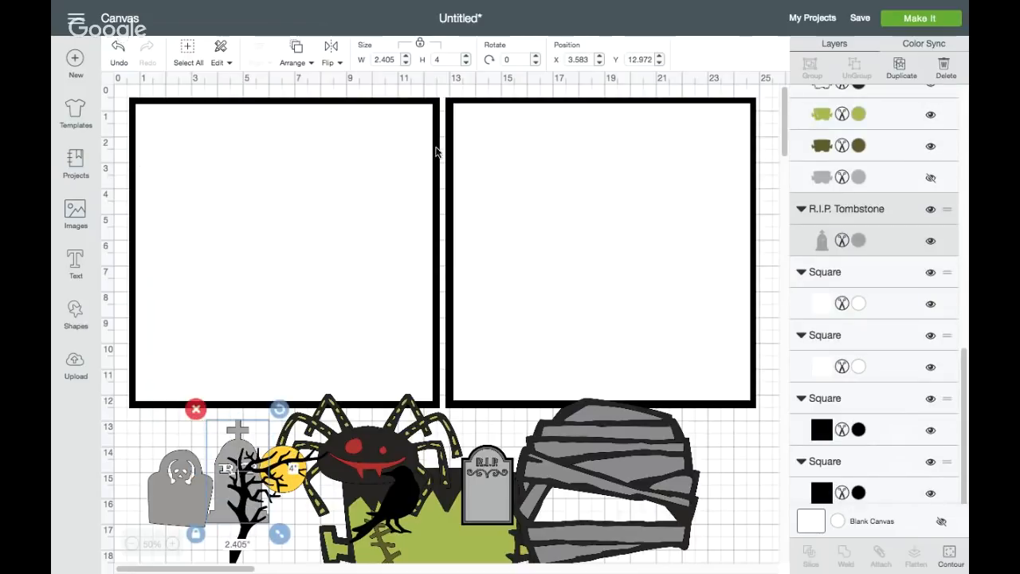
# Add the text "The Monster Mash" across the top of the first bordered square and shift the square slightly down
pyautogui.click(75, 261)
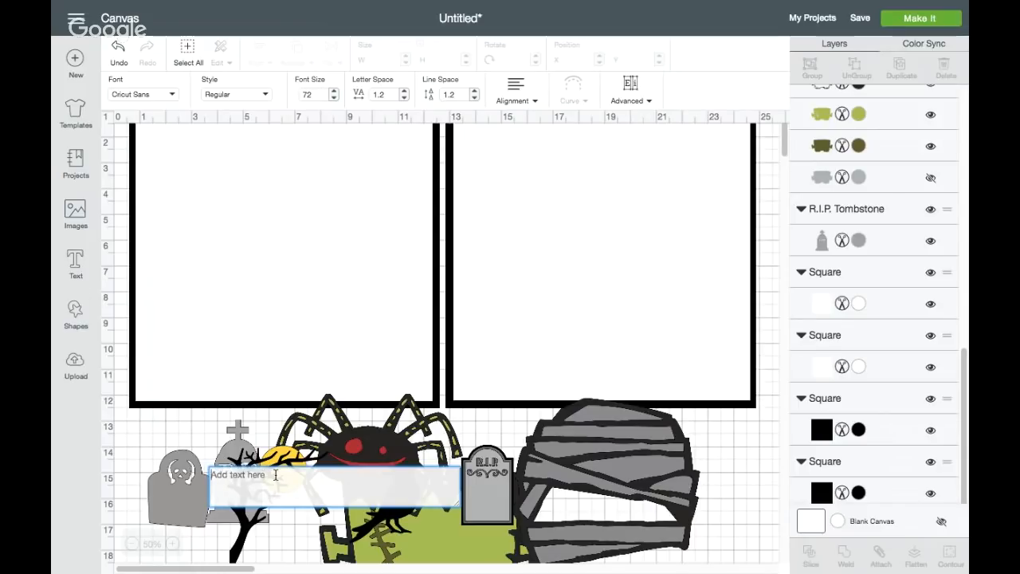
pyautogui.write('The Mon')
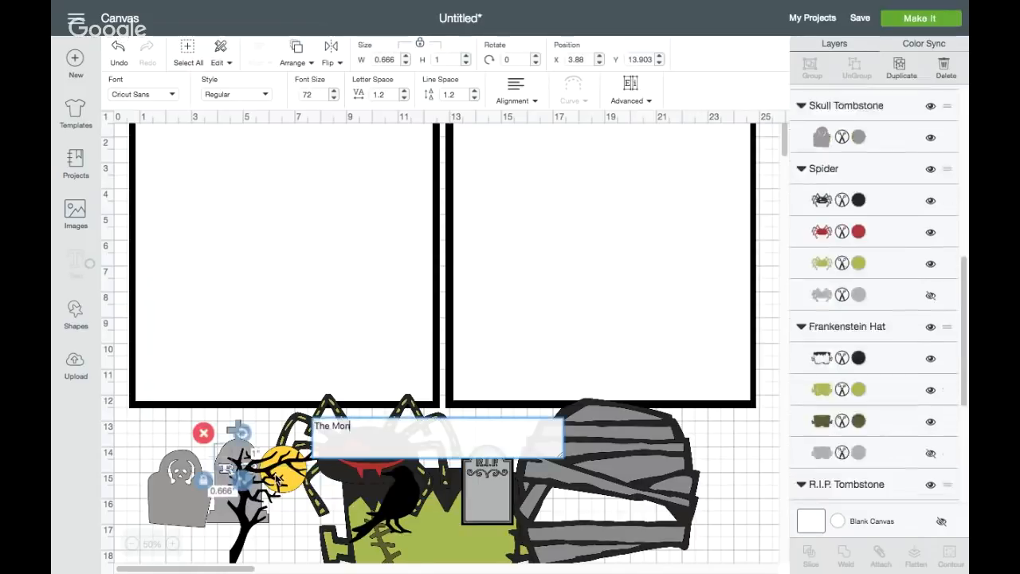
pyautogui.write('ster Mash')
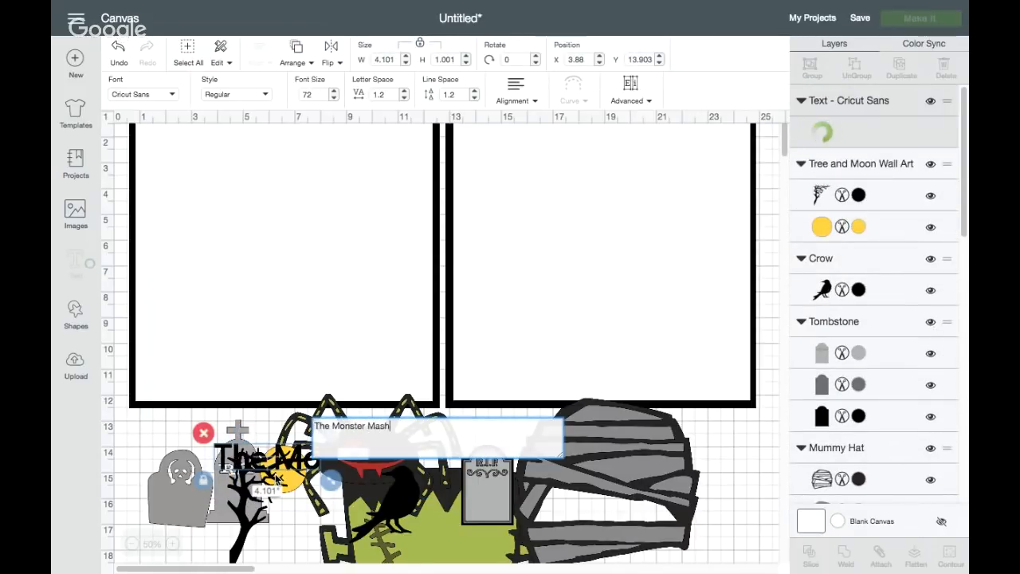
pyautogui.moveTo(280, 454); pyautogui.dragTo(220, 139)
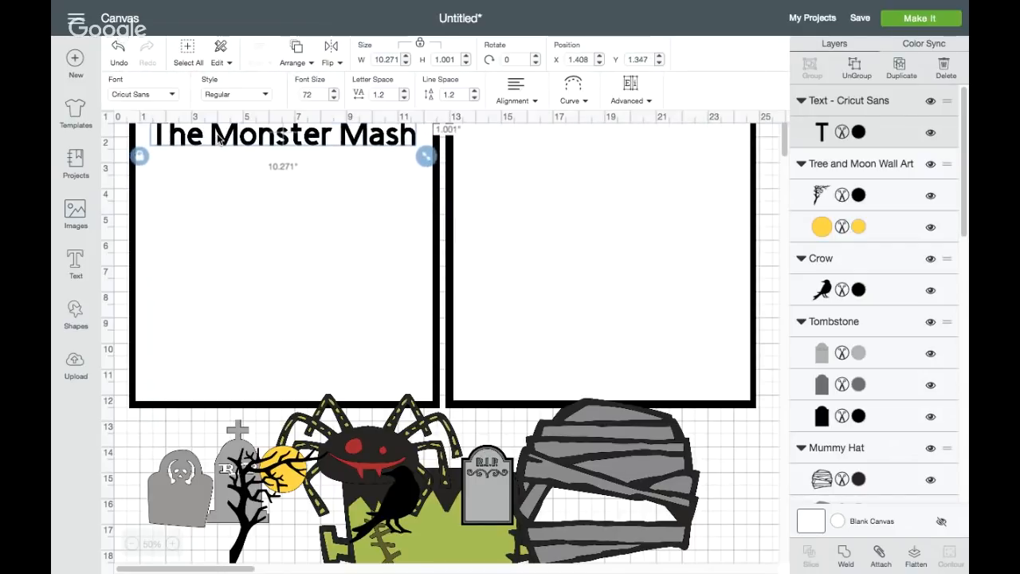
pyautogui.click(223, 182)
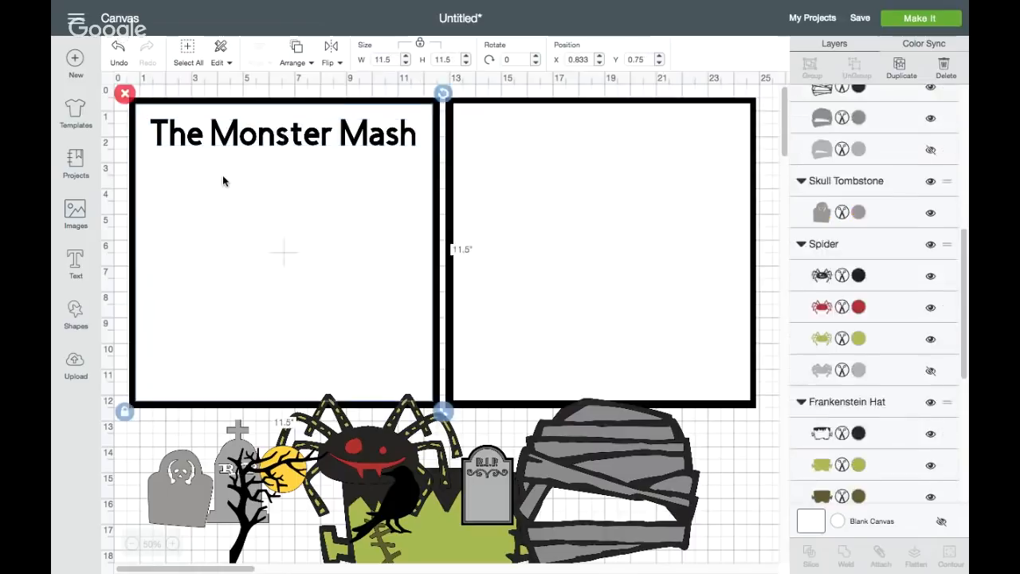
pyautogui.moveTo(255, 113); pyautogui.dragTo(261, 146)
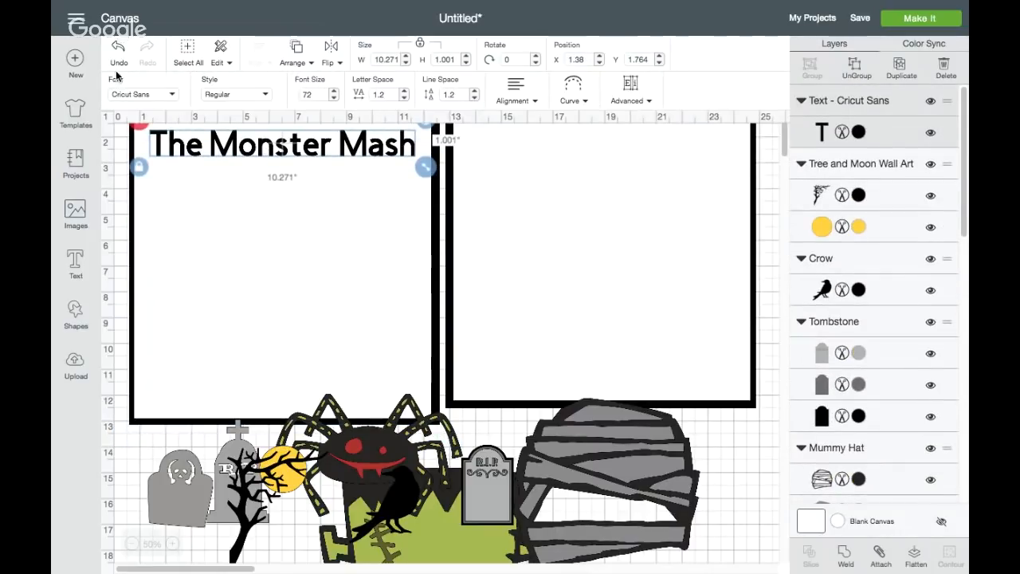
# Set the font of the "The Monster Mash" title to Alleycat Bop ICG
pyautogui.click(173, 97)
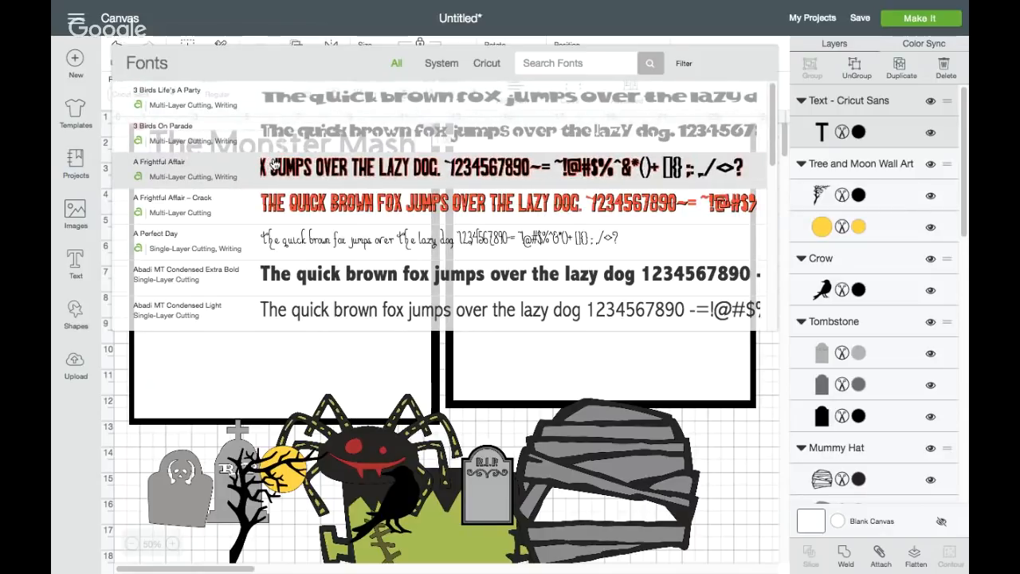
pyautogui.scroll(-4, 272, 163)
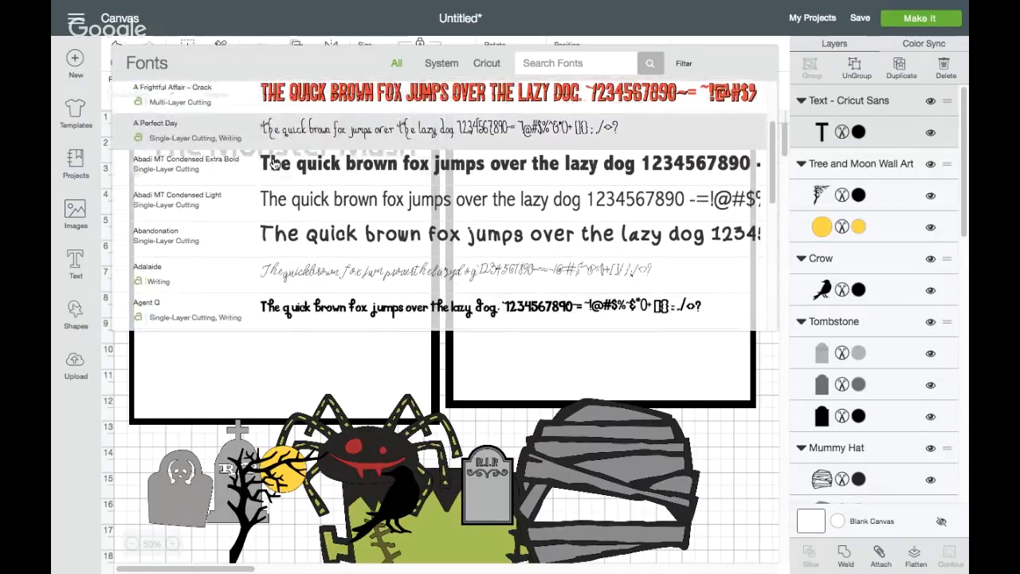
pyautogui.scroll(-5, 273, 163)
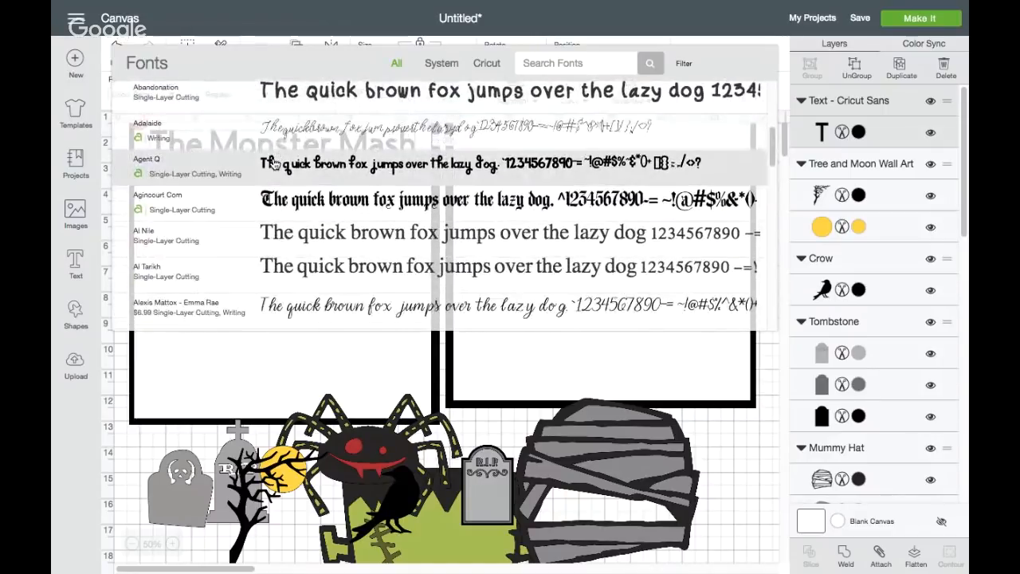
pyautogui.scroll(-5, 273, 164)
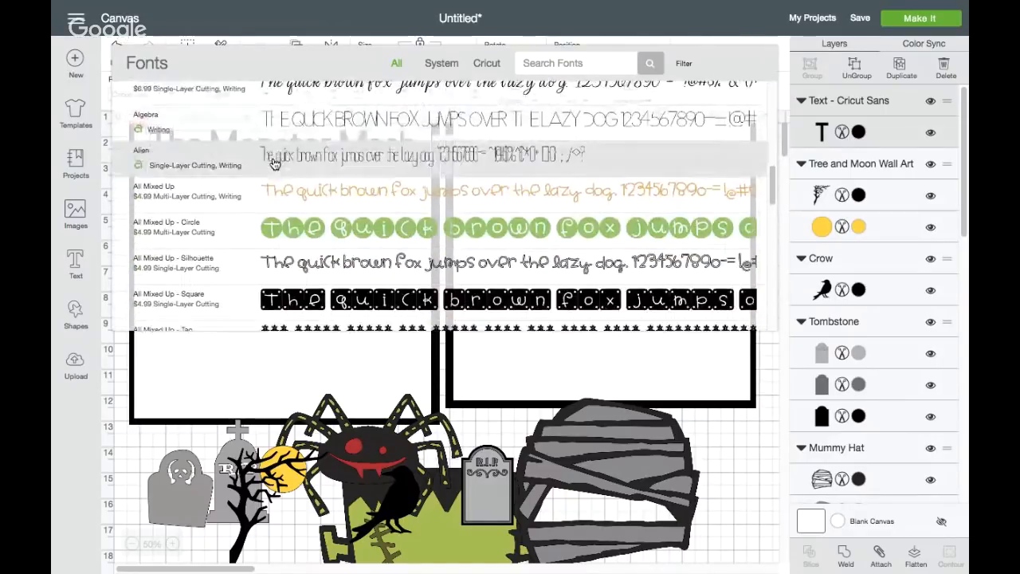
pyautogui.scroll(-5, 273, 164)
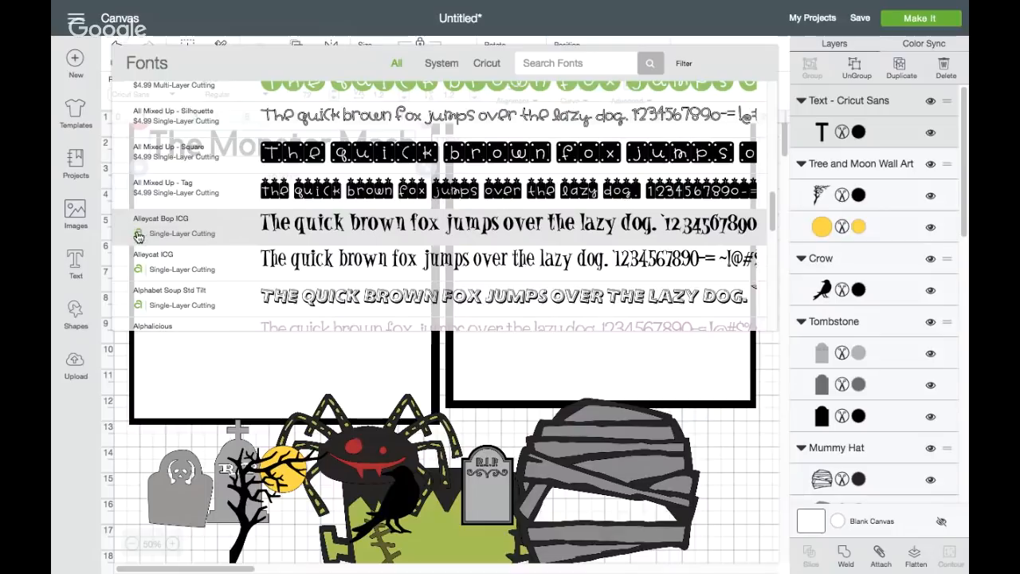
pyautogui.click(296, 230)
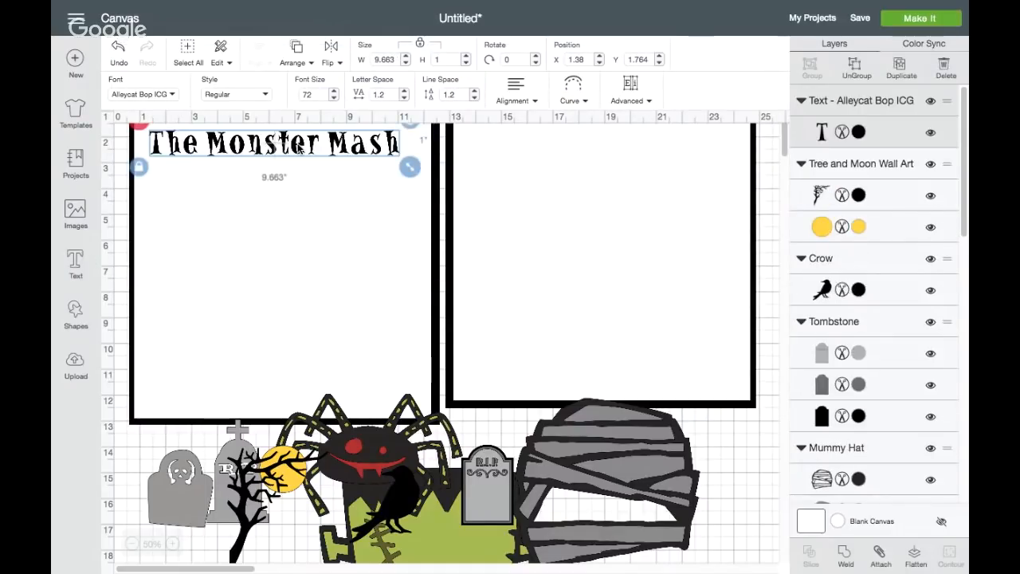
# Enlarge the title to about 10.3 inches wide and lower the second white square and its black border level with the first
pyautogui.moveTo(409, 168); pyautogui.dragTo(430, 168)
pyautogui.moveTo(494, 152)
pyautogui.mouseDown()
pyautogui.moveTo(491, 184)
pyautogui.moveTo(489, 169)
pyautogui.mouseUp()
pyautogui.moveTo(501, 113); pyautogui.dragTo(502, 130)
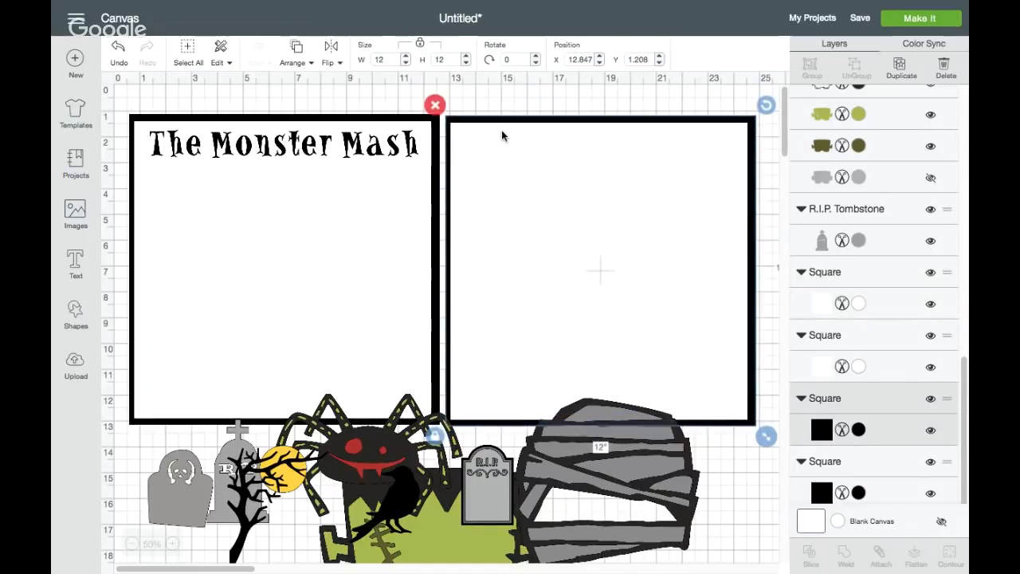
# Add a second text reading "It was a graveyard smash" and move it up from the image row onto the squares
pyautogui.click(77, 263)
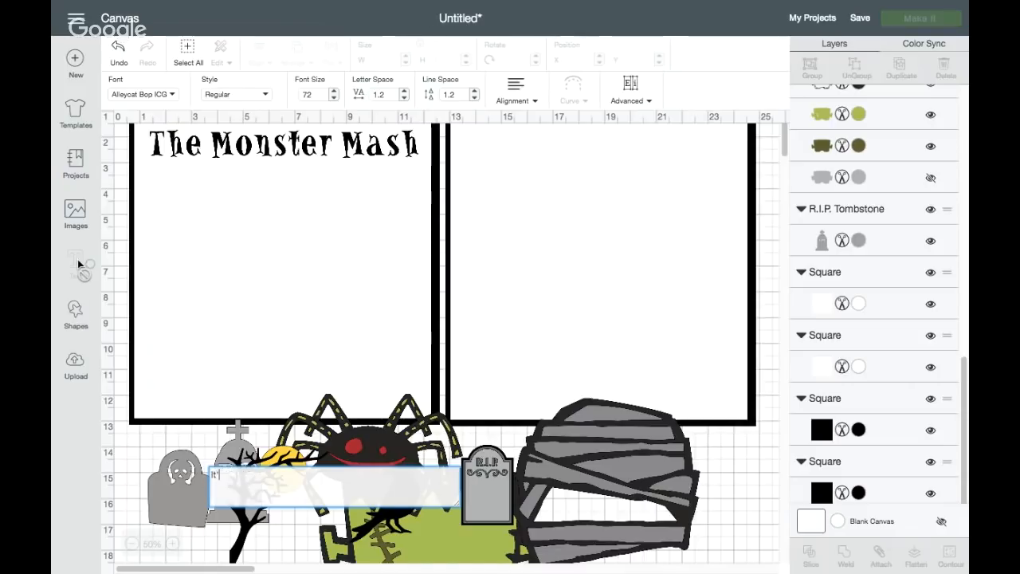
pyautogui.click(77, 259)
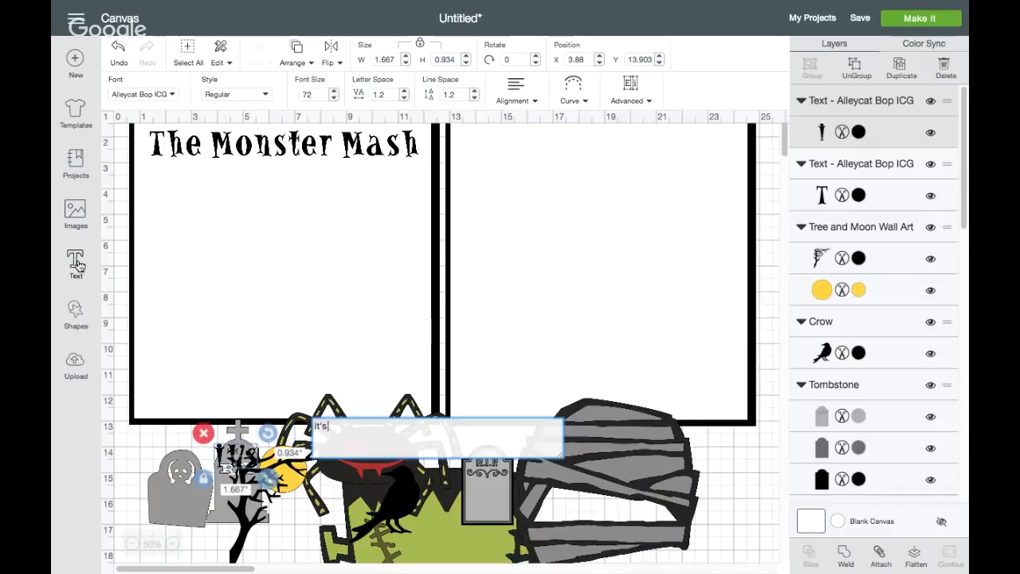
pyautogui.press('BackSpace')
pyautogui.press('BackSpace')
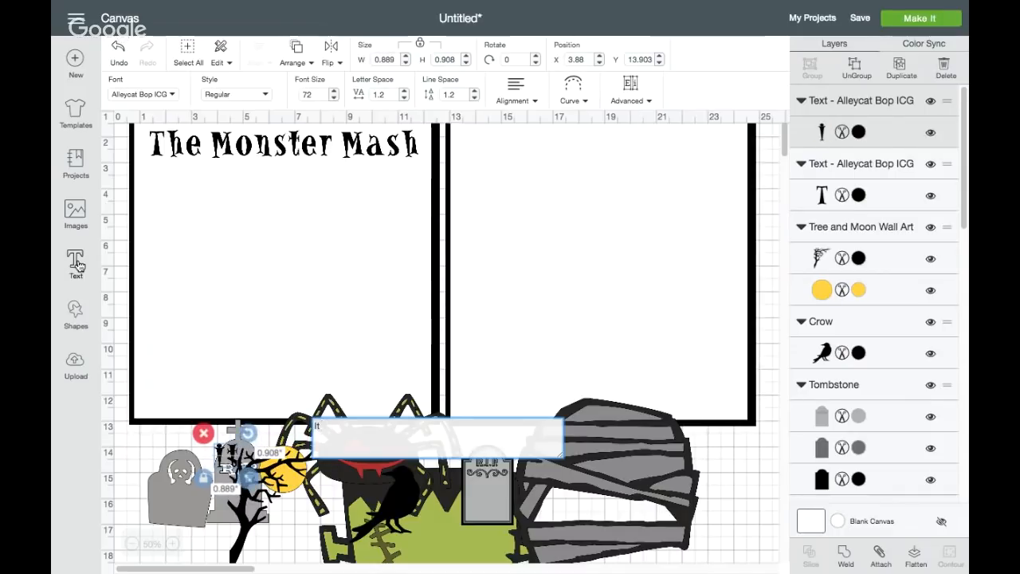
pyautogui.write('was a grave')
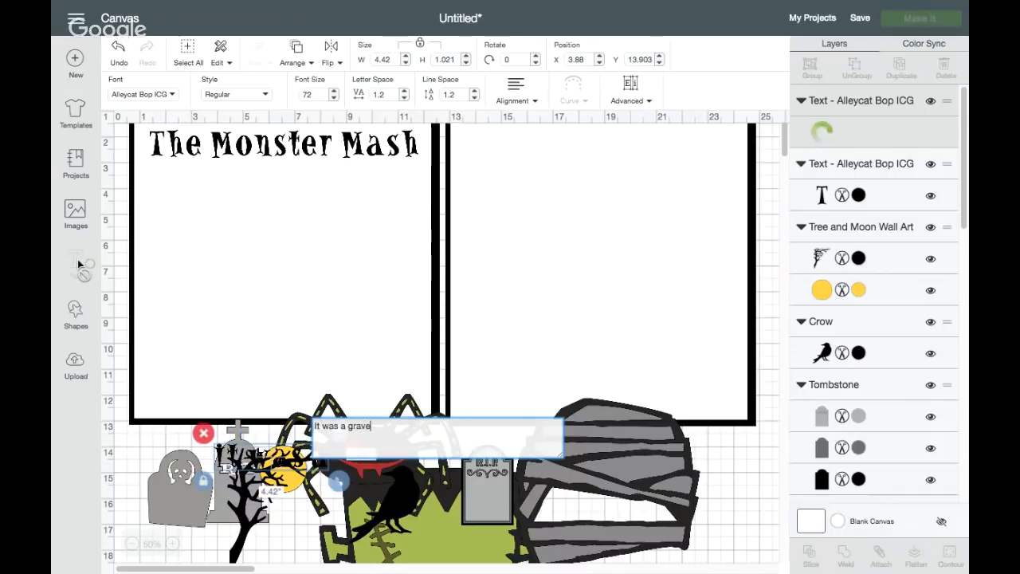
pyautogui.write('yard smash')
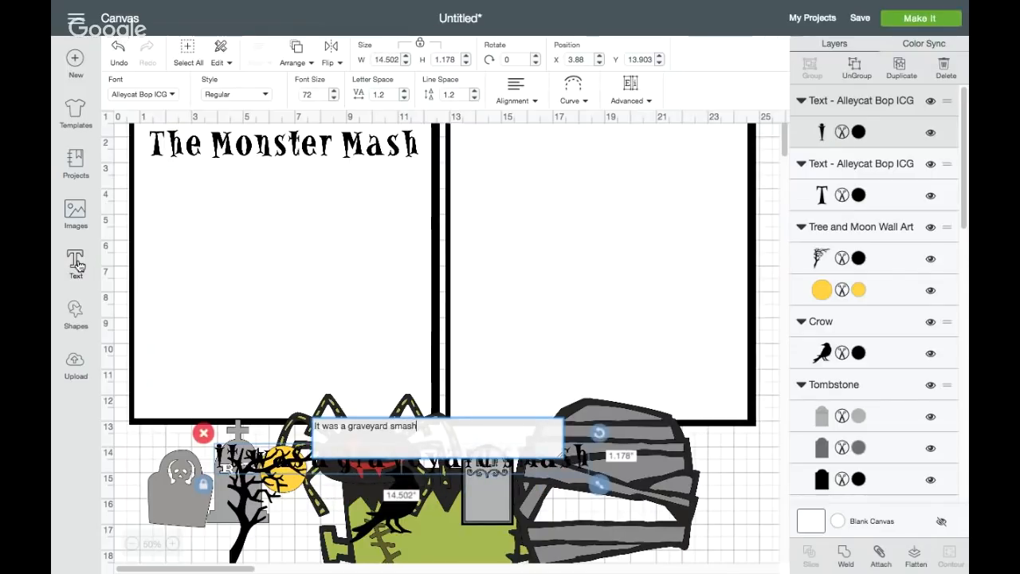
pyautogui.click(475, 326)
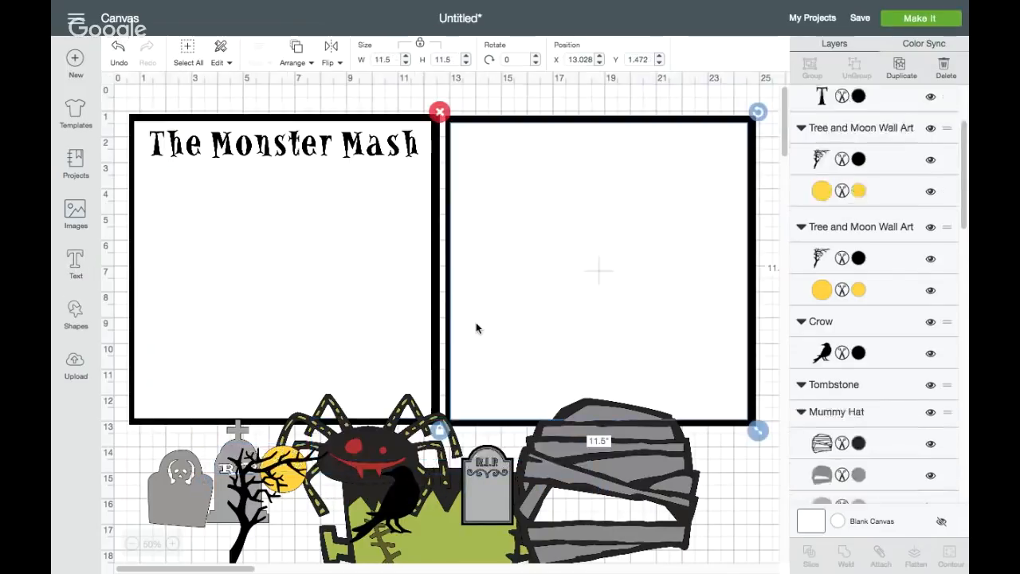
pyautogui.moveTo(439, 460); pyautogui.dragTo(548, 217)
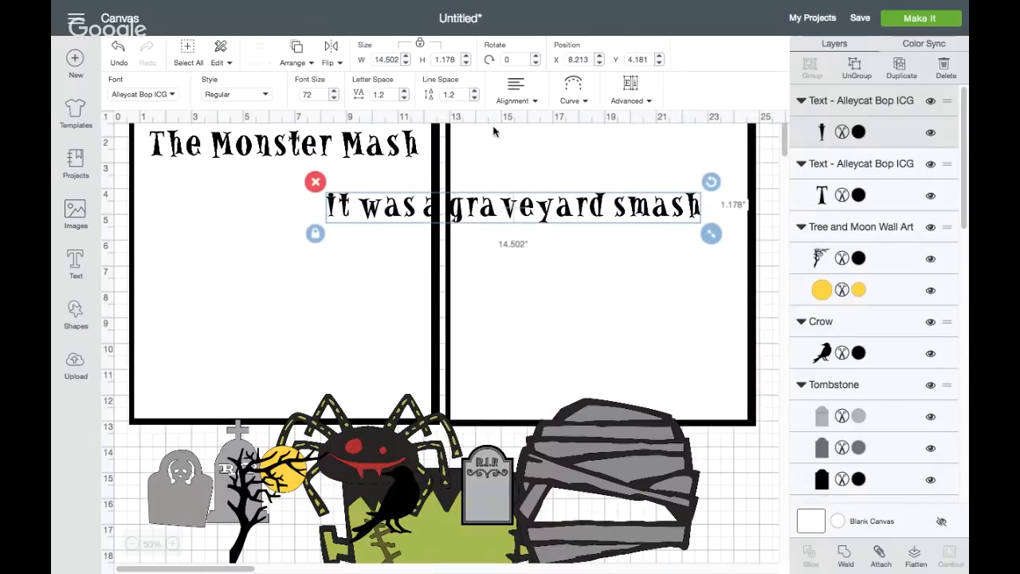
# Reduce the letter spacing of "It was a graveyard smash" to 0.5
pyautogui.click(404, 101)
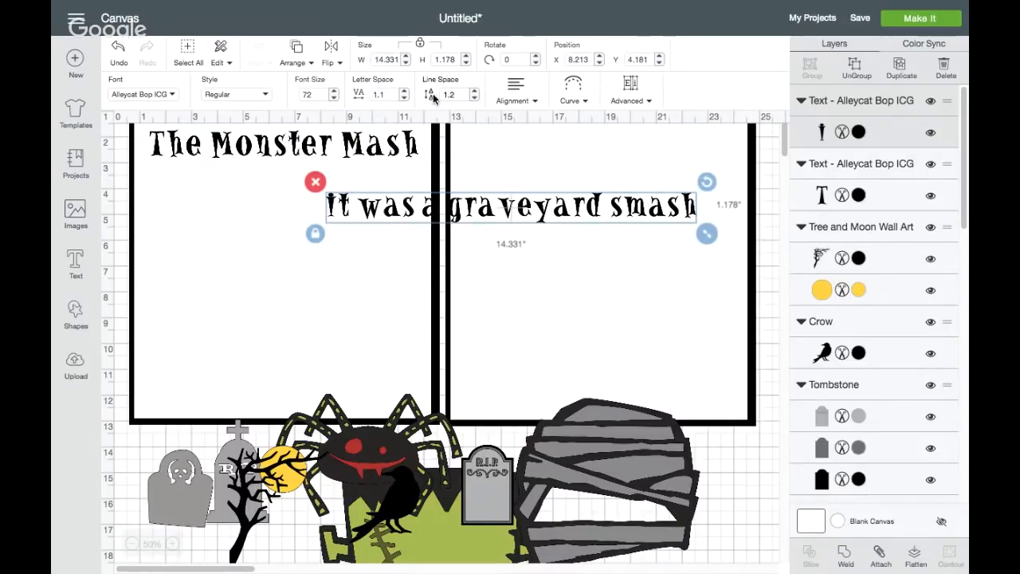
pyautogui.click(406, 99)
pyautogui.click(407, 99)
pyautogui.click(406, 99)
pyautogui.click(406, 99)
pyautogui.click(406, 99)
pyautogui.click(406, 99)
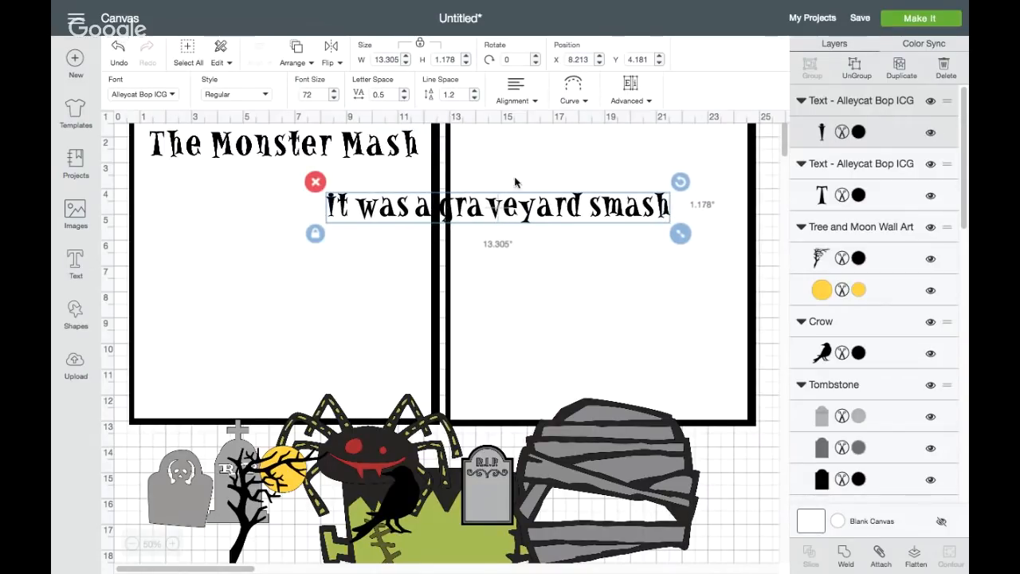
# Shrink "It was a graveyard smash" to about 11.5 inches wide and place it across the top of the second square
pyautogui.moveTo(524, 209)
pyautogui.mouseDown()
pyautogui.moveTo(595, 143)
pyautogui.moveTo(529, 200)
pyautogui.mouseUp()
pyautogui.moveTo(683, 227); pyautogui.dragTo(640, 223)
pyautogui.moveTo(550, 199); pyautogui.dragTo(671, 141)
pyautogui.moveTo(757, 164); pyautogui.dragTo(755, 165)
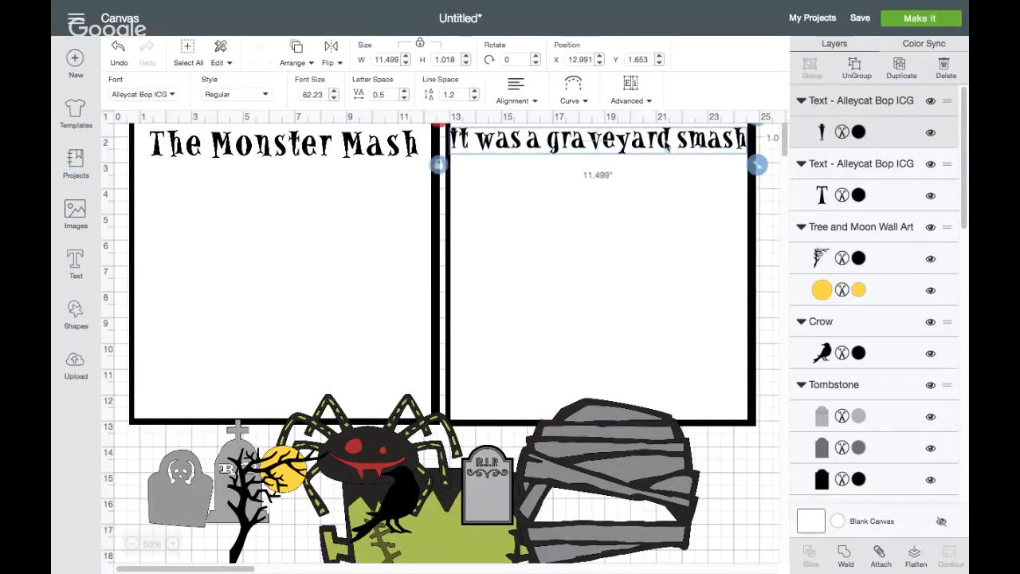
pyautogui.click(666, 232)
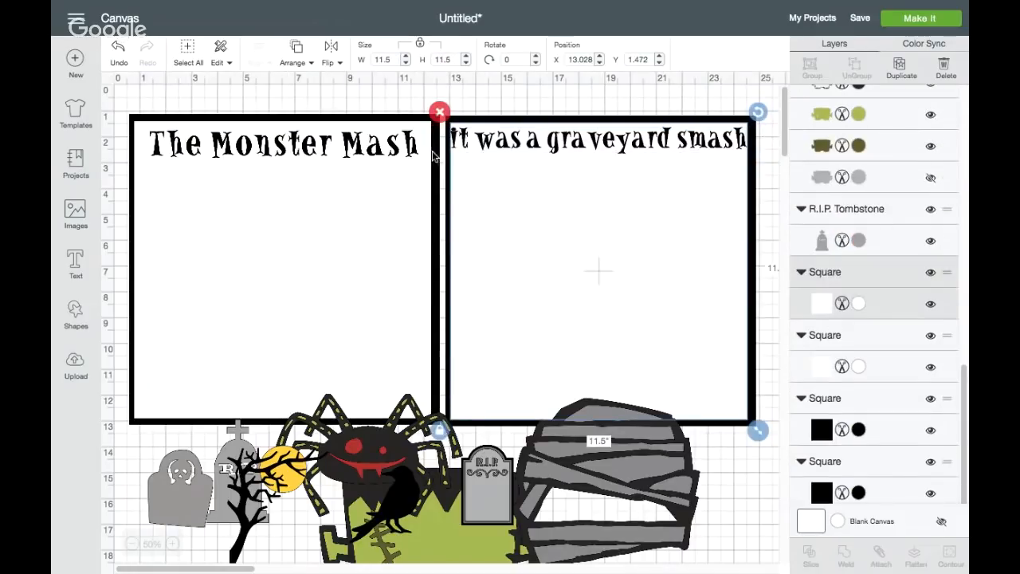
# Nudge the "The Monster Mash" title up slightly to line up with the text in the second square
pyautogui.click(396, 143)
pyautogui.moveTo(395, 144); pyautogui.dragTo(393, 139)
pyautogui.click(422, 141)
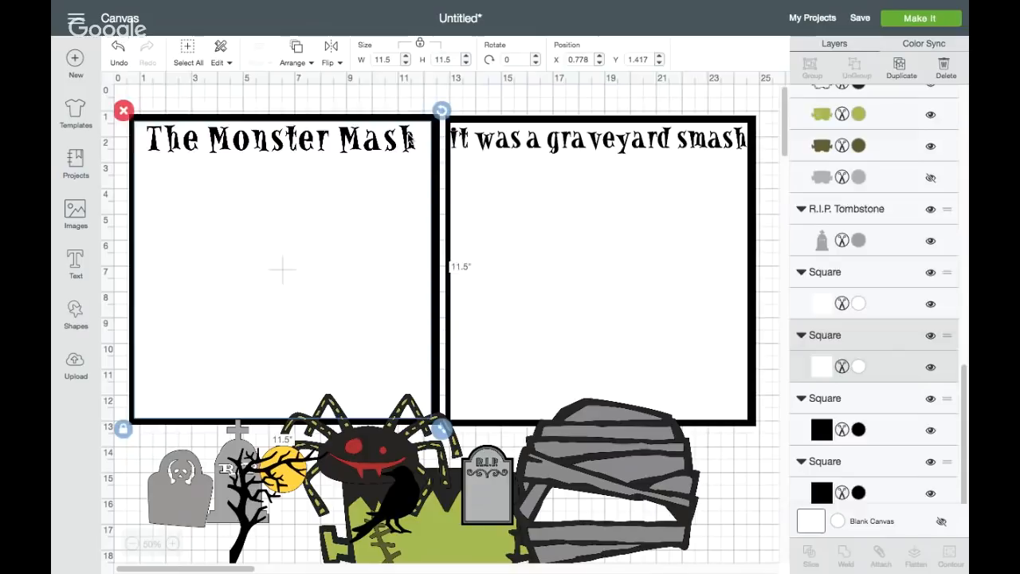
pyautogui.click(409, 140)
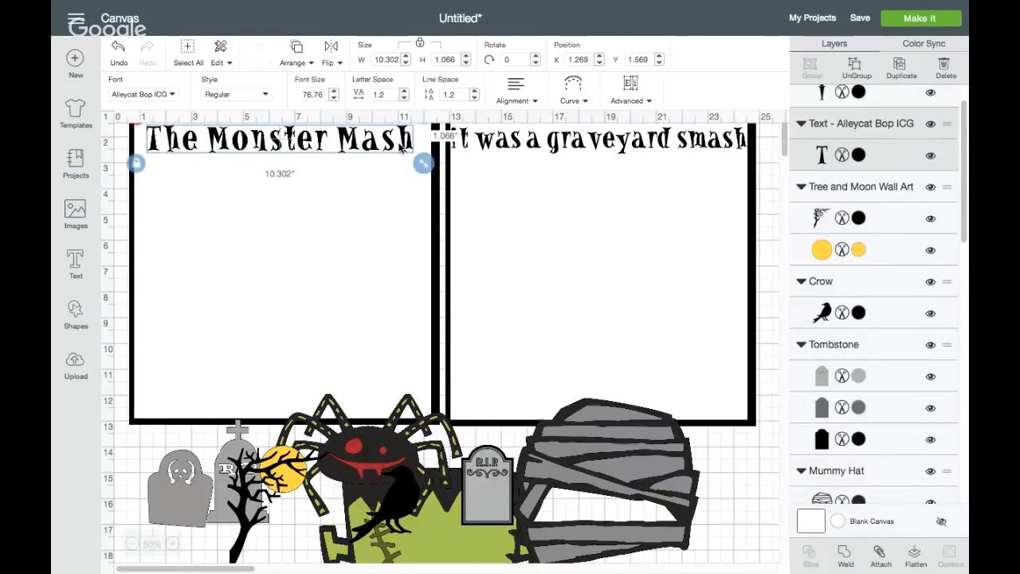
pyautogui.moveTo(399, 146); pyautogui.dragTo(395, 141)
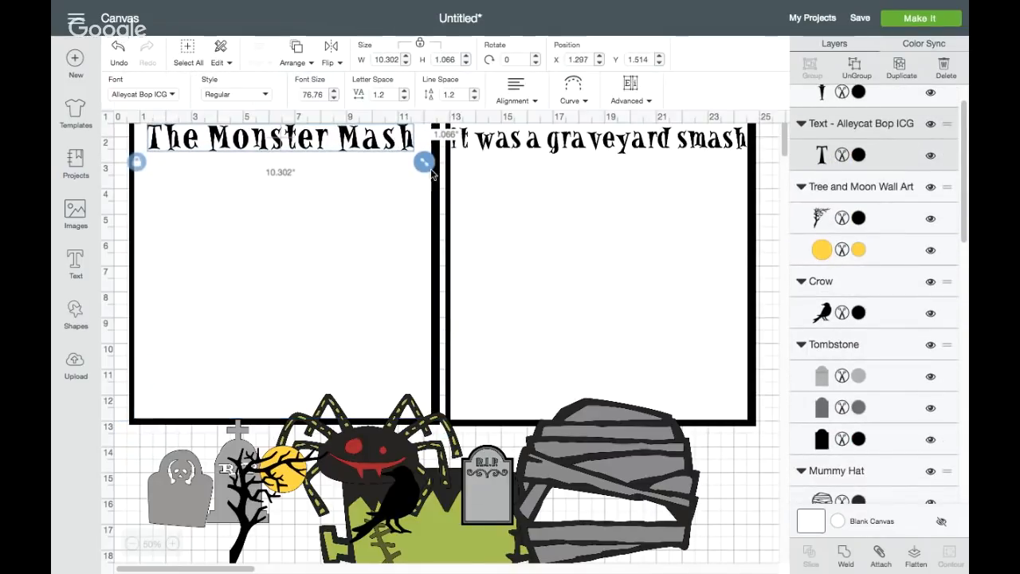
# Shrink the "It was a graveyard smash" text slightly so it clears the second square's black border
pyautogui.click(483, 193)
pyautogui.click(528, 144)
pyautogui.moveTo(757, 165); pyautogui.dragTo(754, 164)
pyautogui.click(671, 202)
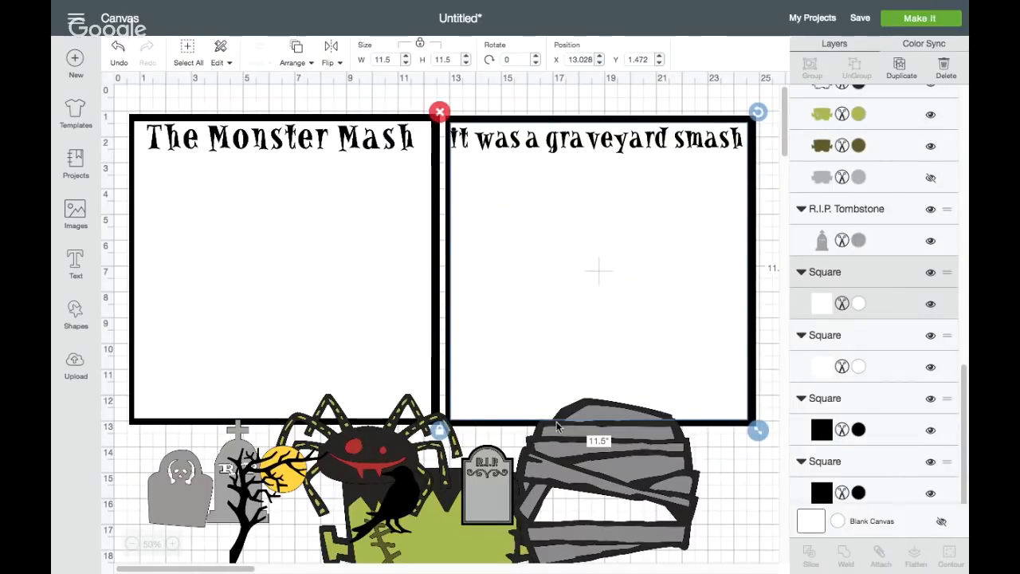
# Resize the mummy head to 3 inches wide and place it in the lower-left corner of the first square
pyautogui.click(642, 463)
pyautogui.moveTo(642, 461); pyautogui.dragTo(249, 313)
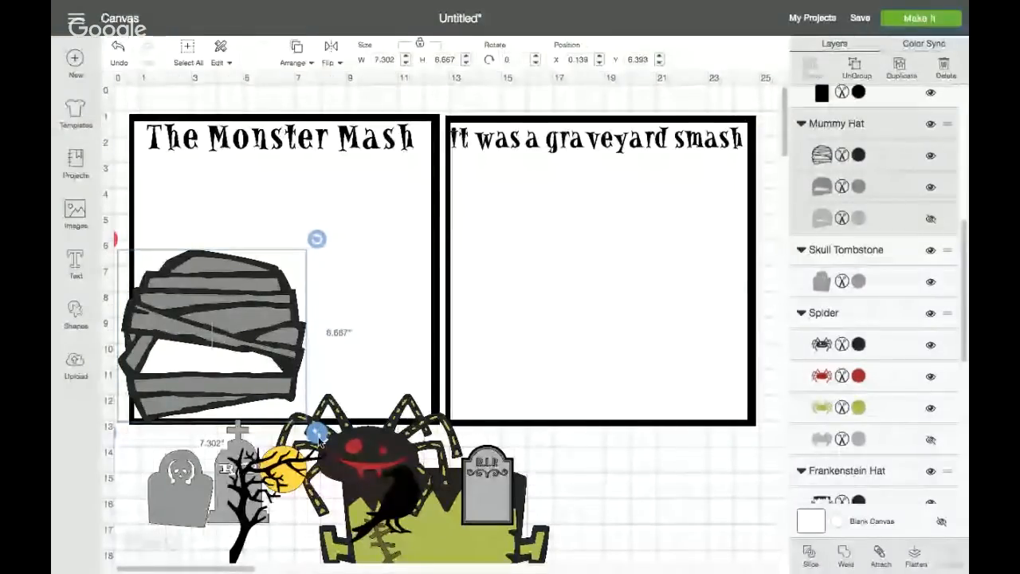
pyautogui.moveTo(318, 434); pyautogui.dragTo(229, 329)
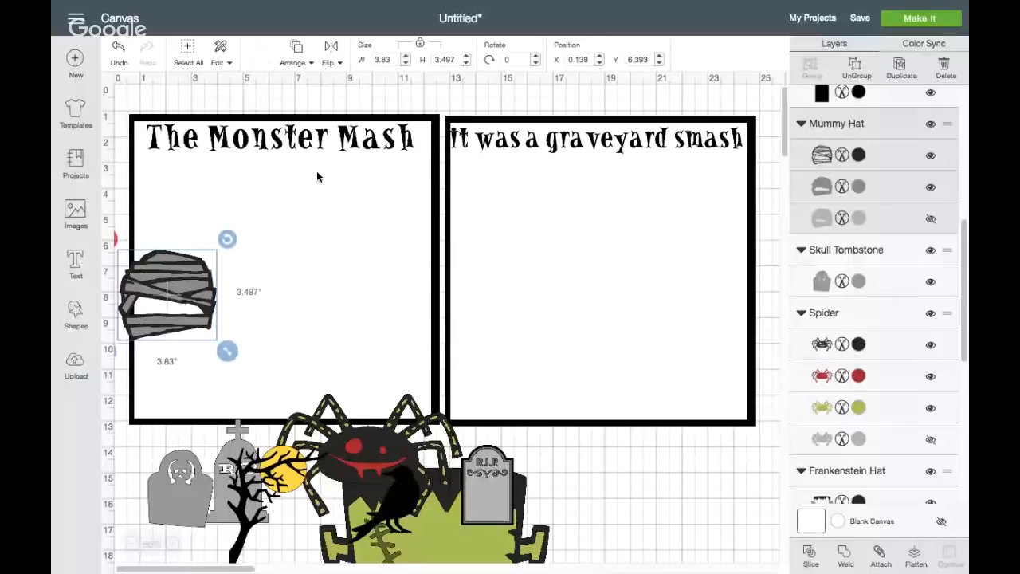
pyautogui.click(370, 59)
pyautogui.write('3')
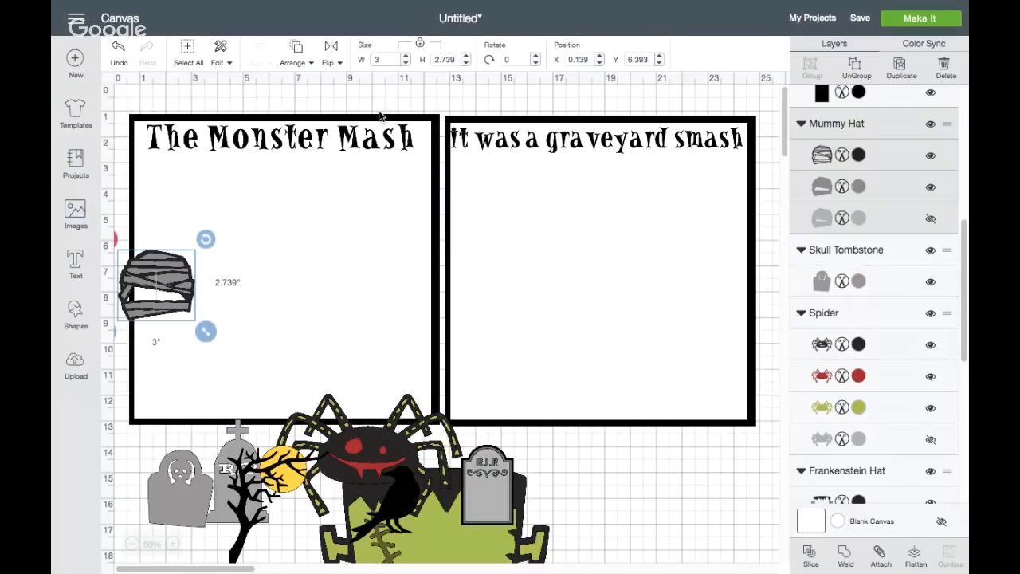
pyautogui.moveTo(162, 264); pyautogui.dragTo(180, 357)
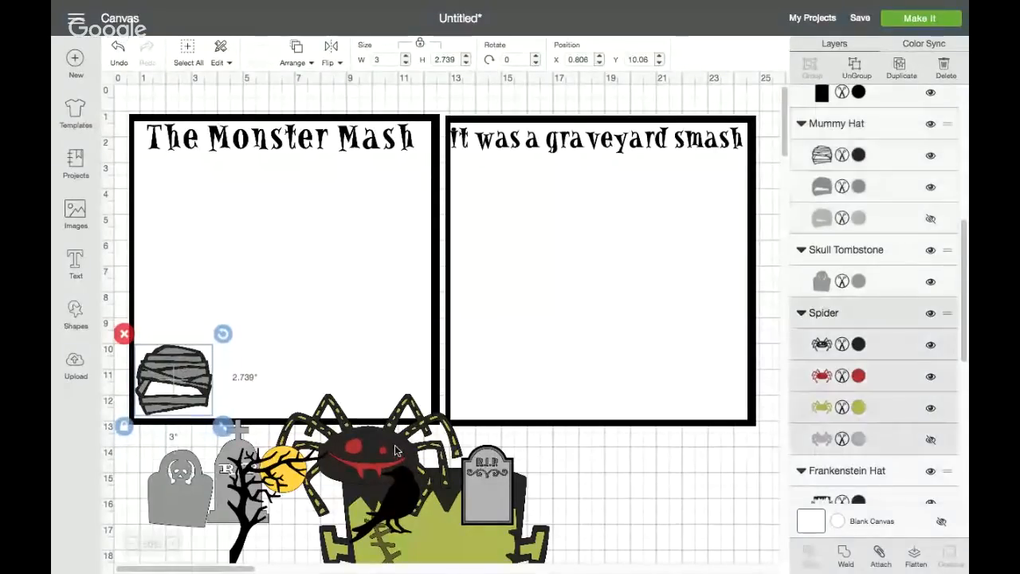
# Move the spider off the Frankenstein head to the empty canvas area below the second square
pyautogui.moveTo(396, 451); pyautogui.dragTo(714, 499)
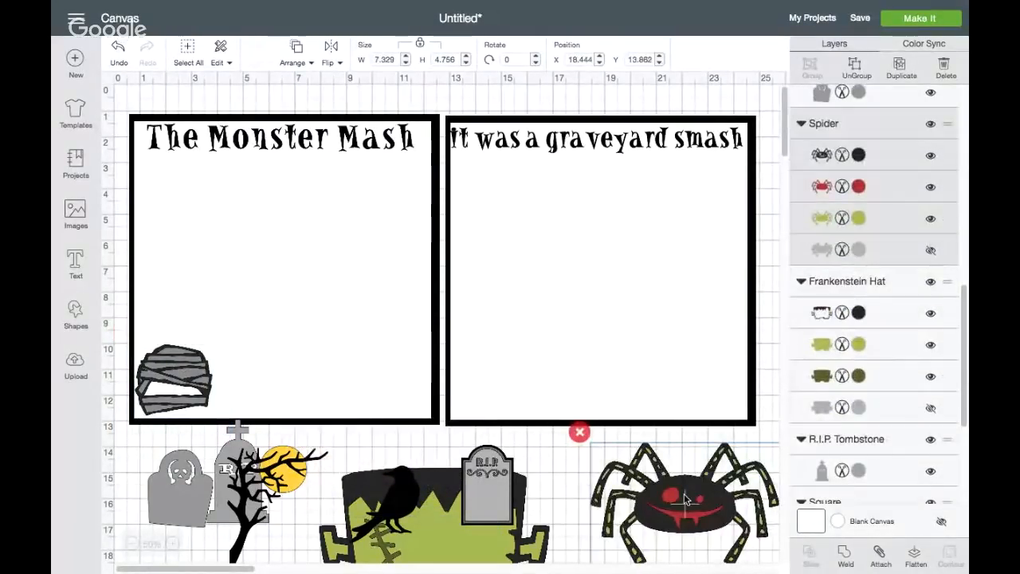
# Resize the Frankenstein head to 3 inches wide and place it beside the mummy head in the first square
pyautogui.click(491, 548)
pyautogui.moveTo(491, 548); pyautogui.dragTo(429, 324)
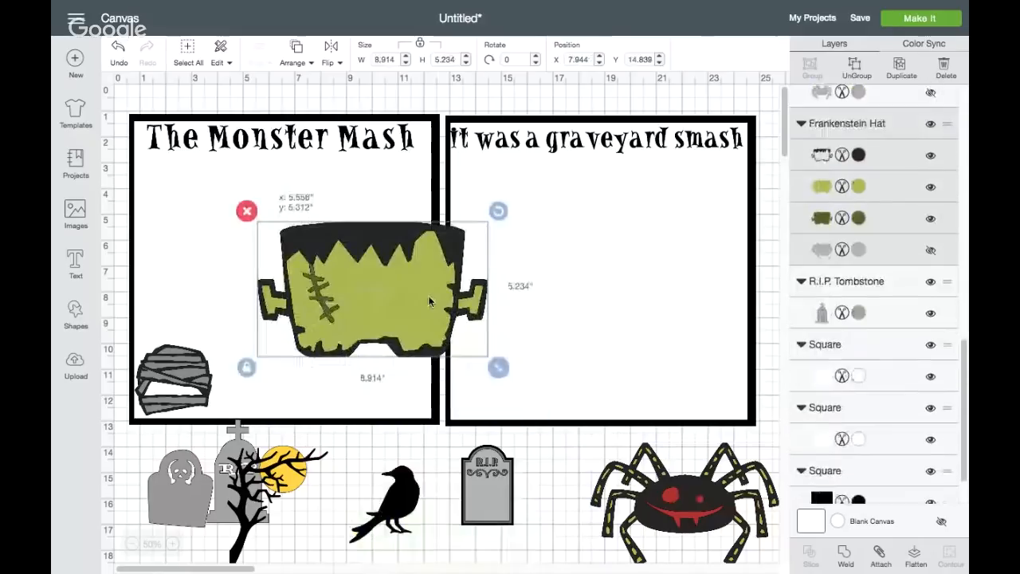
pyautogui.click(368, 62)
pyautogui.write('3')
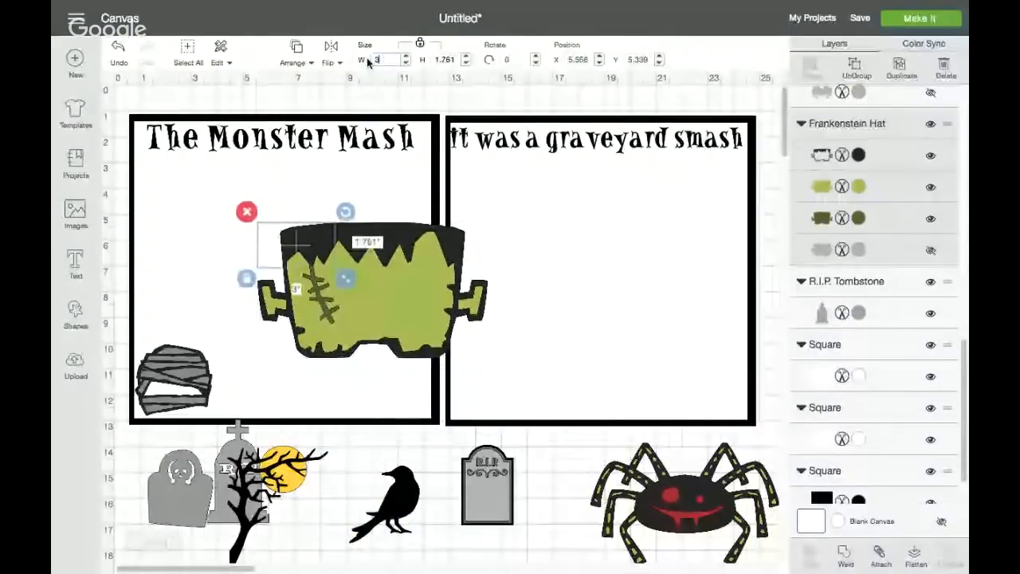
pyautogui.moveTo(296, 246); pyautogui.dragTo(256, 376)
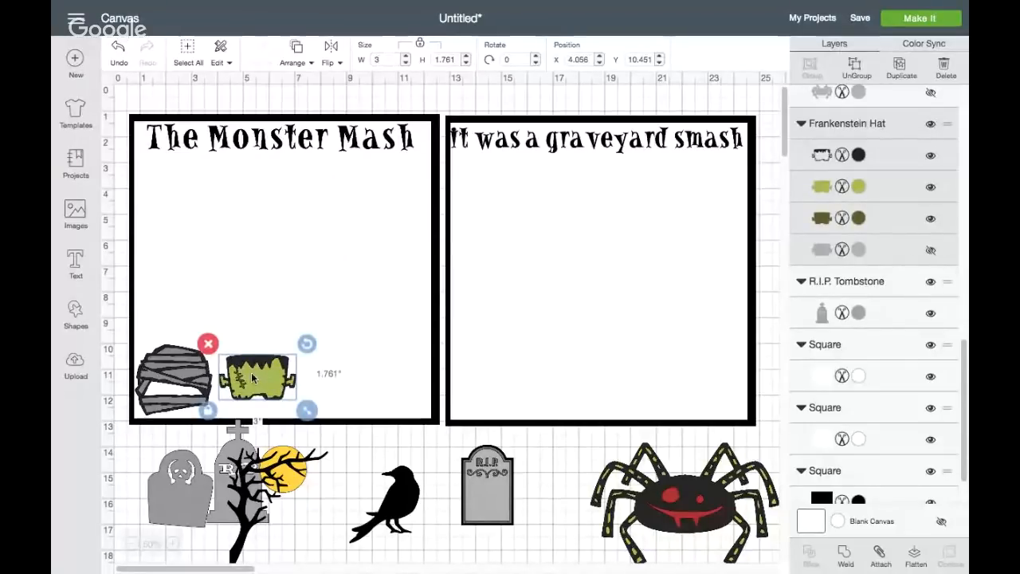
# Stretch the Frankenstein head to about 3.5 by 2.37 inches and nudge it slightly closer to the mummy head
pyautogui.moveTo(307, 411); pyautogui.dragTo(324, 428)
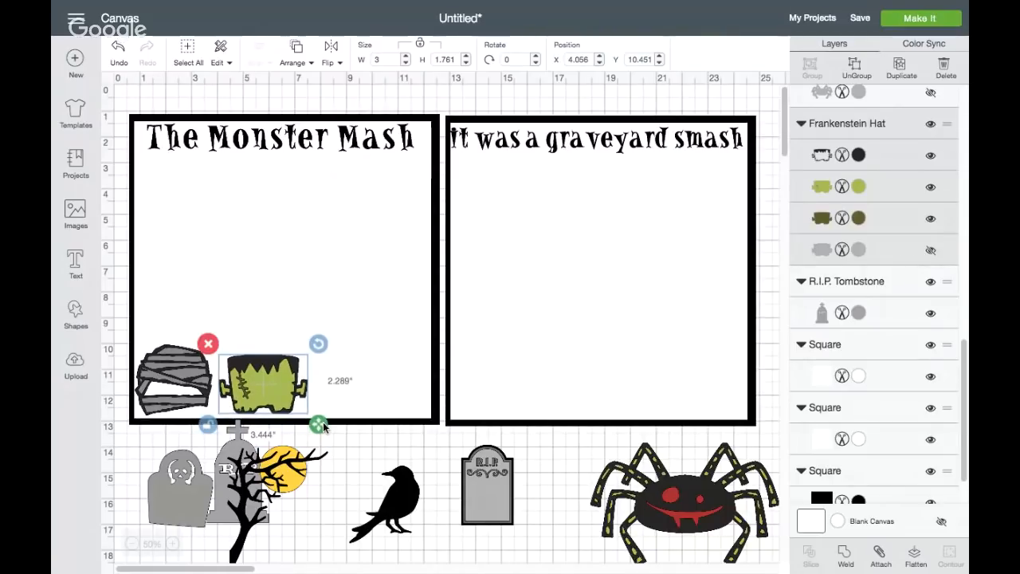
pyautogui.moveTo(323, 428); pyautogui.dragTo(325, 430)
pyautogui.moveTo(273, 392); pyautogui.dragTo(271, 389)
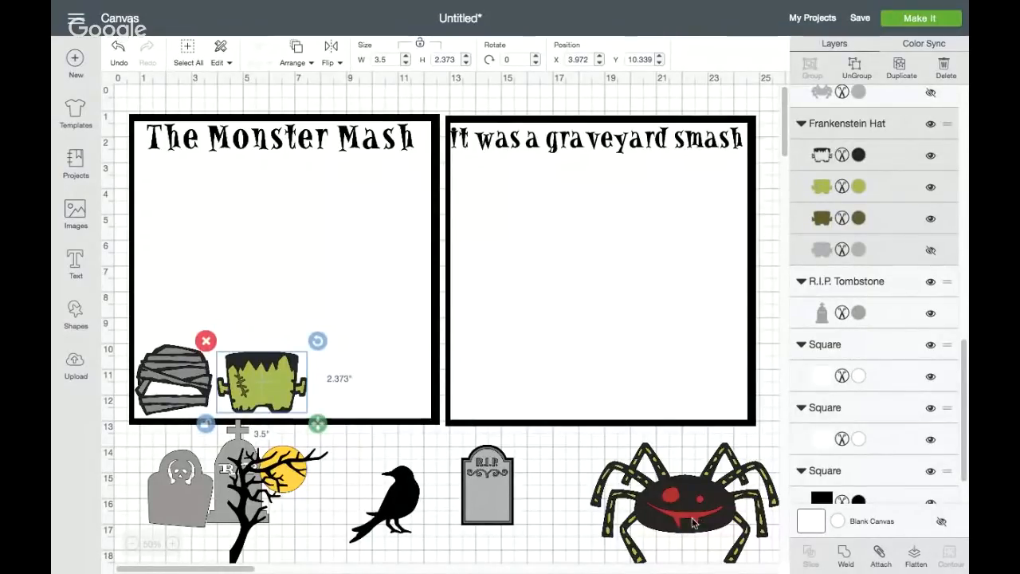
# Move the spider to the empty canvas below the other images and ungroup its layers
pyautogui.moveTo(681, 502); pyautogui.dragTo(611, 502)
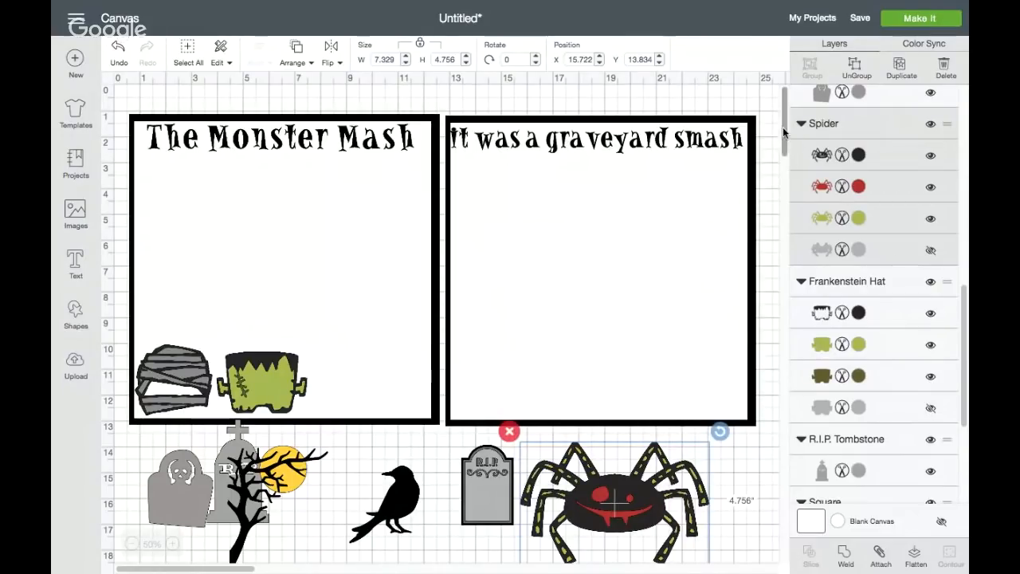
pyautogui.moveTo(786, 150); pyautogui.dragTo(780, 183)
pyautogui.moveTo(621, 237); pyautogui.dragTo(534, 356)
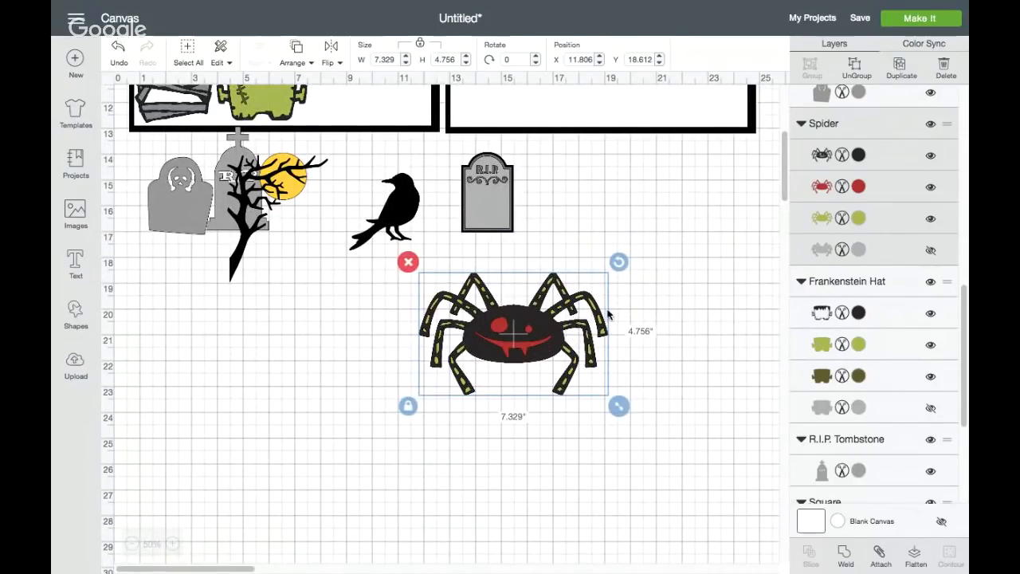
pyautogui.click(854, 70)
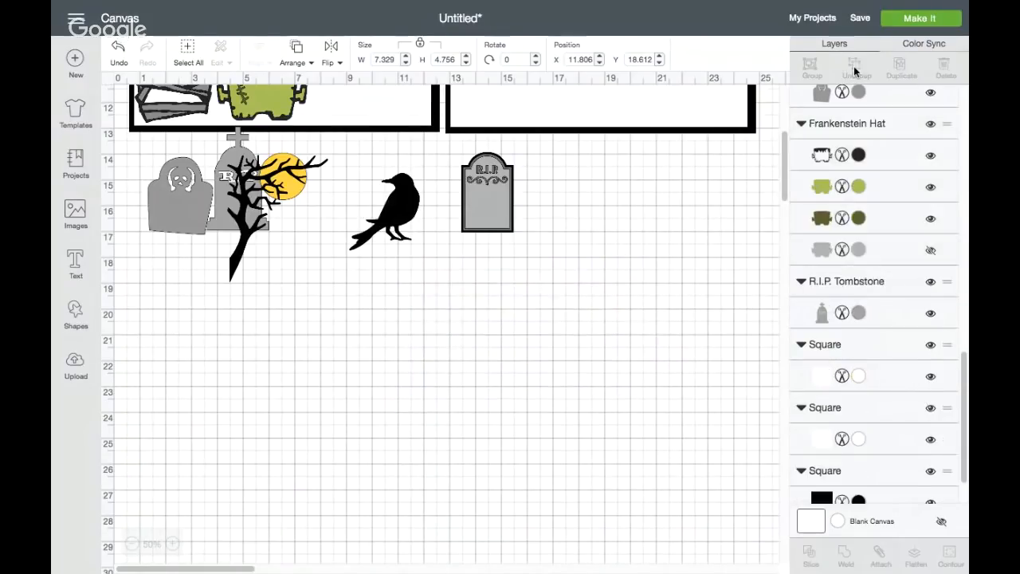
# Pull the black and red spider layers off the stack and delete the red layer
pyautogui.moveTo(484, 327); pyautogui.dragTo(297, 381)
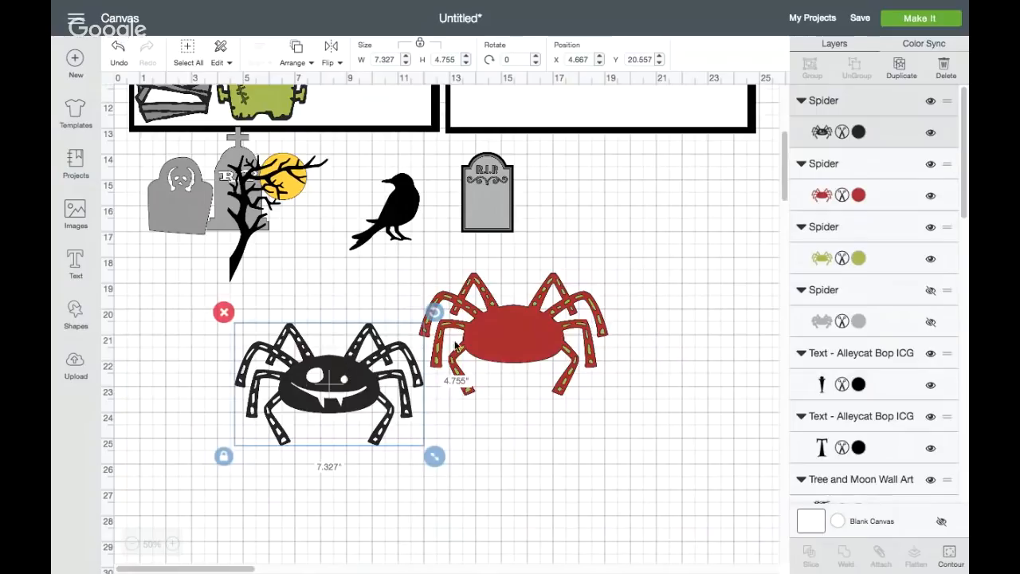
pyautogui.click(506, 333)
pyautogui.moveTo(505, 332); pyautogui.dragTo(544, 437)
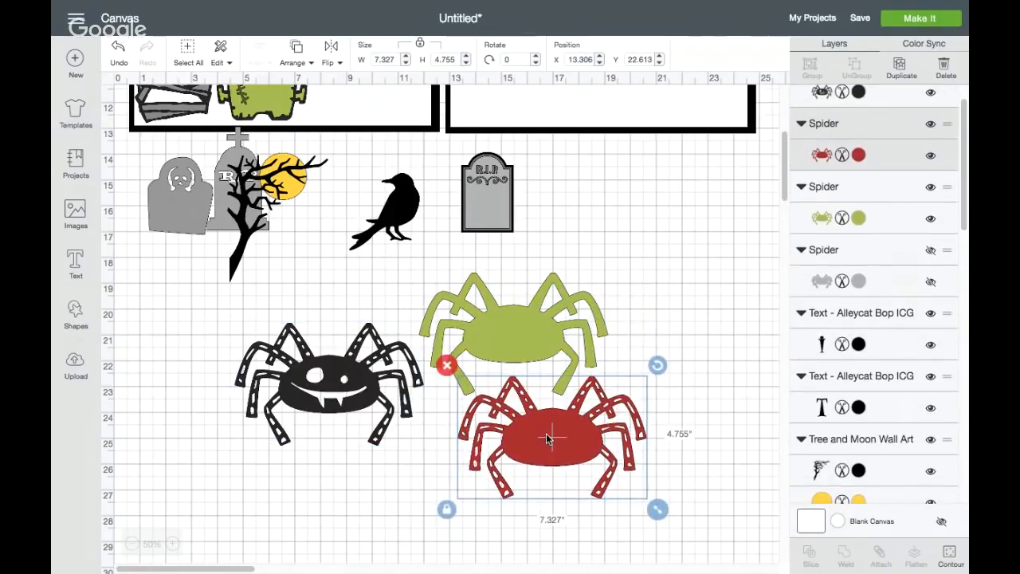
pyautogui.click(447, 363)
# Try the black spider layer on top of the green layer, then separate them again
pyautogui.click(326, 380)
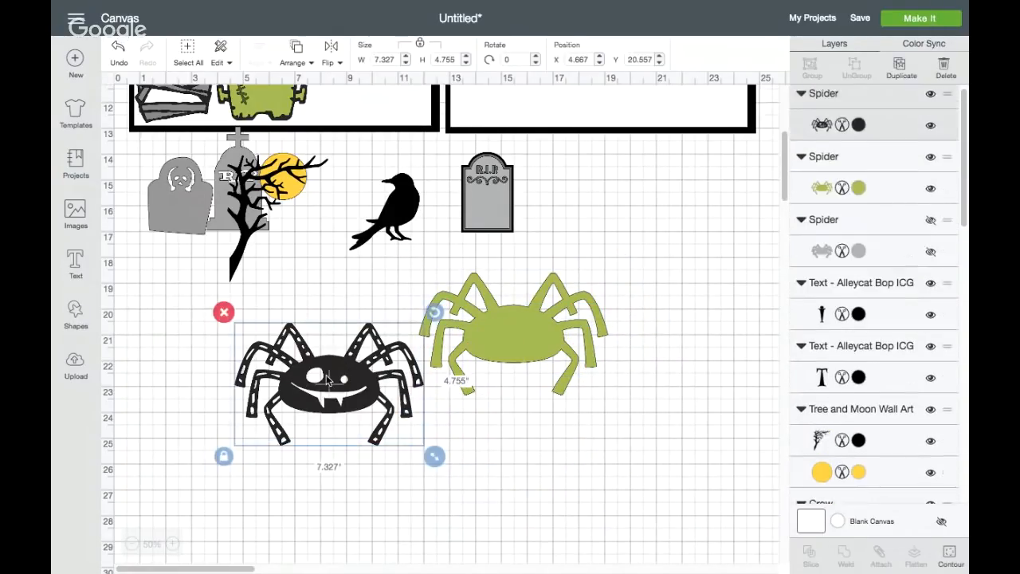
pyautogui.click(502, 350)
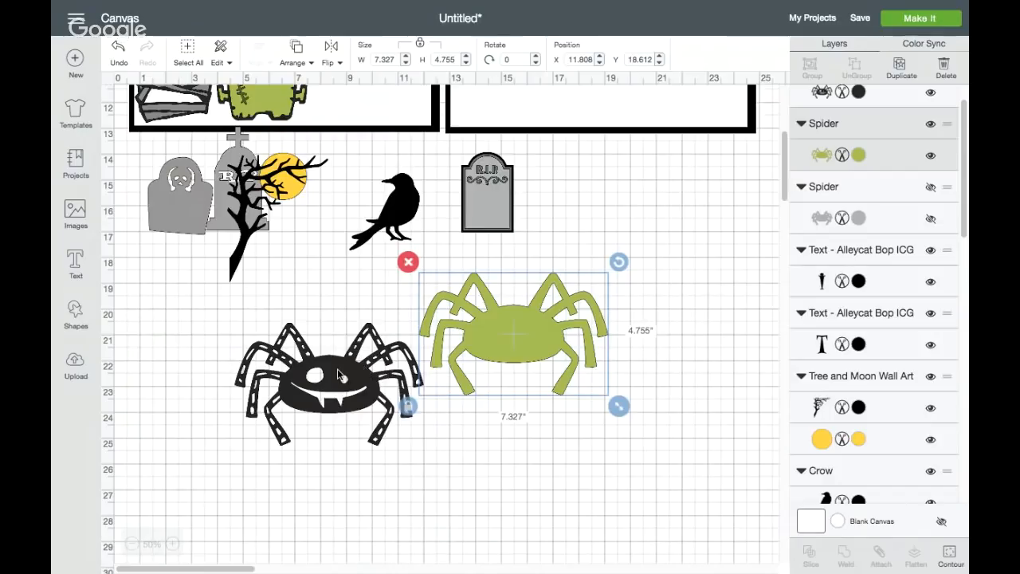
pyautogui.moveTo(338, 374); pyautogui.dragTo(523, 322)
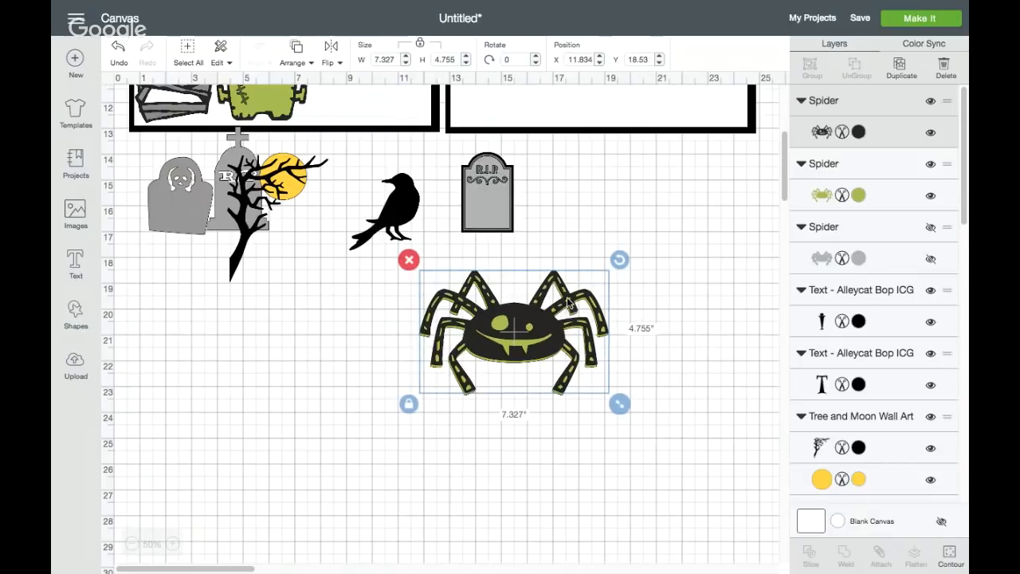
pyautogui.moveTo(529, 327); pyautogui.dragTo(341, 363)
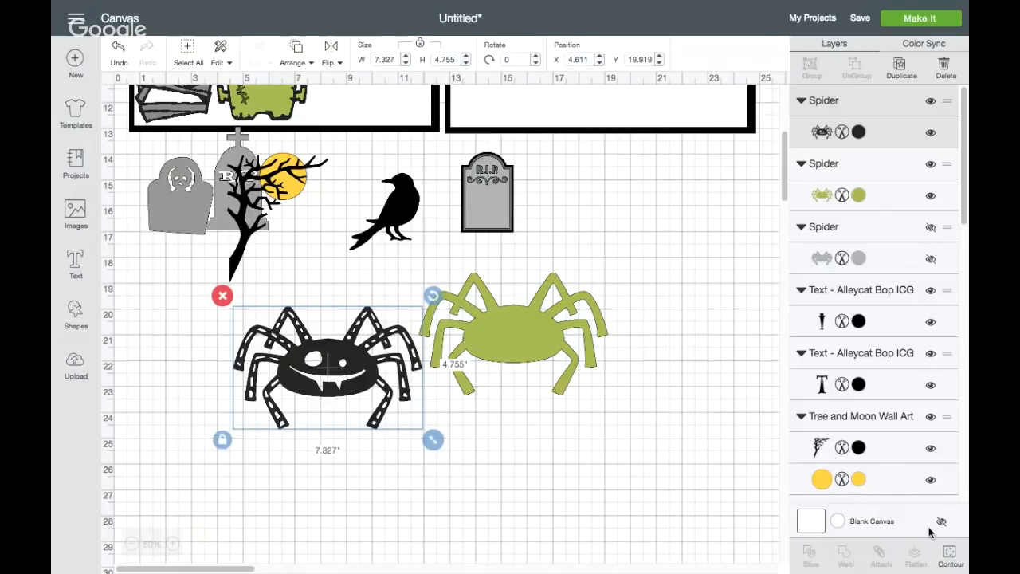
# Hide all contours of the black spider layer except the fanged mouth
pyautogui.click(948, 553)
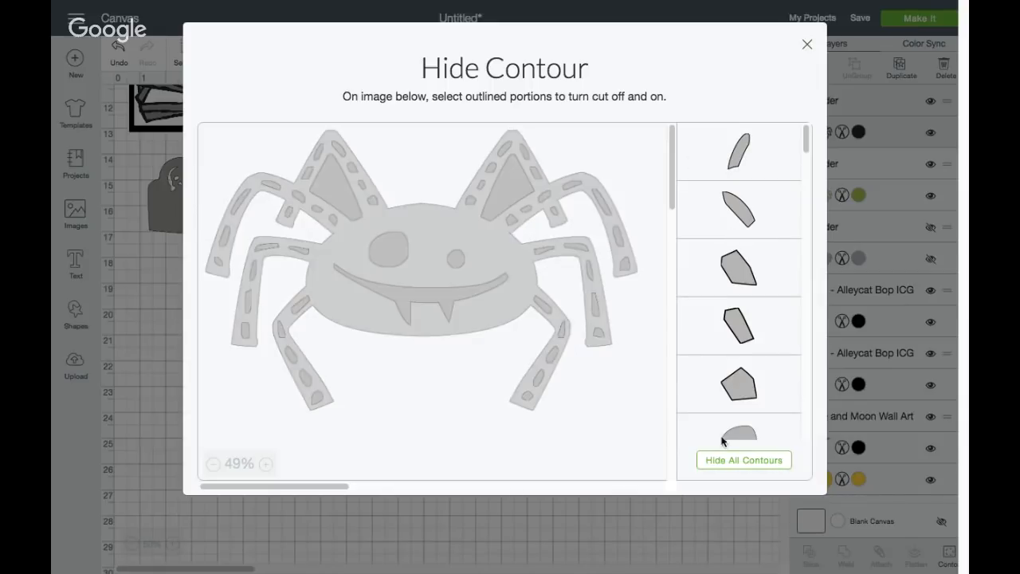
pyautogui.click(726, 461)
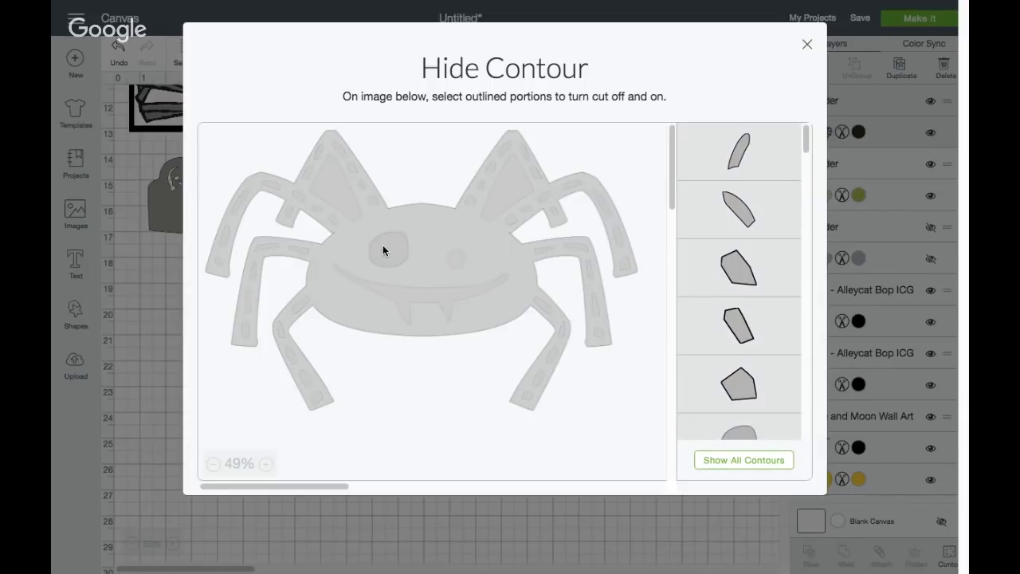
pyautogui.click(380, 282)
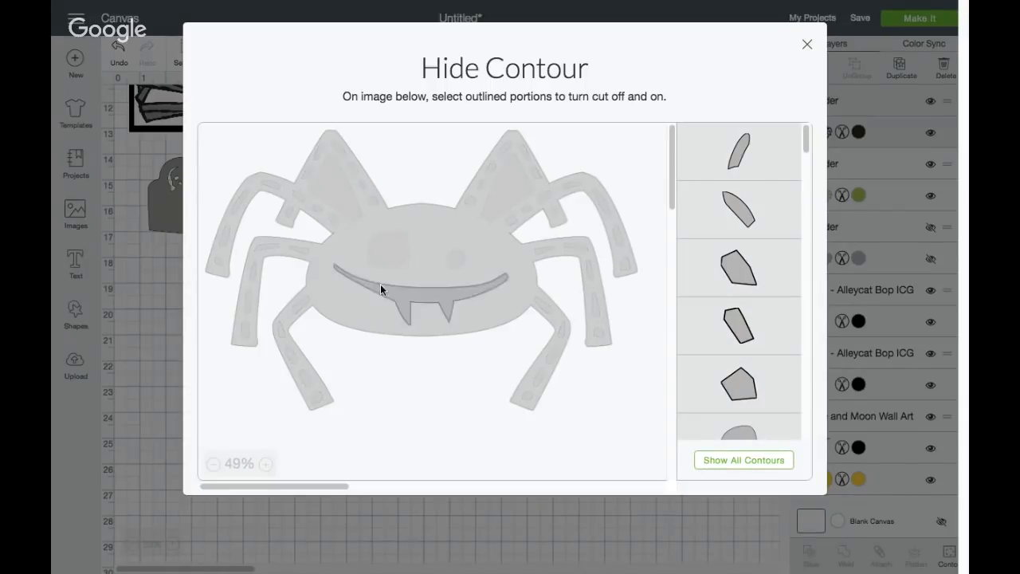
pyautogui.click(806, 45)
# Recolor the green spider layer red, using a slightly darker shade than Very Berry
pyautogui.click(858, 153)
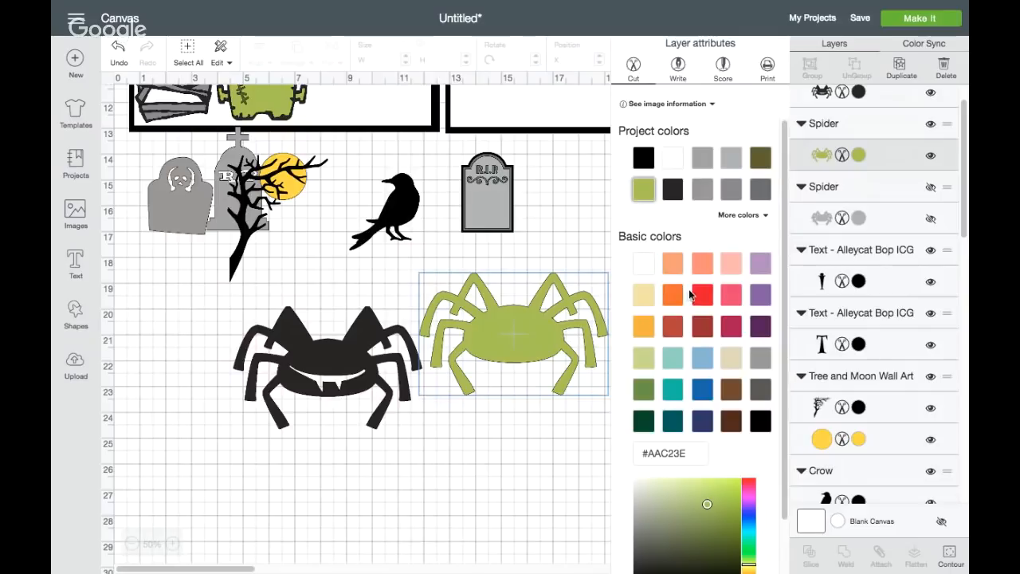
pyautogui.click(542, 356)
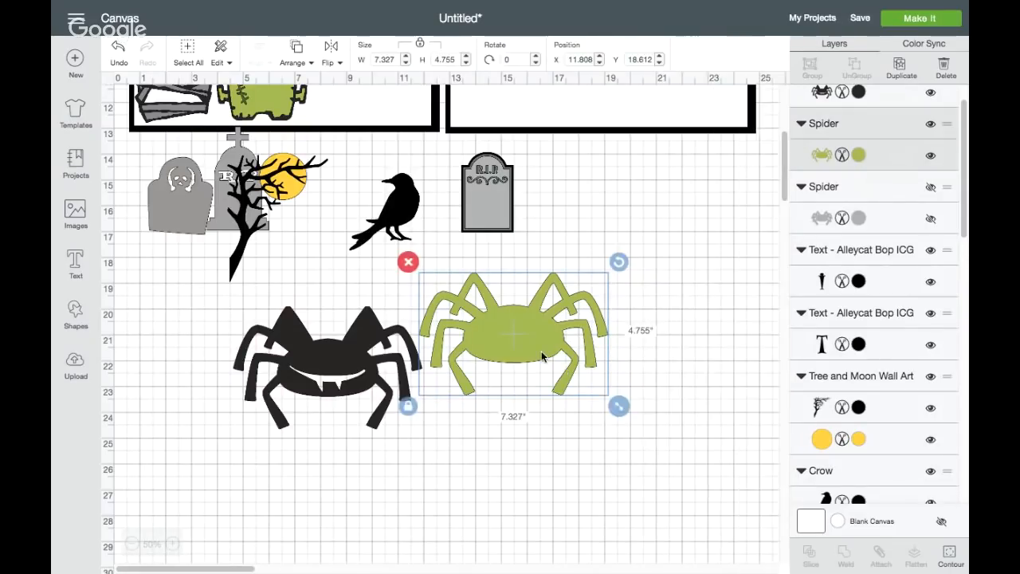
pyautogui.click(858, 156)
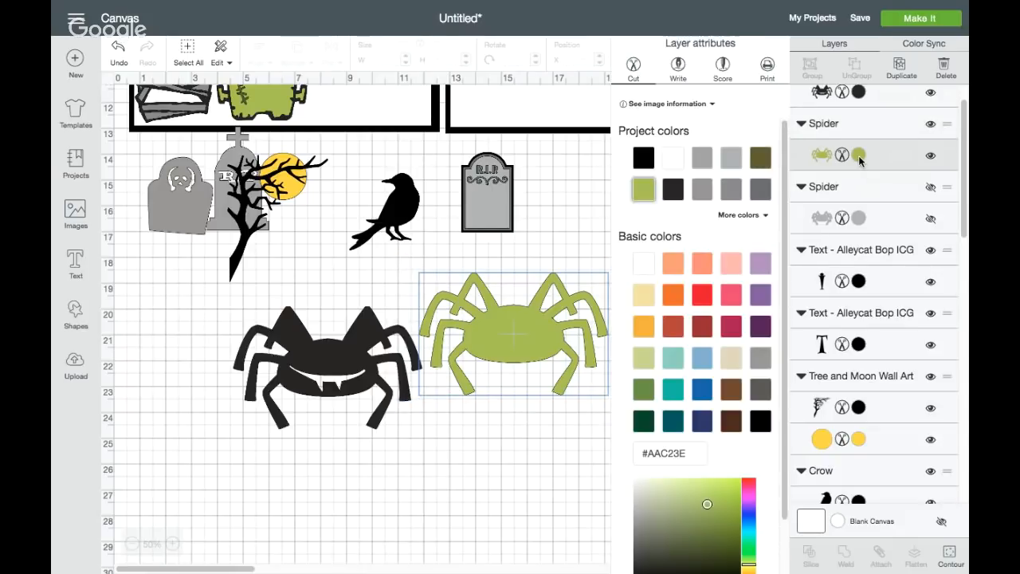
pyautogui.click(701, 297)
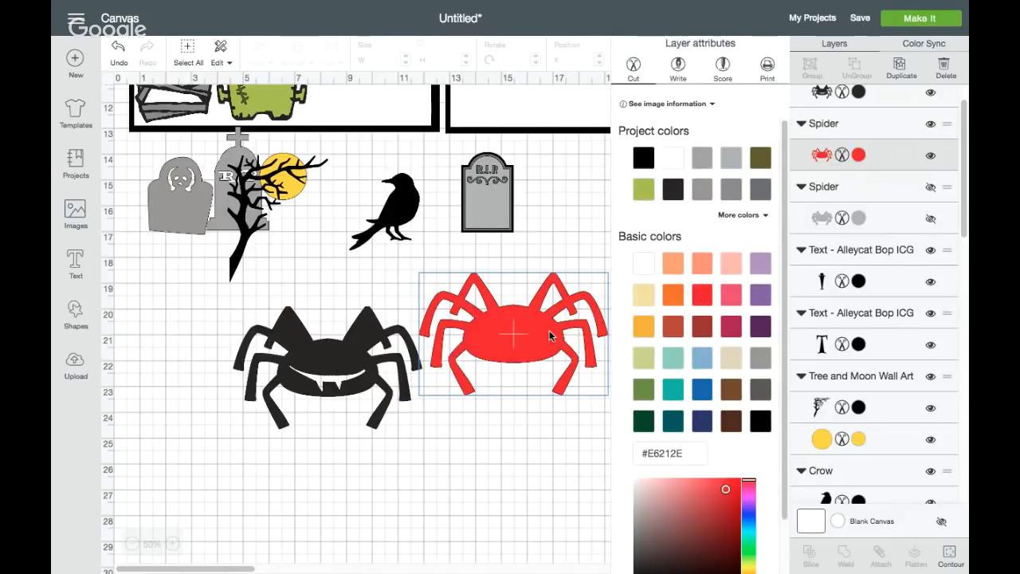
pyautogui.click(701, 325)
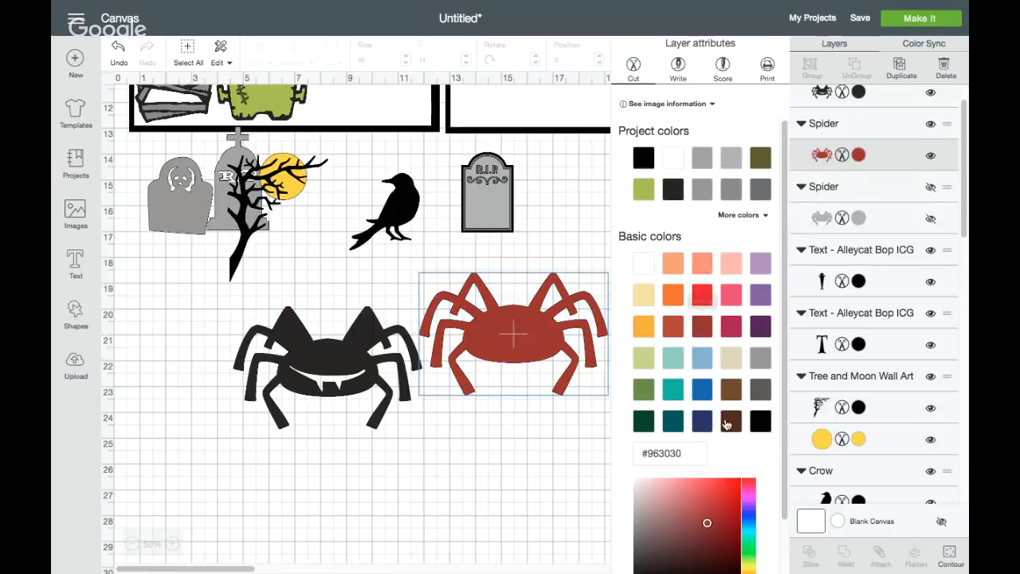
pyautogui.click(715, 503)
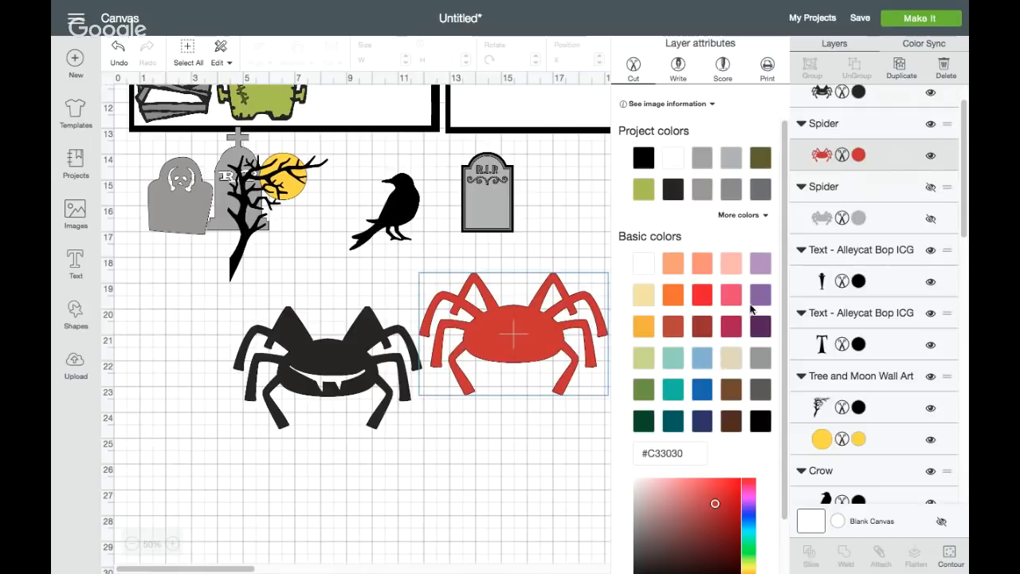
pyautogui.click(702, 295)
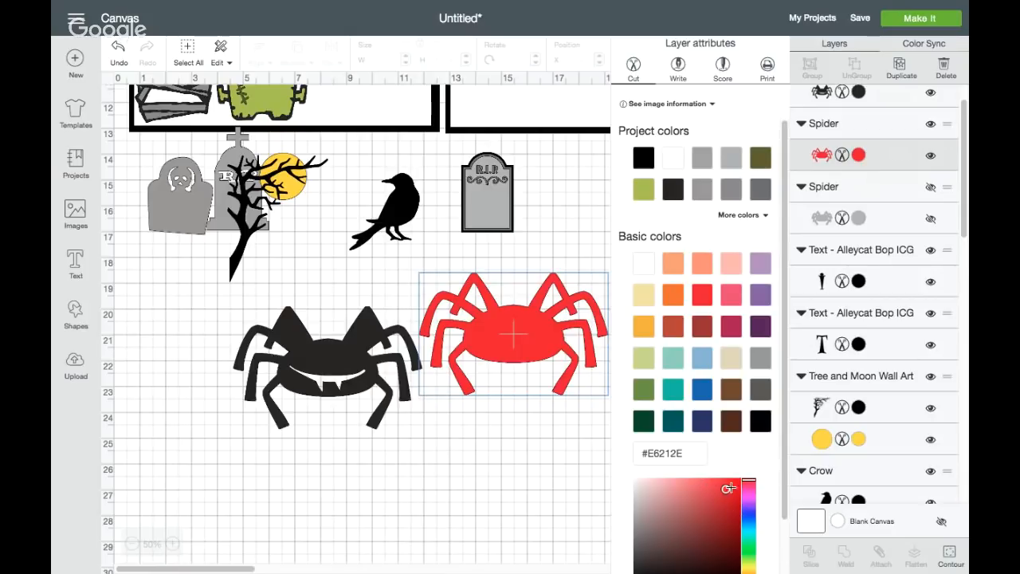
pyautogui.moveTo(724, 489); pyautogui.dragTo(721, 510)
pyautogui.click(532, 472)
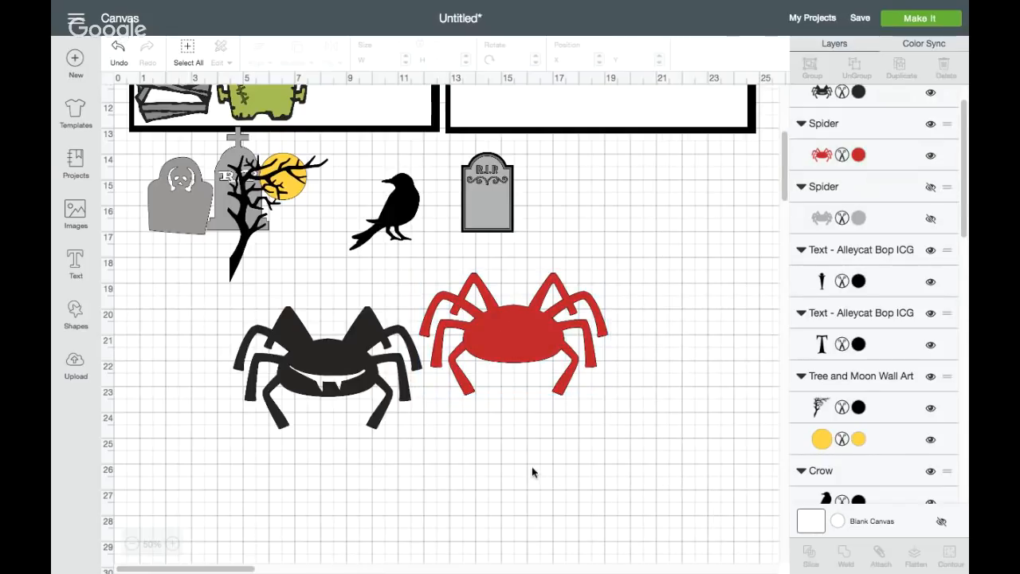
# Restore the two triangular leg-gap contours in the black spider layer
pyautogui.click(341, 355)
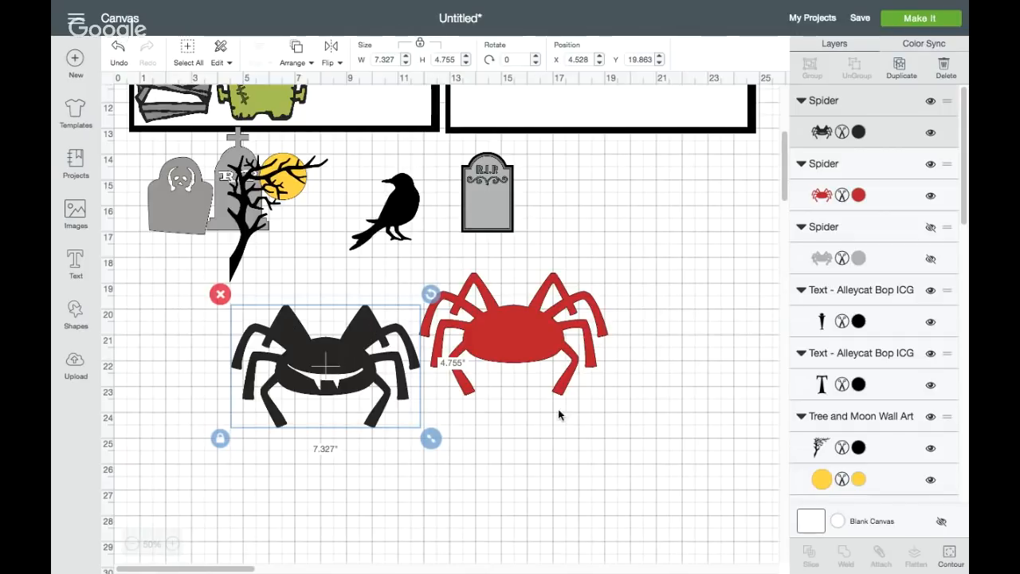
pyautogui.click(949, 557)
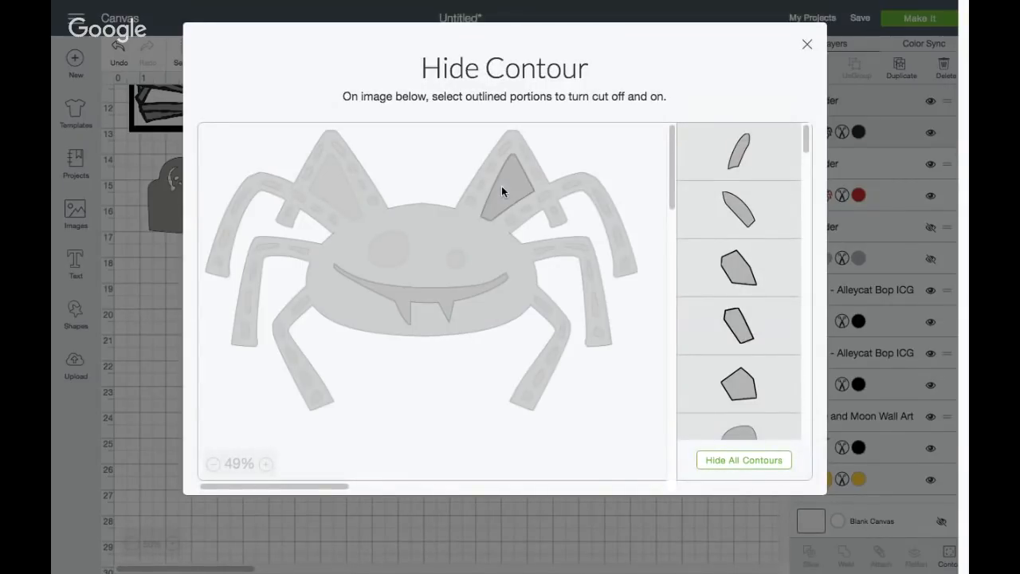
pyautogui.click(327, 194)
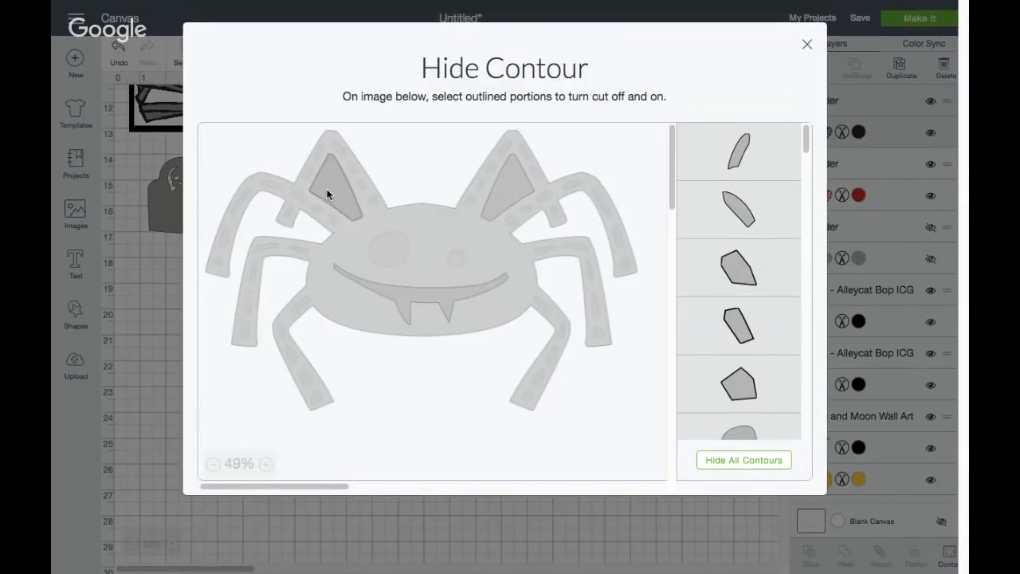
pyautogui.click(807, 45)
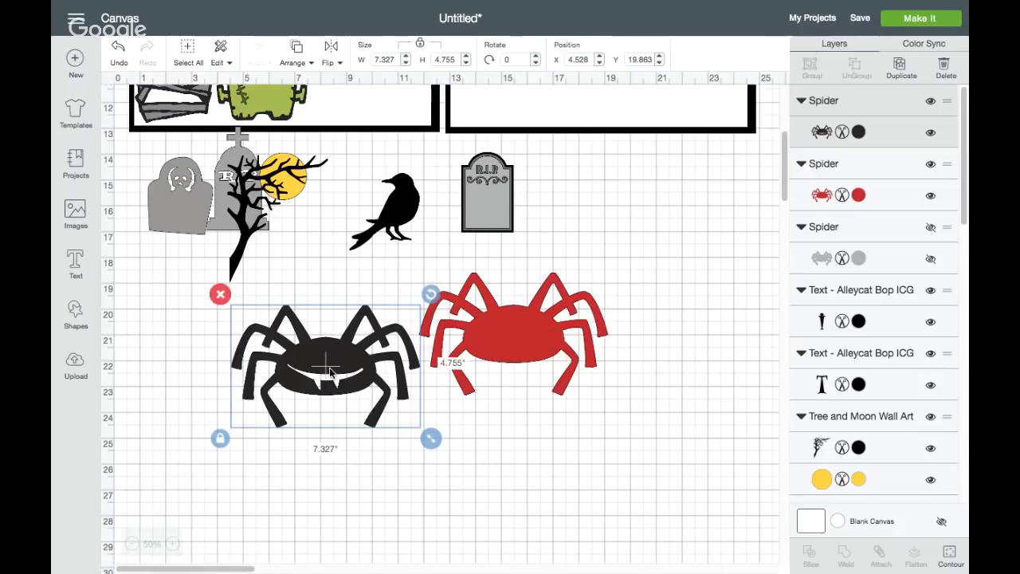
# Align the black spider layer over the red one and group the two layers
pyautogui.moveTo(331, 366); pyautogui.dragTo(519, 333)
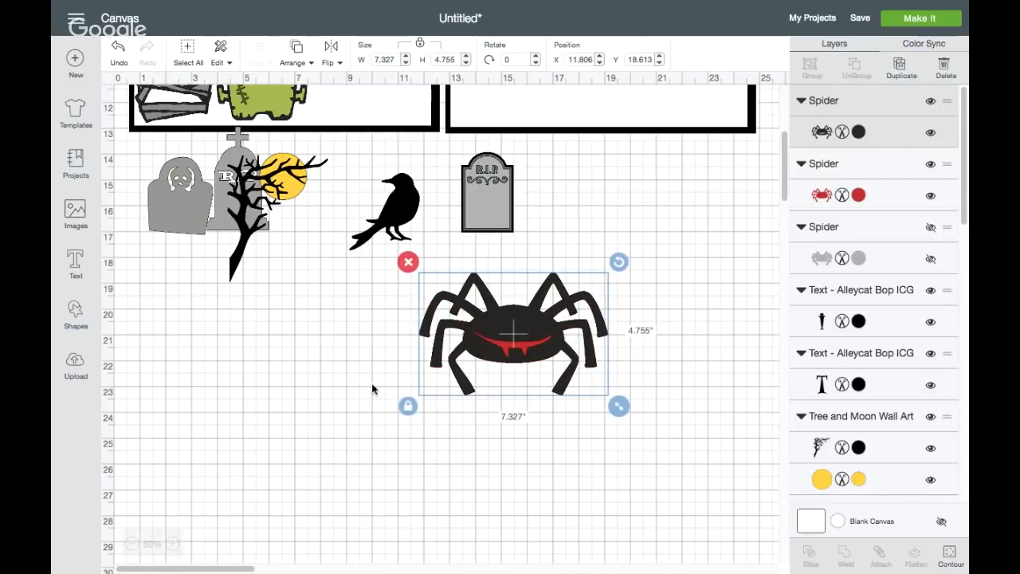
pyautogui.moveTo(368, 387); pyautogui.dragTo(629, 262)
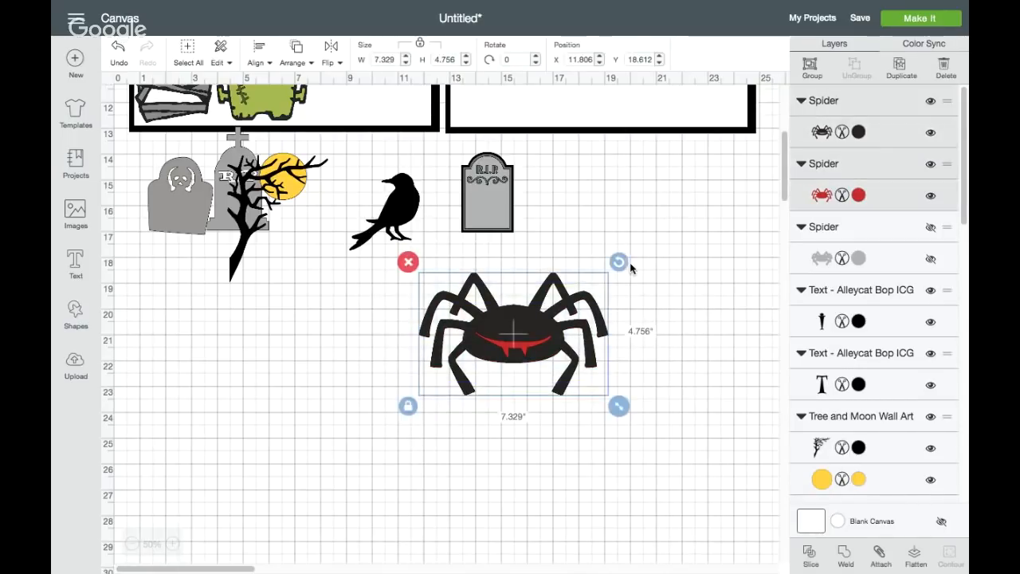
pyautogui.click(813, 67)
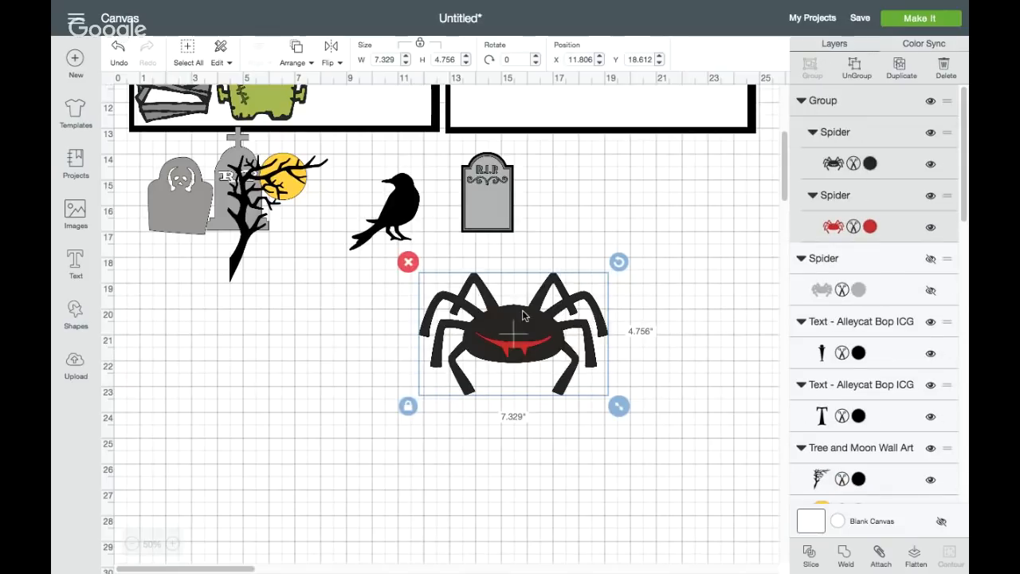
# Move the grouped spider into the first square near the Frankenstein head and set its width to 3 inches
pyautogui.moveTo(516, 335); pyautogui.dragTo(394, 107)
pyautogui.scroll(5, 394, 104)
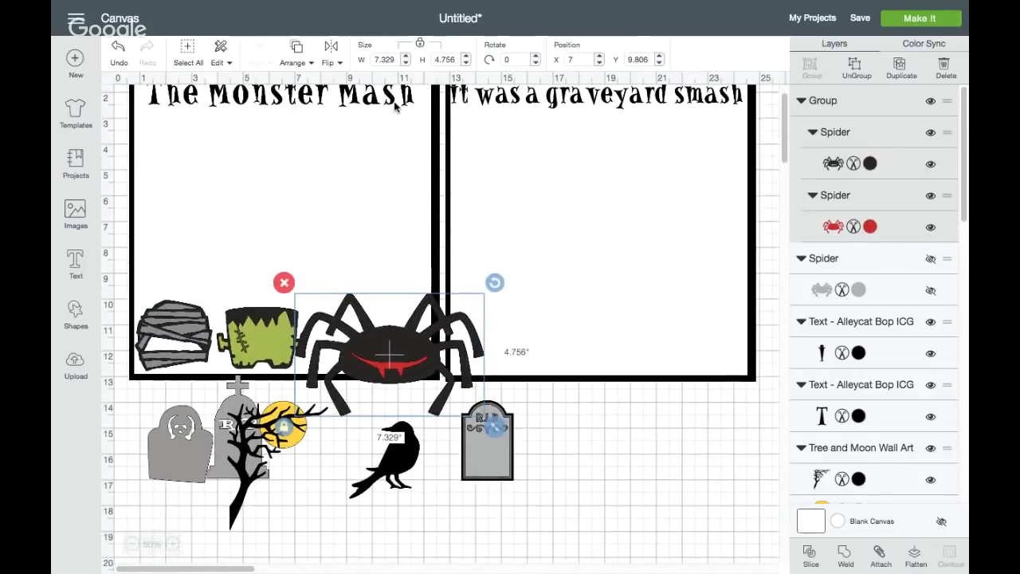
pyautogui.moveTo(391, 365); pyautogui.dragTo(372, 344)
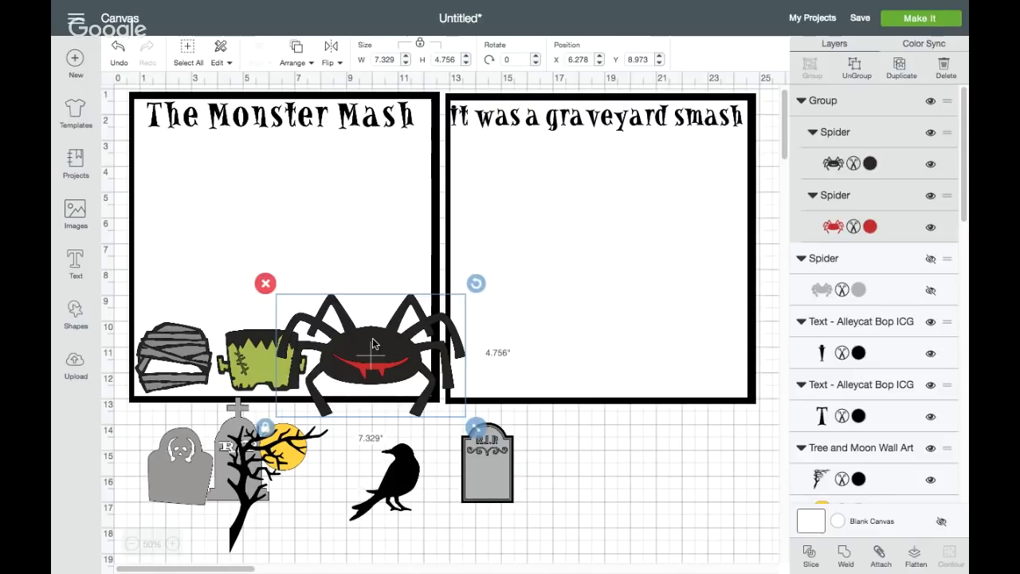
pyautogui.doubleClick(387, 59)
pyautogui.write('3')
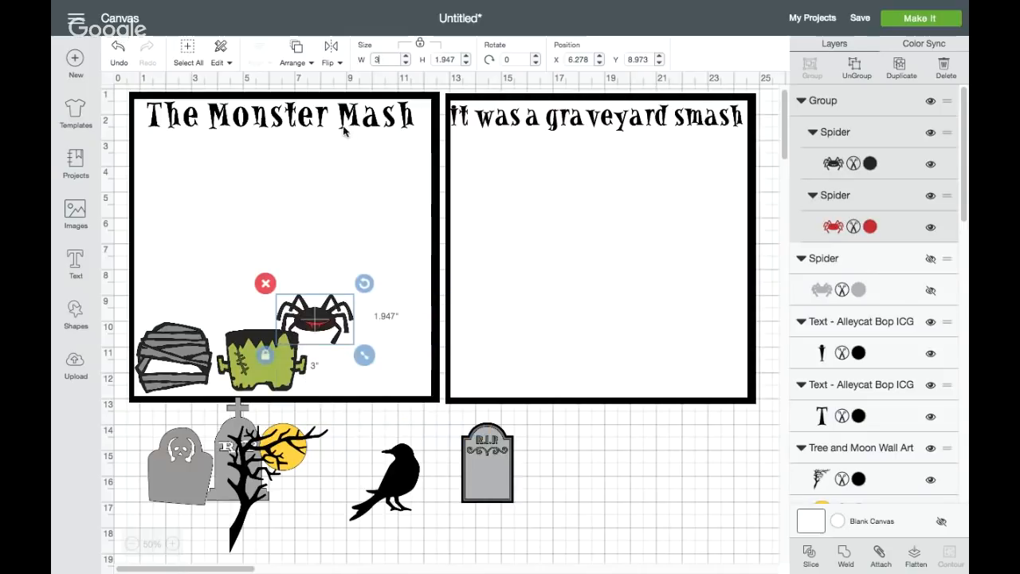
# Line up the Frankenstein head and spider along the first square's bottom edge, enlarging them to 3.75 and about 3.3 inches wide
pyautogui.moveTo(318, 324); pyautogui.dragTo(365, 365)
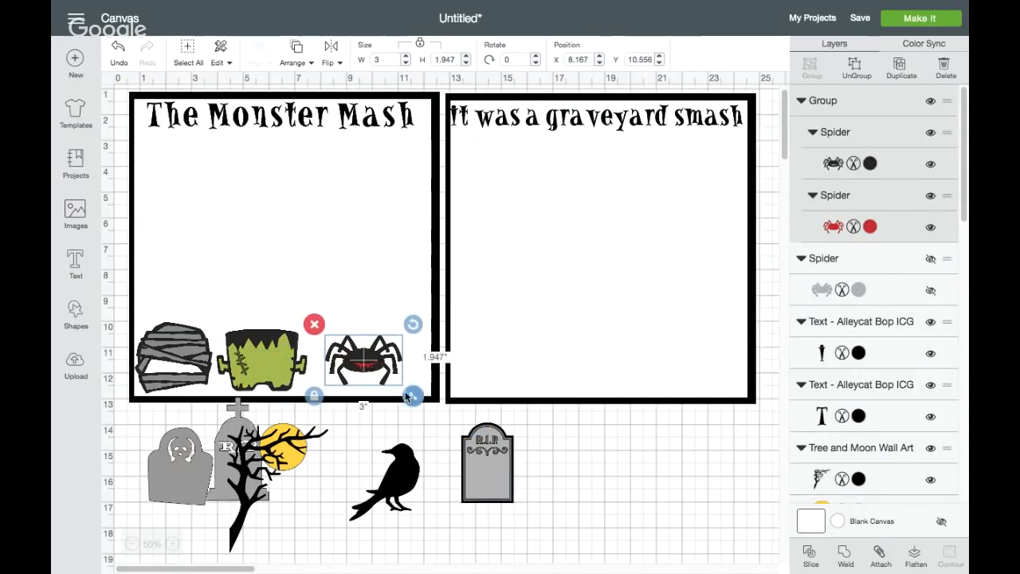
pyautogui.moveTo(410, 395); pyautogui.dragTo(415, 400)
pyautogui.moveTo(271, 366); pyautogui.dragTo(280, 366)
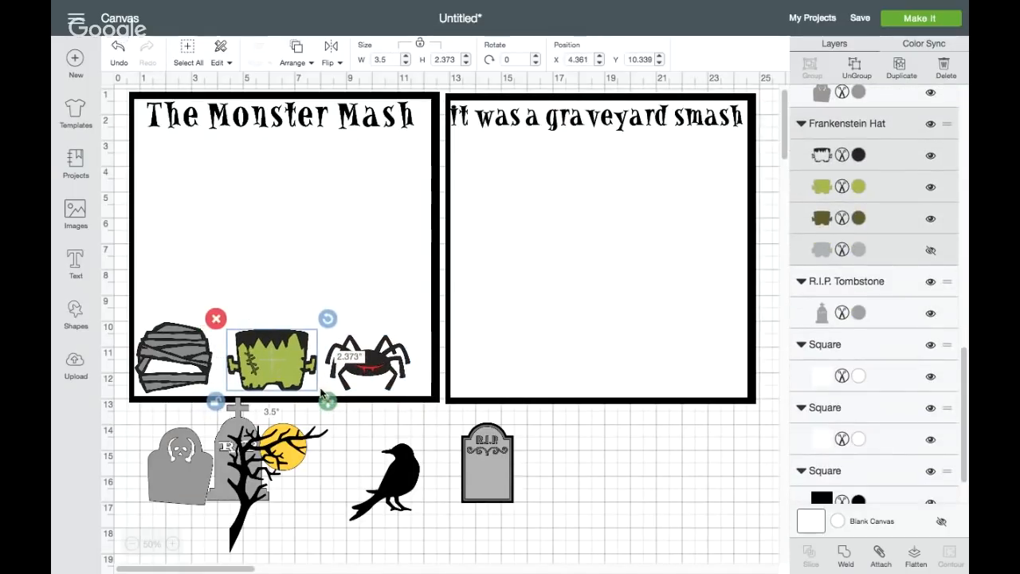
pyautogui.moveTo(327, 401); pyautogui.dragTo(334, 403)
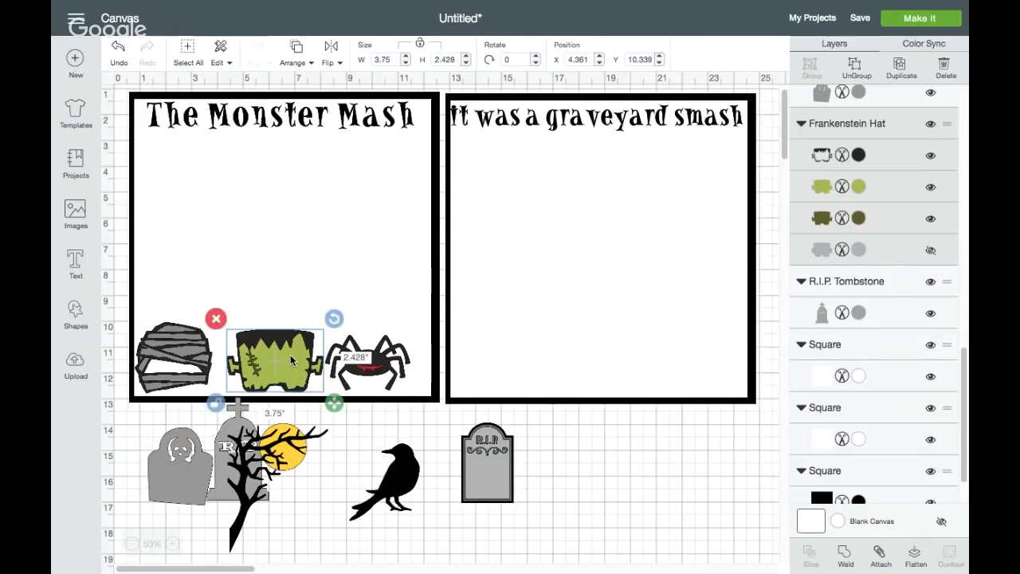
pyautogui.moveTo(291, 360); pyautogui.dragTo(291, 358)
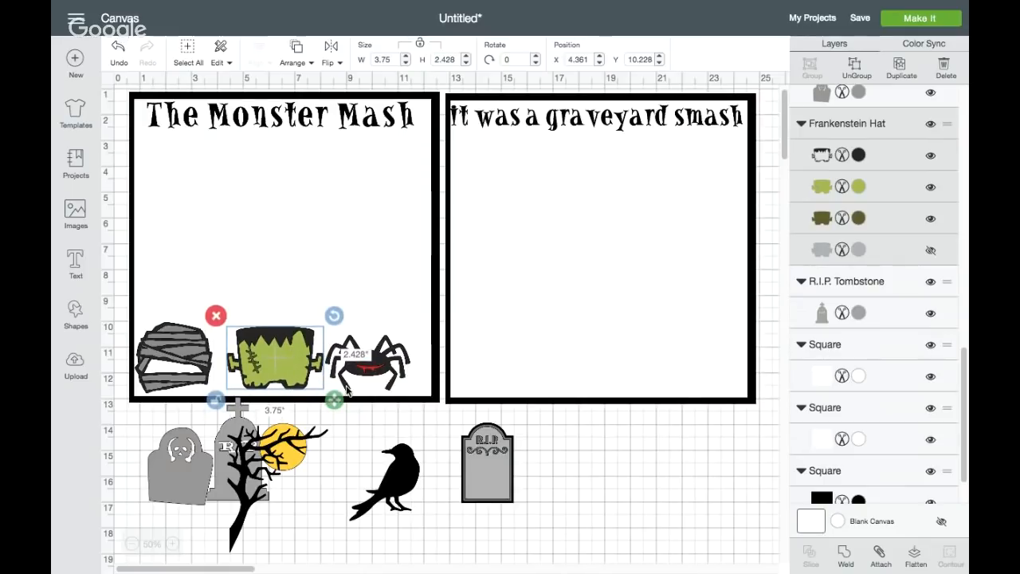
pyautogui.moveTo(375, 360); pyautogui.dragTo(383, 364)
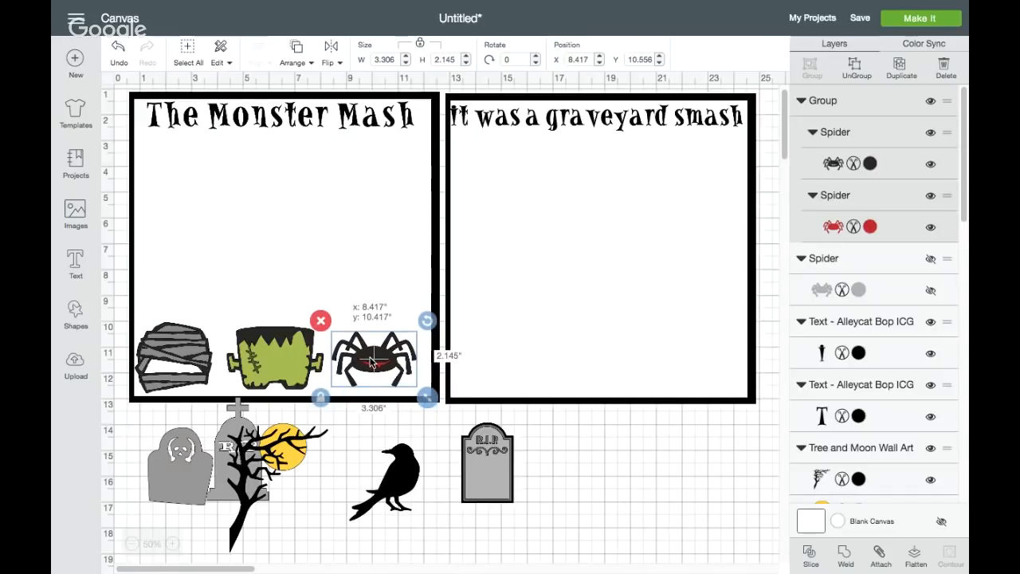
pyautogui.click(372, 441)
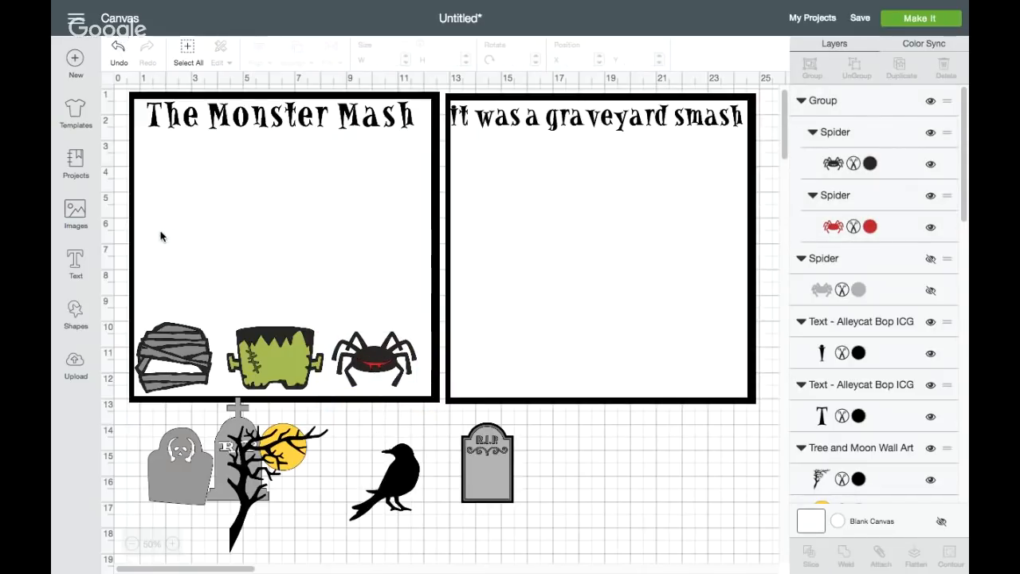
# Search the full image library, outside the Creepy Critters cartridge, for "eyes"
pyautogui.click(76, 211)
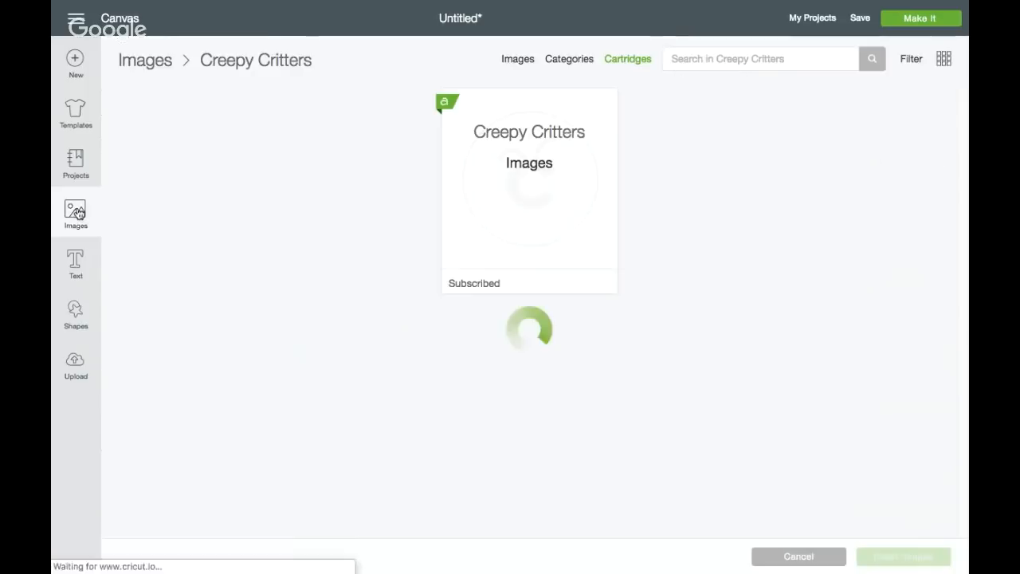
pyautogui.click(528, 59)
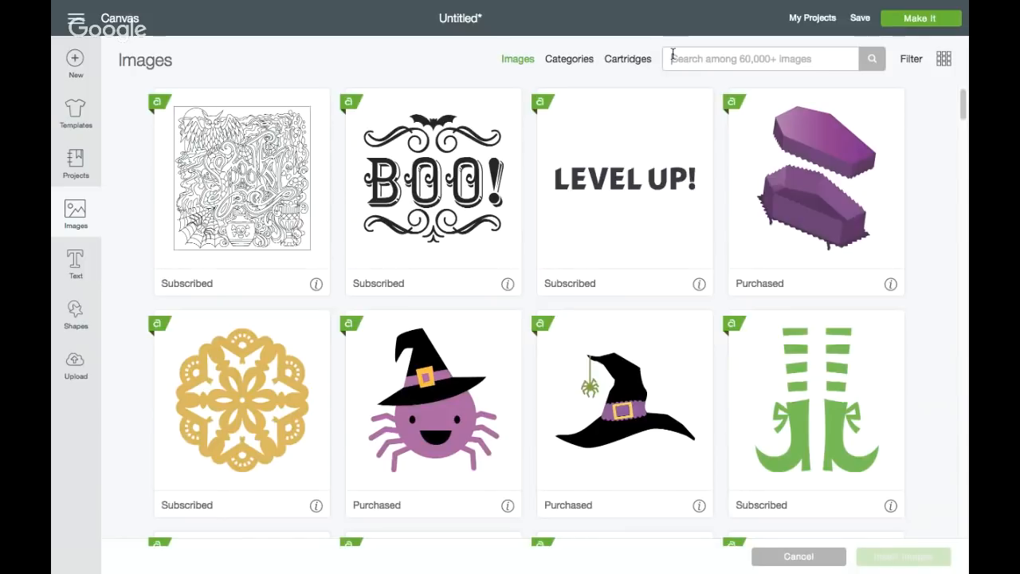
pyautogui.click(669, 58)
pyautogui.write('lees')
pyautogui.press('Return')
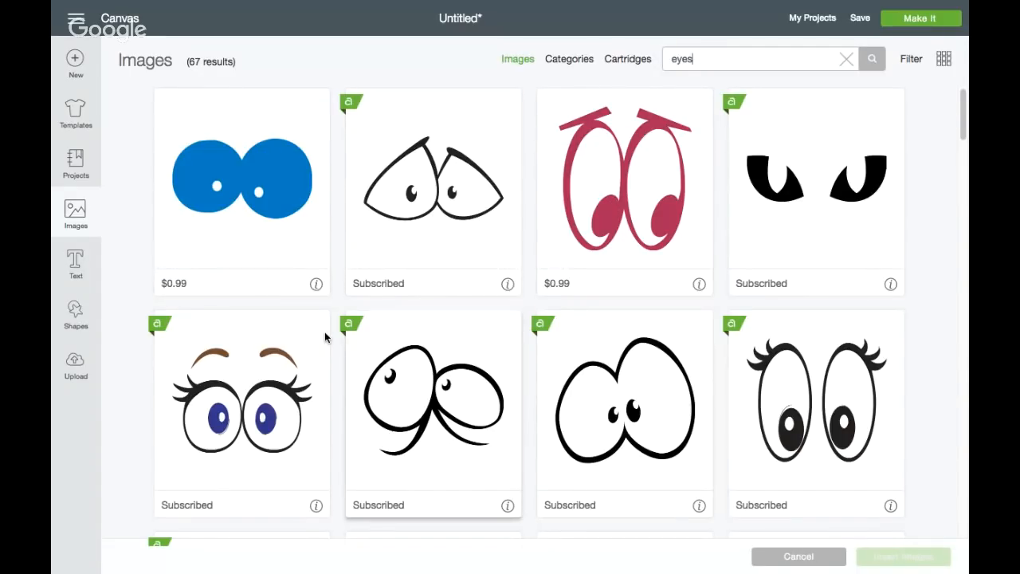
# Find the droopy-lidded cartoon eyes with black pupils nearly touching in the search results and insert them onto the canvas
pyautogui.scroll(-6, 263, 362)
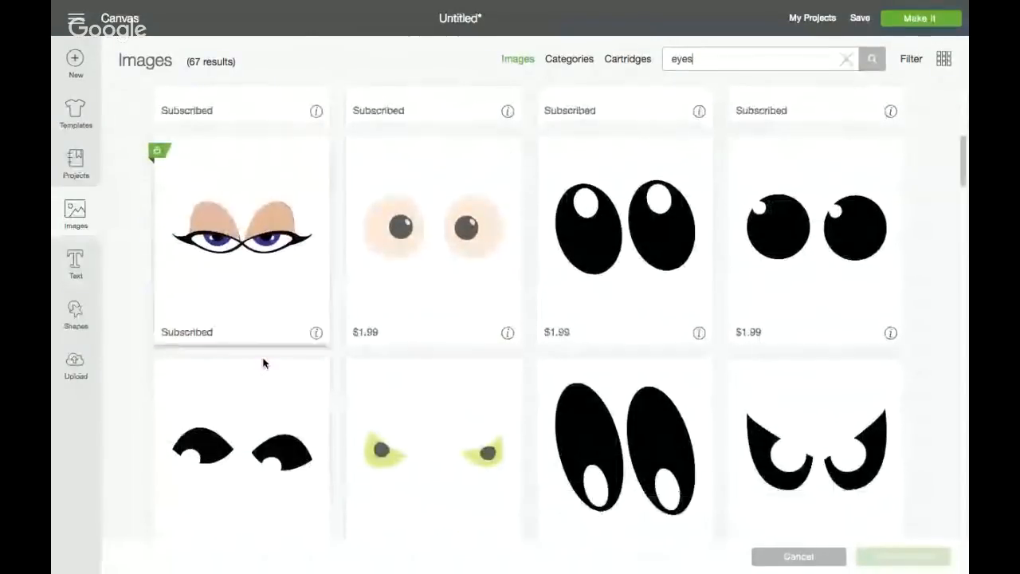
pyautogui.scroll(-2, 263, 362)
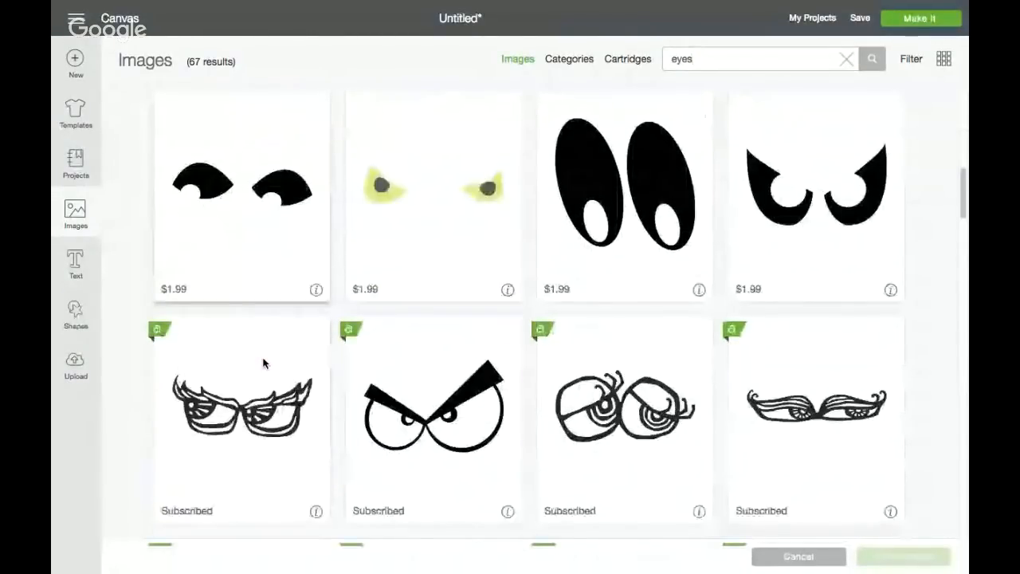
pyautogui.scroll(-1, 263, 362)
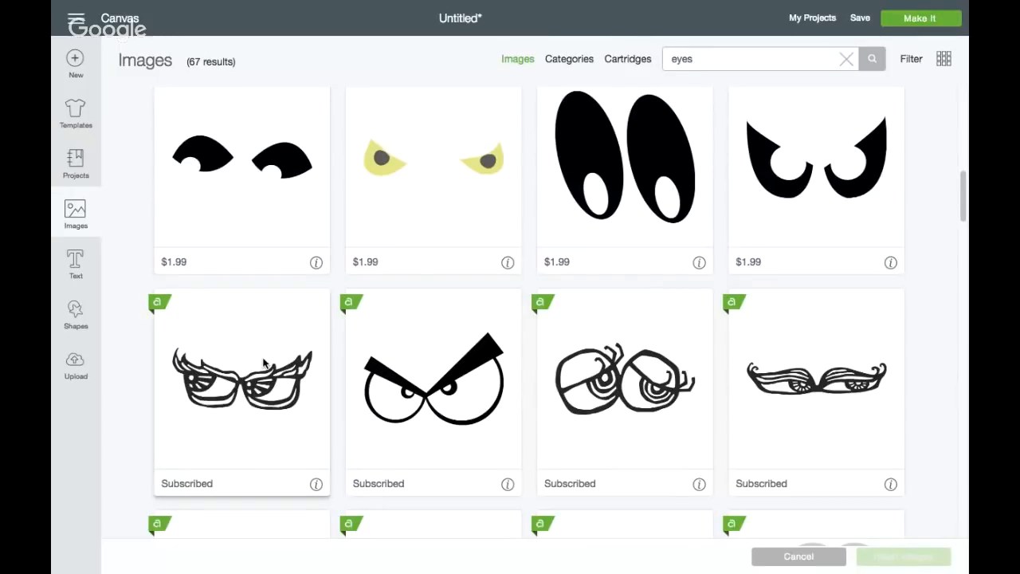
pyautogui.scroll(-5, 263, 362)
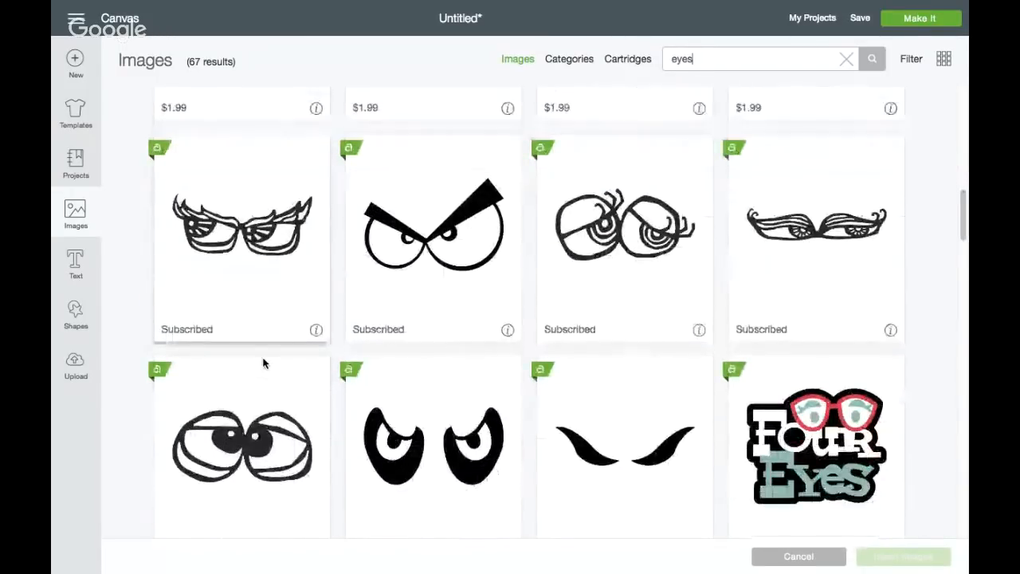
pyautogui.click(259, 363)
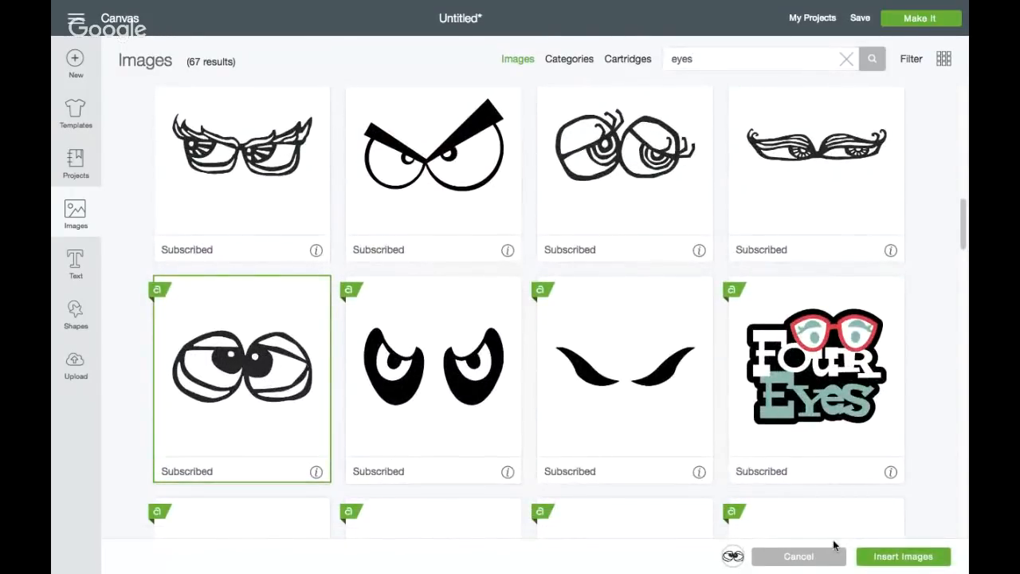
pyautogui.click(878, 562)
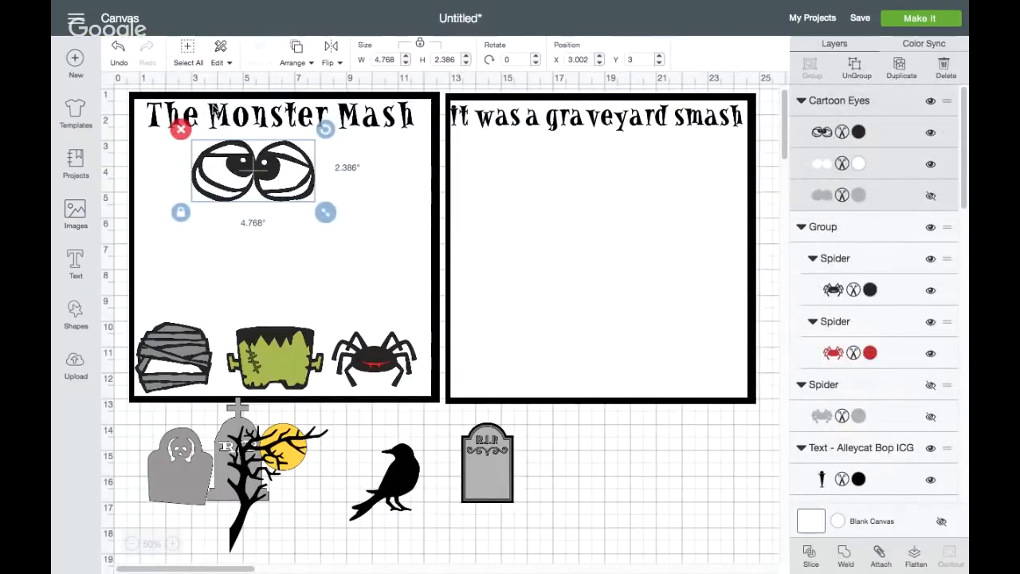
# Move the Frankenstein head and cartoon eyes below the second square and fit the eyes onto the face at about 1.9 inches wide
pyautogui.moveTo(226, 167); pyautogui.dragTo(599, 431)
pyautogui.moveTo(301, 338); pyautogui.dragTo(647, 462)
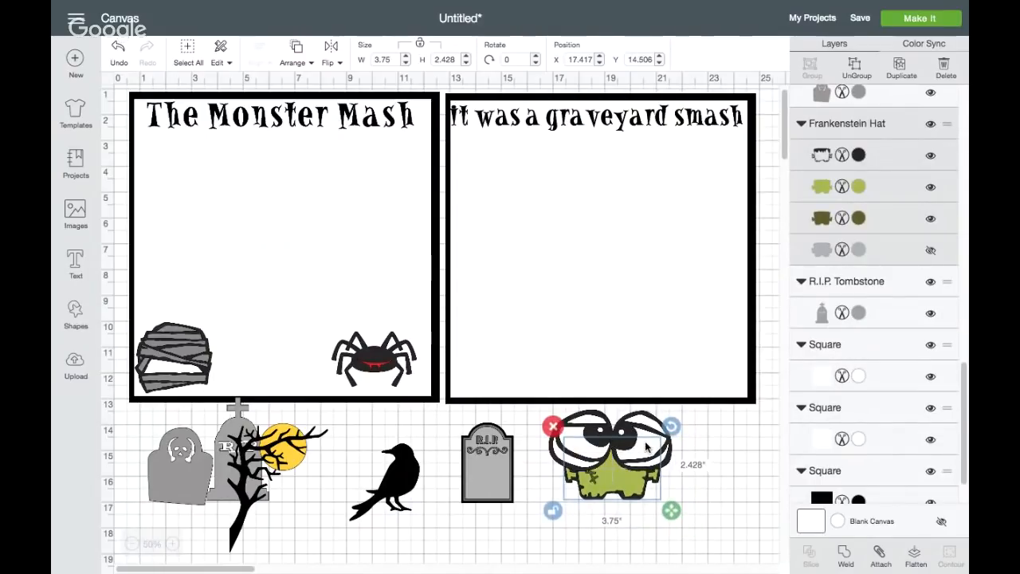
pyautogui.click(645, 447)
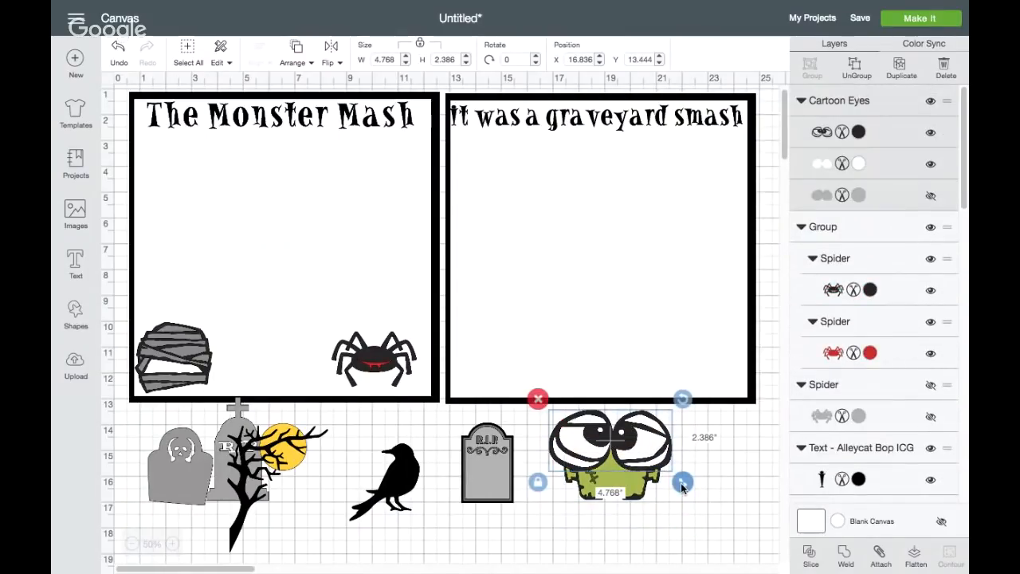
pyautogui.moveTo(682, 486); pyautogui.dragTo(642, 486)
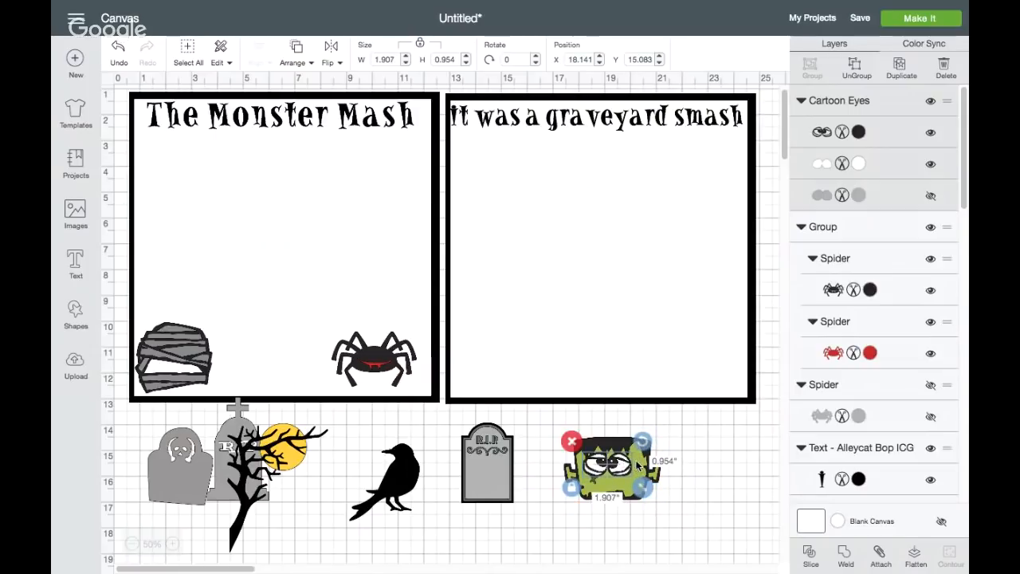
pyautogui.click(645, 466)
pyautogui.moveTo(637, 469); pyautogui.dragTo(627, 466)
pyautogui.click(646, 525)
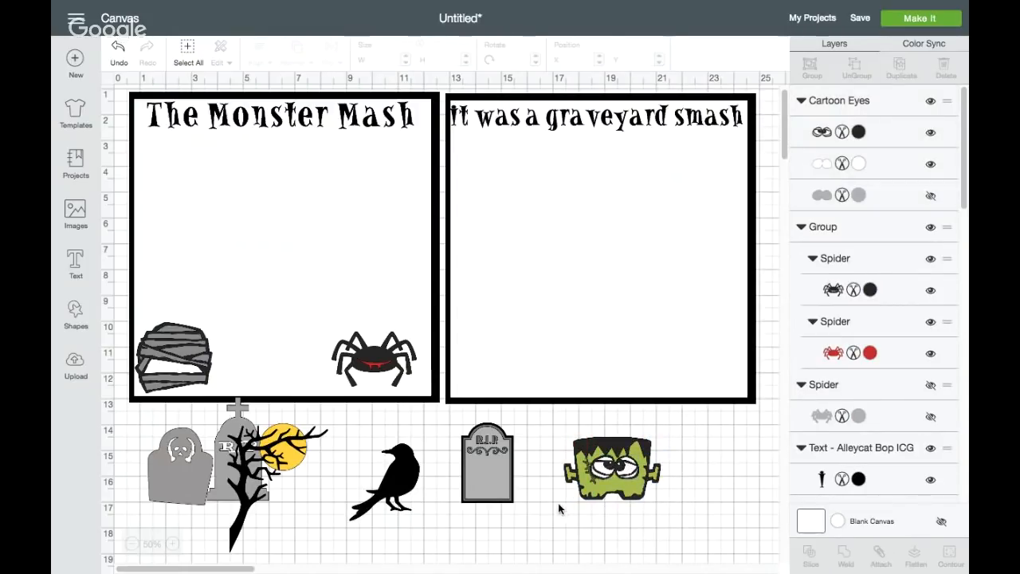
pyautogui.moveTo(555, 507); pyautogui.dragTo(684, 416)
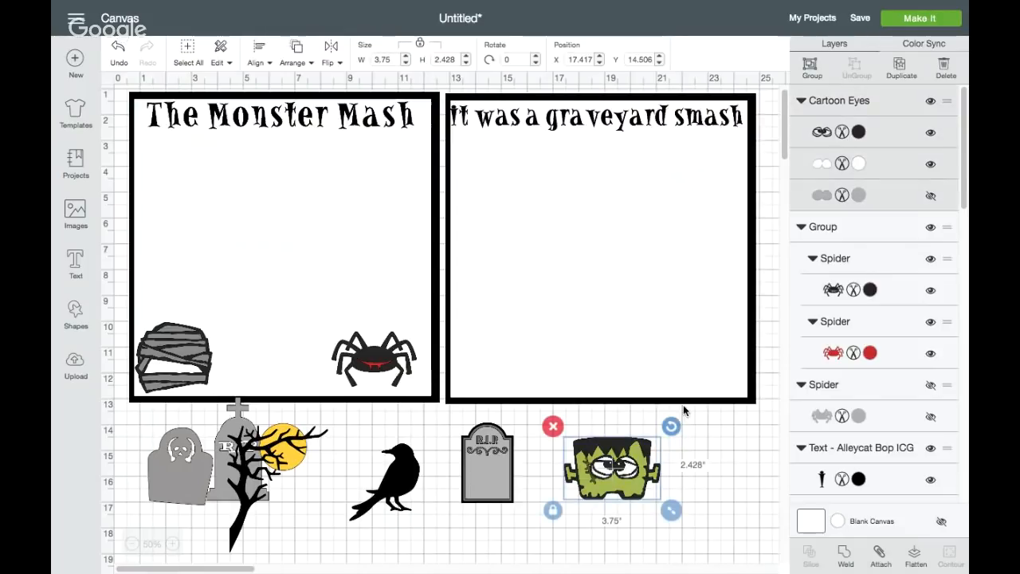
pyautogui.click(811, 67)
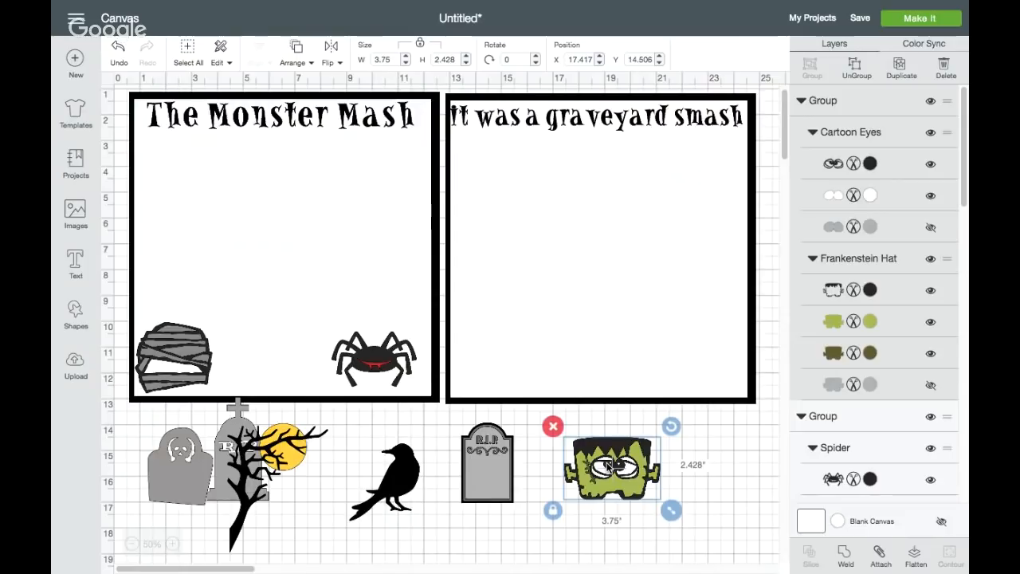
pyautogui.click(855, 70)
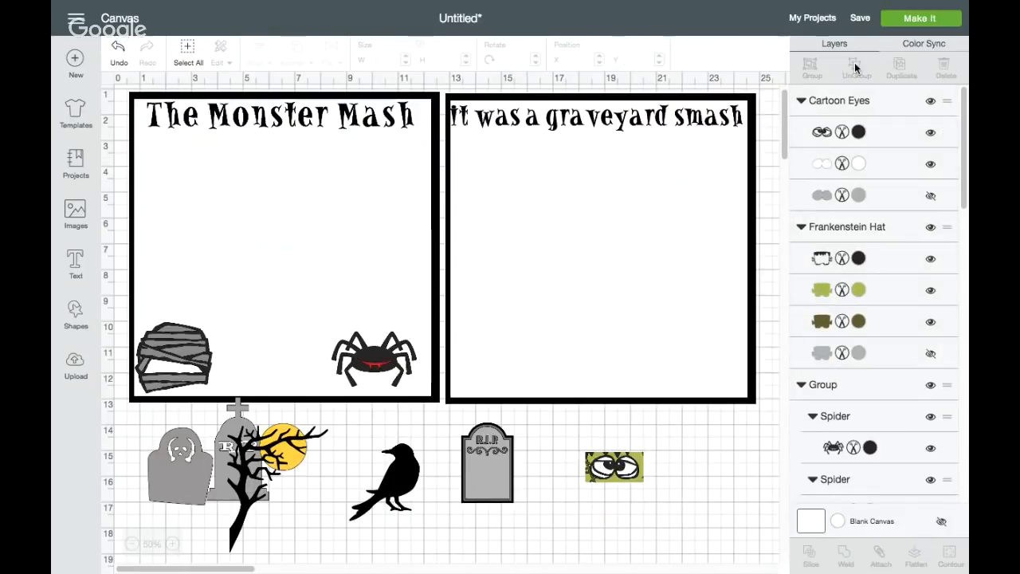
# Make two duplicates of the cartoon eyes and place them beside the Frankenstein head, below the second square
pyautogui.click(621, 478)
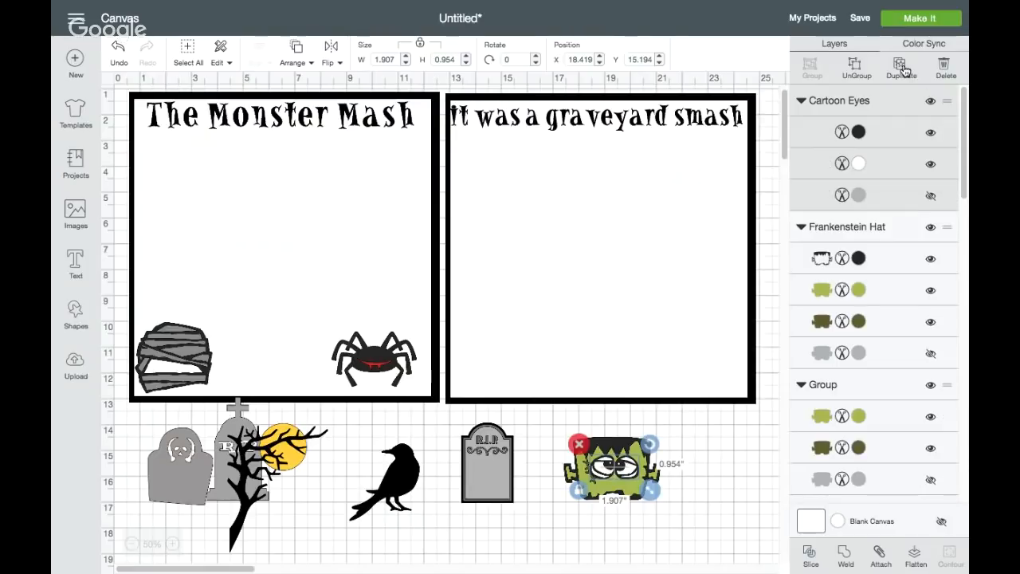
pyautogui.click(901, 68)
pyautogui.click(901, 69)
pyautogui.moveTo(646, 494); pyautogui.dragTo(723, 442)
pyautogui.click(644, 482)
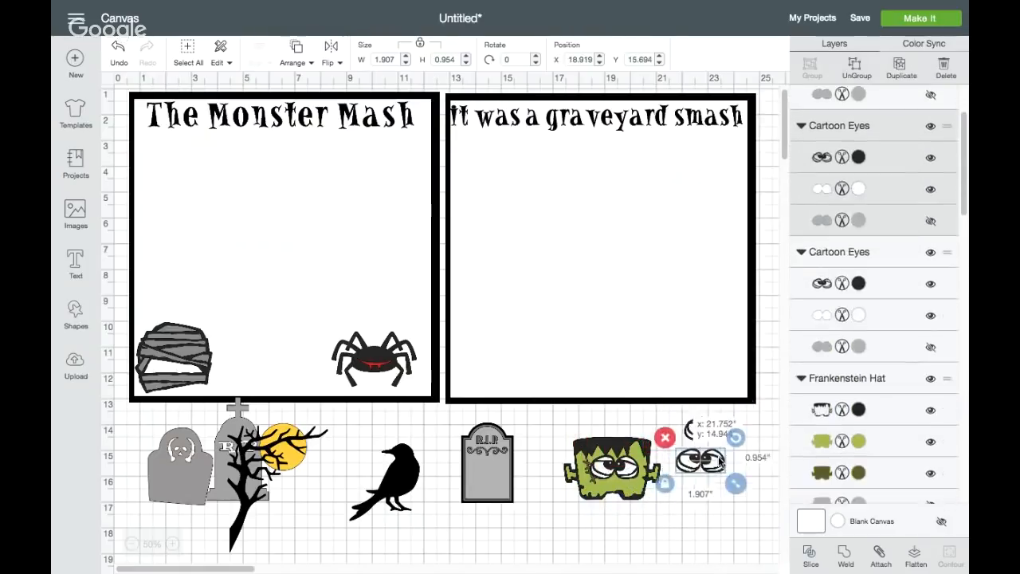
pyautogui.moveTo(644, 482); pyautogui.dragTo(731, 457)
# Group the Frankenstein head with its eyes and move it back between the mummy and spider in the first square
pyautogui.click(568, 431)
pyautogui.moveTo(568, 430); pyautogui.dragTo(672, 520)
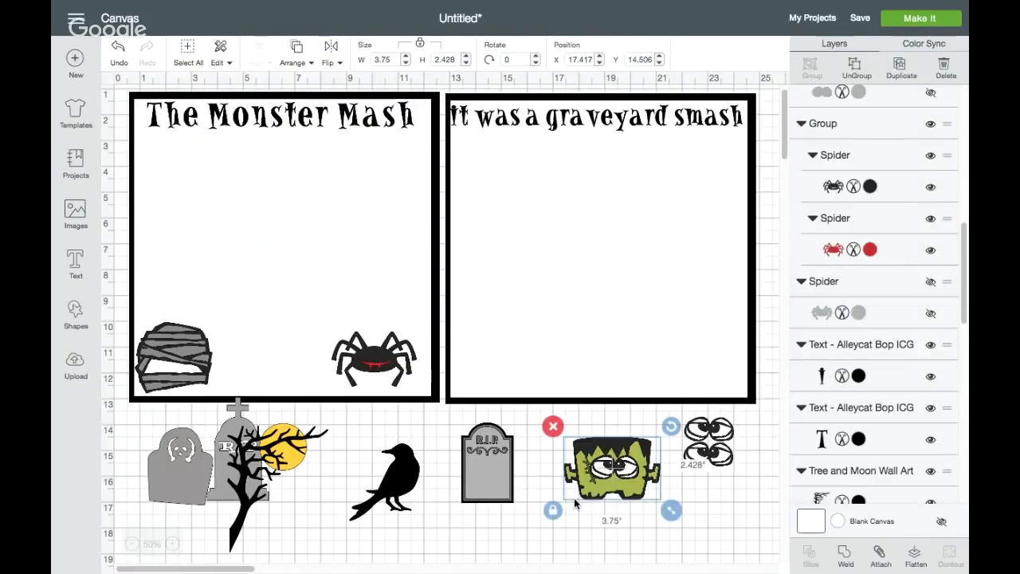
pyautogui.moveTo(632, 478); pyautogui.dragTo(300, 374)
# Move the mummy head below the second square and place one pair of duplicate eyes in its face opening, sent to the back
pyautogui.moveTo(193, 351); pyautogui.dragTo(647, 440)
pyautogui.moveTo(721, 454); pyautogui.dragTo(637, 461)
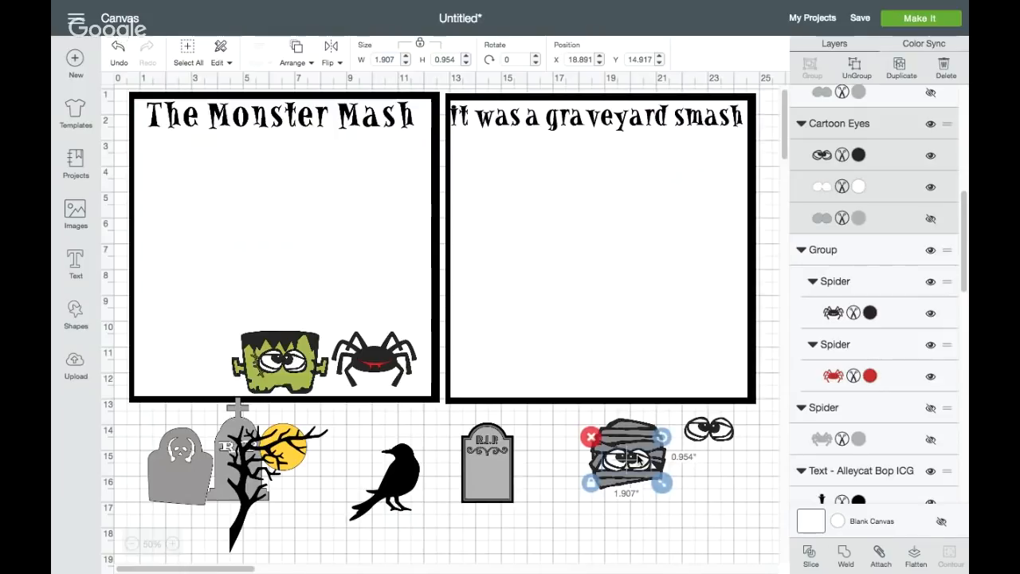
pyautogui.click(296, 50)
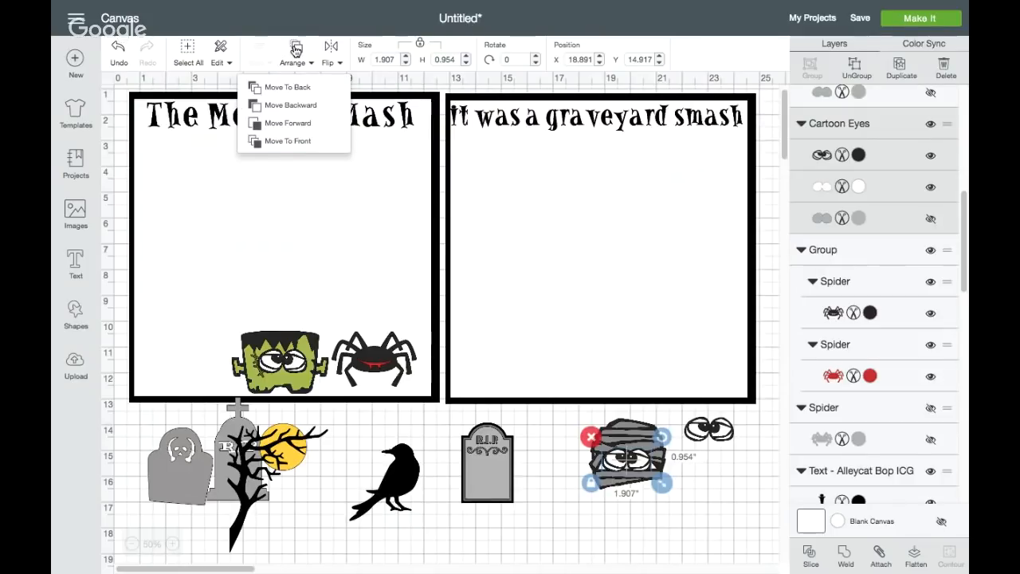
pyautogui.click(296, 87)
pyautogui.click(644, 529)
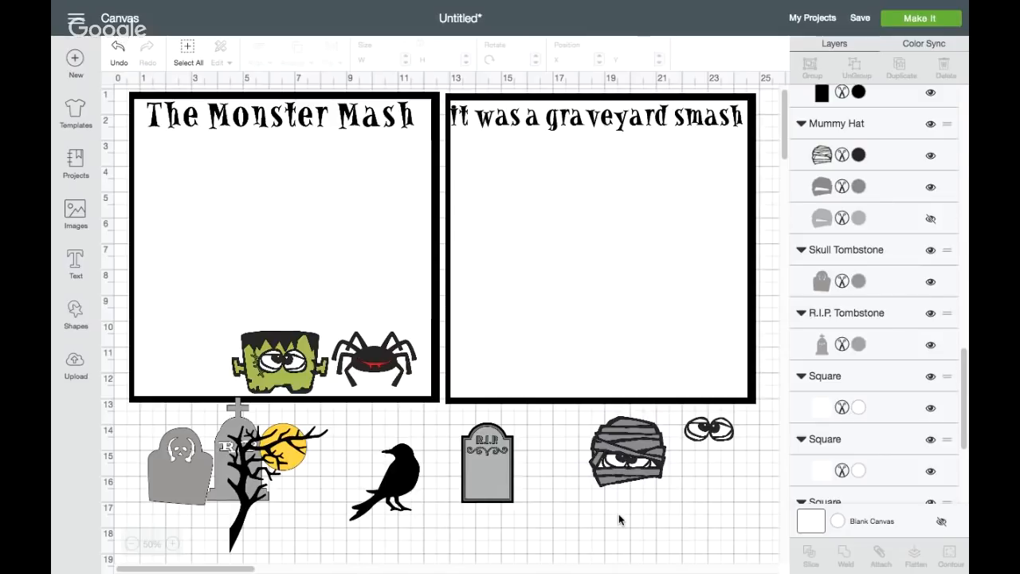
# Group the mummy head with its eyes and return it to the first square, beside the Frankenstein head
pyautogui.moveTo(587, 486); pyautogui.dragTo(670, 419)
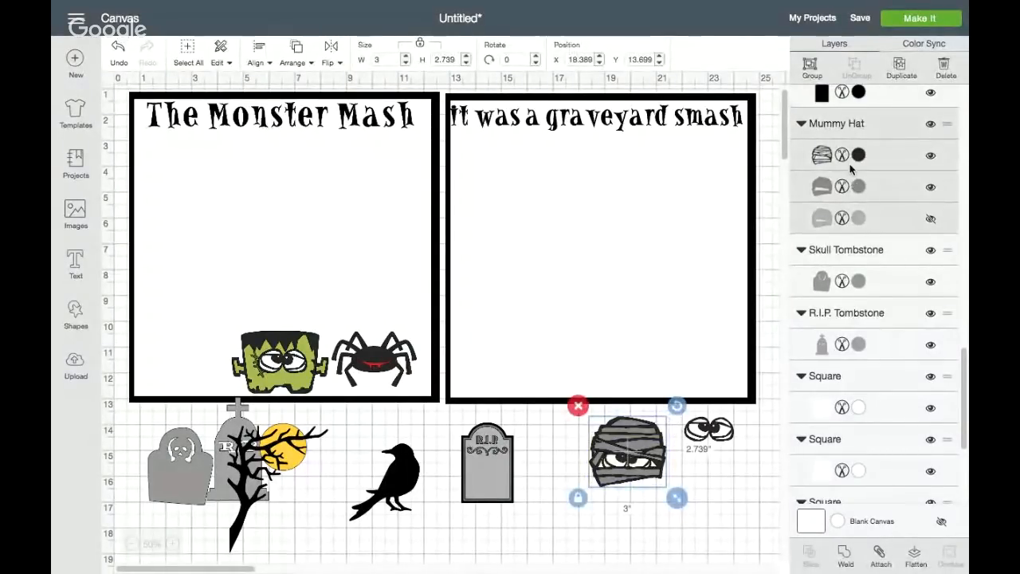
pyautogui.click(811, 68)
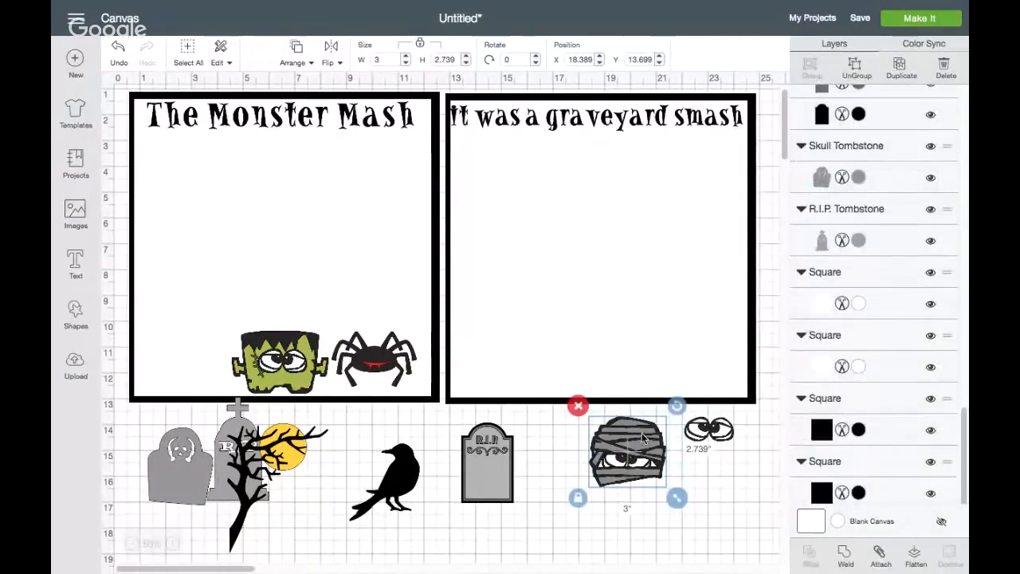
pyautogui.moveTo(643, 436); pyautogui.dragTo(197, 341)
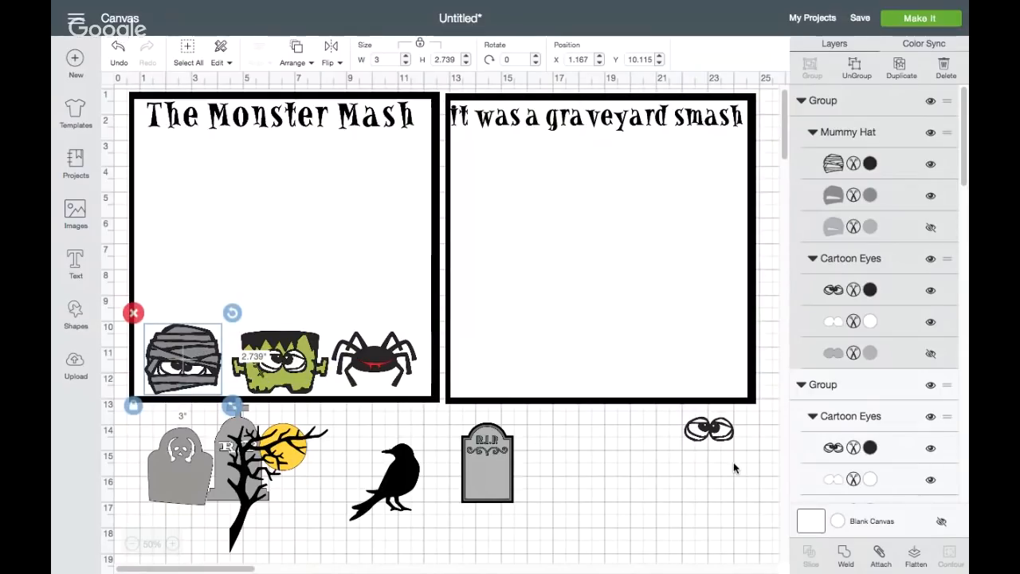
# Move the spider below the second square, fit the remaining eyes on it at about 1.3 inches wide, and flip the eyes horizontally
pyautogui.moveTo(374, 361); pyautogui.dragTo(643, 461)
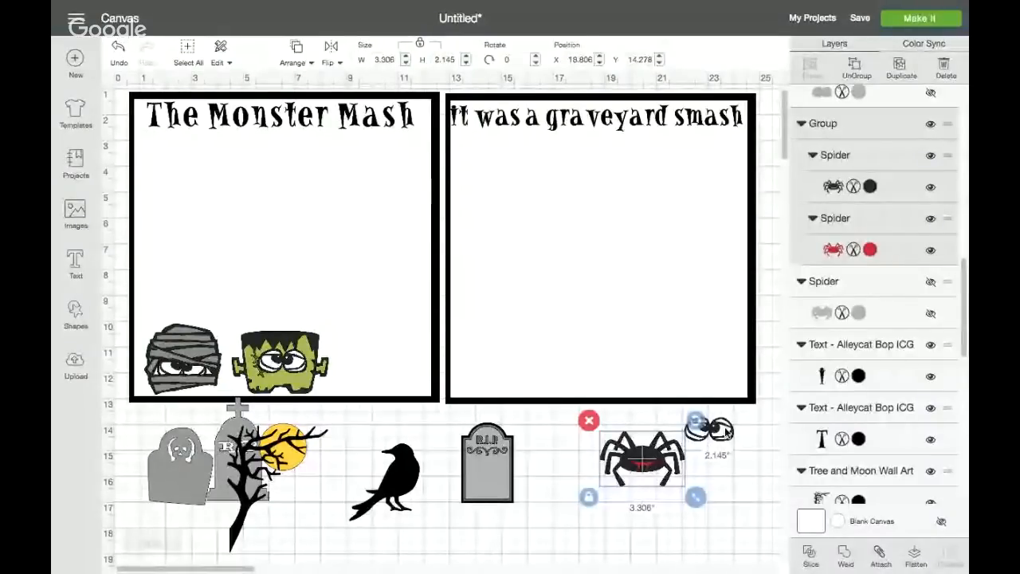
pyautogui.click(721, 431)
pyautogui.moveTo(722, 431); pyautogui.dragTo(651, 452)
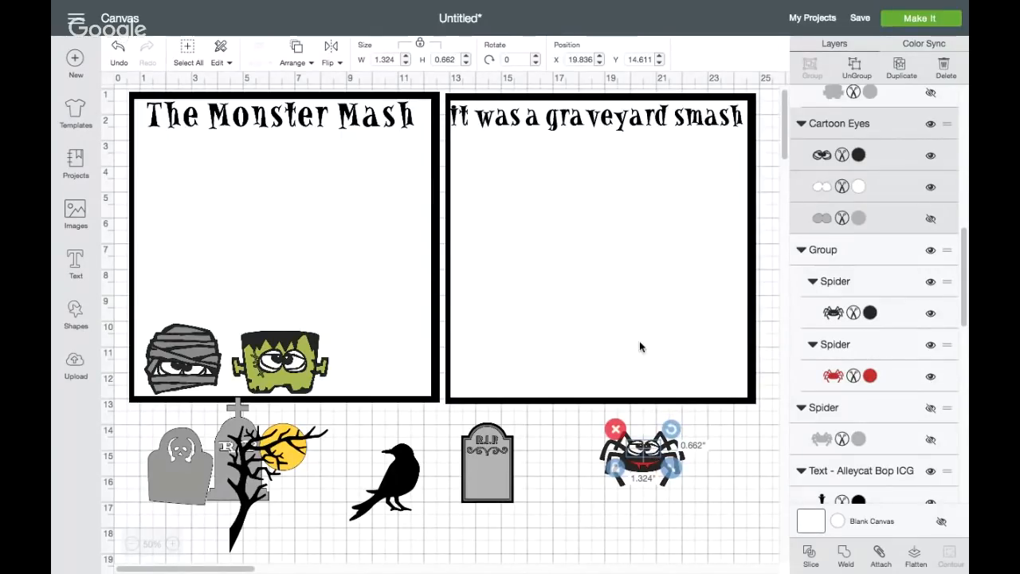
pyautogui.click(332, 56)
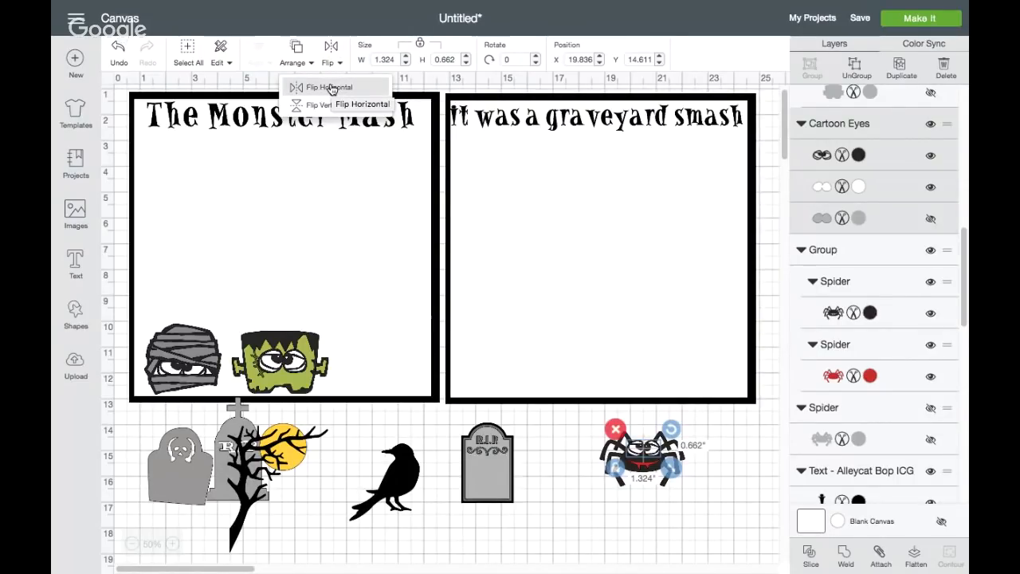
pyautogui.click(331, 88)
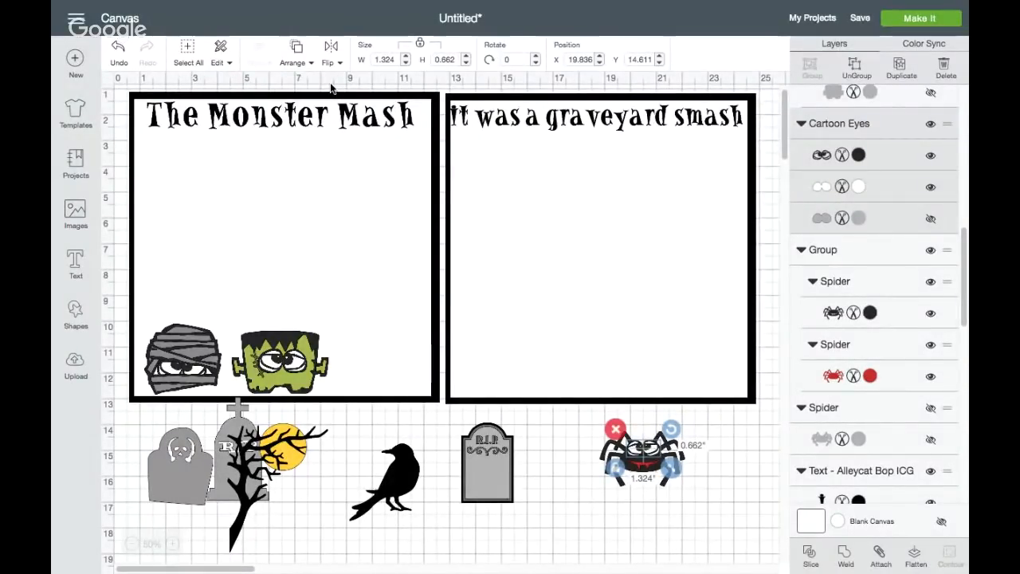
# Flip the cartoon eyes on the spider vertically
pyautogui.click(327, 62)
pyautogui.click(330, 114)
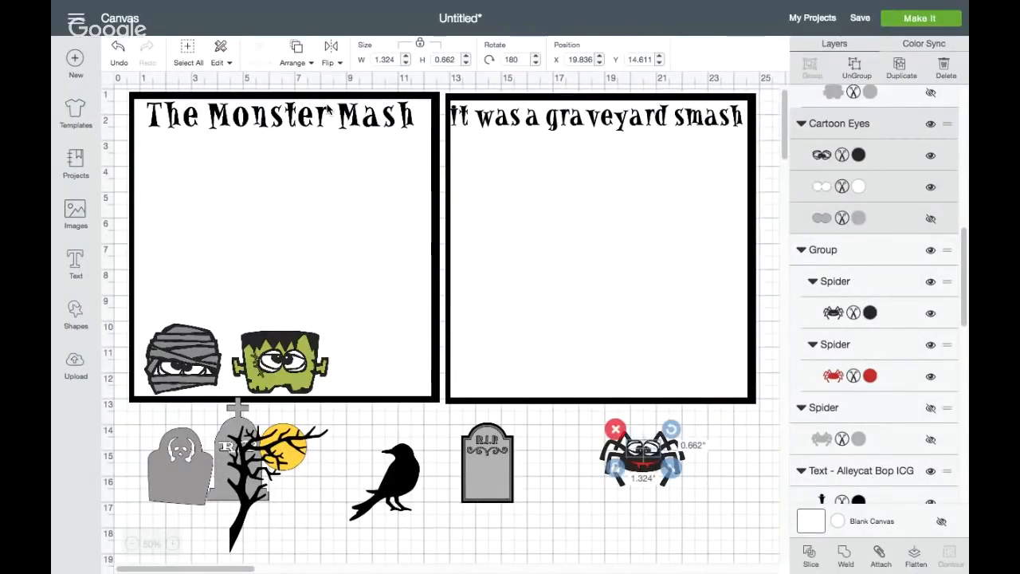
pyautogui.click(570, 518)
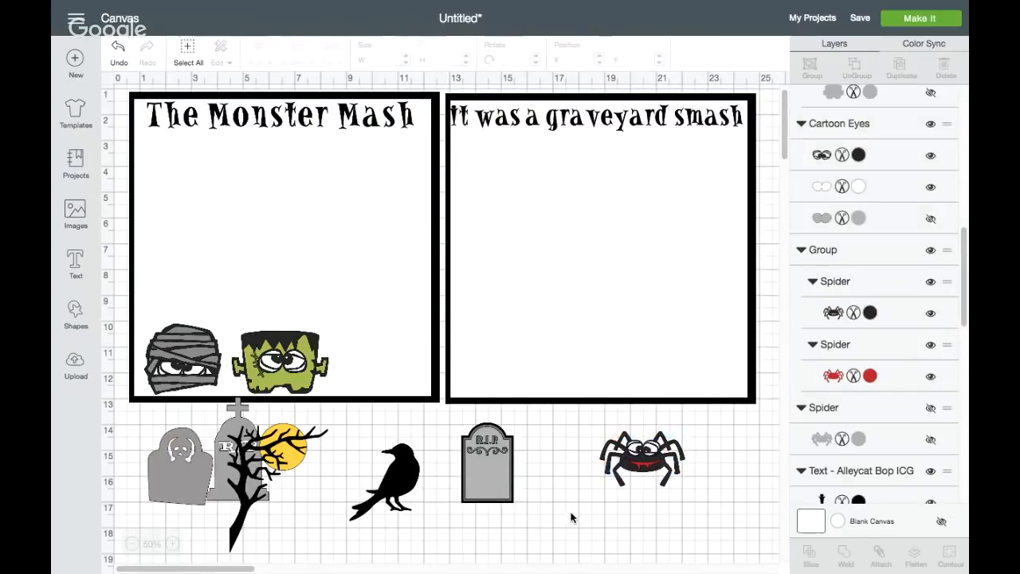
# Group the spider with its eyes and return it to the first square, beside the Frankenstein head
pyautogui.moveTo(595, 492); pyautogui.dragTo(697, 419)
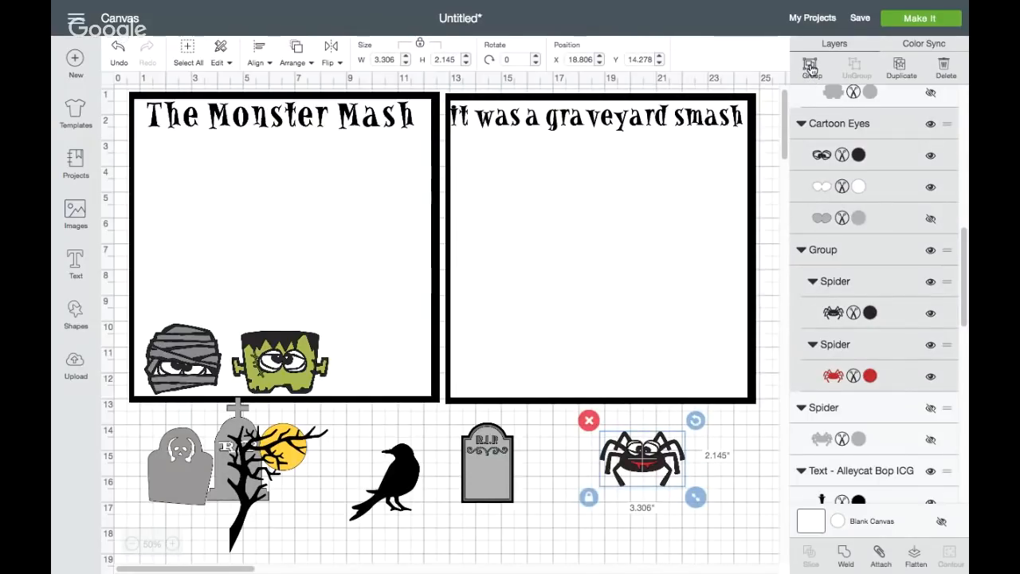
pyautogui.click(811, 69)
pyautogui.moveTo(641, 478); pyautogui.dragTo(382, 376)
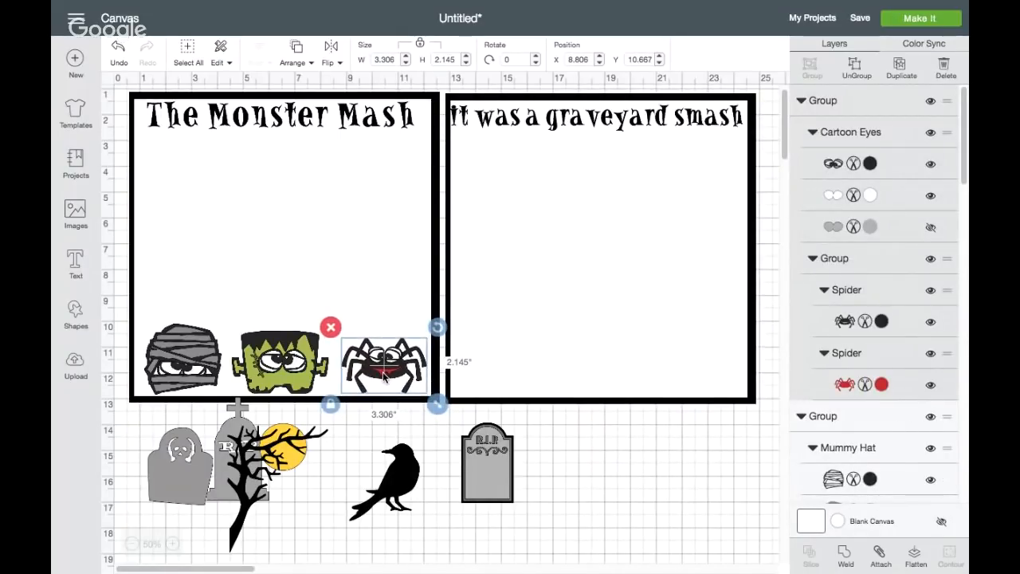
pyautogui.click(411, 533)
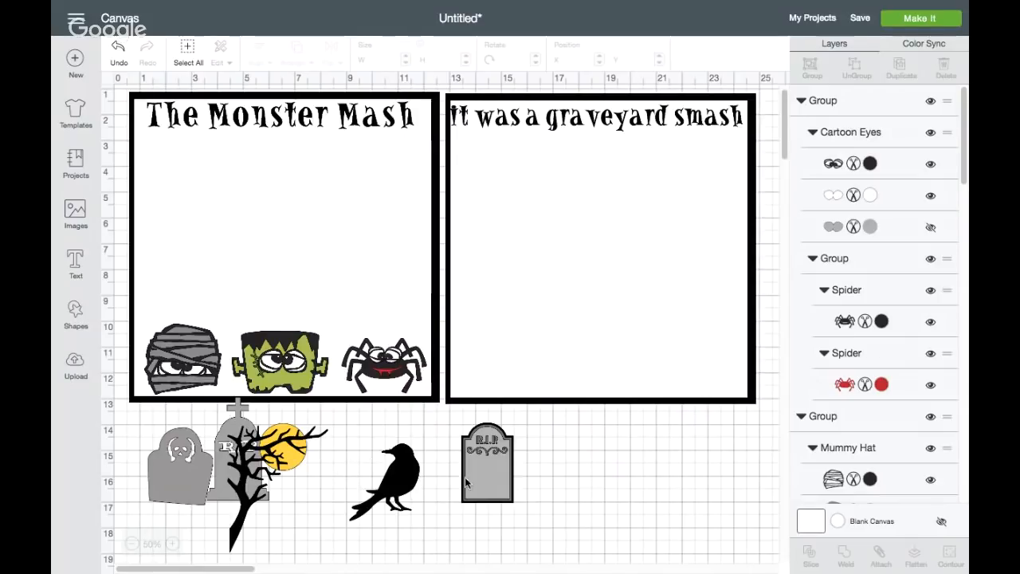
# Move the tree and moon image off the grey tombstones to the empty area below the second square, beside the framed R.I.P. tombstone
pyautogui.moveTo(270, 467); pyautogui.dragTo(606, 464)
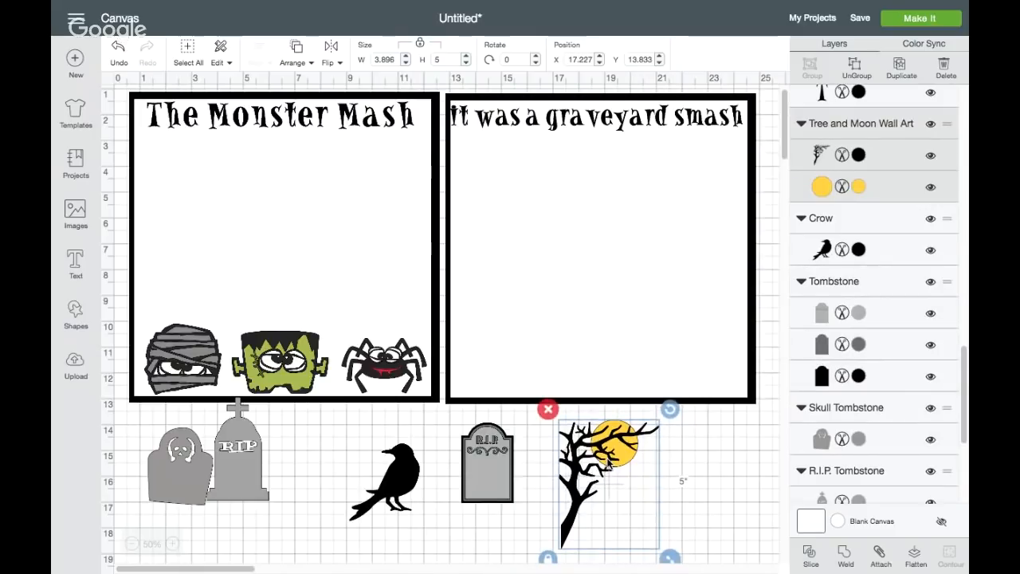
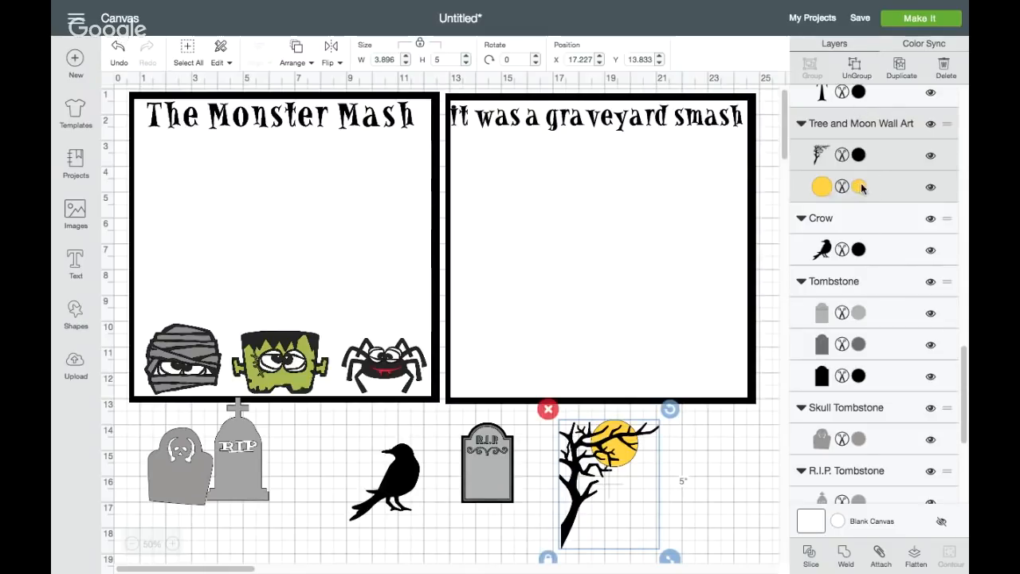
# Hide the yellow moon layer of the tree image and move the framed R.I.P. tombstone into the second square's lower right corner
pyautogui.click(930, 190)
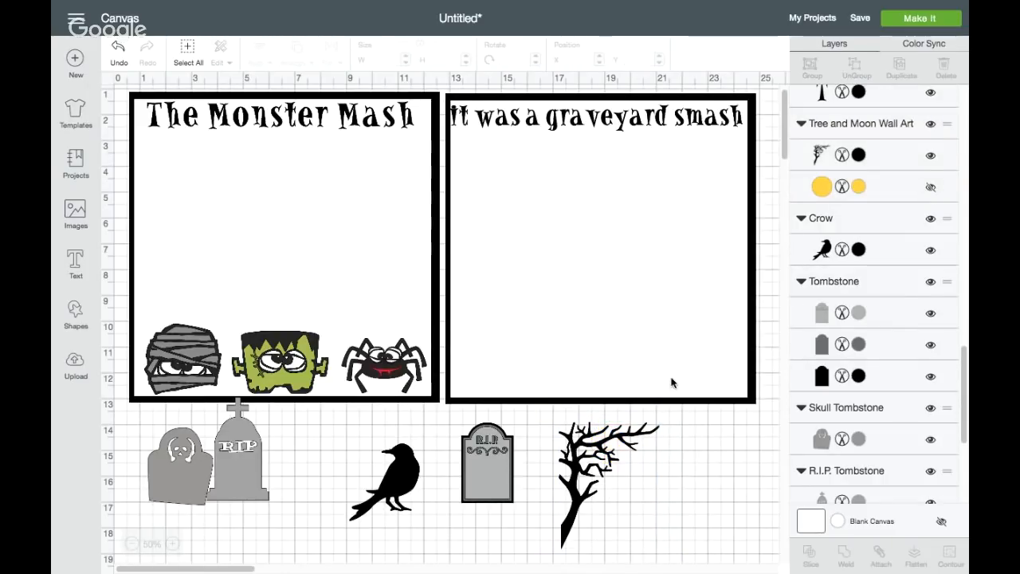
pyautogui.click(607, 451)
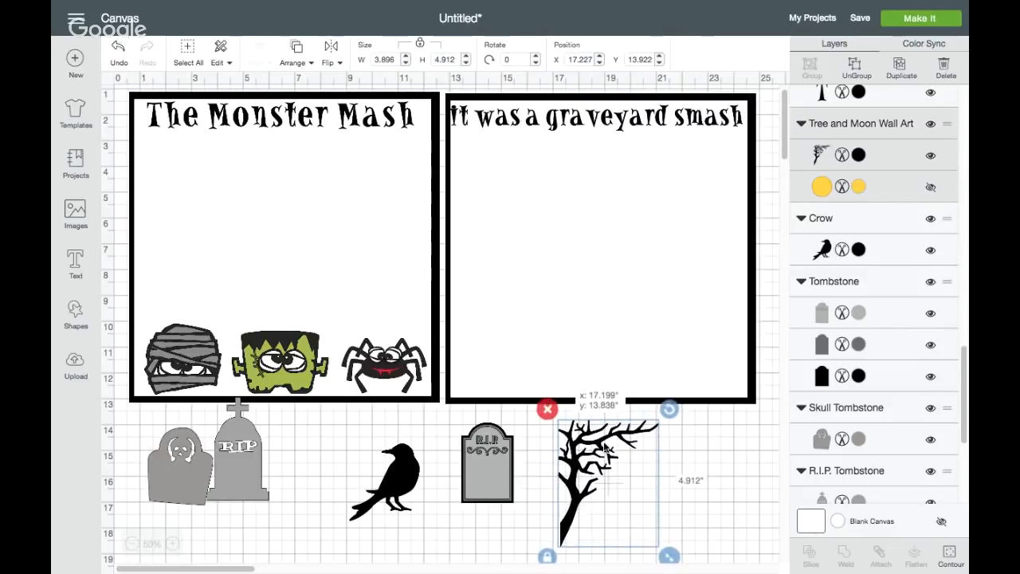
pyautogui.moveTo(475, 459); pyautogui.dragTo(694, 340)
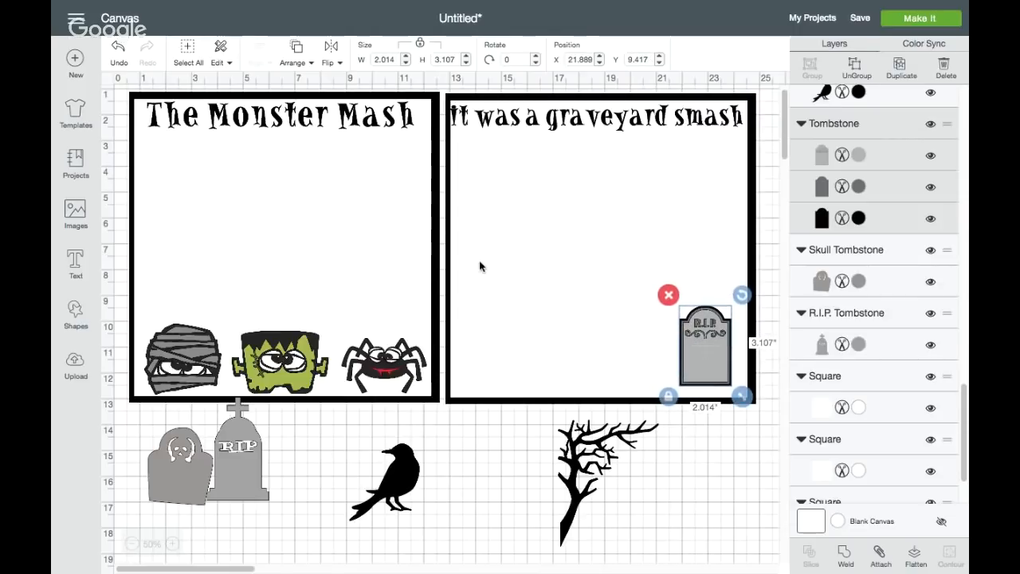
# Search the image library for grass and insert the two-tone green grass clump with tall dark green blades
pyautogui.click(76, 212)
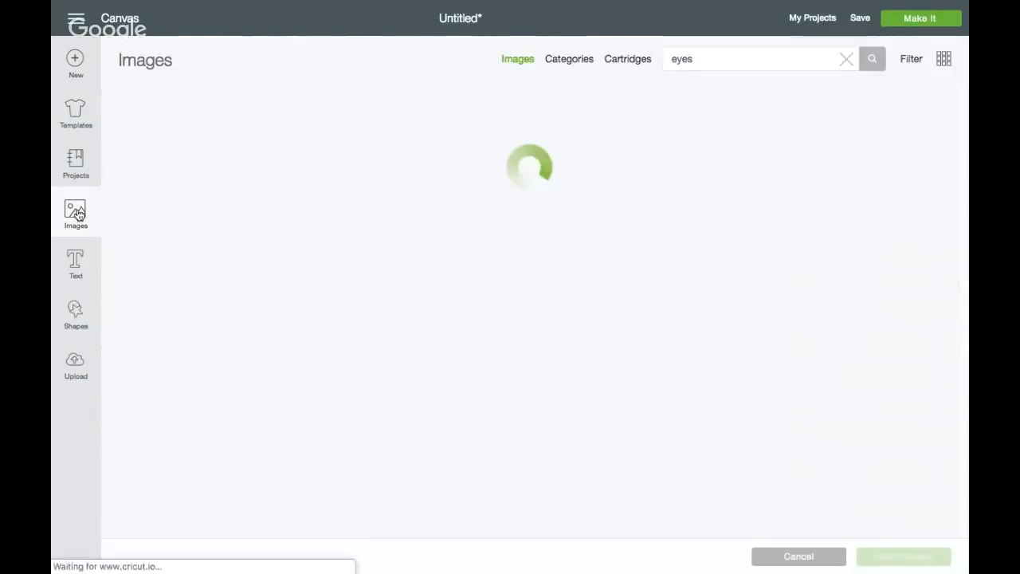
pyautogui.doubleClick(686, 63)
pyautogui.write('grass')
pyautogui.press('Return')
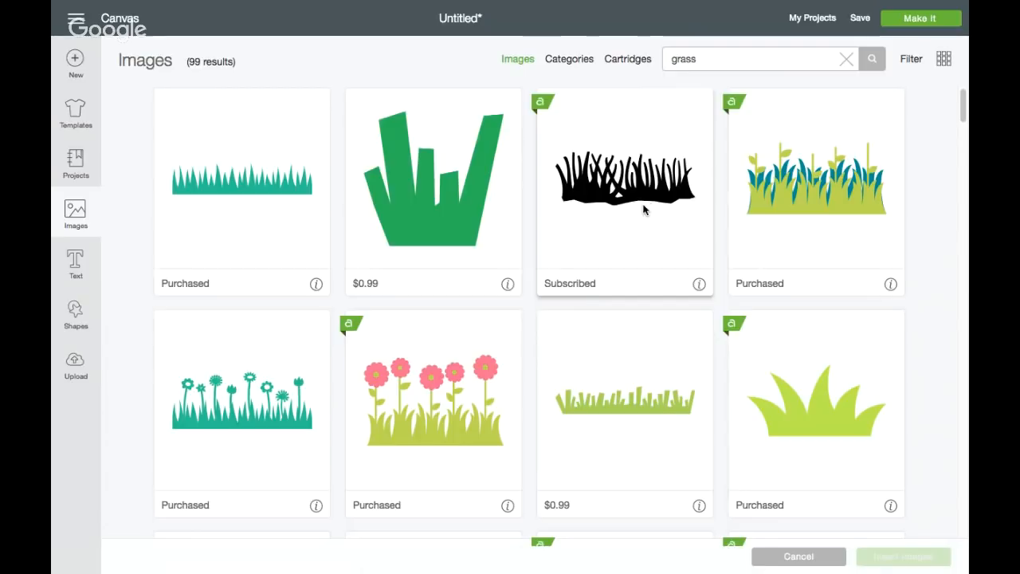
pyautogui.scroll(-5, 645, 201)
pyautogui.scroll(-5, 644, 209)
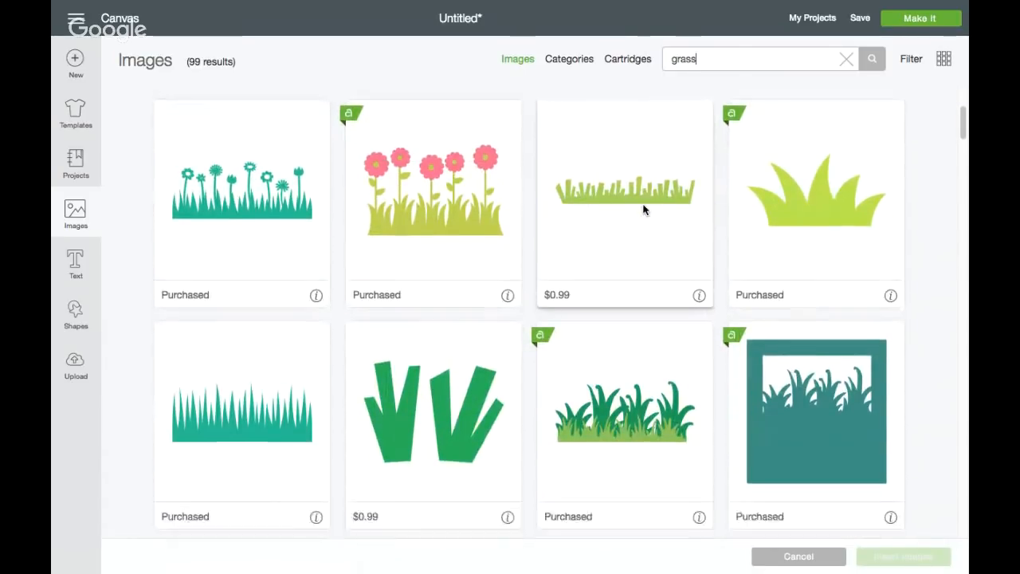
pyautogui.scroll(-4, 644, 209)
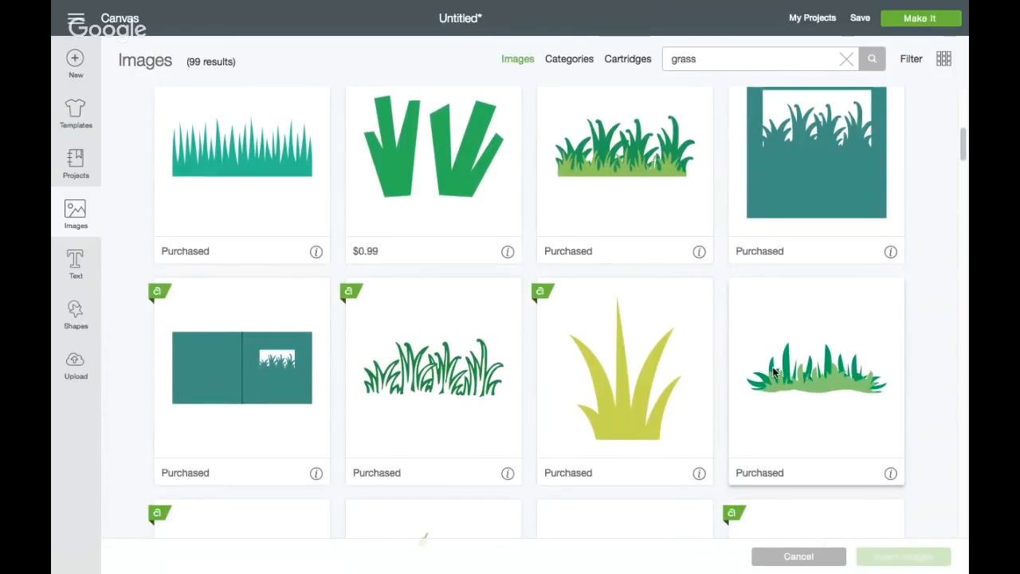
pyautogui.click(771, 368)
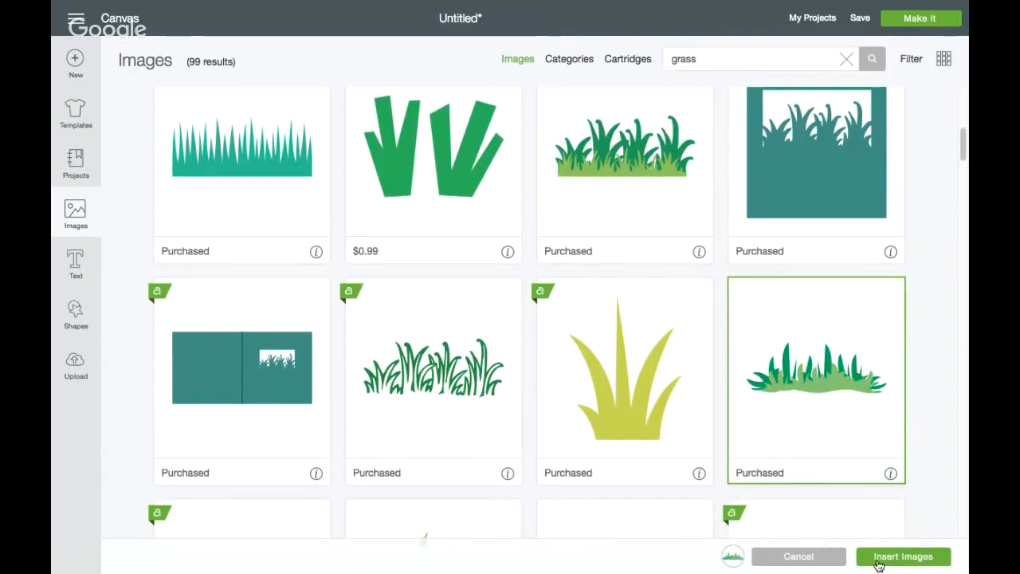
pyautogui.click(877, 563)
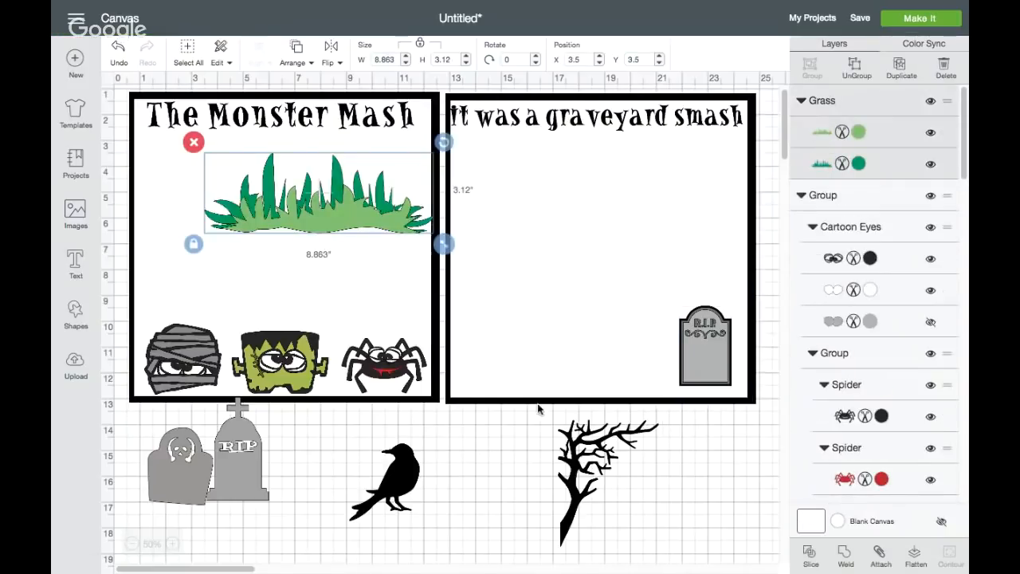
# Move the green grass to the lower part of the second square and stretch it unproportionally to 11 inches wide
pyautogui.moveTo(355, 213); pyautogui.dragTo(623, 365)
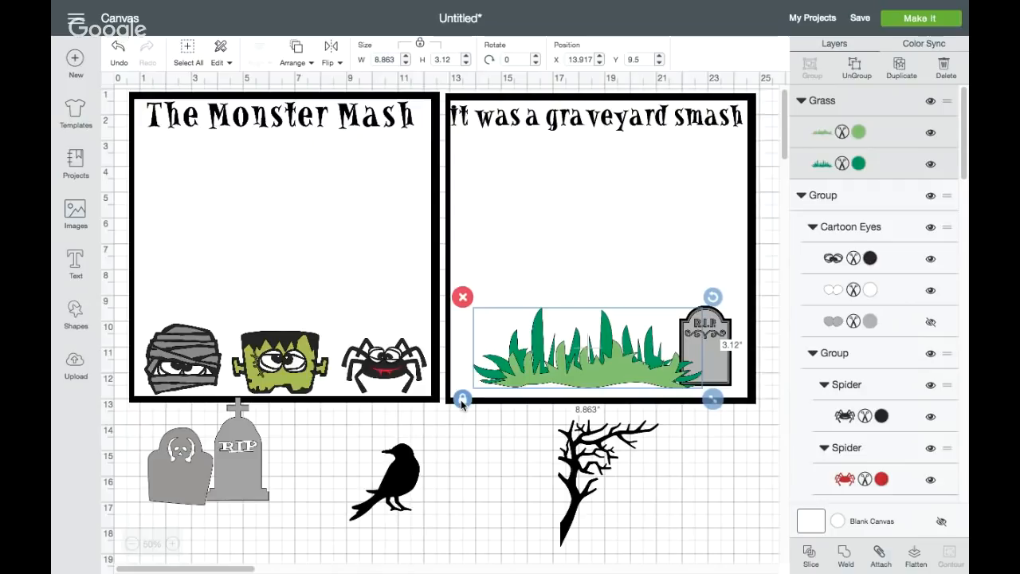
pyautogui.moveTo(712, 401); pyautogui.dragTo(760, 396)
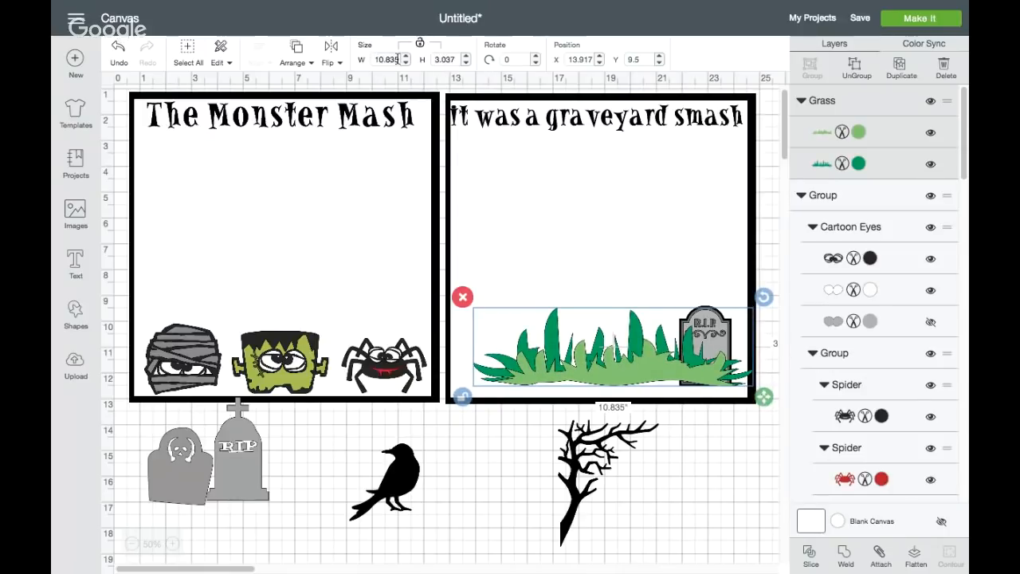
pyautogui.doubleClick(398, 59)
pyautogui.write('11')
pyautogui.press('Return')
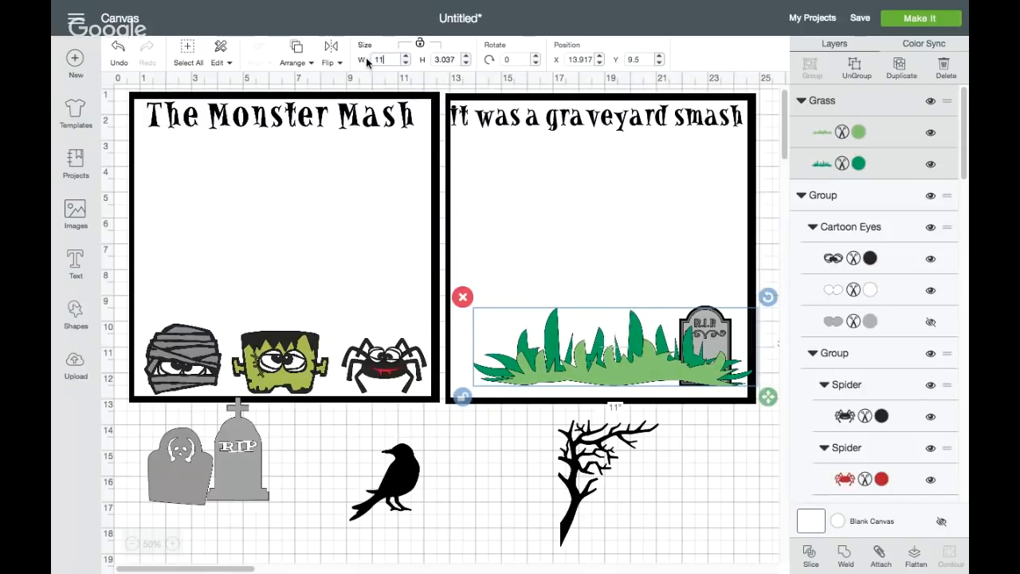
pyautogui.moveTo(632, 355)
pyautogui.mouseDown()
pyautogui.moveTo(618, 355)
pyautogui.moveTo(623, 364)
pyautogui.mouseUp()
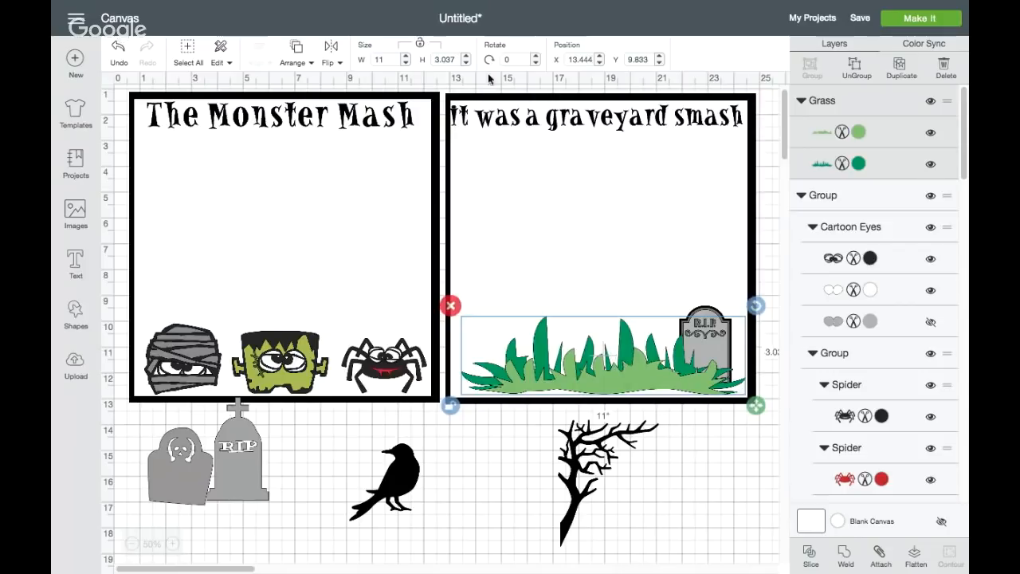
# Set the green grass to 2 inches high along the second square's bottom border and try hiding its light green layer
pyautogui.click(455, 59)
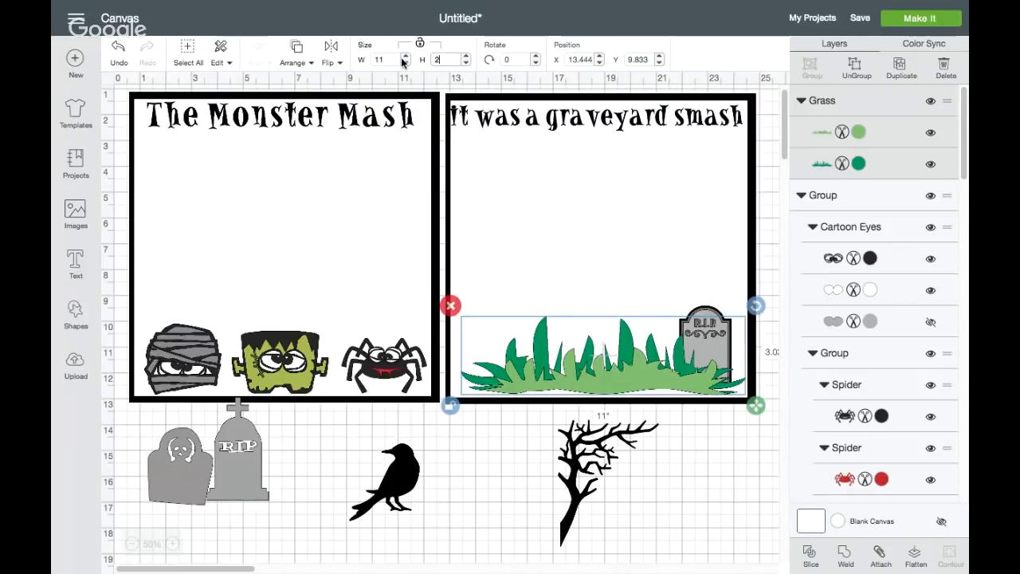
pyautogui.write('2')
pyautogui.press('Return')
pyautogui.moveTo(591, 358); pyautogui.dragTo(594, 382)
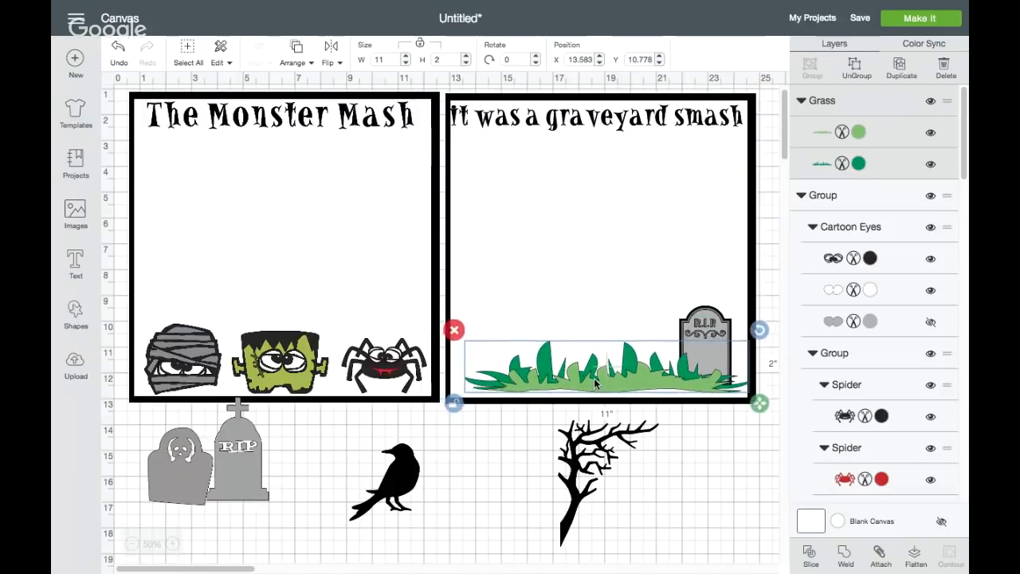
pyautogui.click(929, 135)
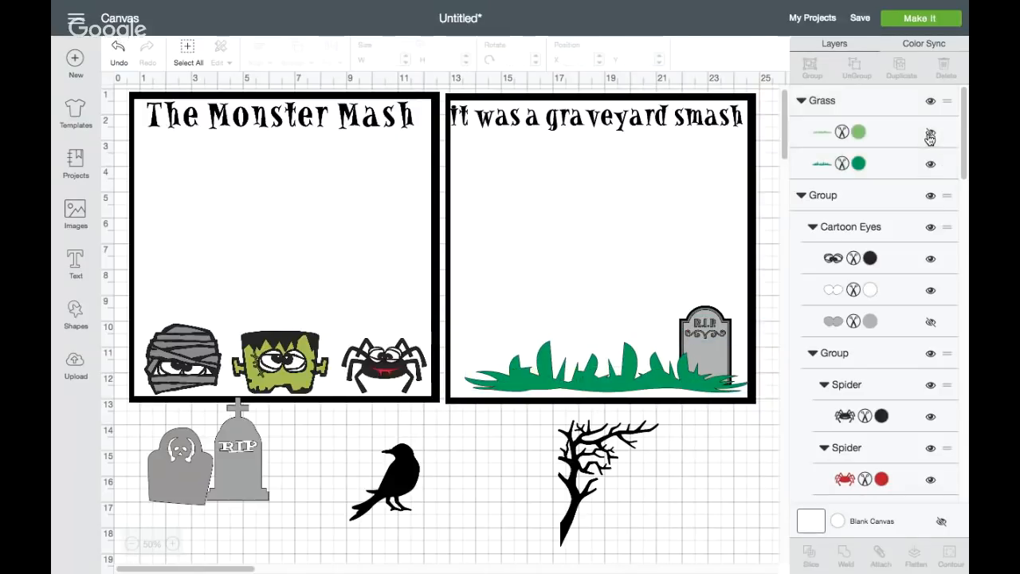
pyautogui.click(928, 137)
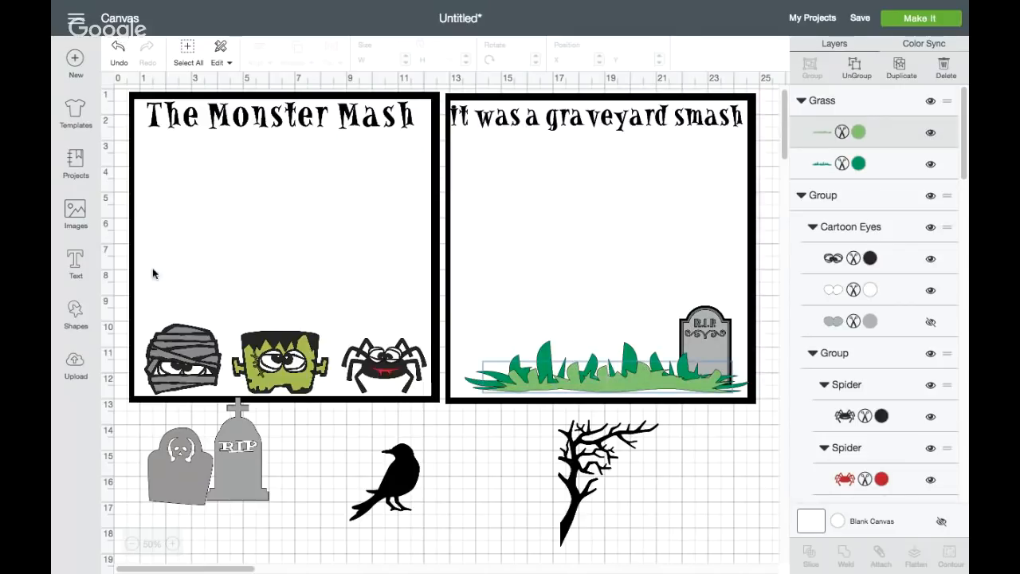
# Find low grass strips among the grass images and insert the two teal Grass Border images, one coarser and one finer
pyautogui.click(80, 213)
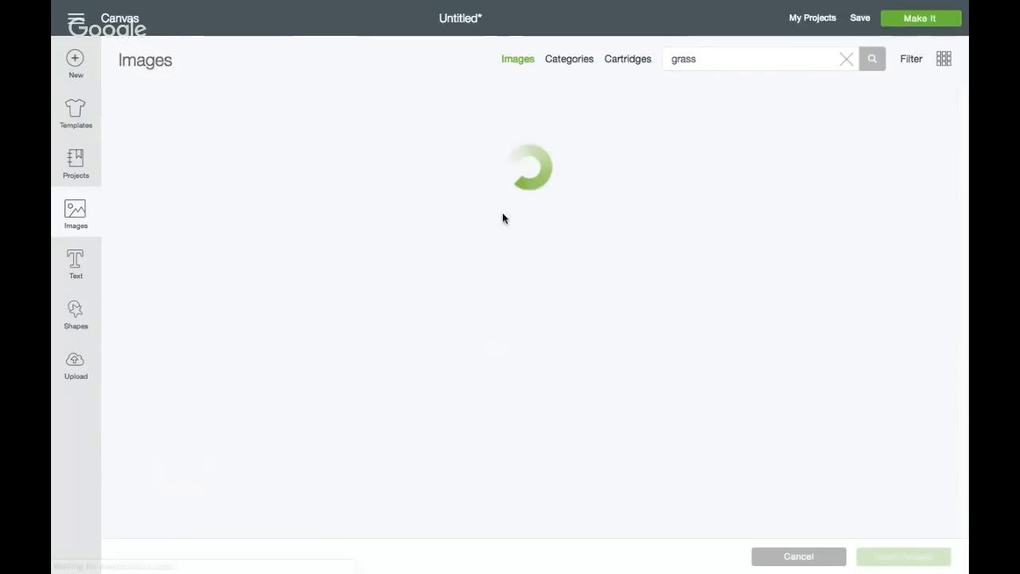
pyautogui.scroll(-5, 647, 262)
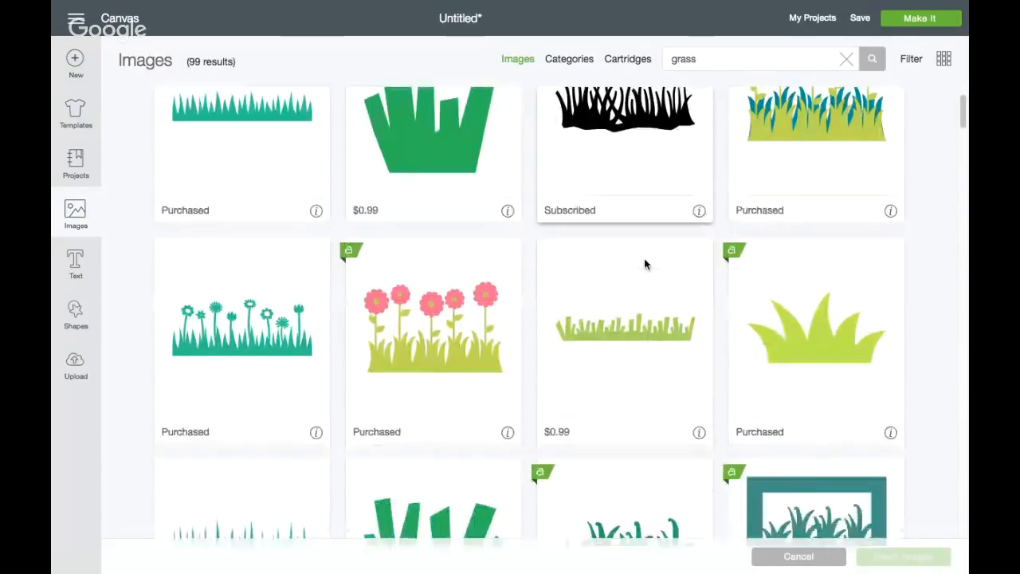
pyautogui.scroll(-5, 645, 264)
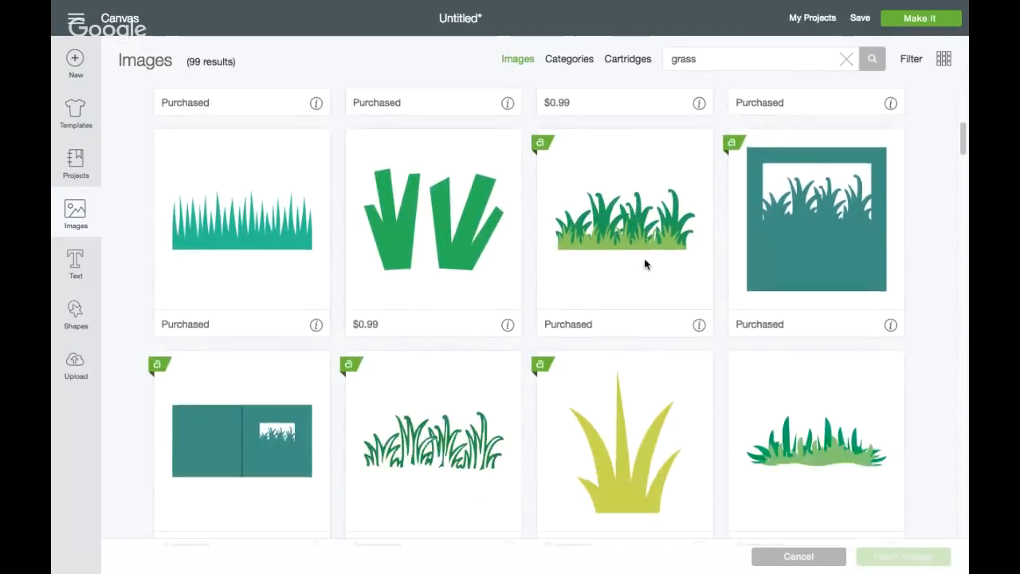
pyautogui.scroll(-5, 645, 264)
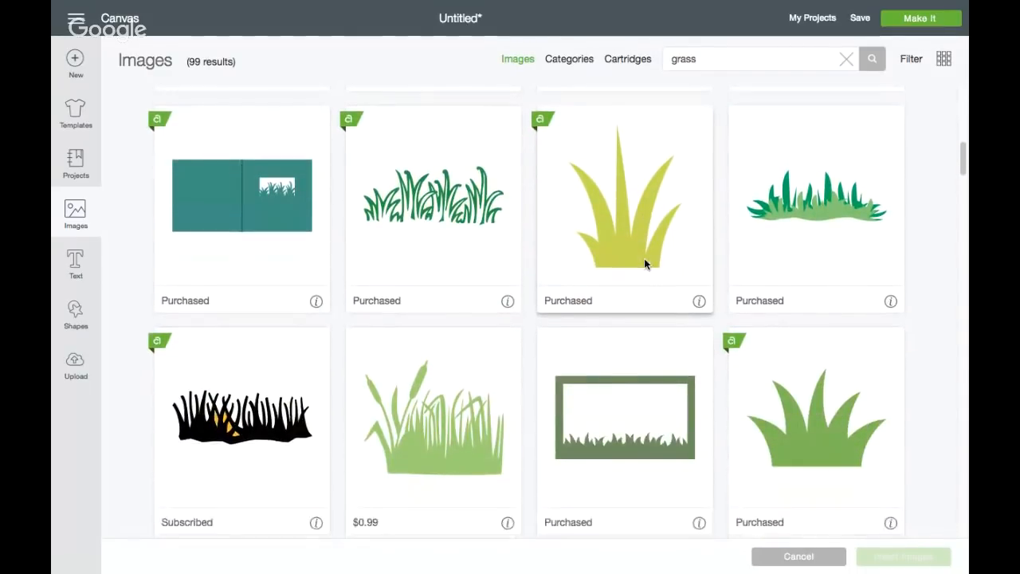
pyautogui.scroll(-2, 645, 263)
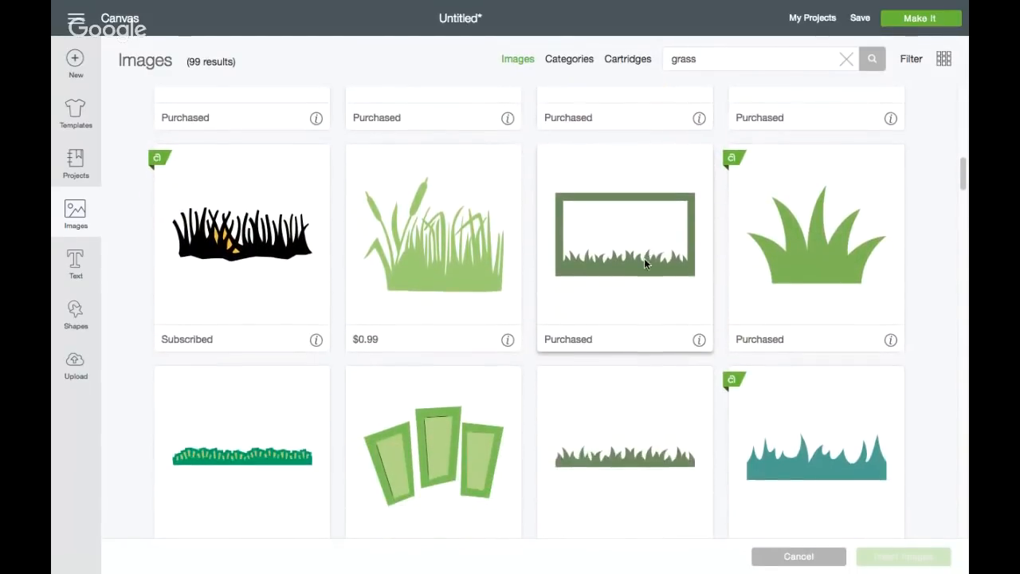
pyautogui.scroll(-1, 646, 264)
pyautogui.scroll(-1, 646, 264)
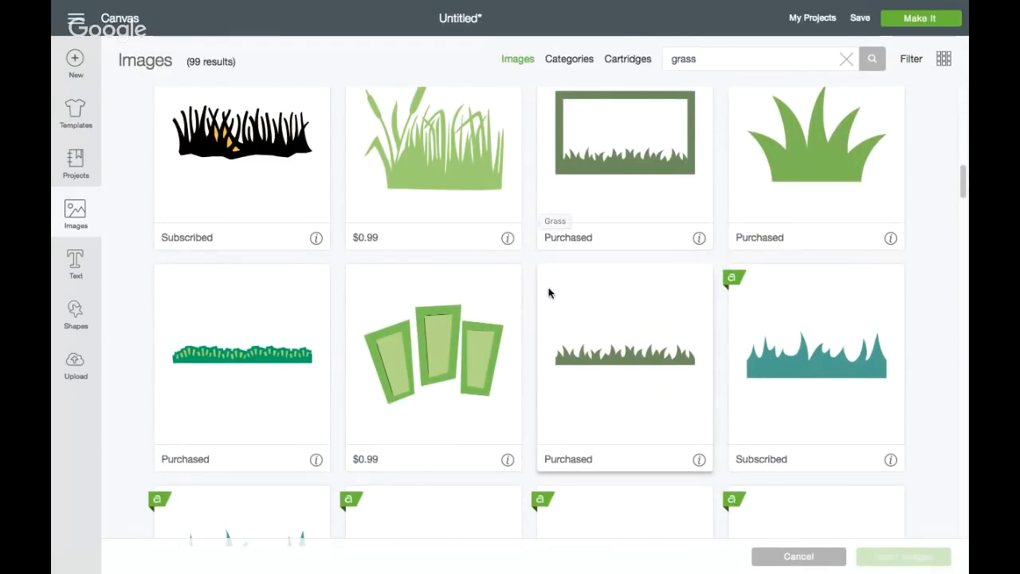
pyautogui.scroll(-5, 622, 369)
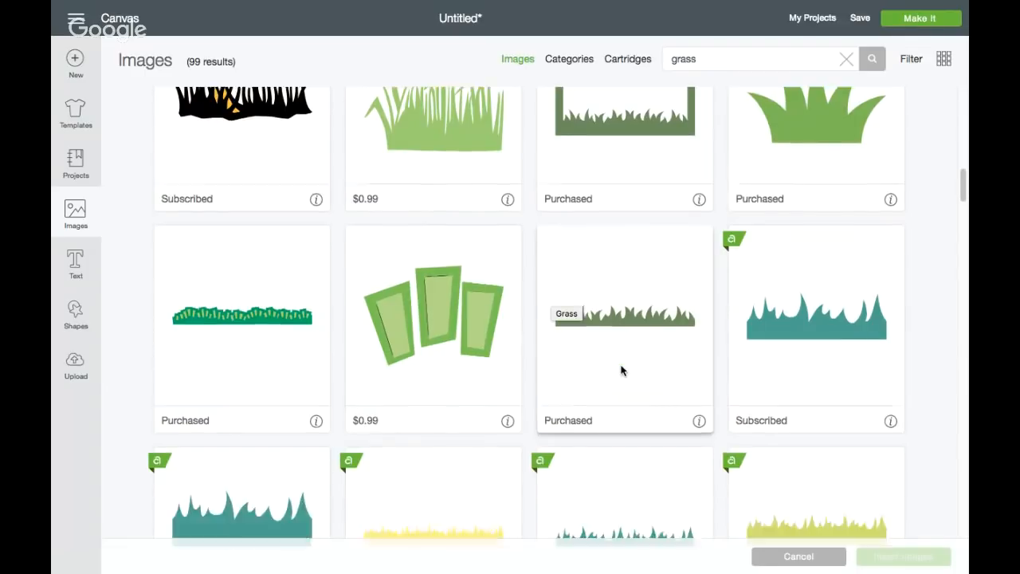
pyautogui.scroll(-2, 621, 369)
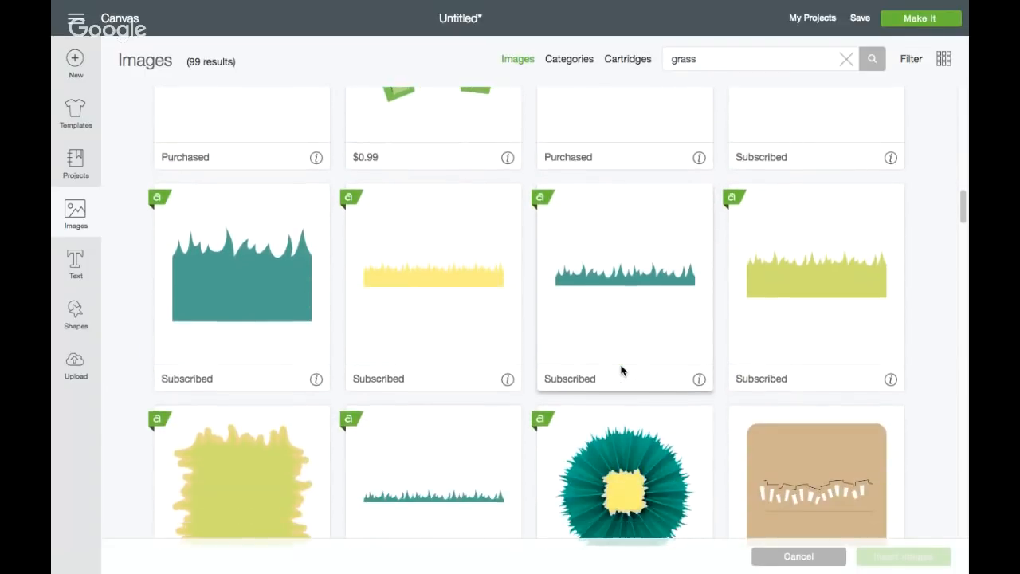
pyautogui.scroll(-3, 621, 369)
pyautogui.scroll(-3, 621, 369)
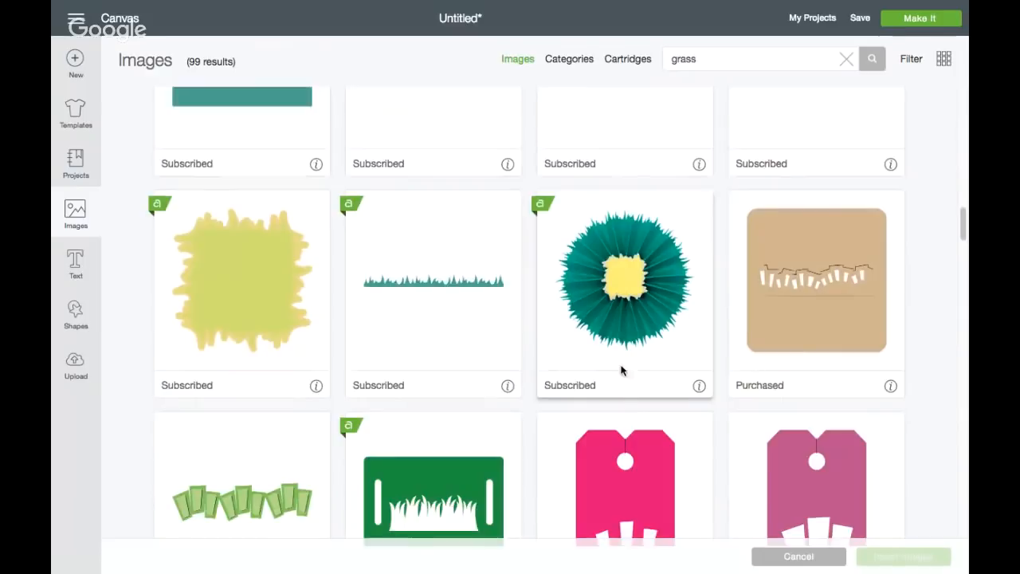
pyautogui.scroll(5, 621, 369)
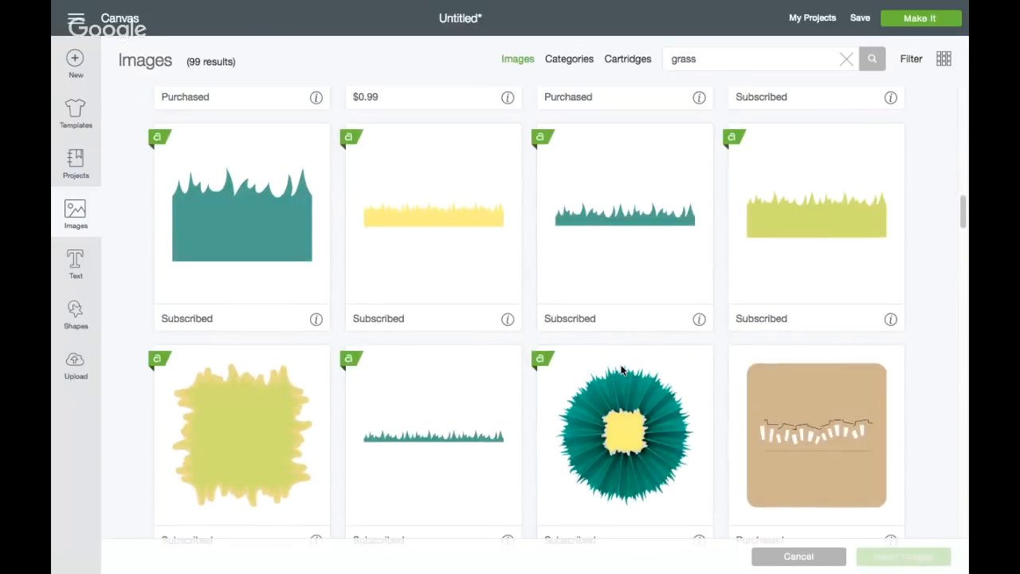
pyautogui.scroll(1, 622, 369)
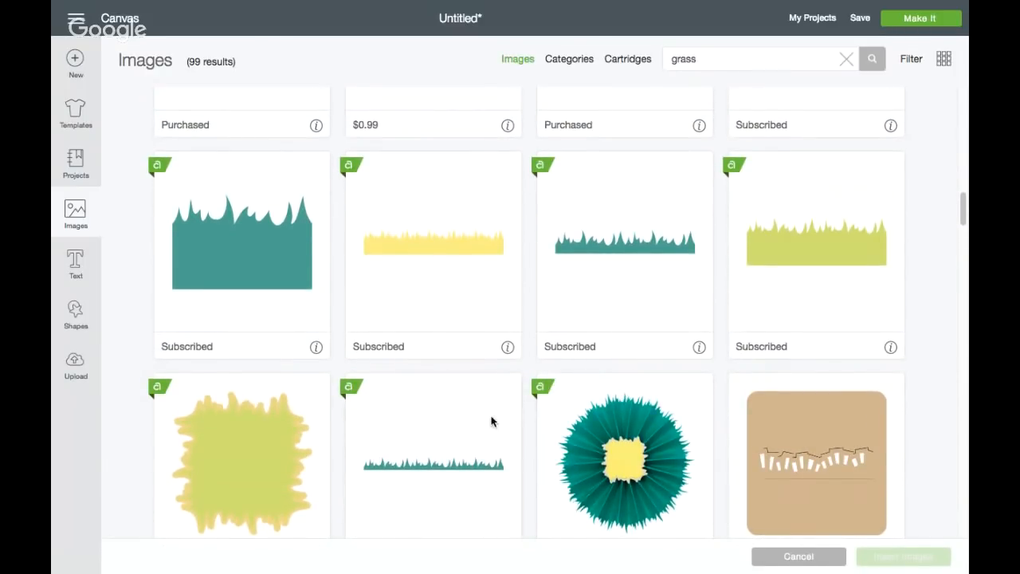
pyautogui.click(470, 452)
pyautogui.click(546, 302)
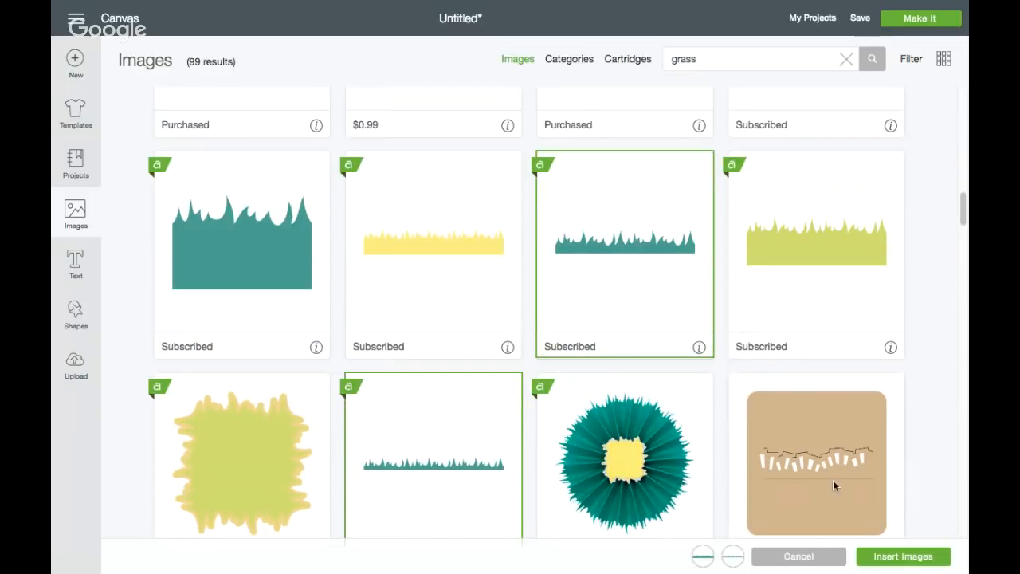
pyautogui.click(898, 557)
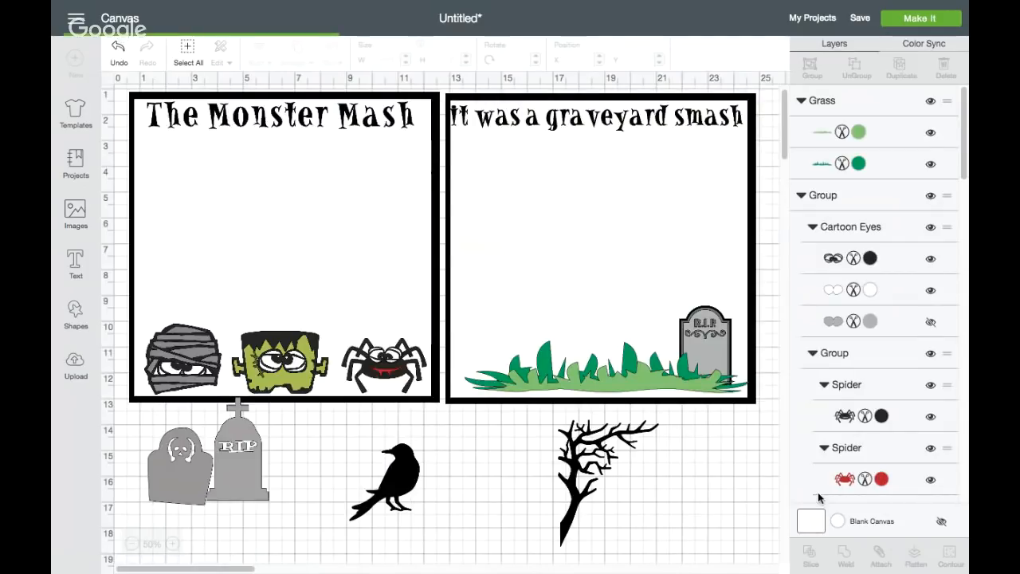
# Set the longer teal grass border to 11 inches wide and place it along the second square's bottom border, over the tombstone's base
pyautogui.moveTo(629, 394); pyautogui.dragTo(684, 510)
pyautogui.click(510, 444)
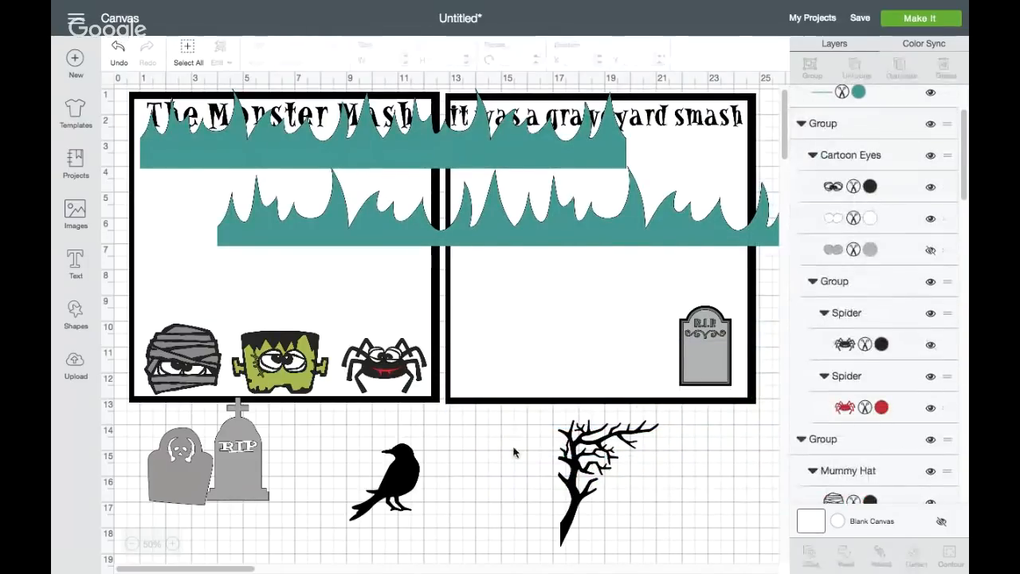
pyautogui.click(519, 218)
pyautogui.moveTo(519, 219); pyautogui.dragTo(527, 344)
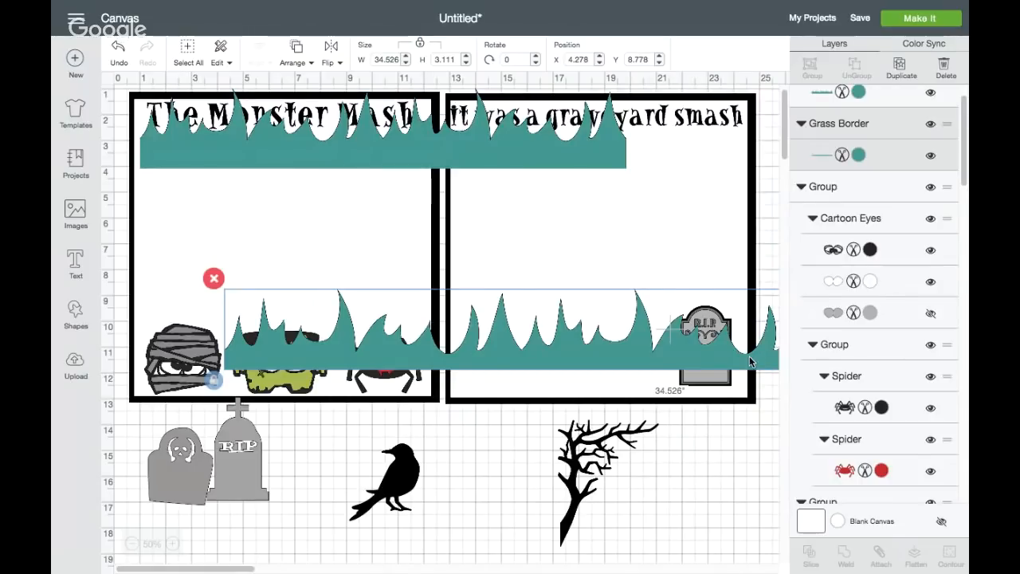
pyautogui.moveTo(711, 354); pyautogui.dragTo(636, 335)
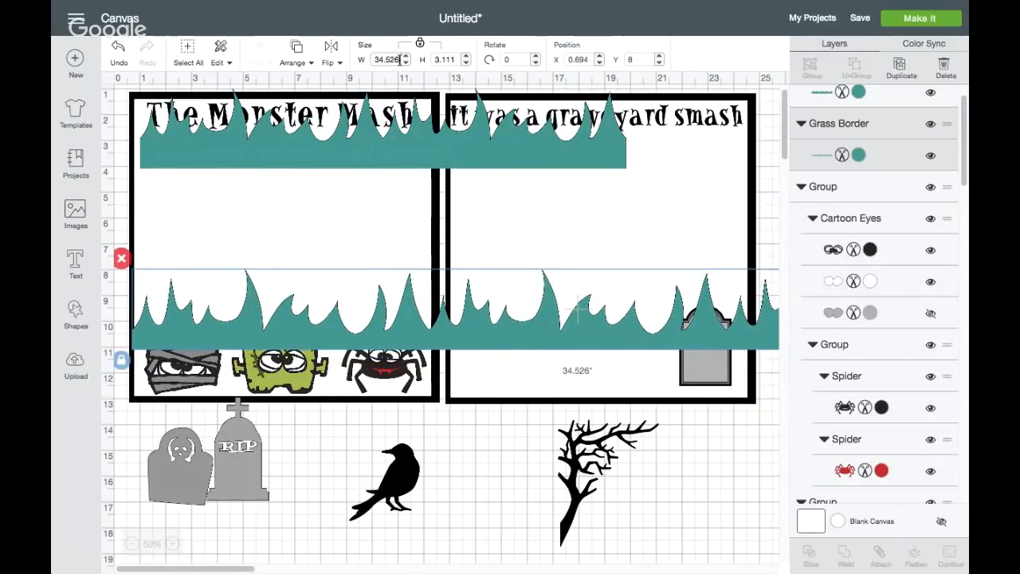
pyautogui.moveTo(397, 59); pyautogui.dragTo(366, 60)
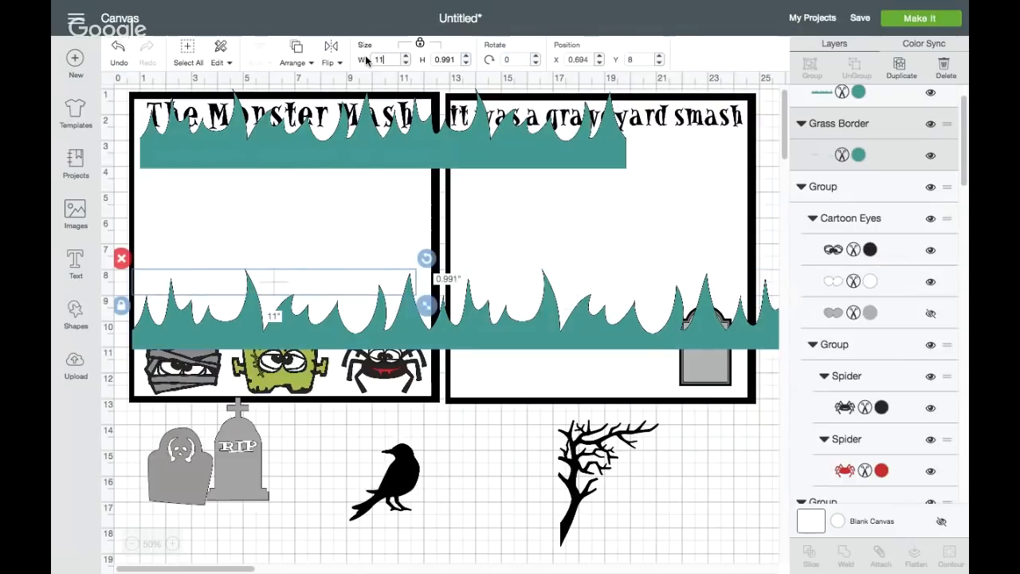
pyautogui.press('Return')
pyautogui.moveTo(324, 289); pyautogui.dragTo(652, 387)
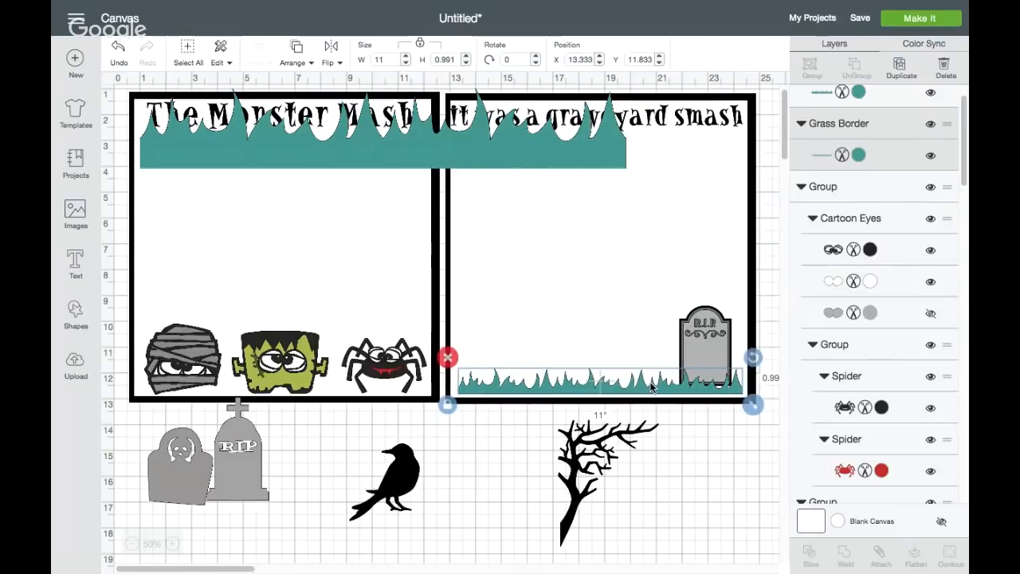
# Unlock the lower teal grass border's proportions, stretch it to about 11.1 by 1.46 inches, and delete the oversized grass border covering the titles
pyautogui.click(448, 405)
pyautogui.moveTo(752, 404); pyautogui.dragTo(720, 388)
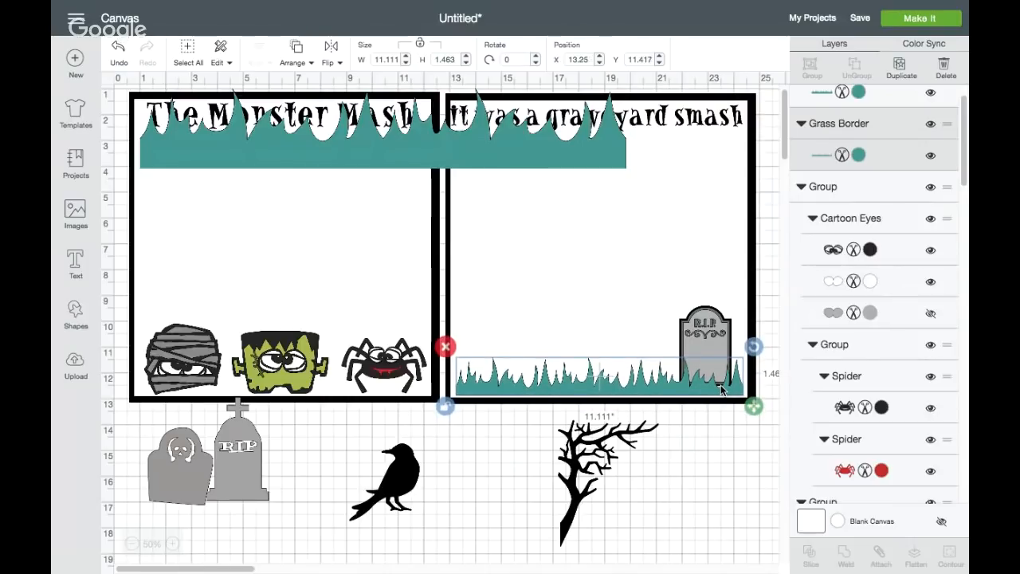
pyautogui.click(537, 154)
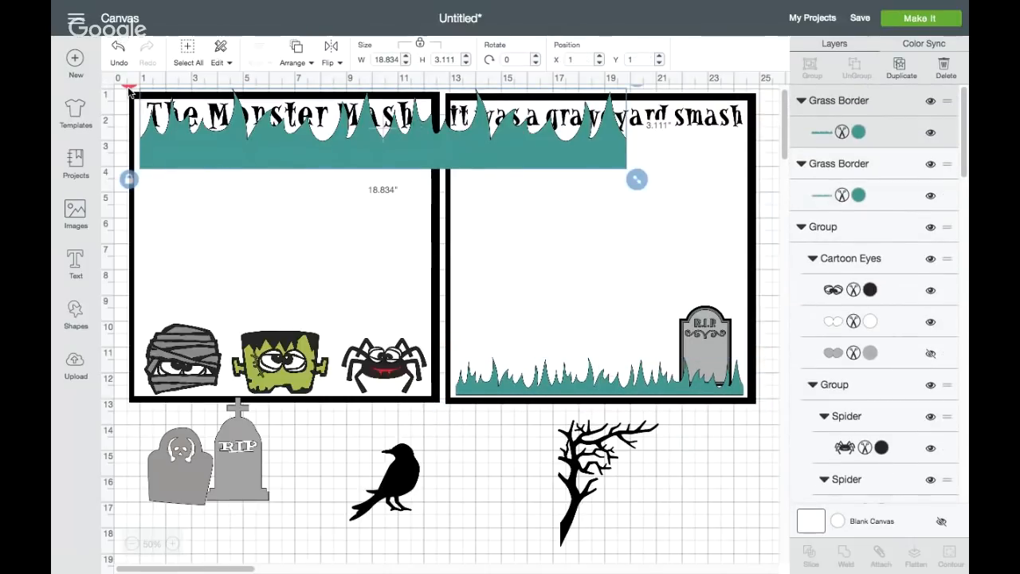
pyautogui.press('Delete')
# Stretch the remaining grass border to about 1.69 inches high and seat it along the second square's bottom border over the tombstone's base
pyautogui.moveTo(661, 385); pyautogui.dragTo(661, 373)
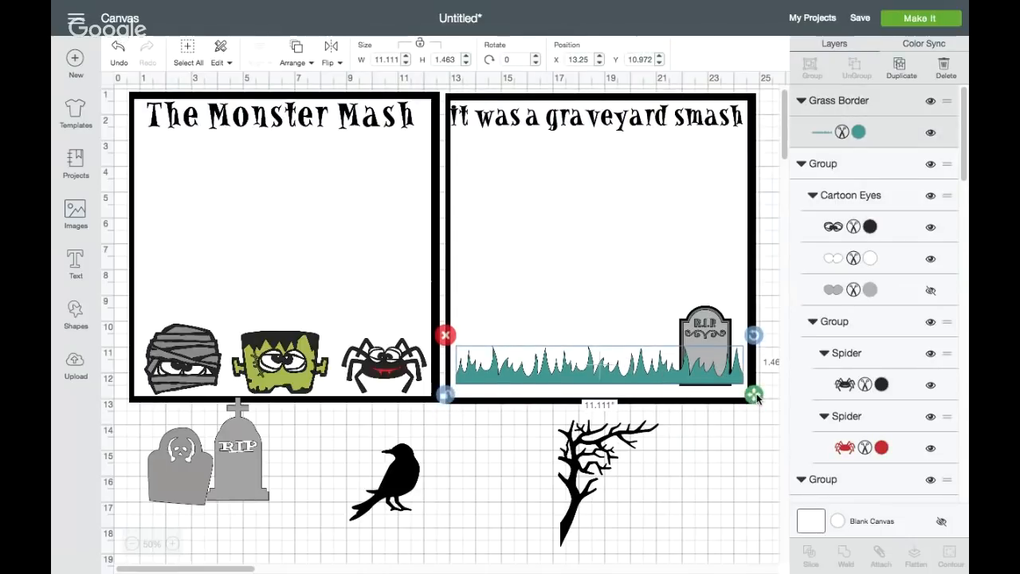
pyautogui.moveTo(755, 397); pyautogui.dragTo(755, 402)
pyautogui.moveTo(699, 381); pyautogui.dragTo(699, 386)
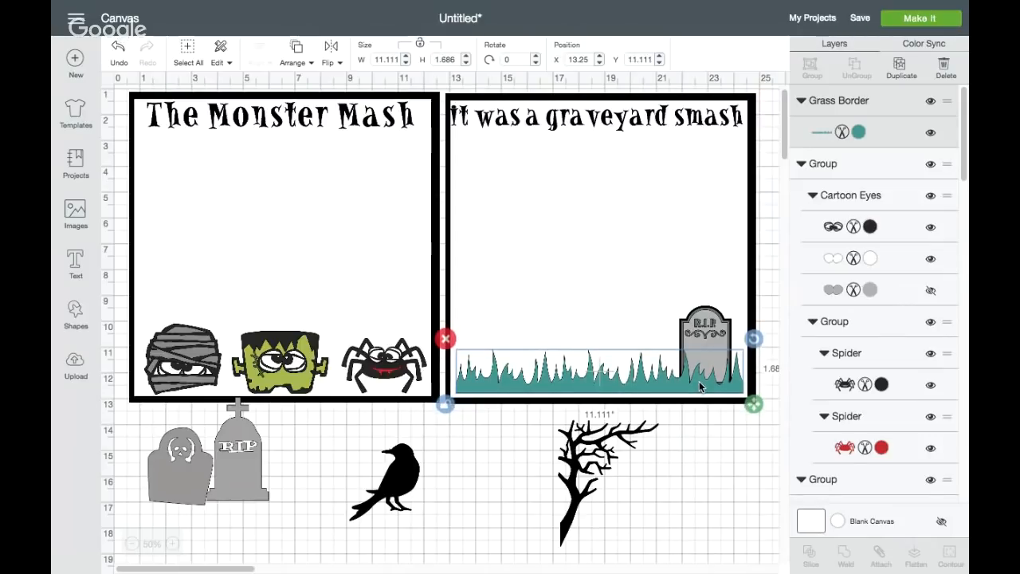
# Recolor the grass border from the basic colors, trying the brown Moccasin first and settling on the green Sour Apple
pyautogui.click(859, 133)
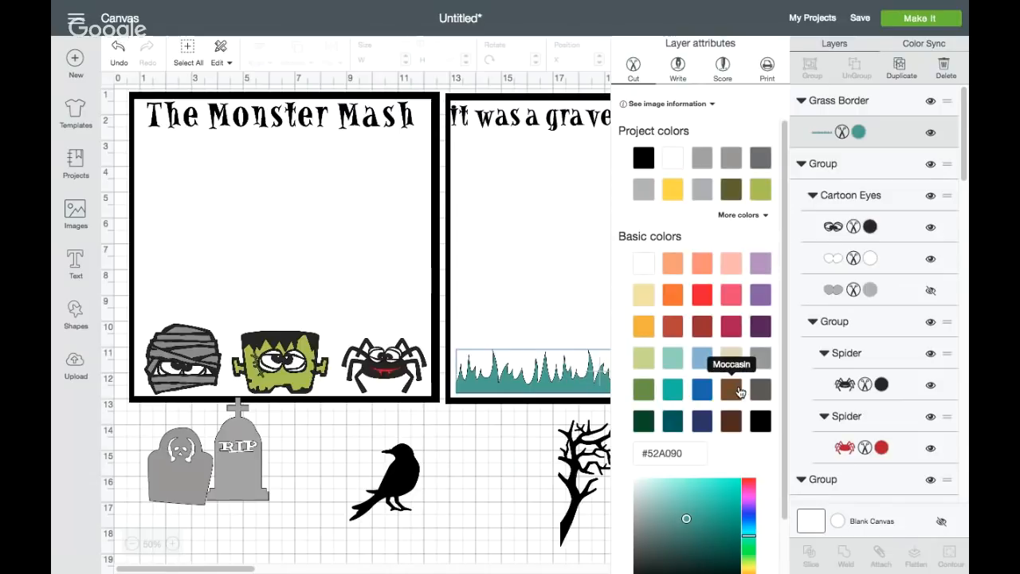
pyautogui.click(739, 391)
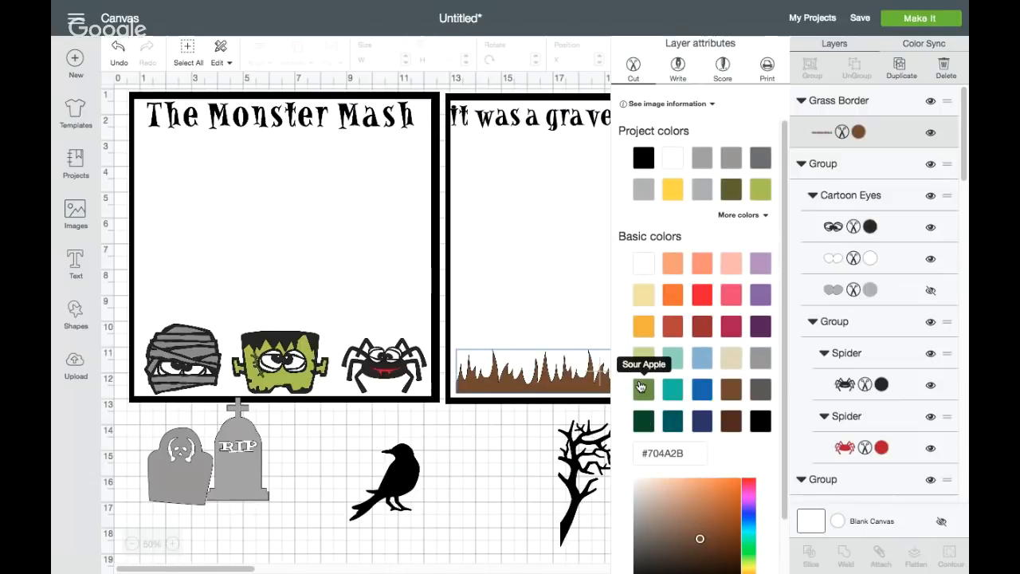
pyautogui.click(647, 390)
pyautogui.click(524, 418)
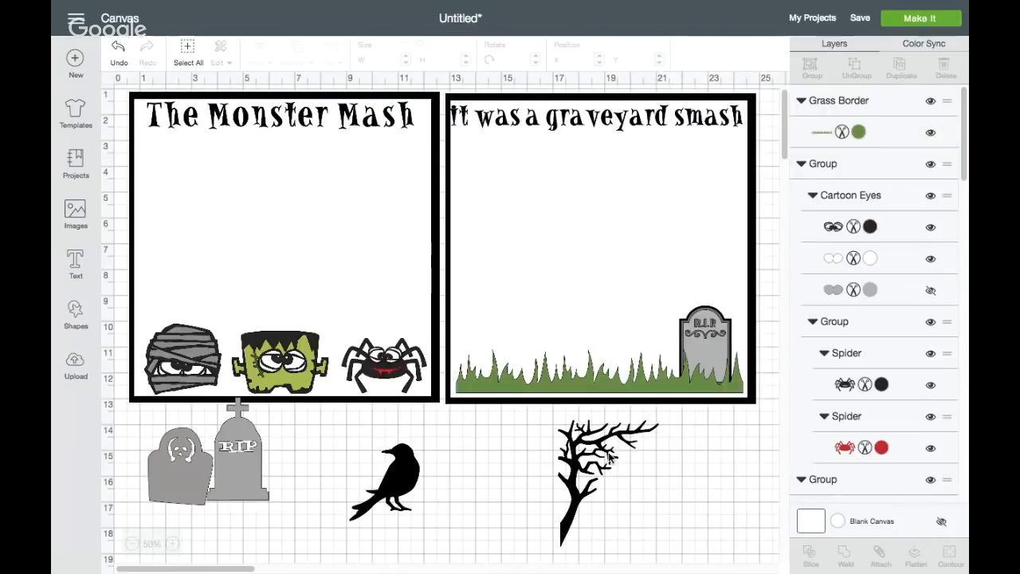
pyautogui.click(702, 389)
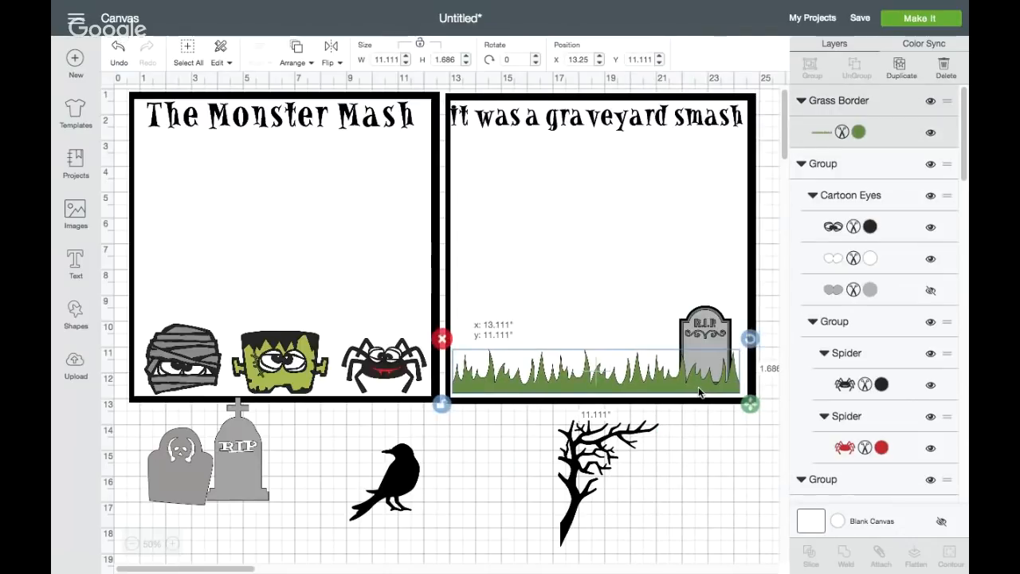
# Enlarge the black-edged tombstone to about 2.5 by 3.8 inches, tilt it about 9° clockwise, and stand it and the cross-topped tombstone in the grass
pyautogui.click(704, 324)
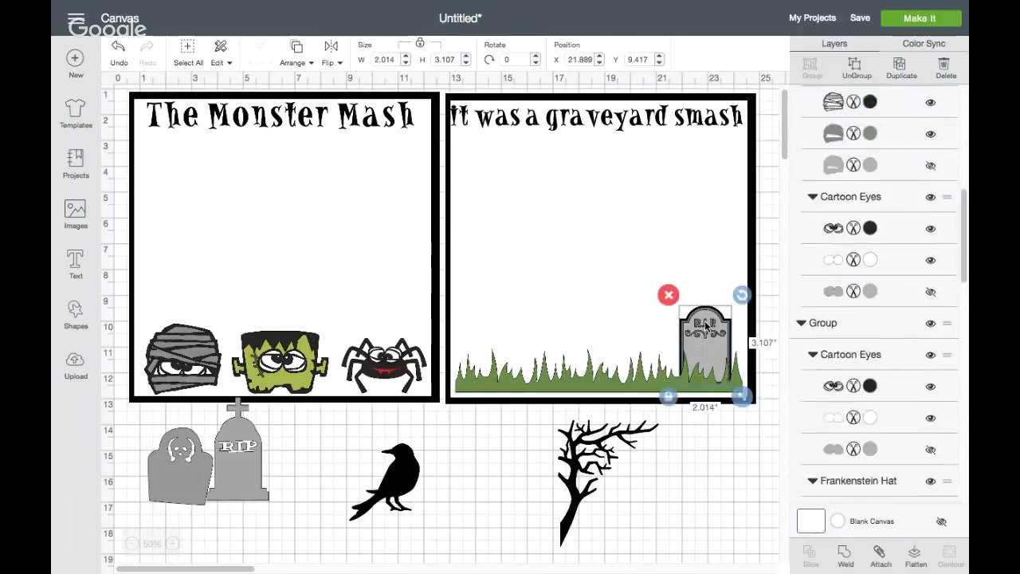
pyautogui.moveTo(704, 325); pyautogui.dragTo(692, 290)
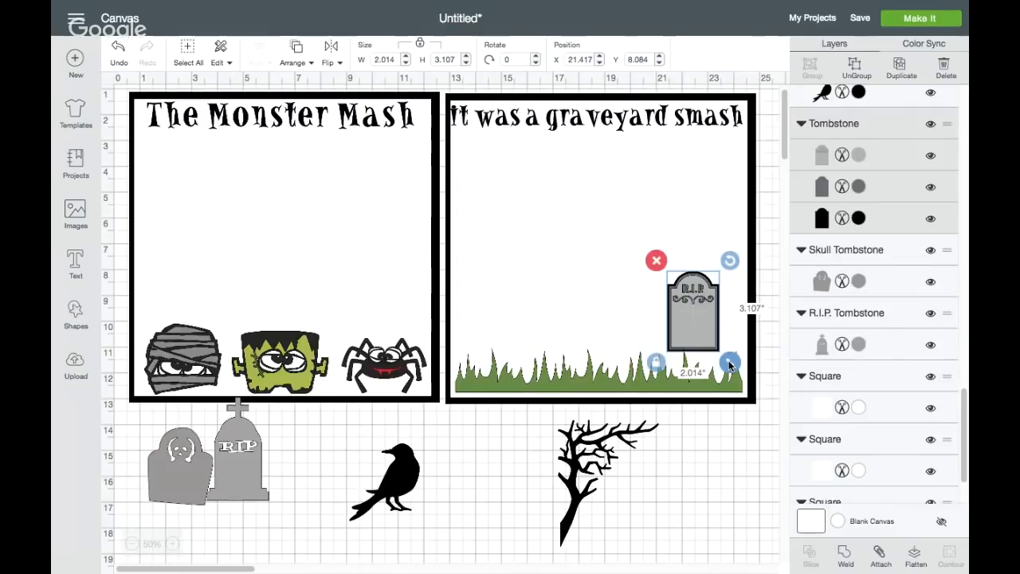
pyautogui.moveTo(729, 365); pyautogui.dragTo(738, 381)
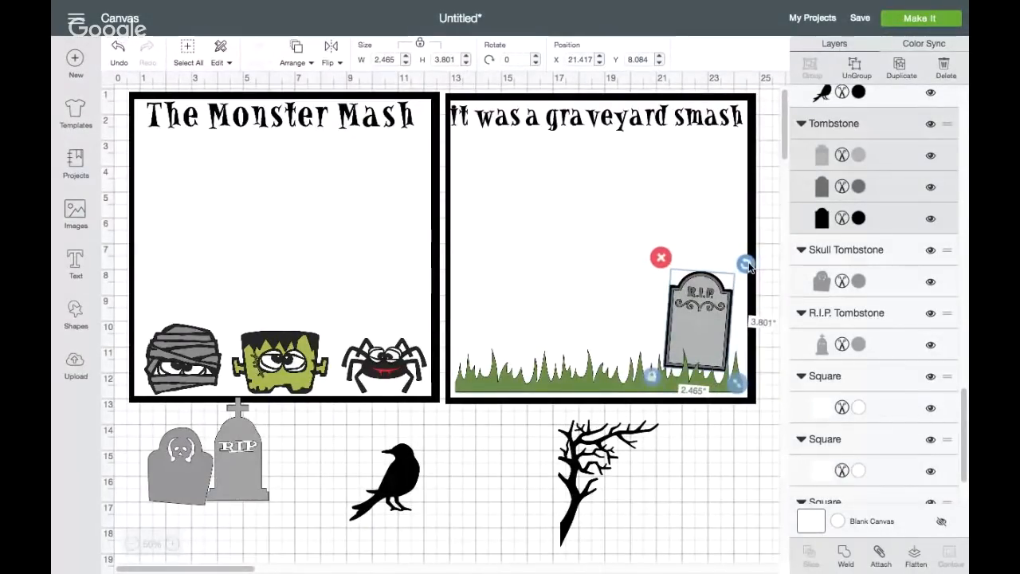
pyautogui.moveTo(748, 266); pyautogui.dragTo(748, 263)
pyautogui.click(750, 266)
pyautogui.click(704, 291)
pyautogui.moveTo(704, 292); pyautogui.dragTo(703, 310)
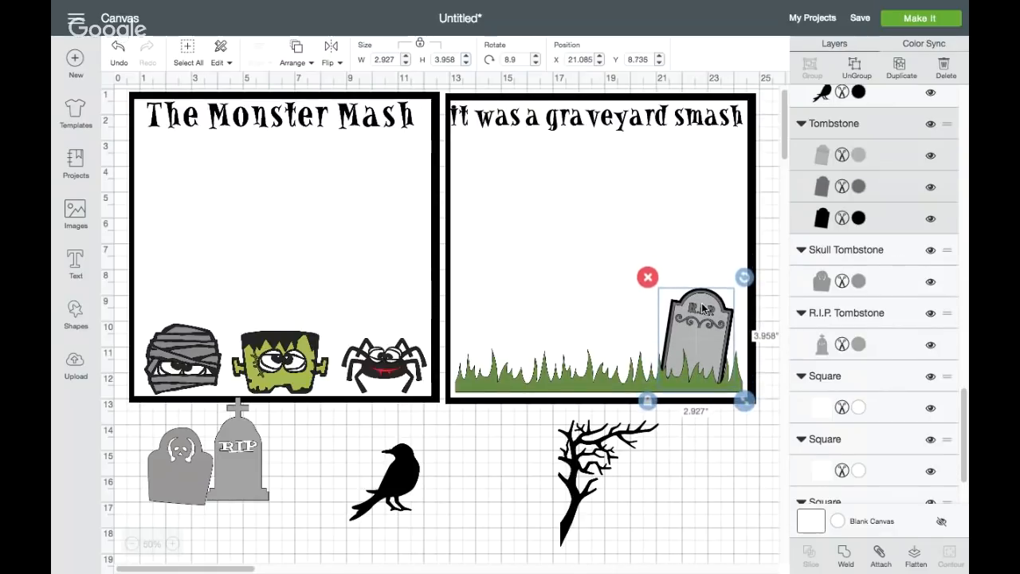
pyautogui.moveTo(248, 468); pyautogui.dragTo(622, 353)
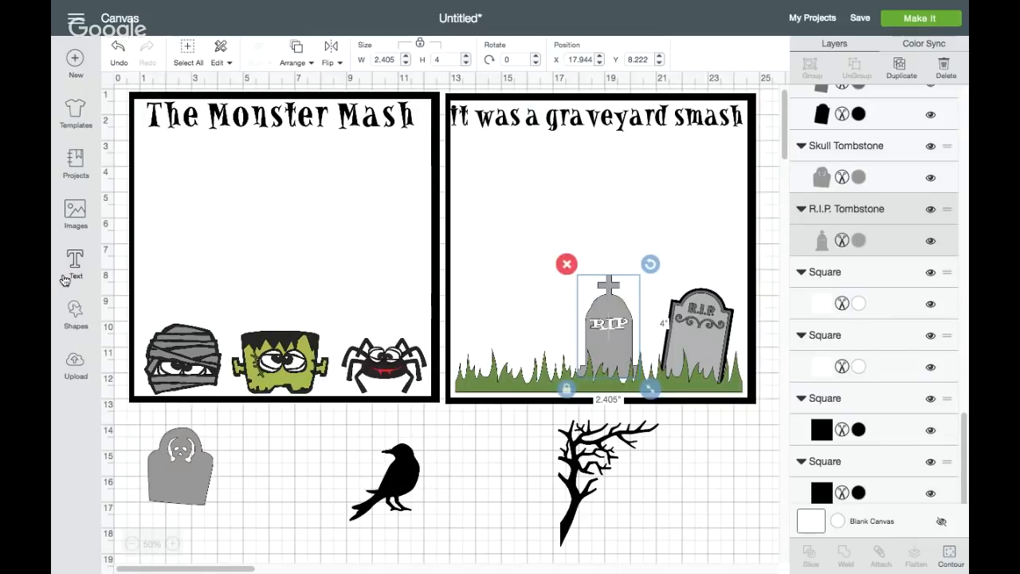
# Search the image library for "rip" and examine the tombstone designs for one that suits the graveyard square
pyautogui.click(77, 221)
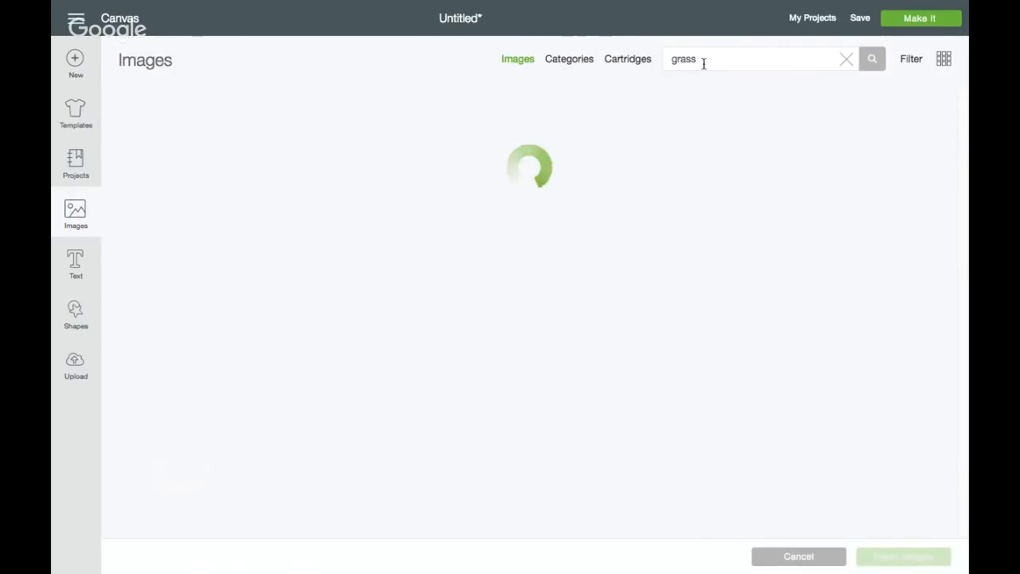
pyautogui.moveTo(704, 61); pyautogui.dragTo(661, 62)
pyautogui.write('rip')
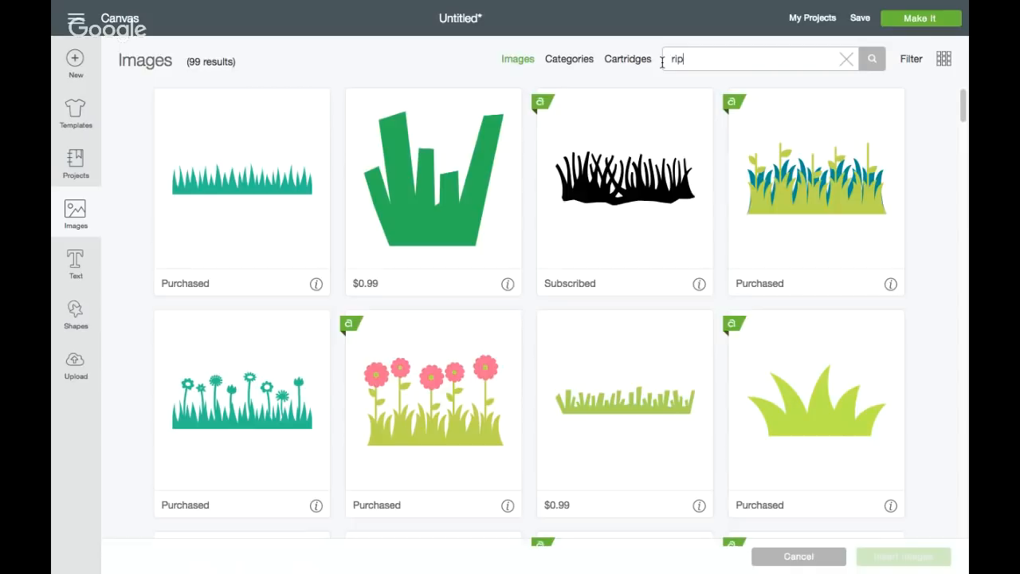
pyautogui.press('Return')
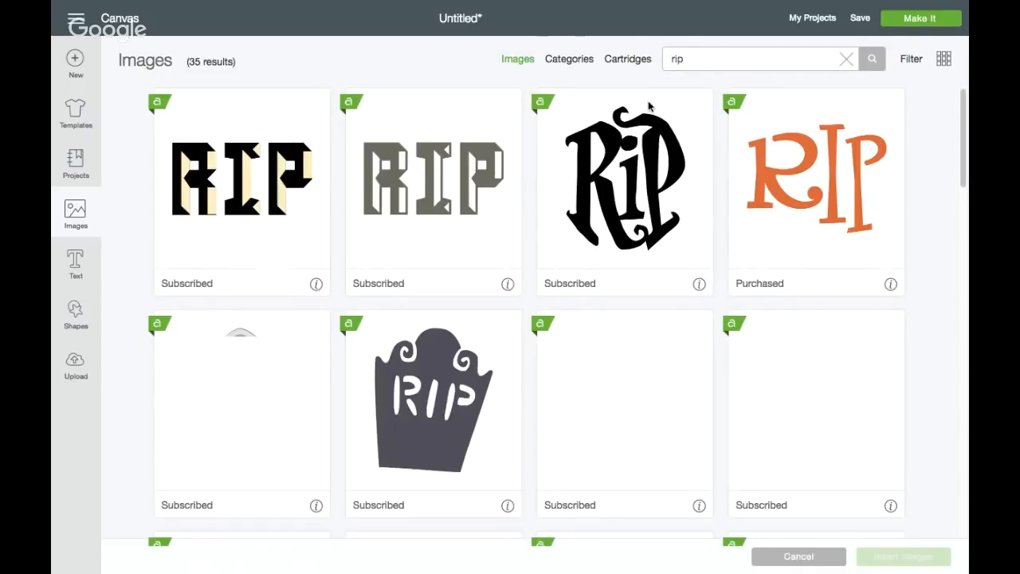
pyautogui.scroll(-3, 562, 359)
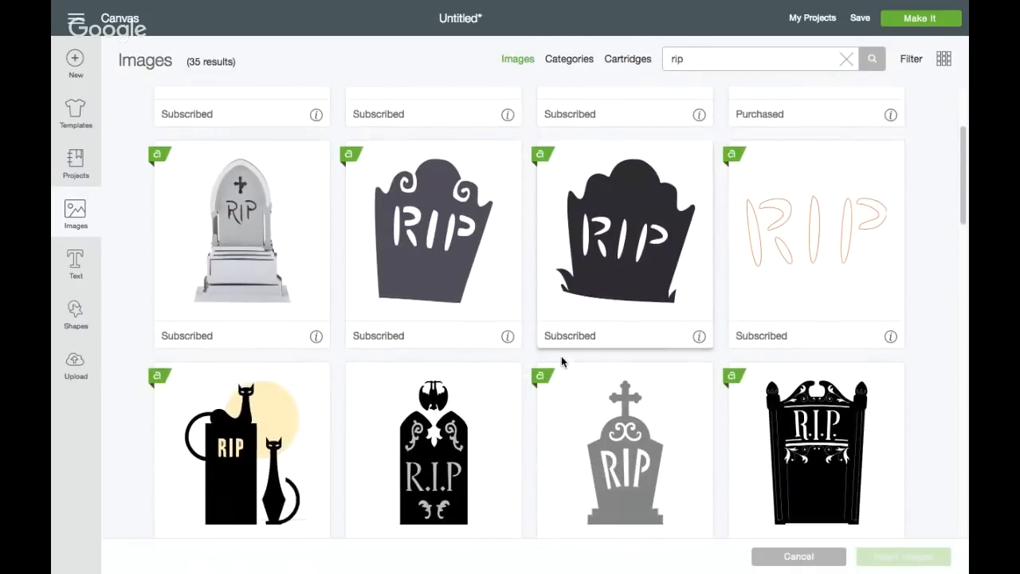
pyautogui.scroll(-5, 562, 361)
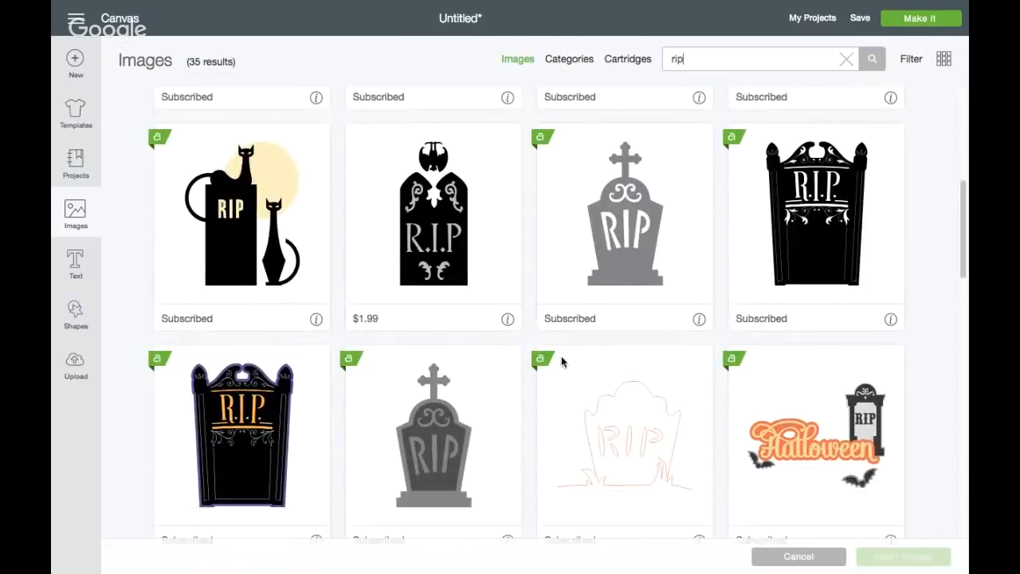
pyautogui.scroll(-1, 561, 361)
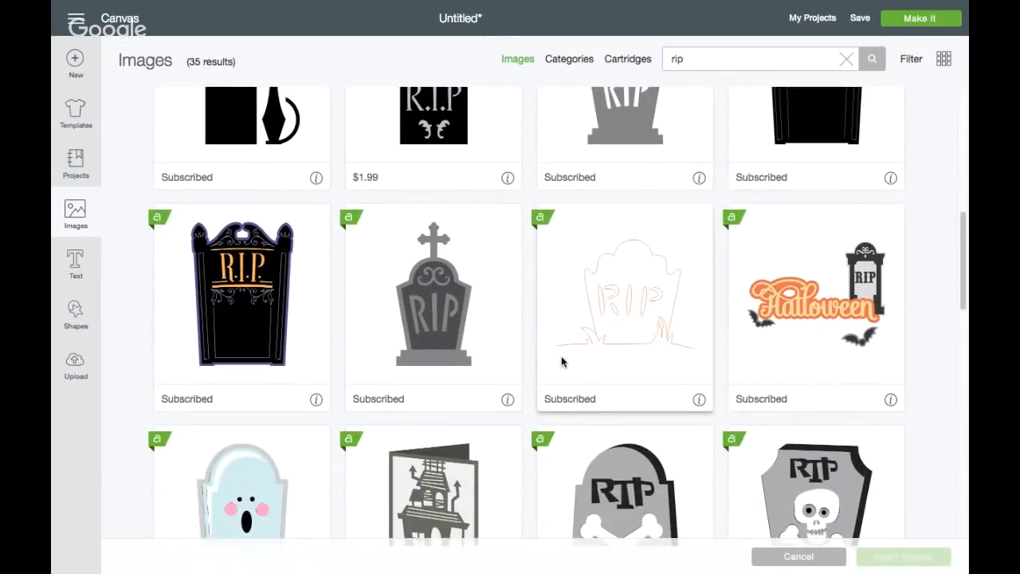
pyautogui.scroll(-4, 561, 361)
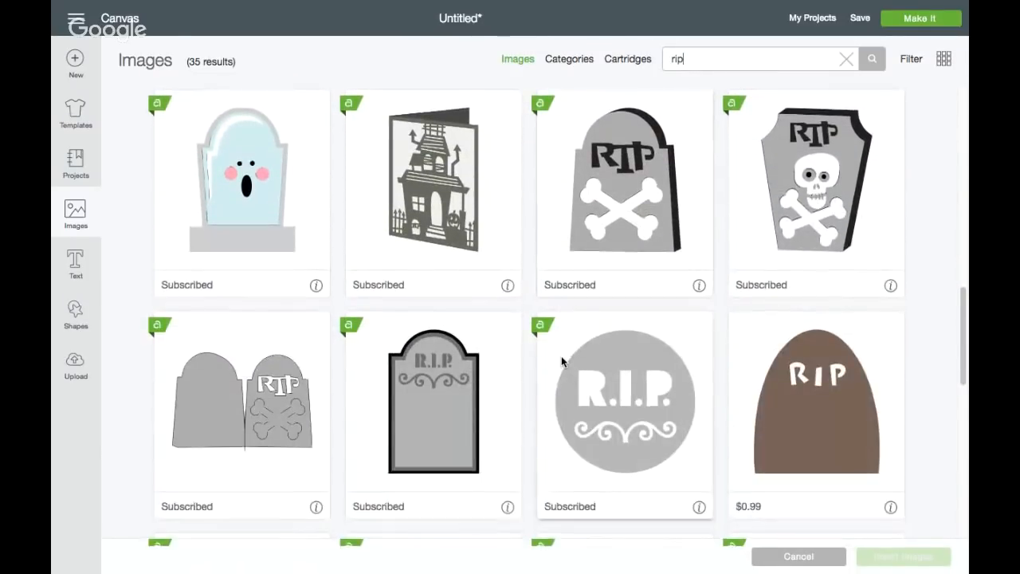
pyautogui.scroll(-6, 560, 361)
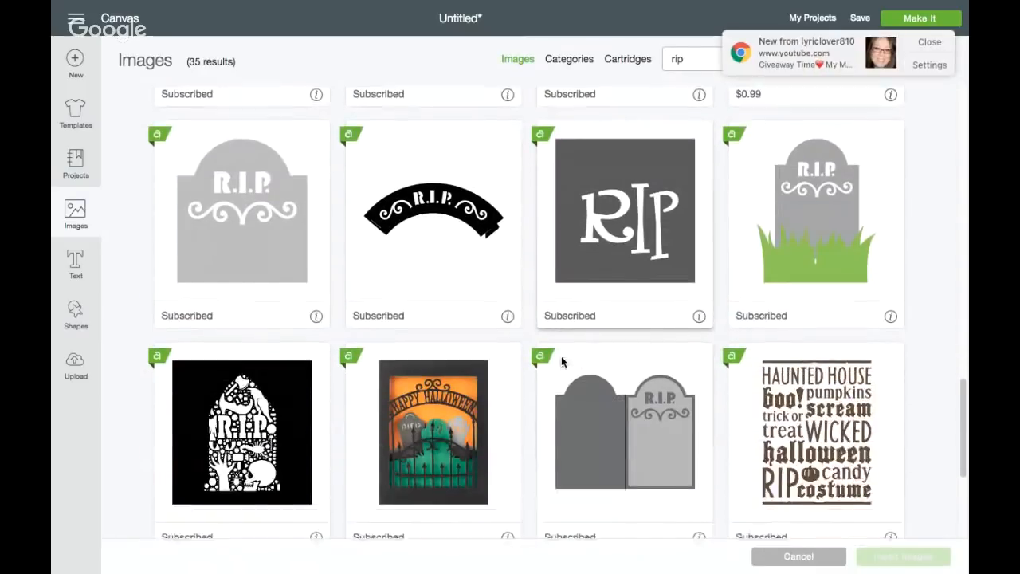
pyautogui.click(938, 45)
pyautogui.scroll(-4, 528, 424)
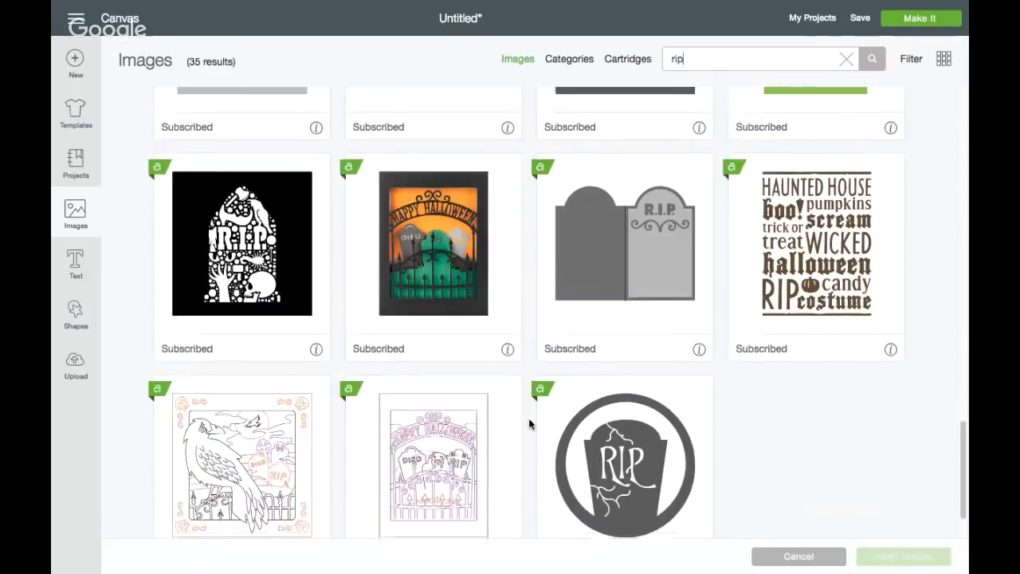
pyautogui.scroll(9, 529, 424)
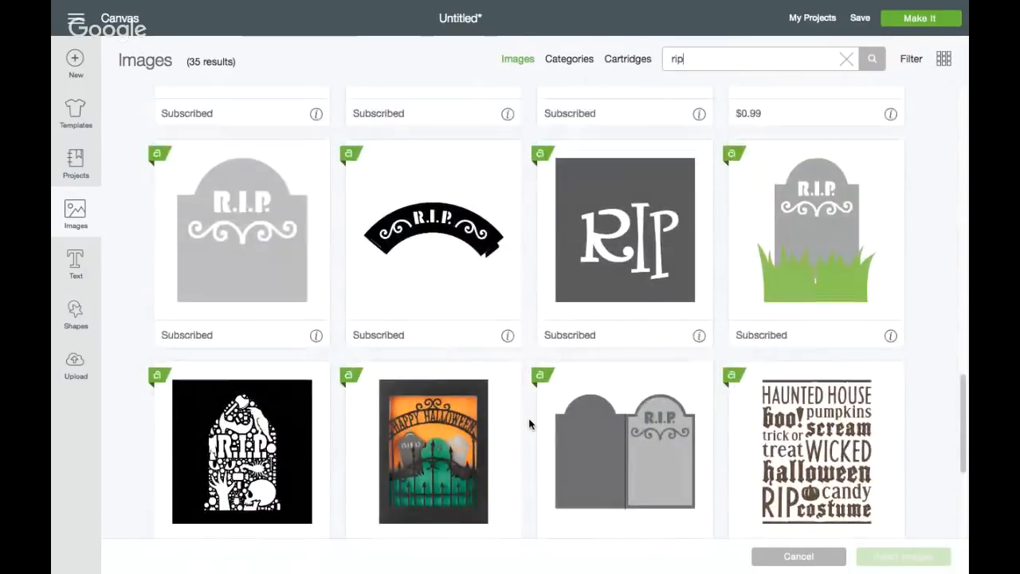
pyautogui.scroll(5, 529, 424)
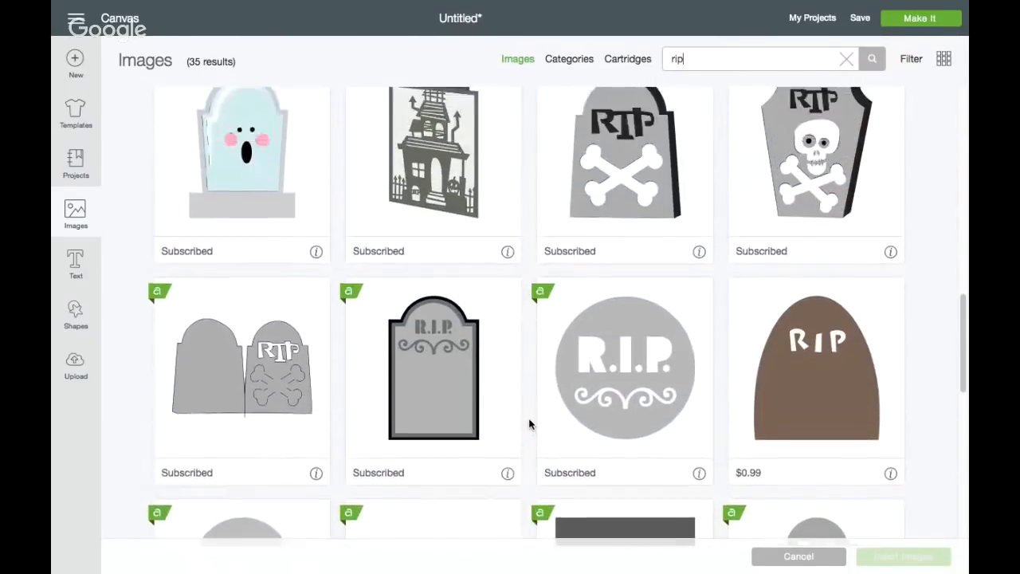
pyautogui.scroll(3, 529, 424)
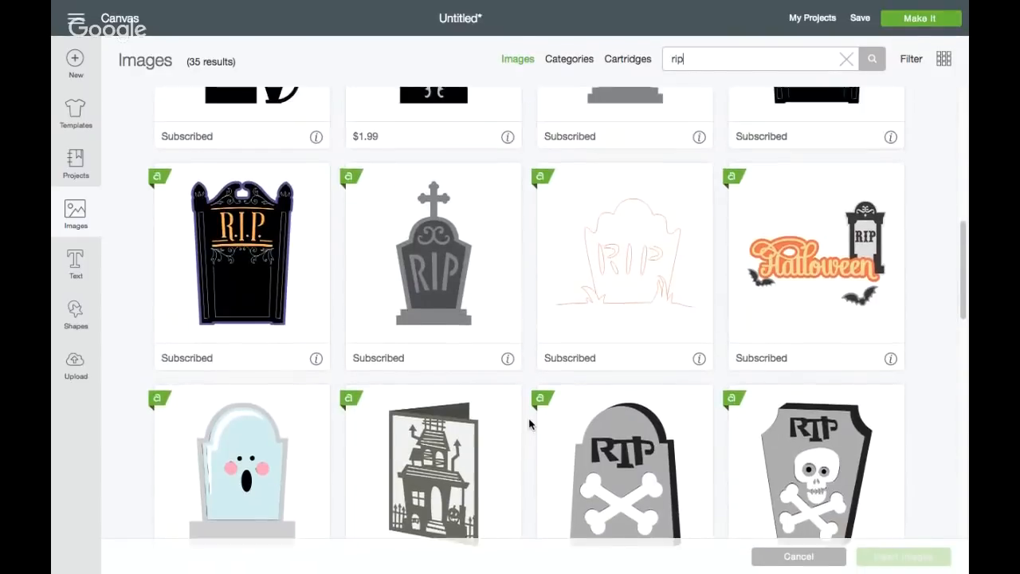
pyautogui.scroll(1, 529, 424)
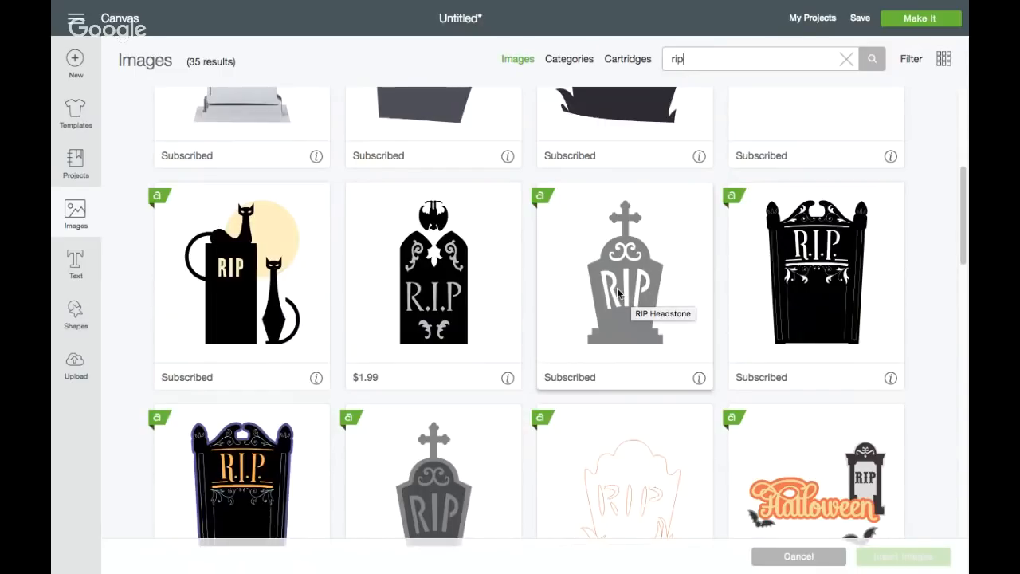
pyautogui.scroll(3, 599, 302)
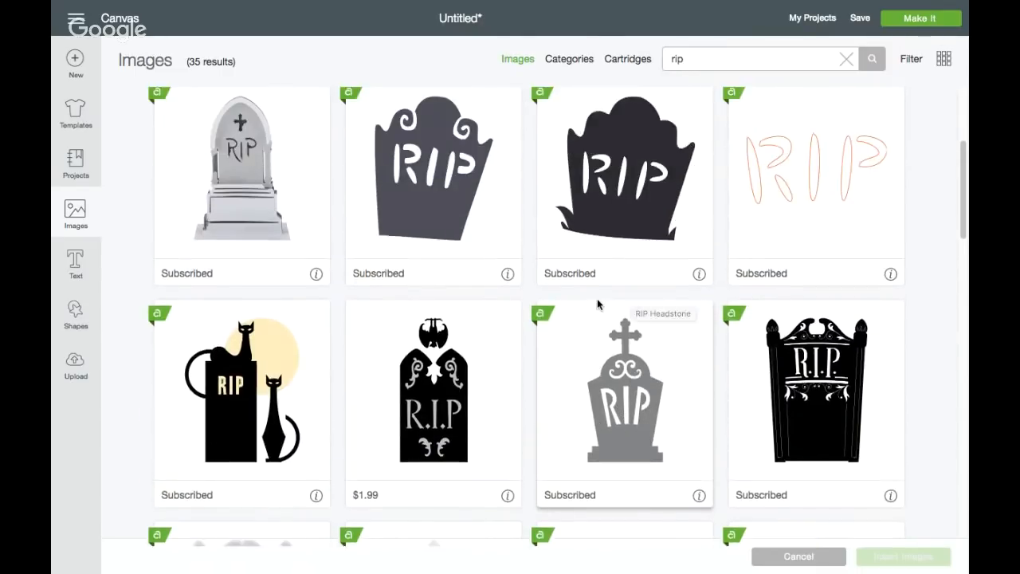
pyautogui.scroll(2, 597, 302)
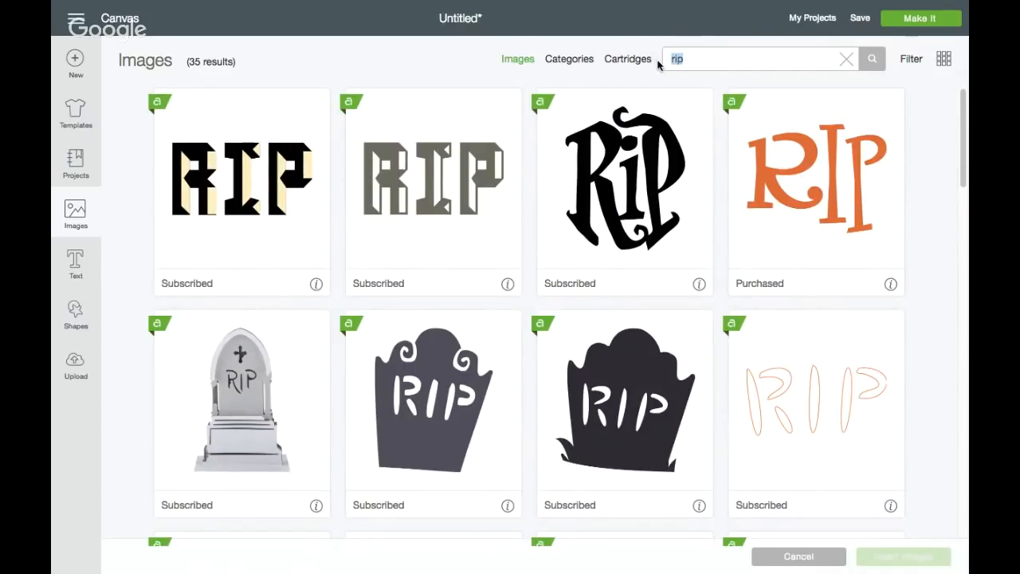
# Search the image library for "tombstone" and insert the layered R.I.P. Tombstone with a cross on top and a purple outline
pyautogui.write('tombstone')
pyautogui.press('Return')
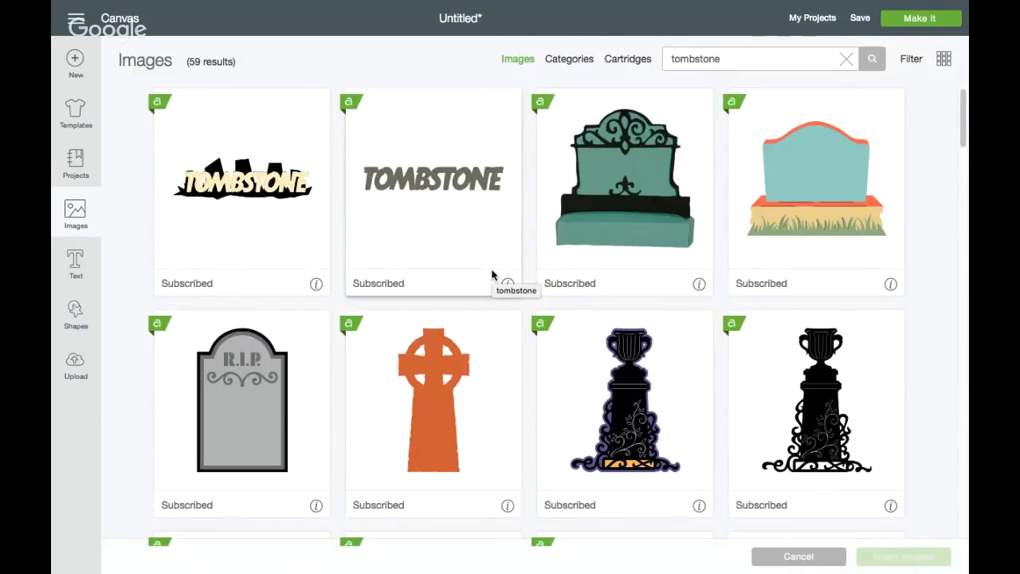
pyautogui.scroll(-5, 448, 362)
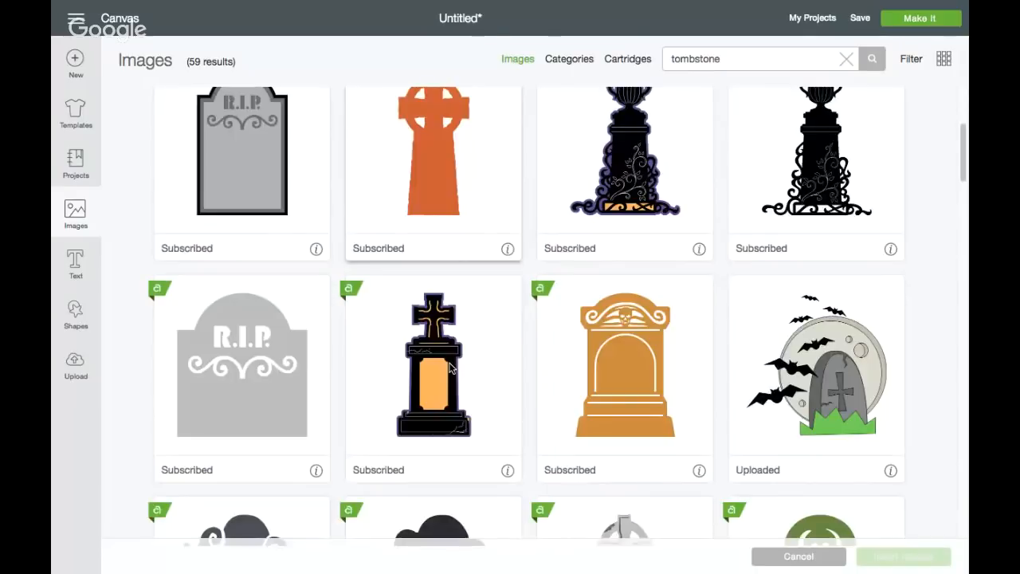
pyautogui.scroll(-8, 448, 367)
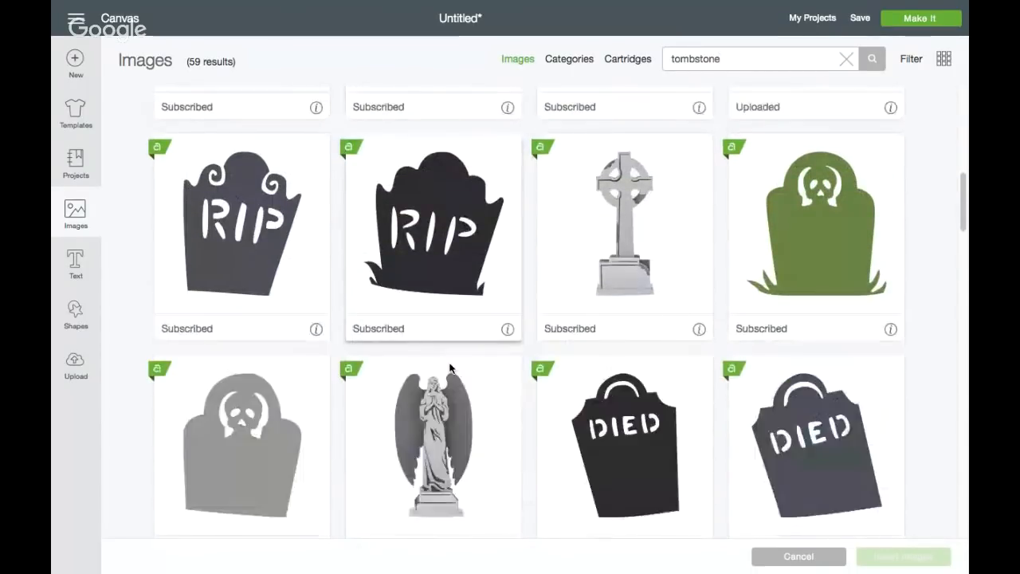
pyautogui.scroll(-8, 450, 367)
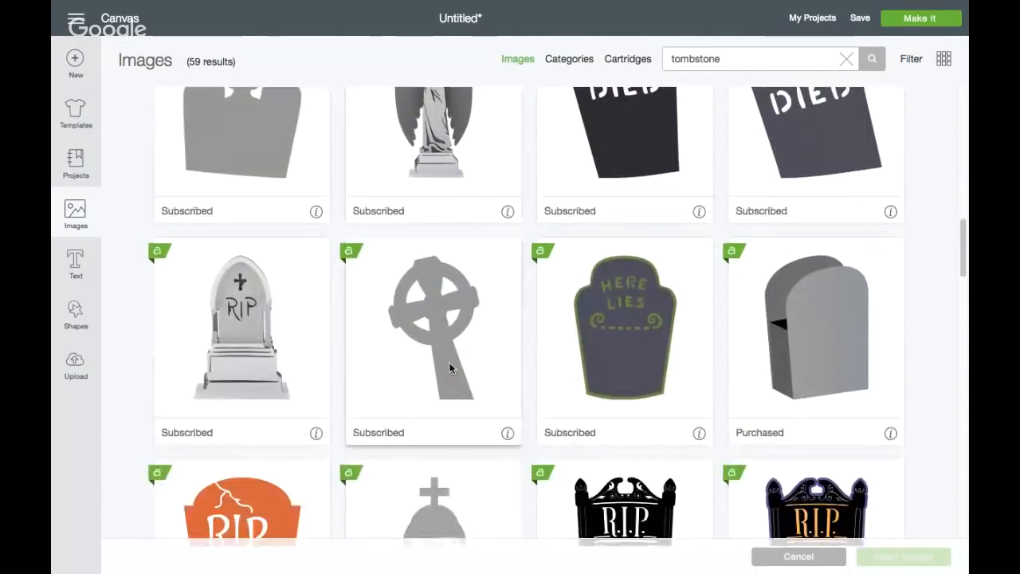
pyautogui.scroll(-4, 450, 367)
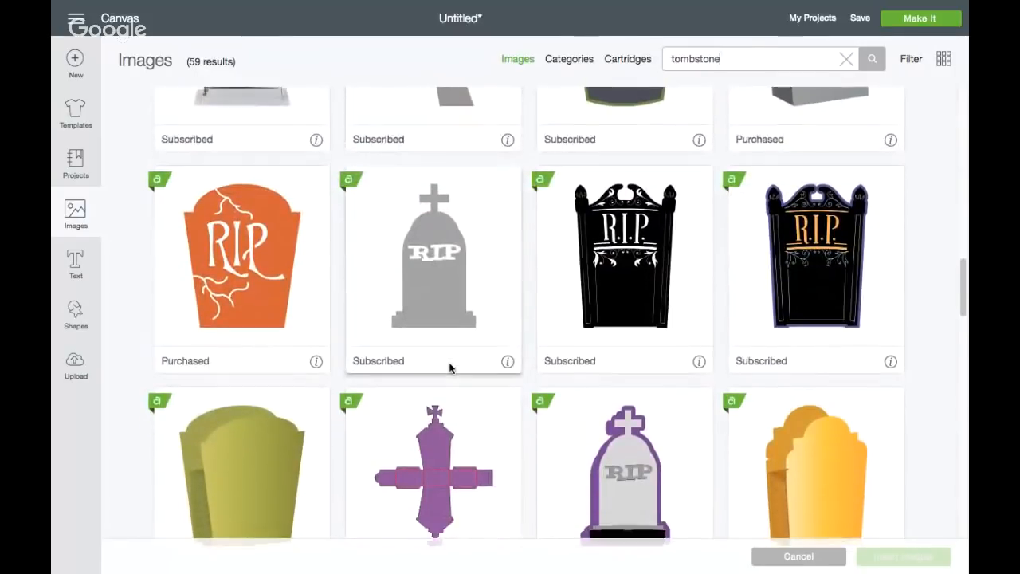
pyautogui.click(613, 395)
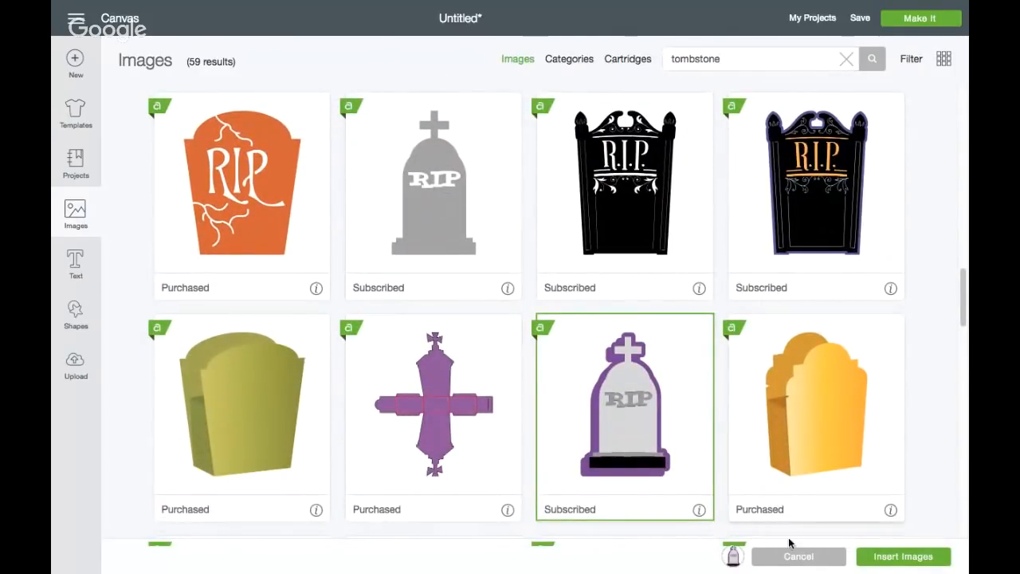
pyautogui.click(876, 556)
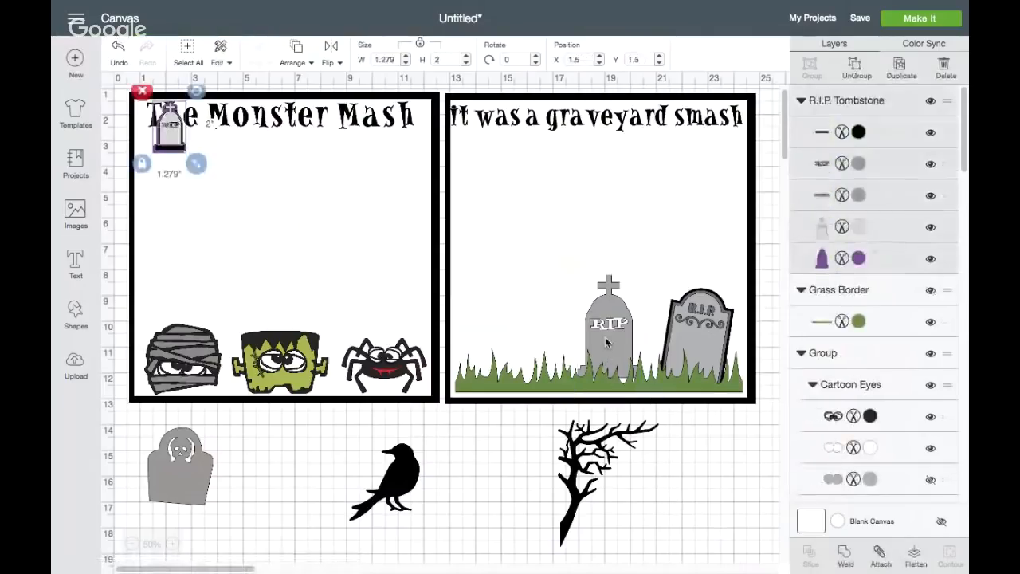
# Delete the plain cross-topped tombstone and stand the purple-outlined R.I.P. Tombstone in its place, enlarged to about 2.4 by 3.8 inches
pyautogui.click(605, 338)
pyautogui.click(560, 261)
pyautogui.moveTo(169, 128); pyautogui.dragTo(575, 301)
pyautogui.moveTo(614, 339); pyautogui.dragTo(656, 386)
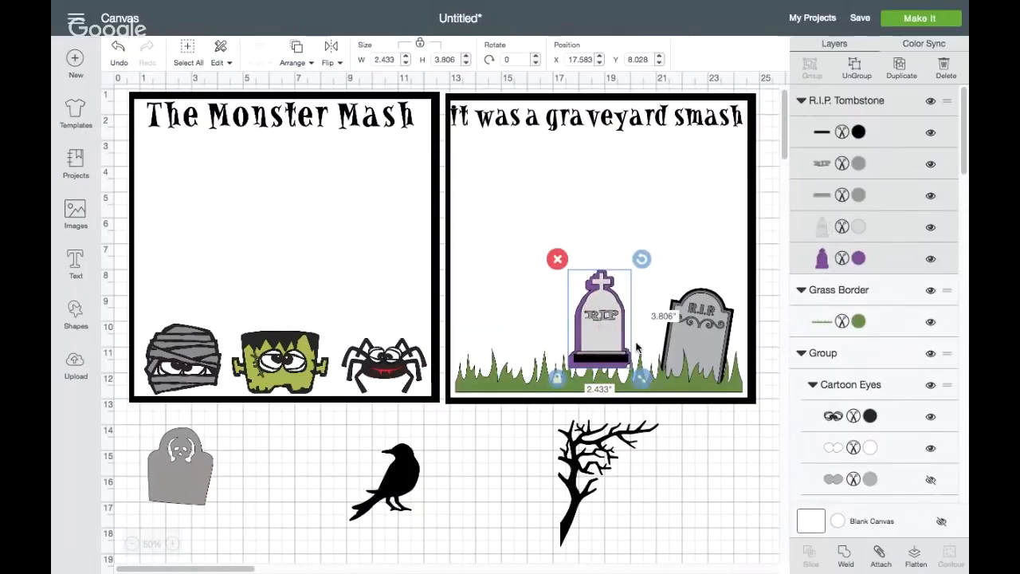
pyautogui.moveTo(612, 323); pyautogui.dragTo(613, 342)
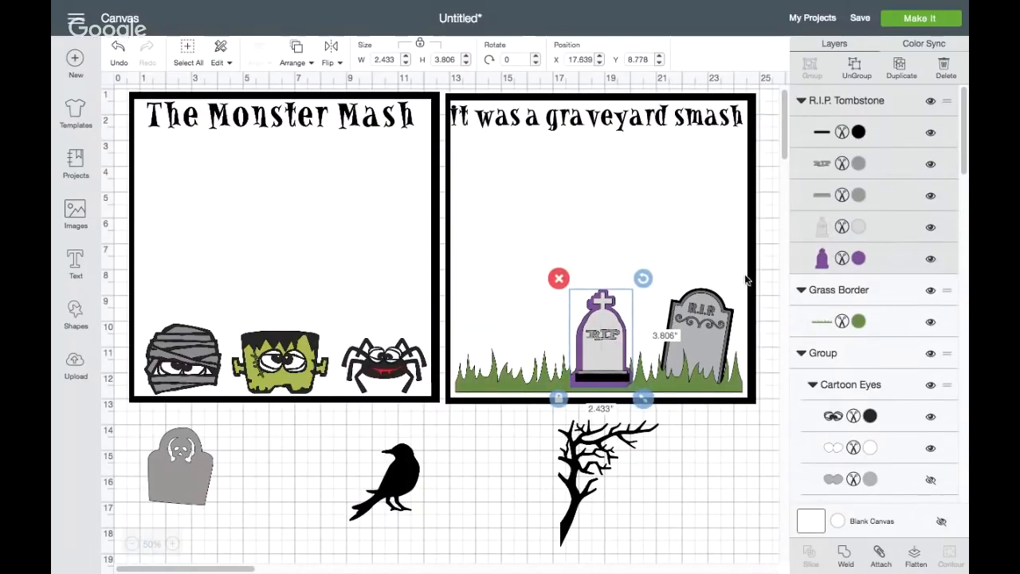
# Recolor the R.I.P. Tombstone's purple outline and its black base strip to the dark grey project color #6D6E70
pyautogui.click(932, 261)
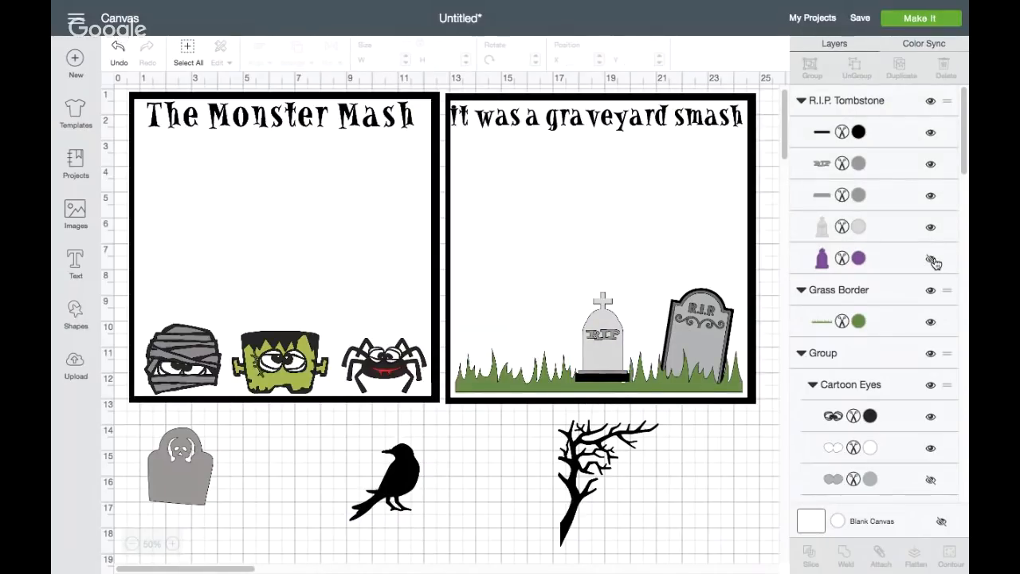
pyautogui.click(932, 260)
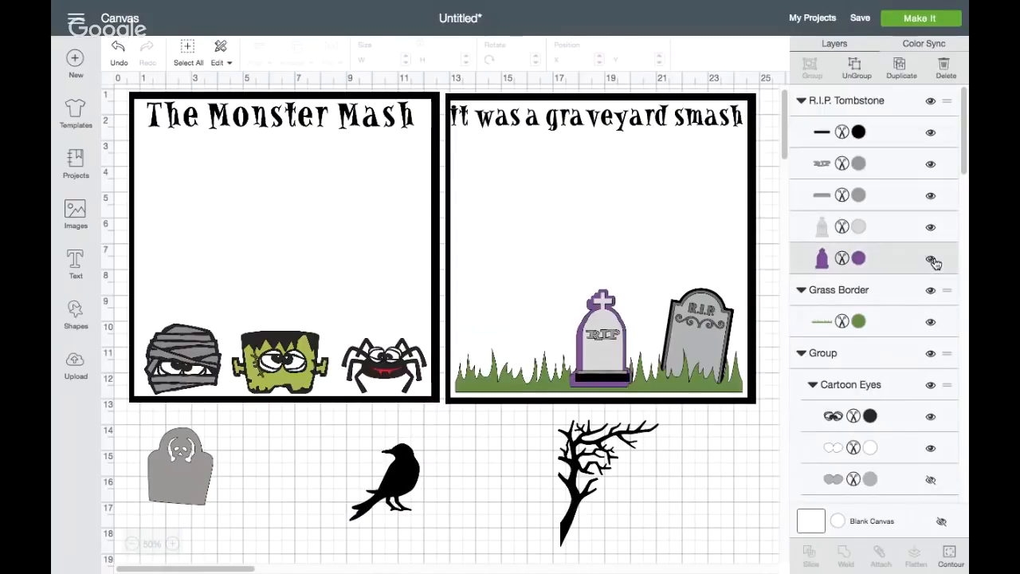
pyautogui.click(859, 257)
pyautogui.click(732, 159)
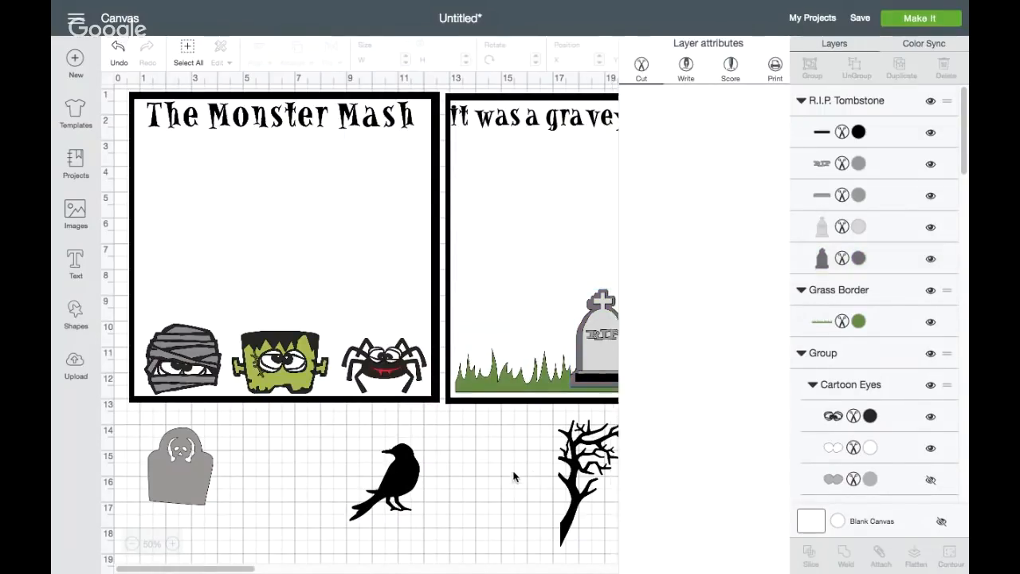
pyautogui.click(516, 478)
pyautogui.click(619, 380)
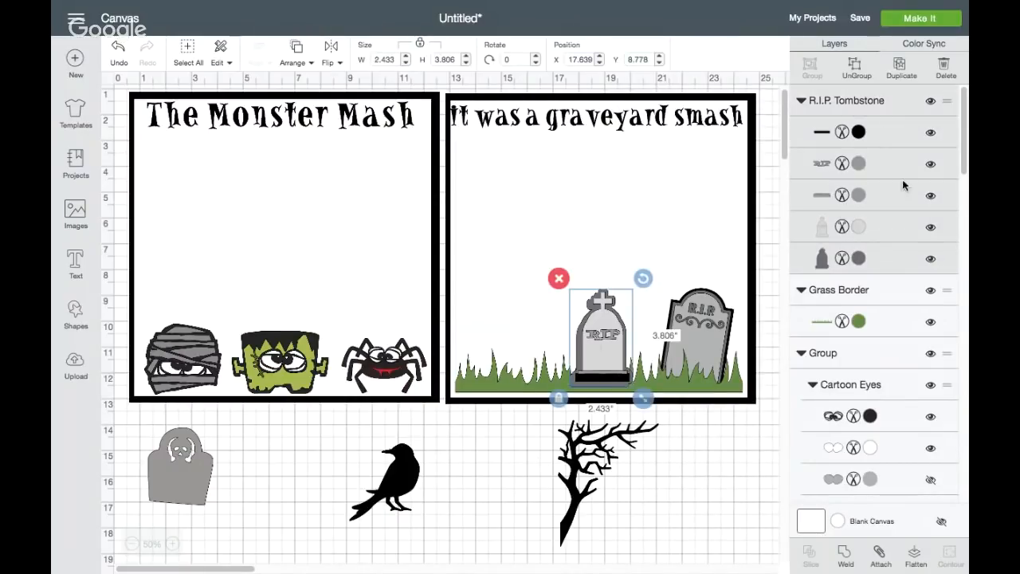
pyautogui.click(859, 133)
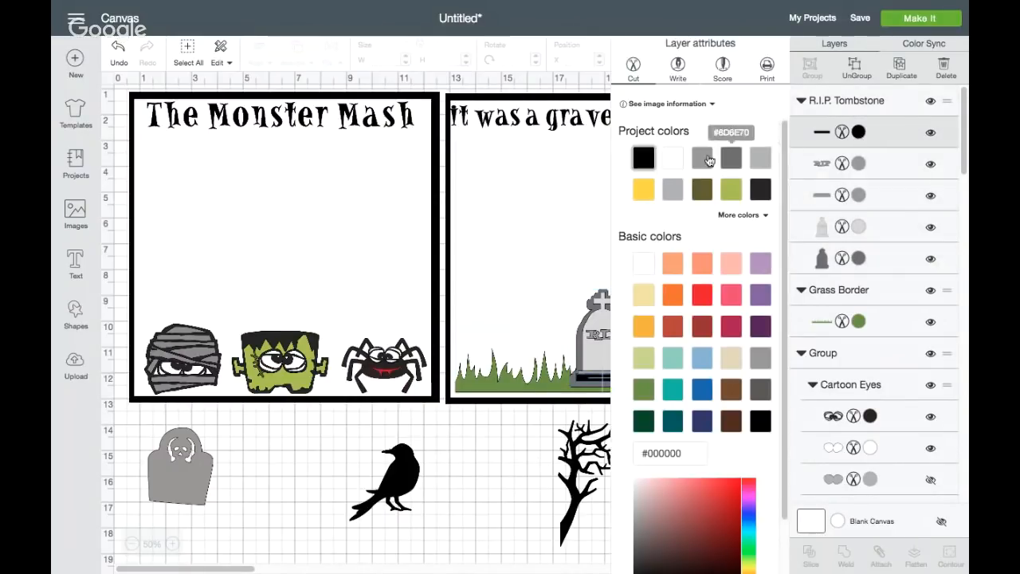
pyautogui.click(734, 161)
pyautogui.click(497, 466)
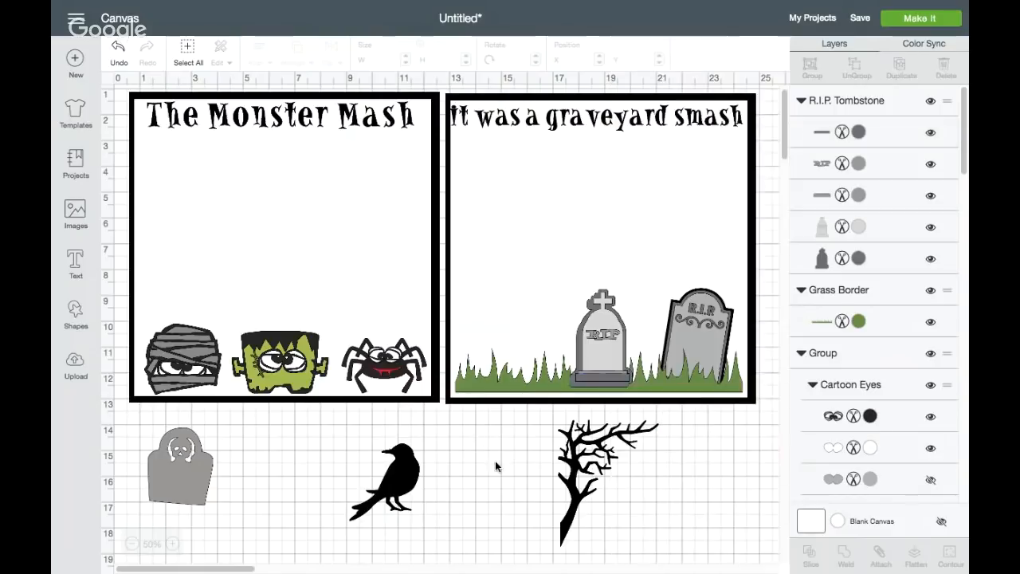
# Enlarge the grey R.I.P. Tombstone to about 2.8 by 4.4 inches and set its base down in the grass
pyautogui.click(601, 355)
pyautogui.moveTo(602, 348); pyautogui.dragTo(603, 348)
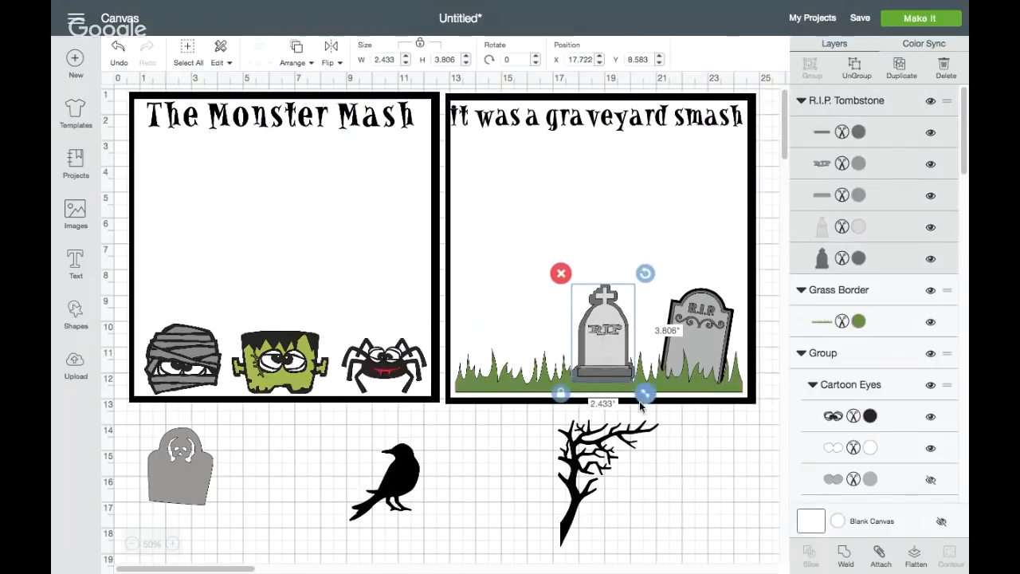
pyautogui.moveTo(644, 396); pyautogui.dragTo(616, 376)
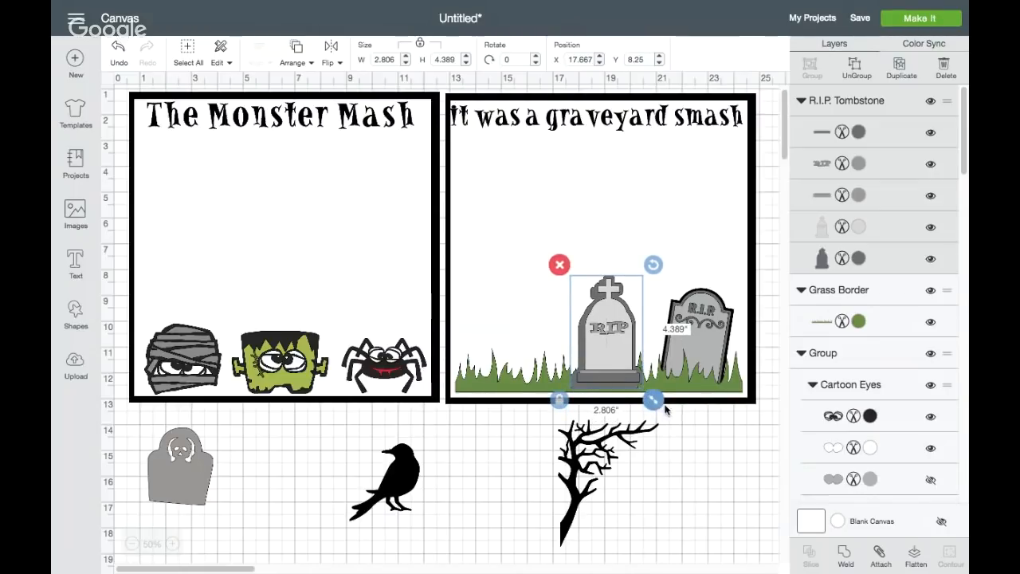
pyautogui.moveTo(656, 403)
pyautogui.mouseDown()
pyautogui.moveTo(667, 414)
pyautogui.moveTo(654, 403)
pyautogui.mouseUp()
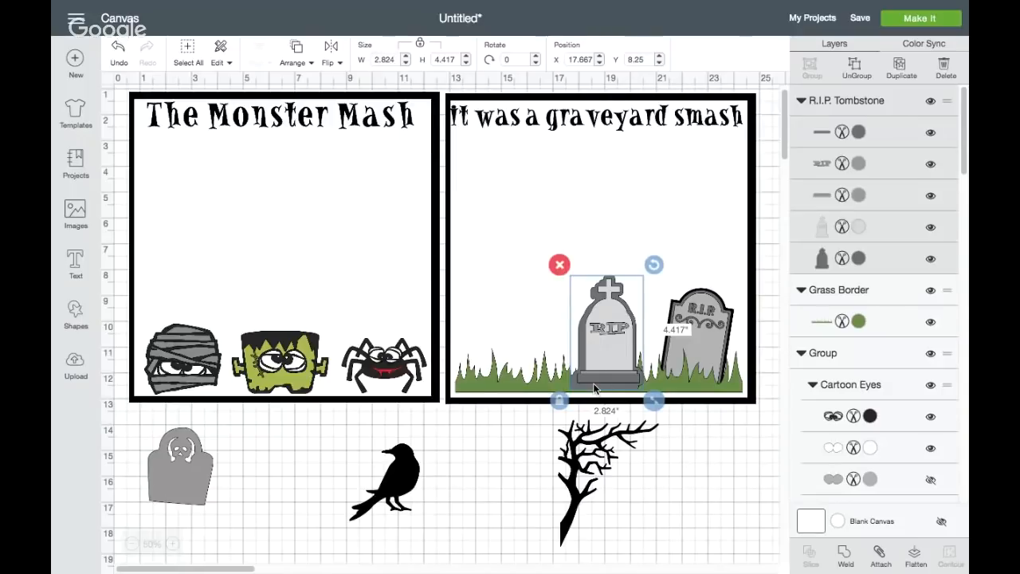
pyautogui.moveTo(594, 388); pyautogui.dragTo(589, 386)
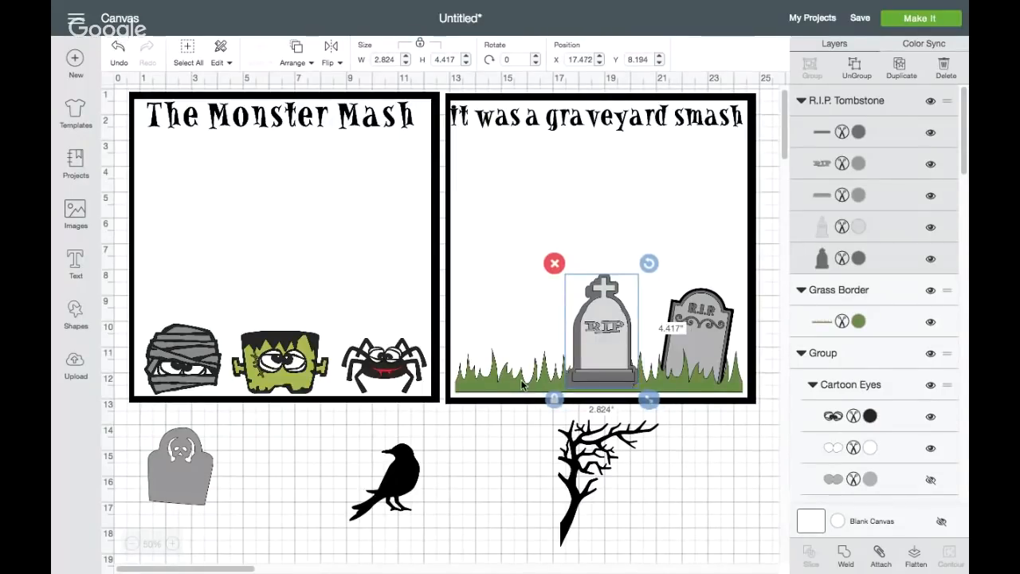
# Try sending the cross-topped R.I.P. Tombstone to the back of the layer order
pyautogui.click(297, 53)
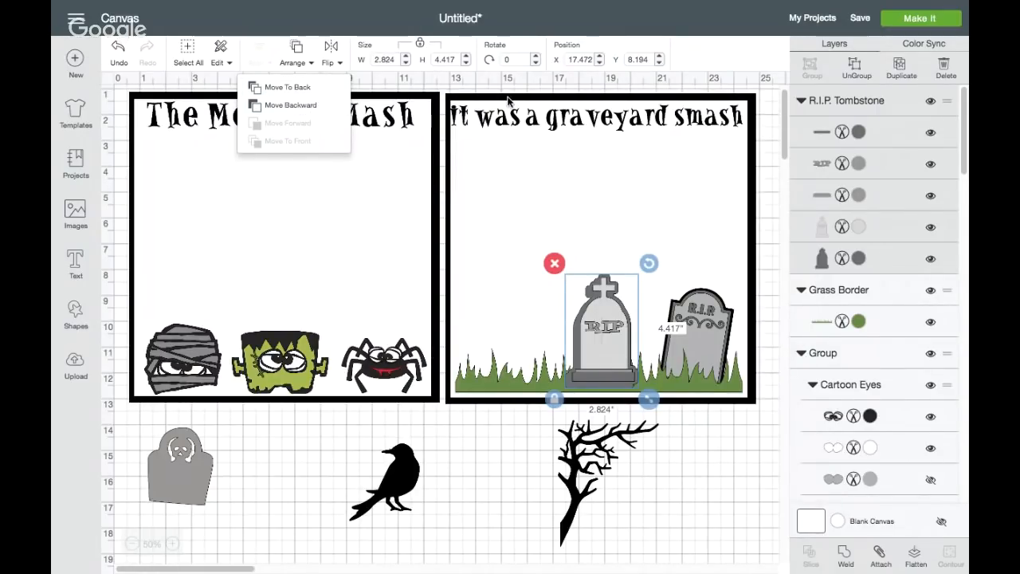
pyautogui.click(302, 95)
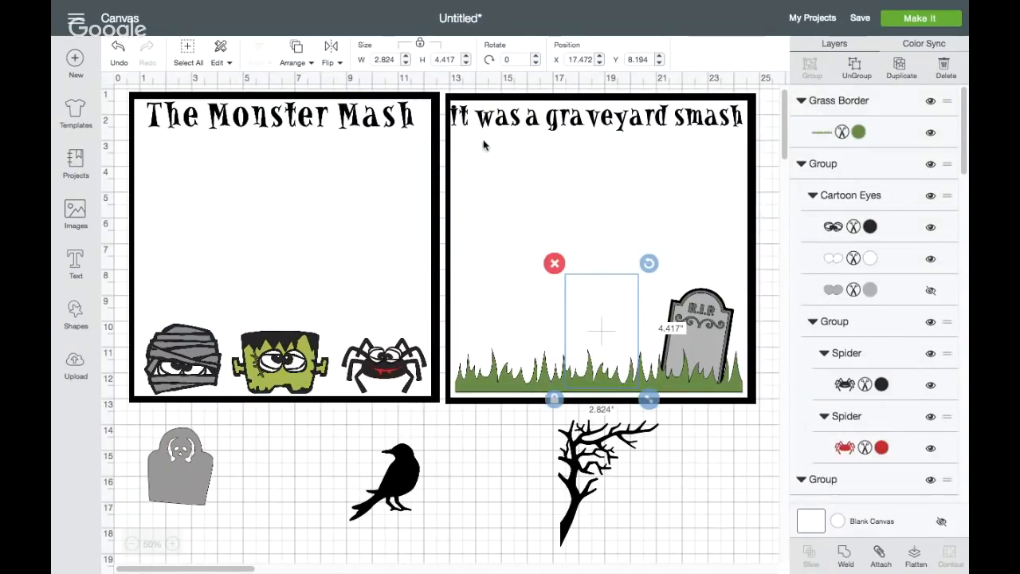
pyautogui.click(296, 51)
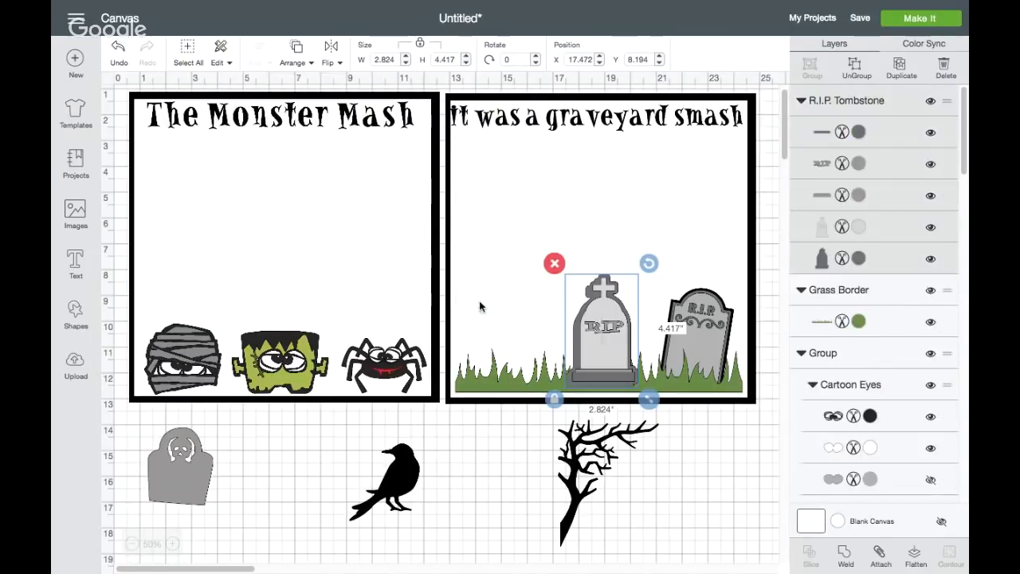
# Bring the grass border to the front of the layer order so it overlaps the tombstone bases
pyautogui.click(493, 375)
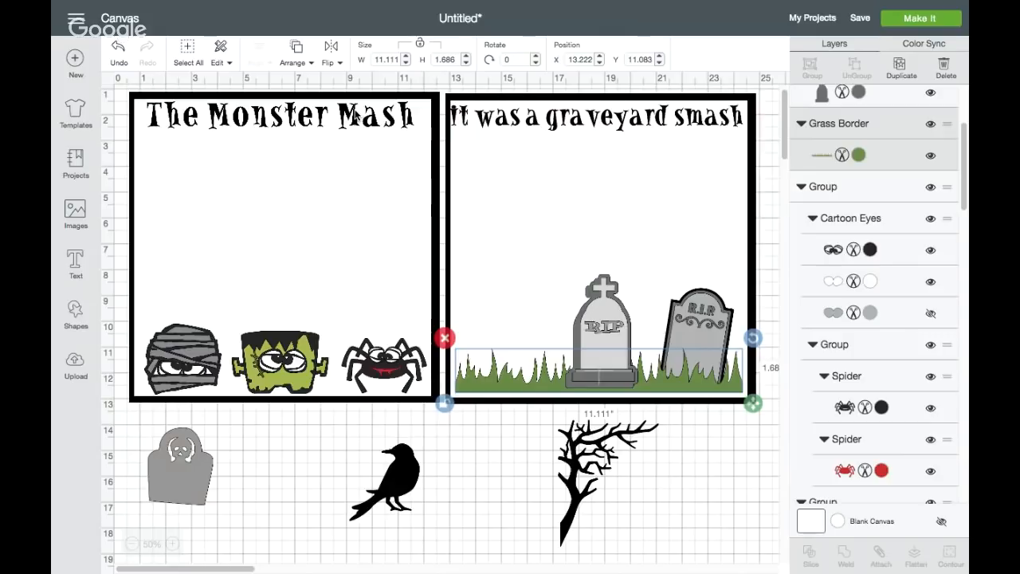
pyautogui.click(298, 52)
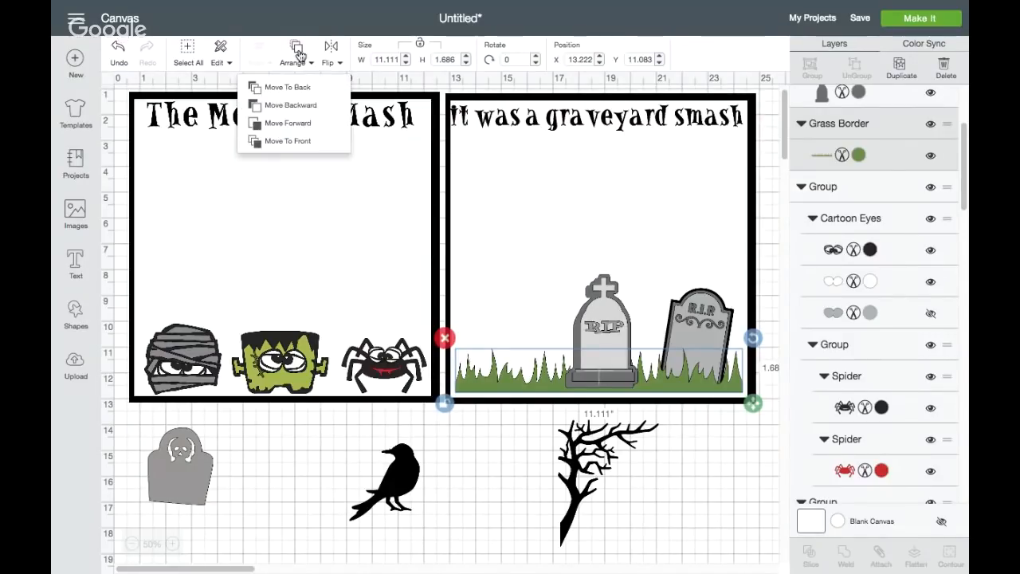
pyautogui.click(295, 141)
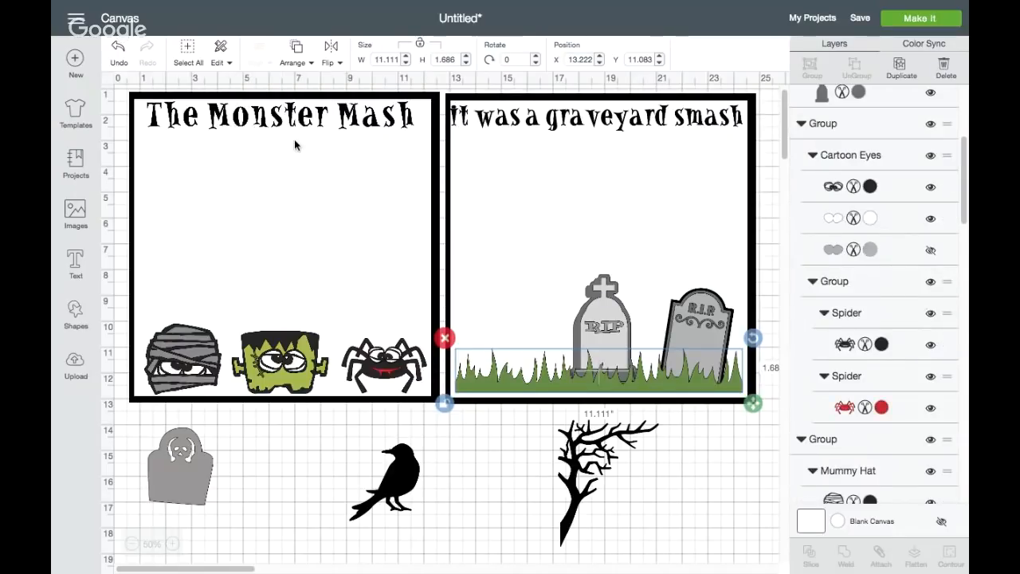
# Stand the skull tombstone in the grass left of the cross-topped R.I.P. Tombstone, and tilt the cross-topped one slightly counterclockwise
pyautogui.click(602, 323)
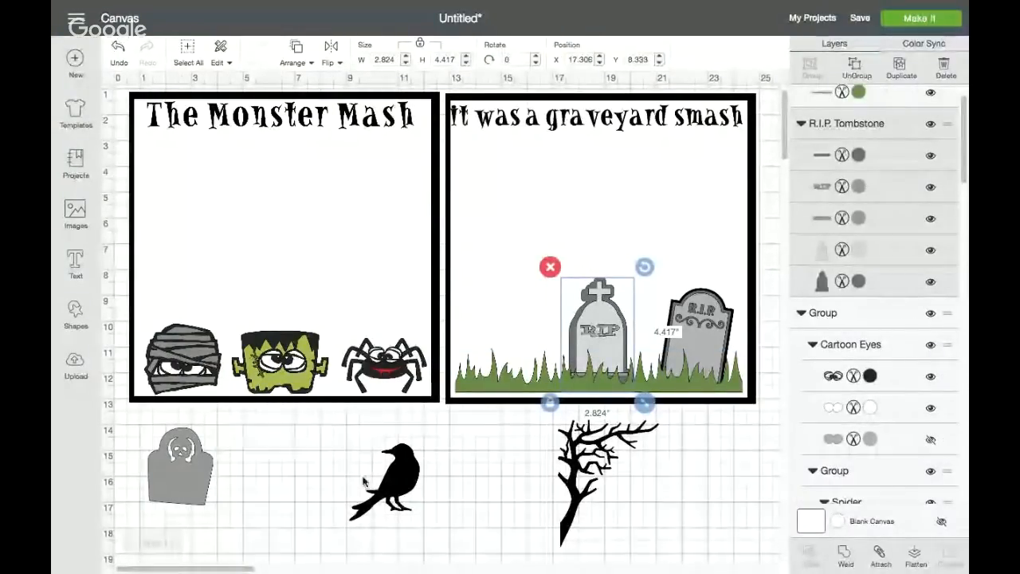
pyautogui.click(191, 478)
pyautogui.moveTo(191, 478); pyautogui.dragTo(532, 355)
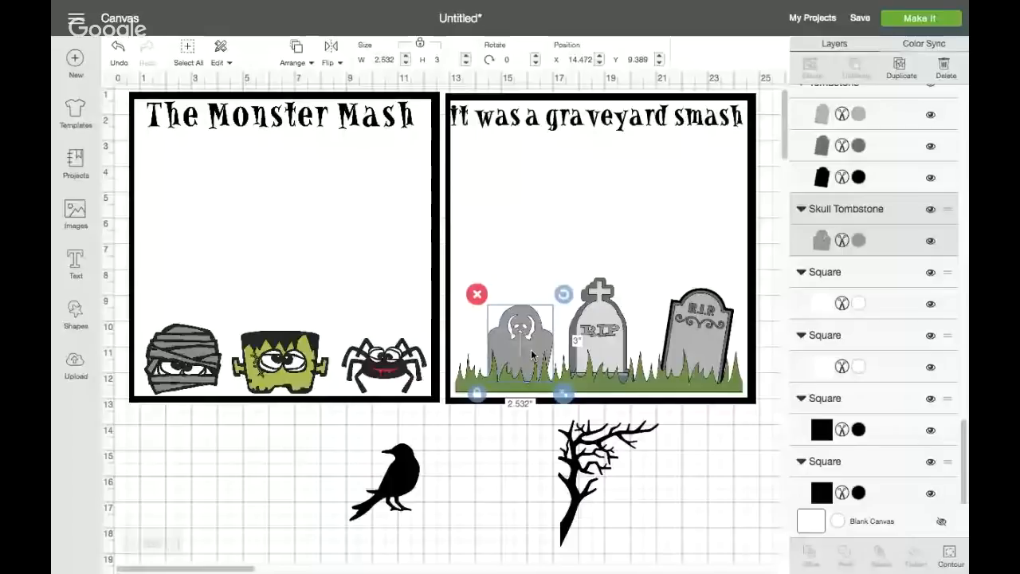
pyautogui.click(601, 335)
pyautogui.moveTo(650, 275); pyautogui.dragTo(642, 276)
pyautogui.moveTo(611, 308); pyautogui.dragTo(616, 309)
pyautogui.click(519, 324)
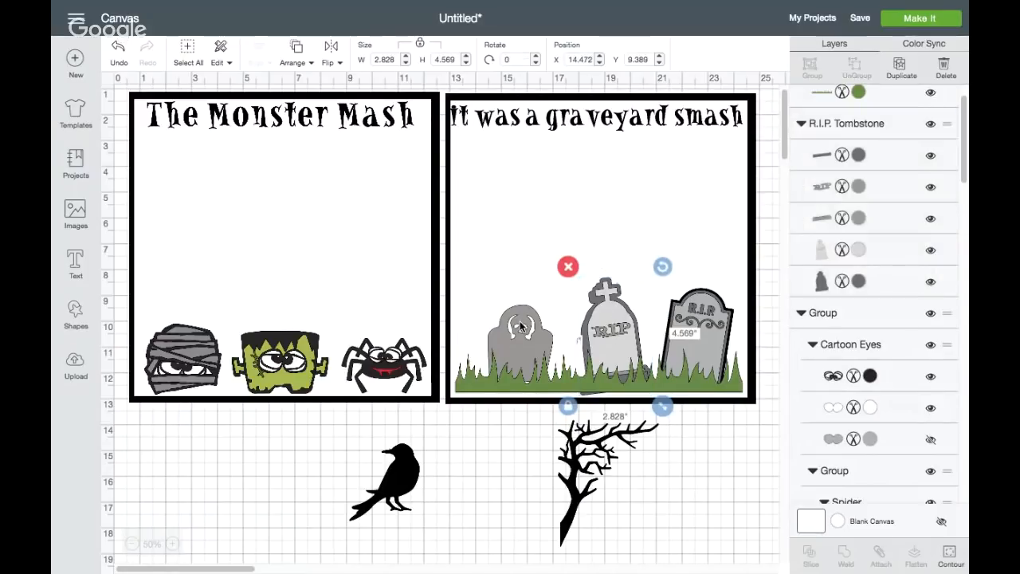
pyautogui.moveTo(519, 320); pyautogui.dragTo(530, 320)
# Stand the bare tree against the graveyard square's left border, enlarge it to about 4.6 by 5.9 inches, and bring it to the front
pyautogui.click(596, 466)
pyautogui.moveTo(593, 466); pyautogui.dragTo(498, 259)
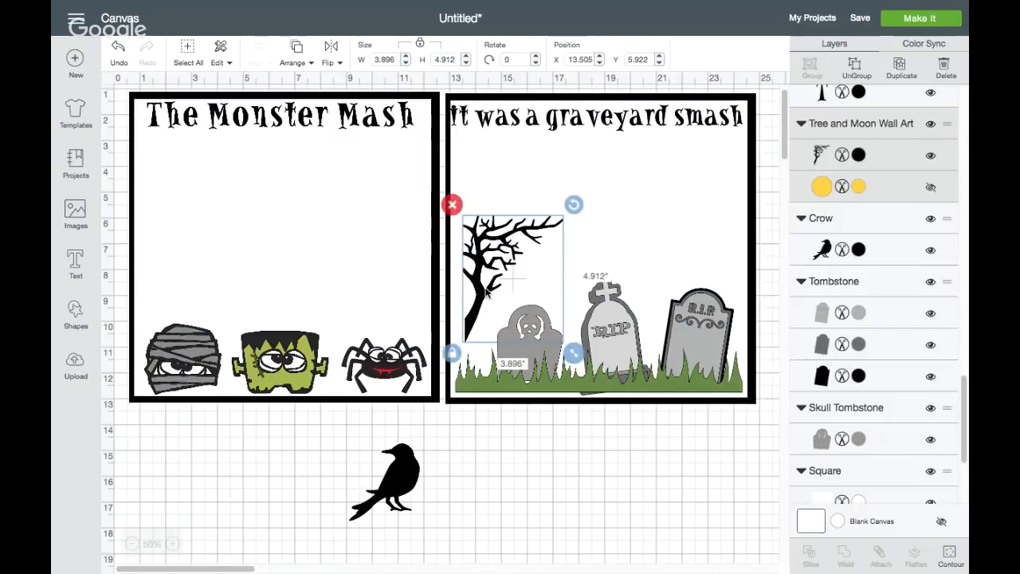
pyautogui.moveTo(483, 288); pyautogui.dragTo(469, 305)
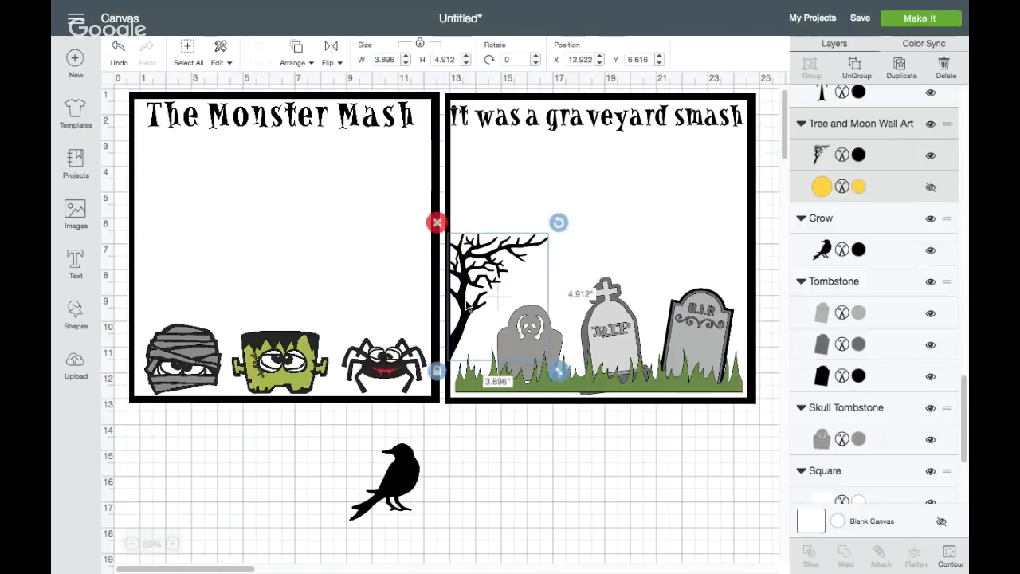
pyautogui.moveTo(557, 370); pyautogui.dragTo(579, 394)
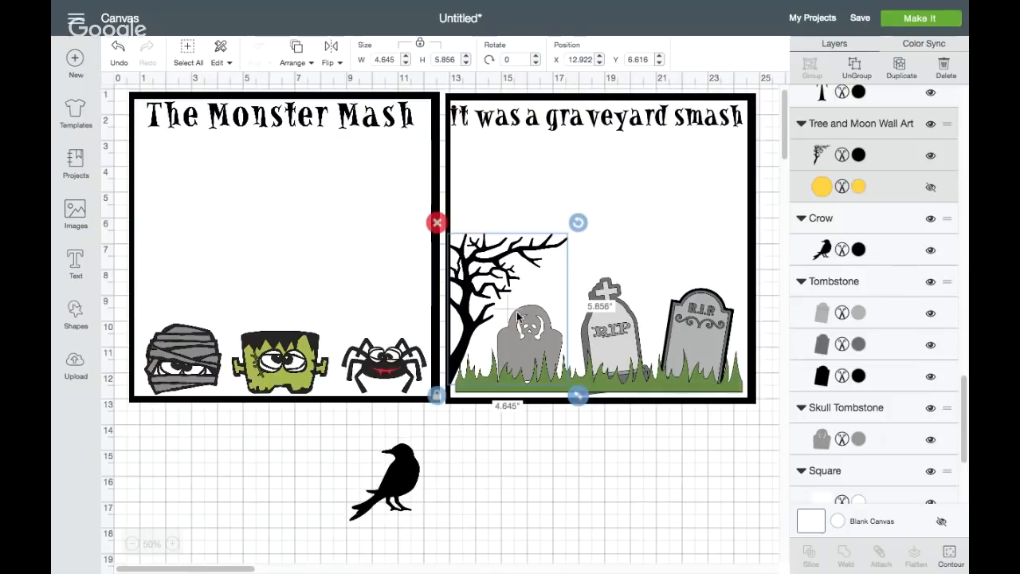
pyautogui.moveTo(471, 292); pyautogui.dragTo(470, 301)
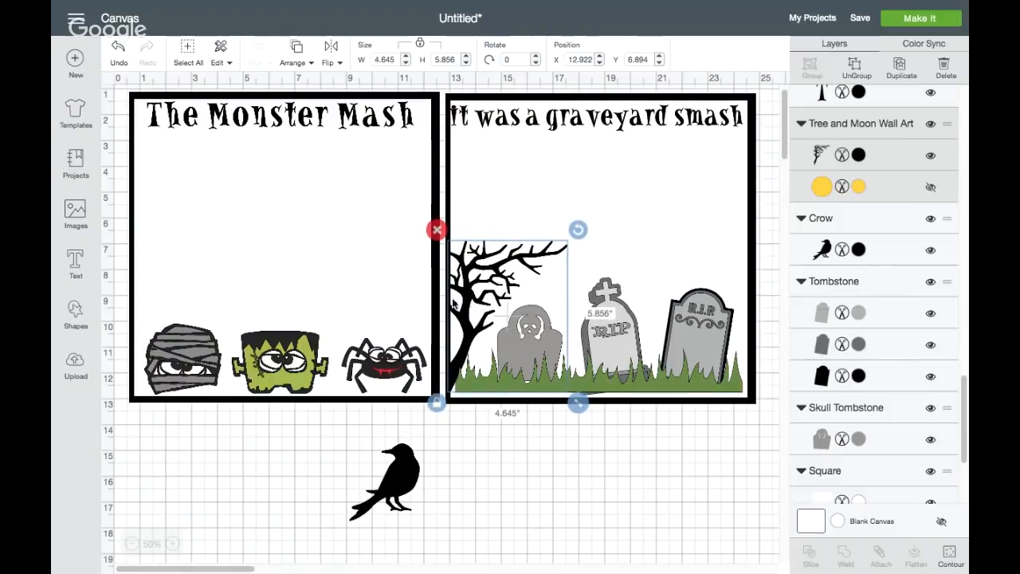
pyautogui.click(307, 53)
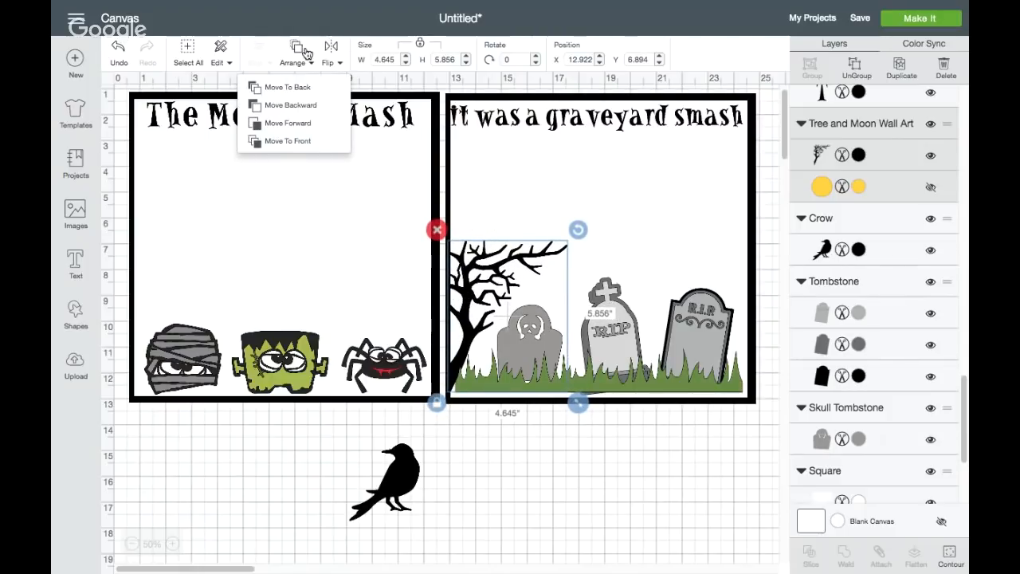
pyautogui.click(288, 142)
pyautogui.click(521, 485)
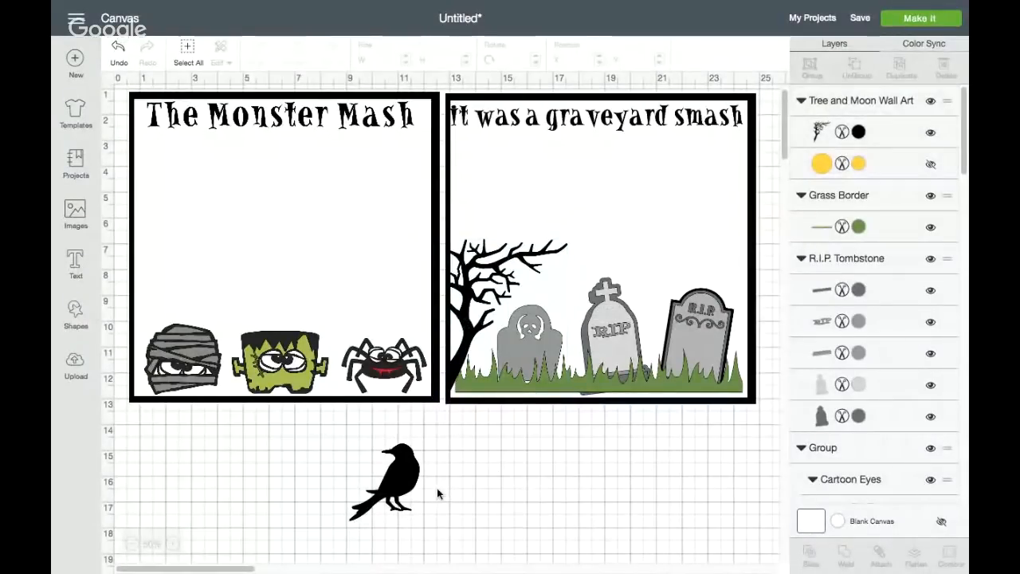
# Shrink the crow to about 1.3 by 1.4 inches and perch it on top of the rightmost tombstone
pyautogui.click(400, 482)
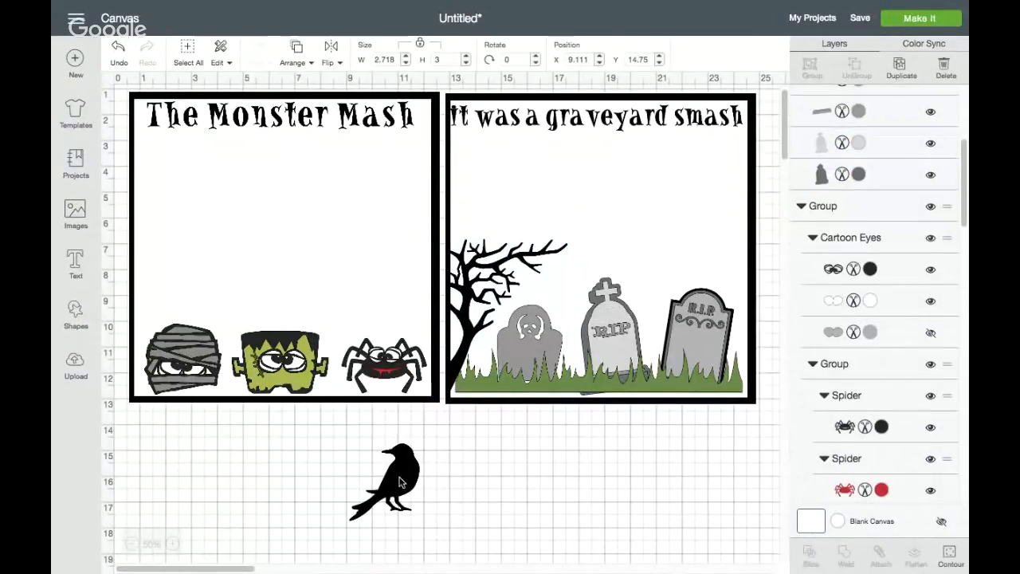
pyautogui.moveTo(429, 530); pyautogui.dragTo(679, 290)
pyautogui.click(674, 469)
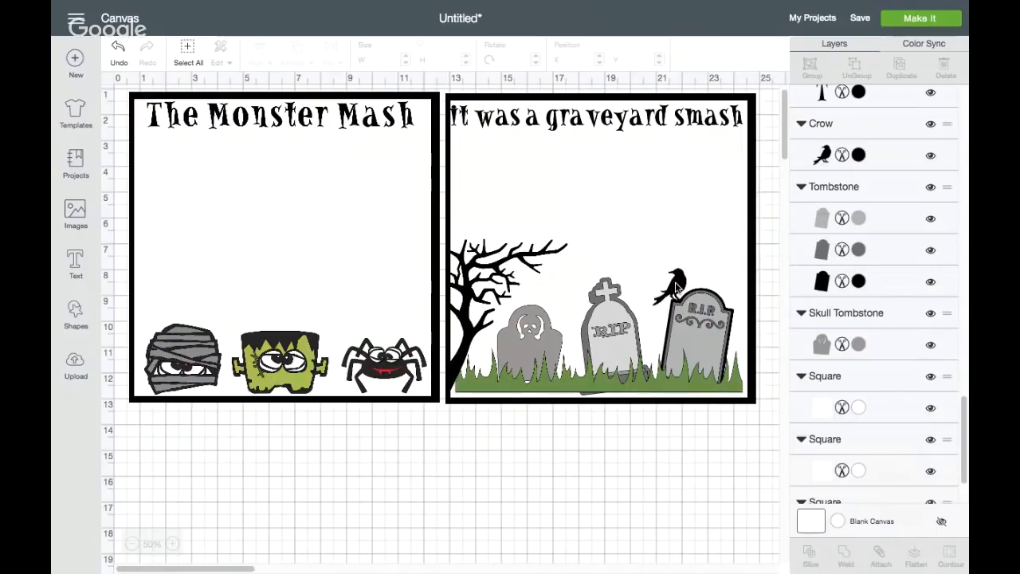
pyautogui.click(674, 287)
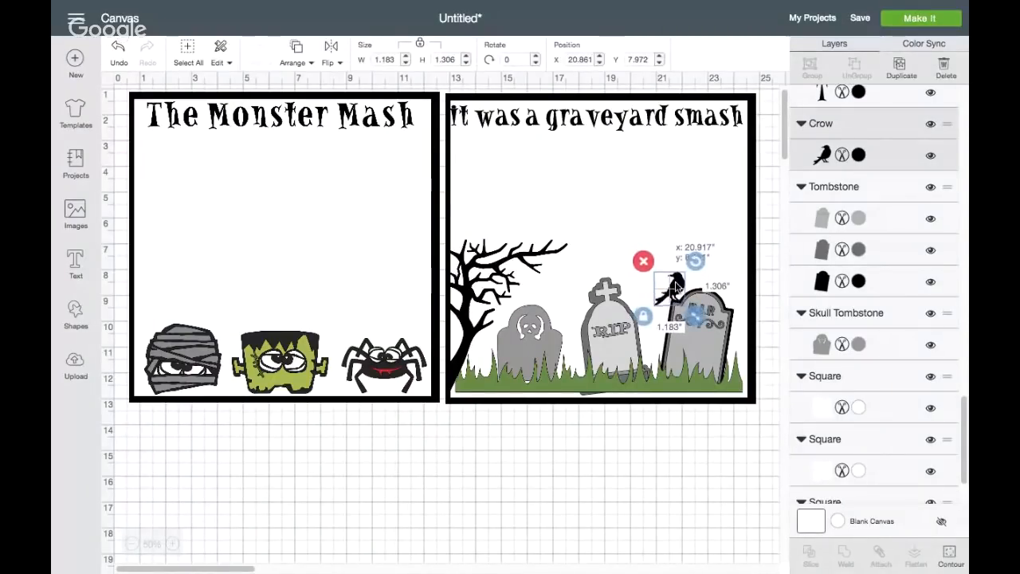
pyautogui.moveTo(676, 285)
pyautogui.mouseDown()
pyautogui.moveTo(699, 317)
pyautogui.moveTo(682, 286)
pyautogui.mouseUp()
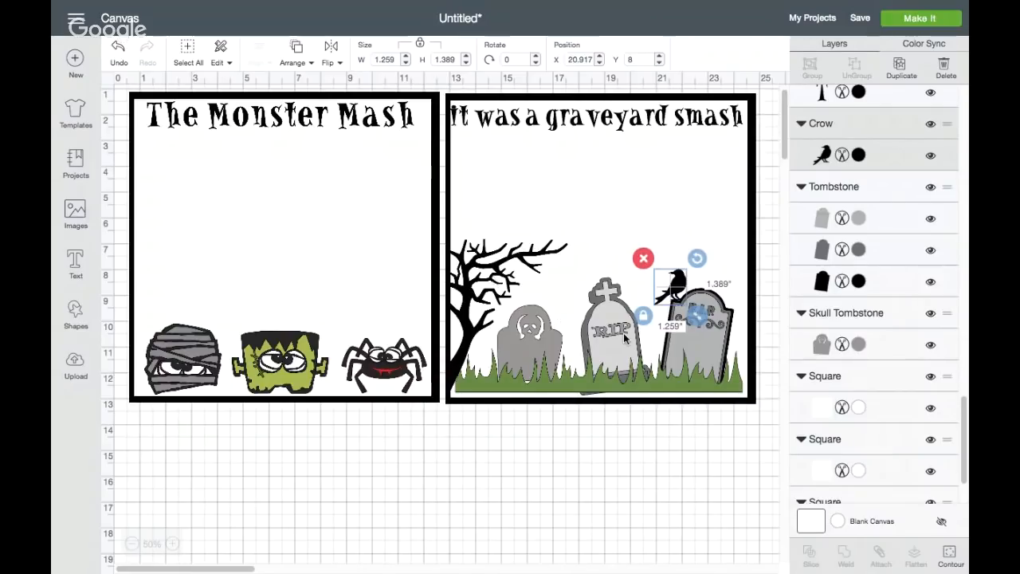
pyautogui.click(655, 431)
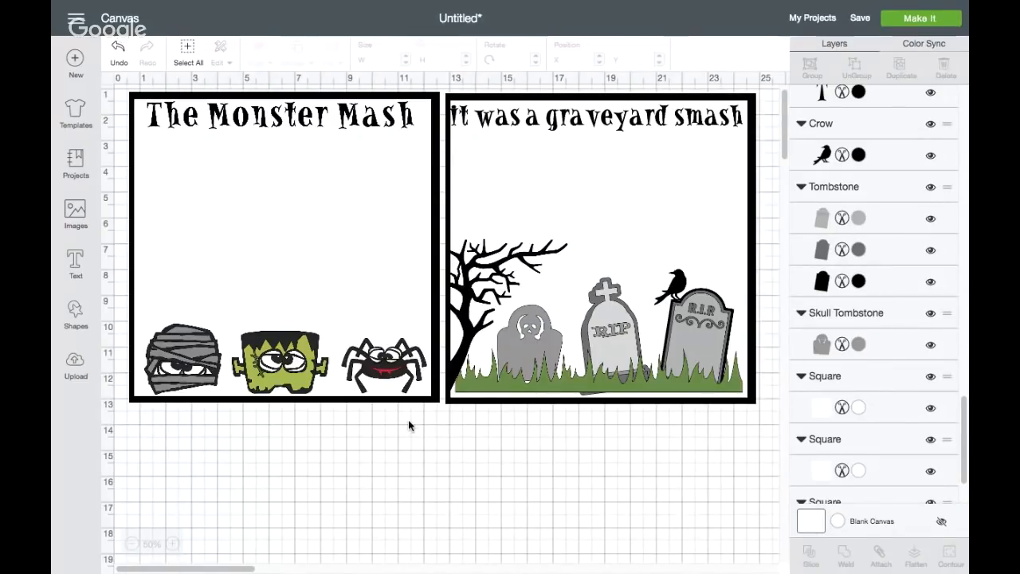
# Insert a square shape in the Monster Mash square, above the mummy, and set its width to 4.5 inches
pyautogui.click(76, 314)
pyautogui.click(133, 211)
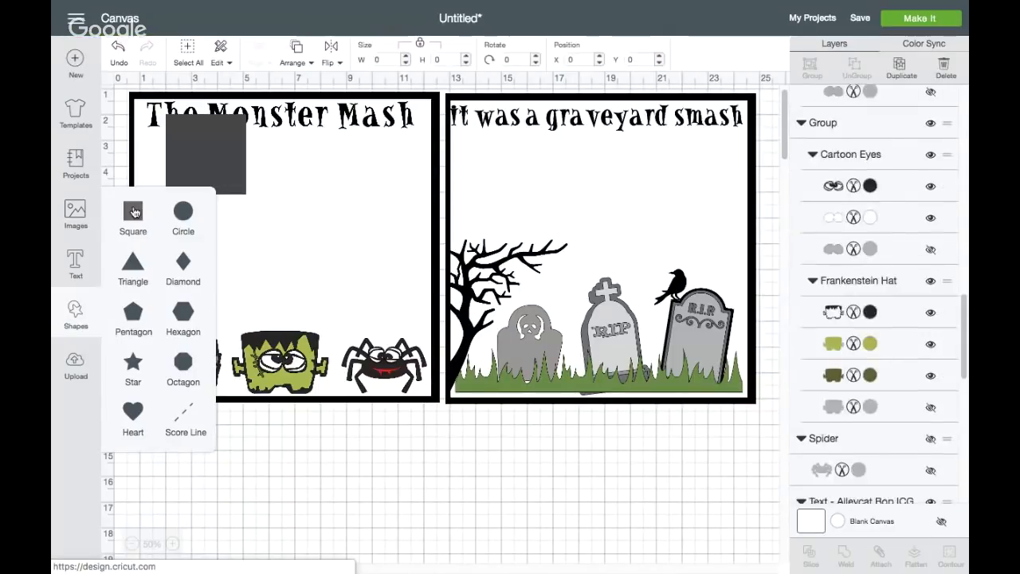
pyautogui.moveTo(223, 150); pyautogui.dragTo(200, 258)
pyautogui.moveTo(396, 60); pyautogui.dragTo(325, 63)
pyautogui.write('4.5')
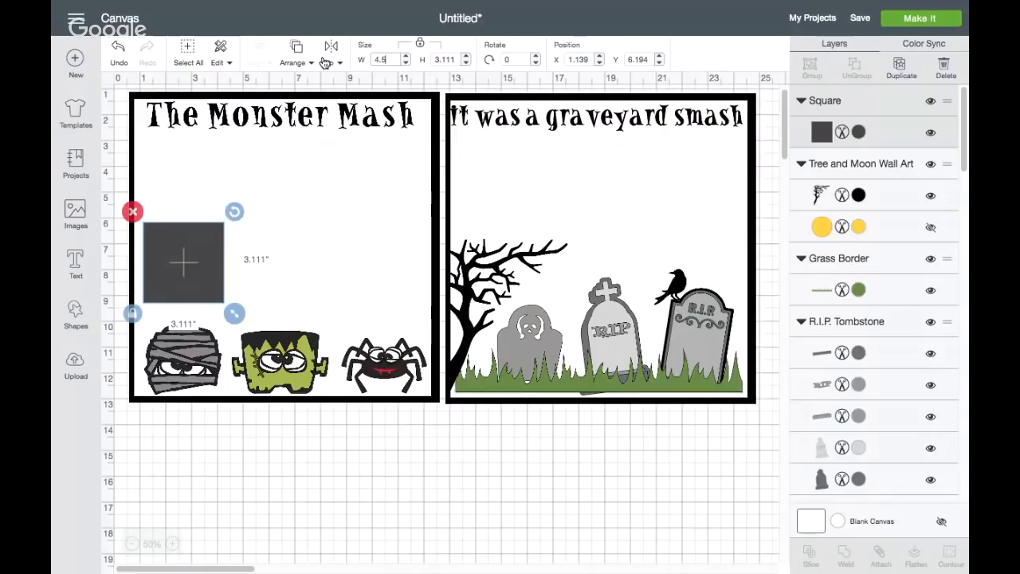
pyautogui.press('Return')
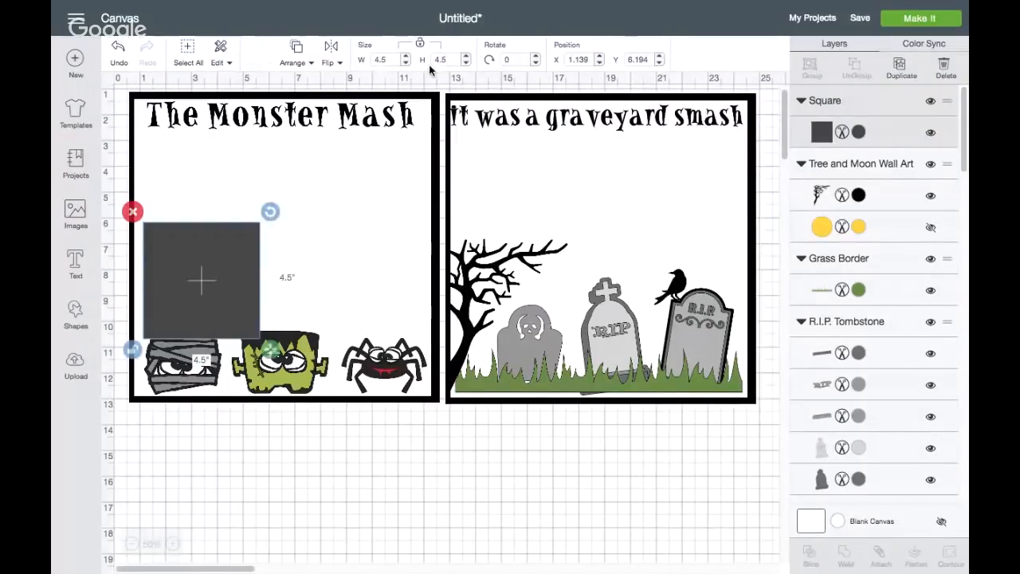
# Set the new square's height to 6.5 inches, move it up beneath the Monster Mash title, and color it black
pyautogui.moveTo(454, 59); pyautogui.dragTo(422, 64)
pyautogui.write('6.5')
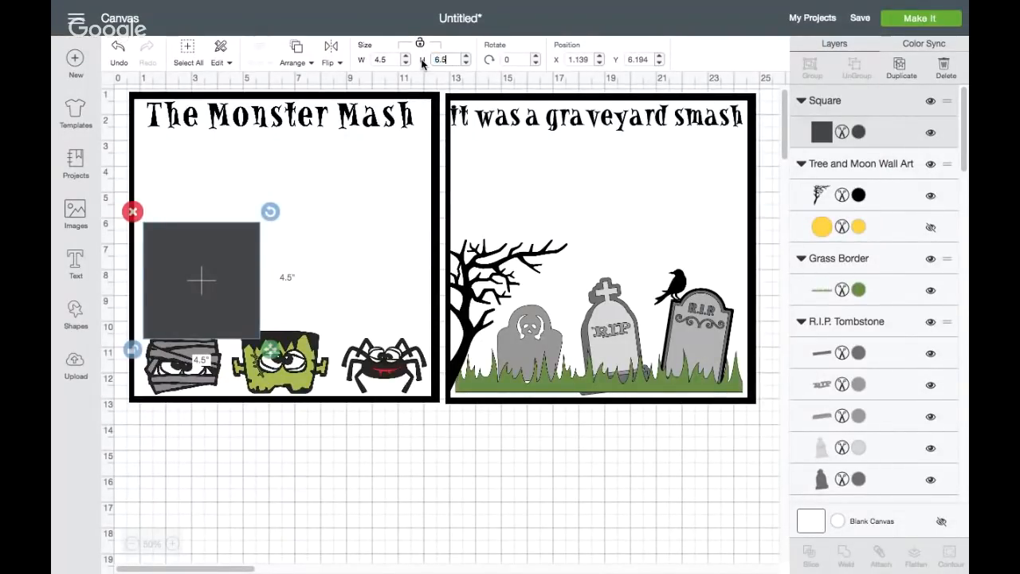
pyautogui.press('Return')
pyautogui.moveTo(210, 303); pyautogui.dragTo(211, 227)
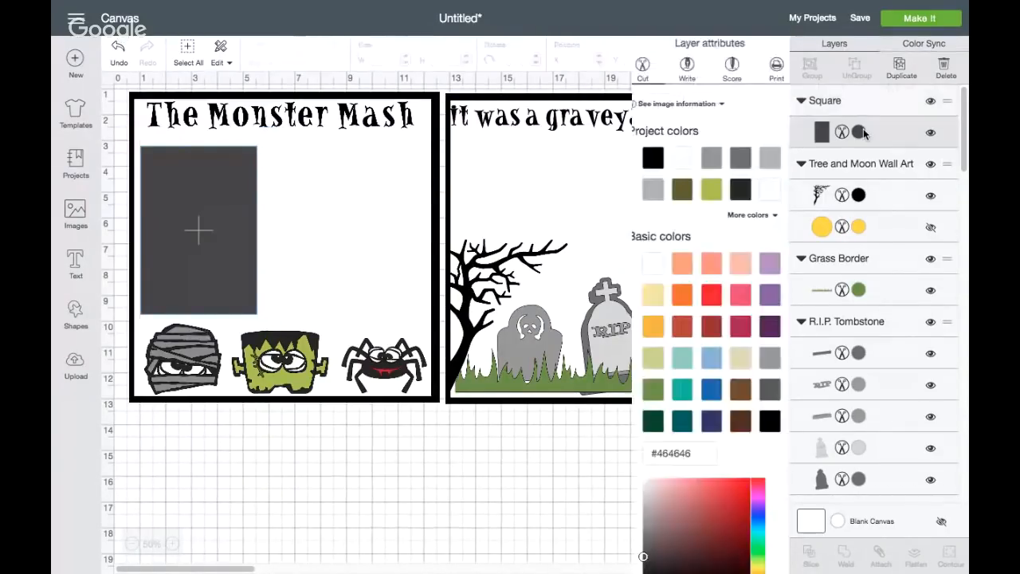
pyautogui.click(859, 131)
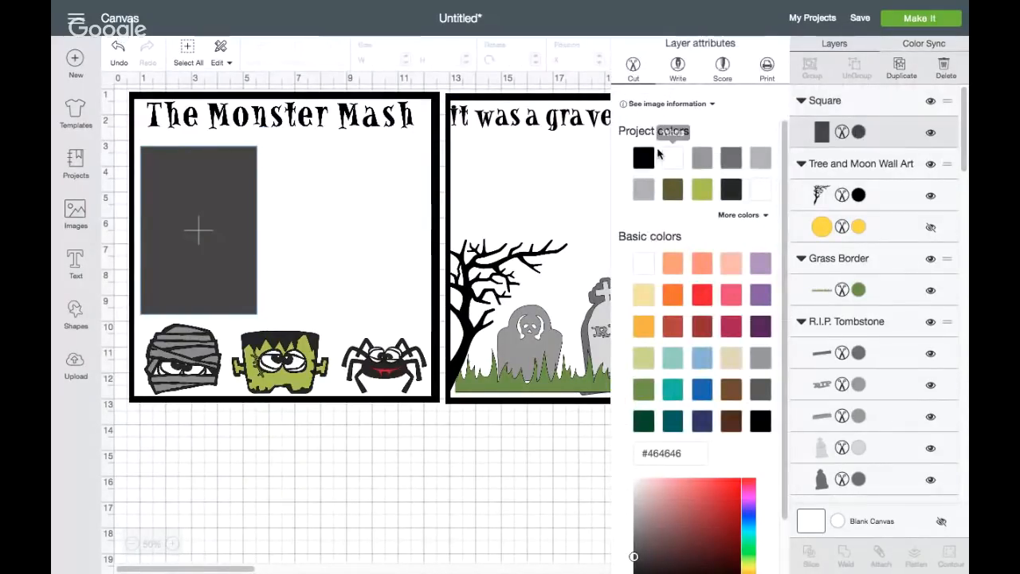
pyautogui.click(646, 158)
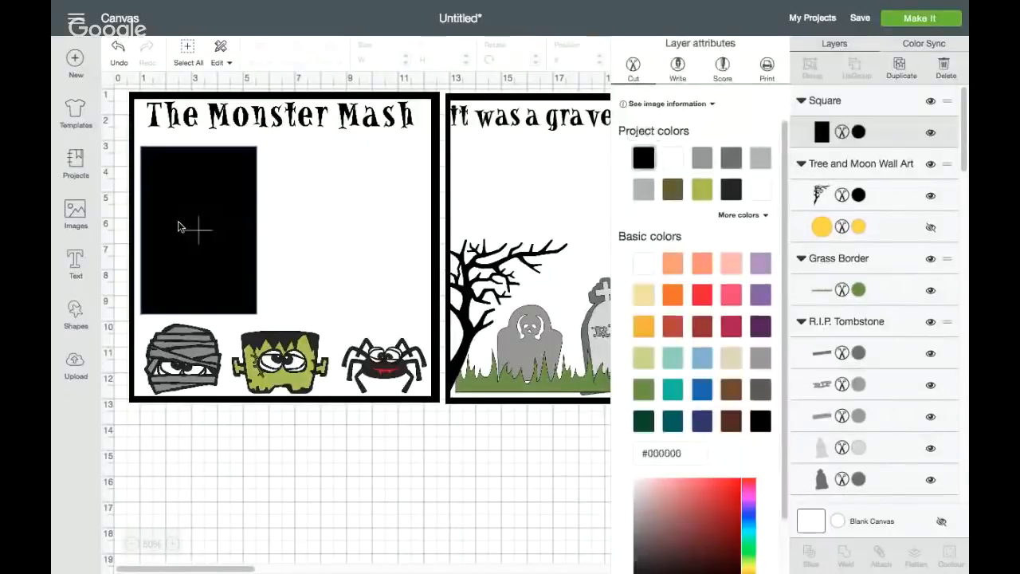
# Insert a second square beside the black rectangle, unlock its proportions, and size it 6.5 inches wide by 4.5 inches high
pyautogui.click(75, 312)
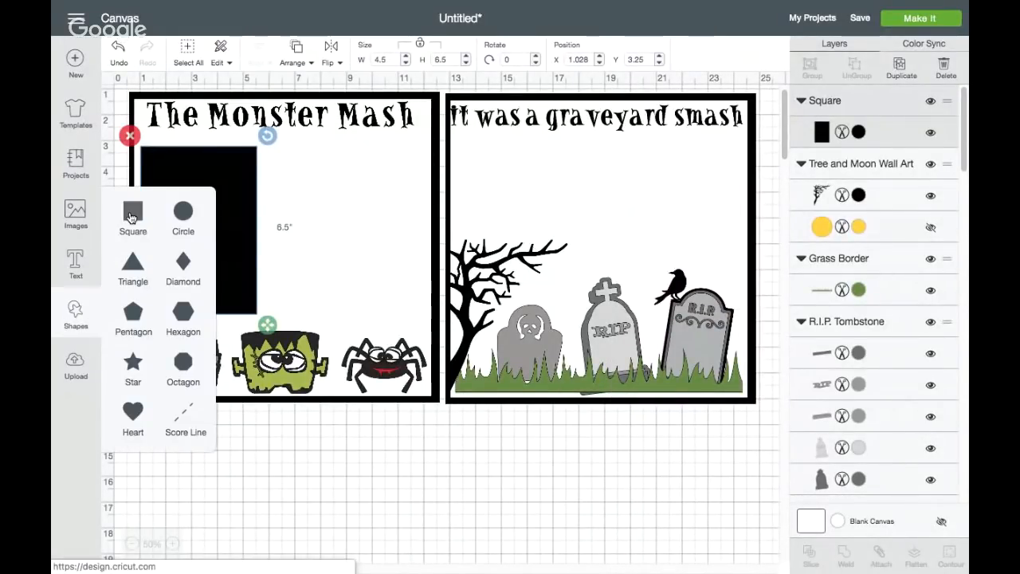
pyautogui.click(137, 211)
pyautogui.moveTo(216, 165); pyautogui.dragTo(315, 184)
pyautogui.moveTo(397, 59); pyautogui.dragTo(371, 59)
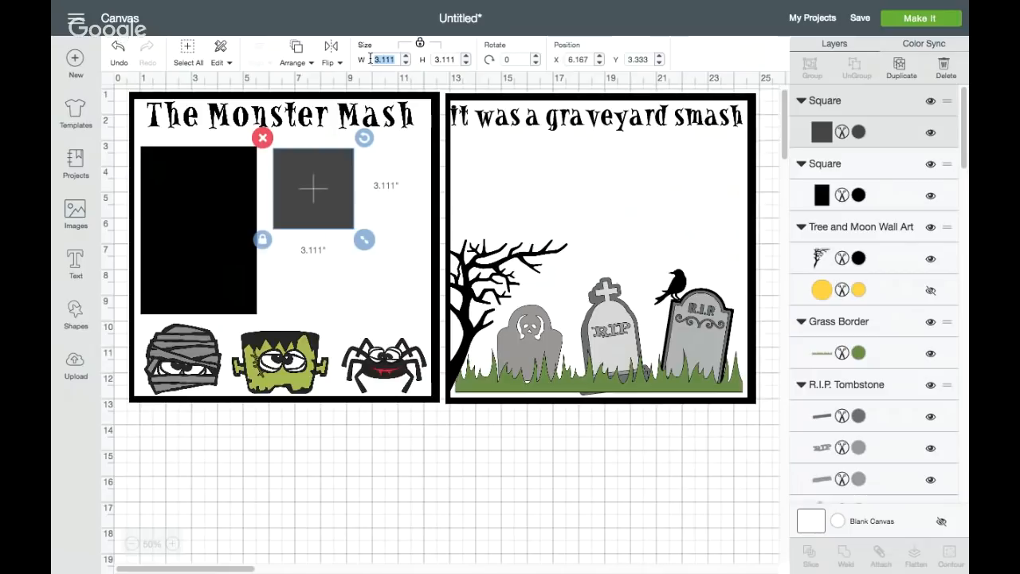
pyautogui.click(423, 44)
pyautogui.write('6.5')
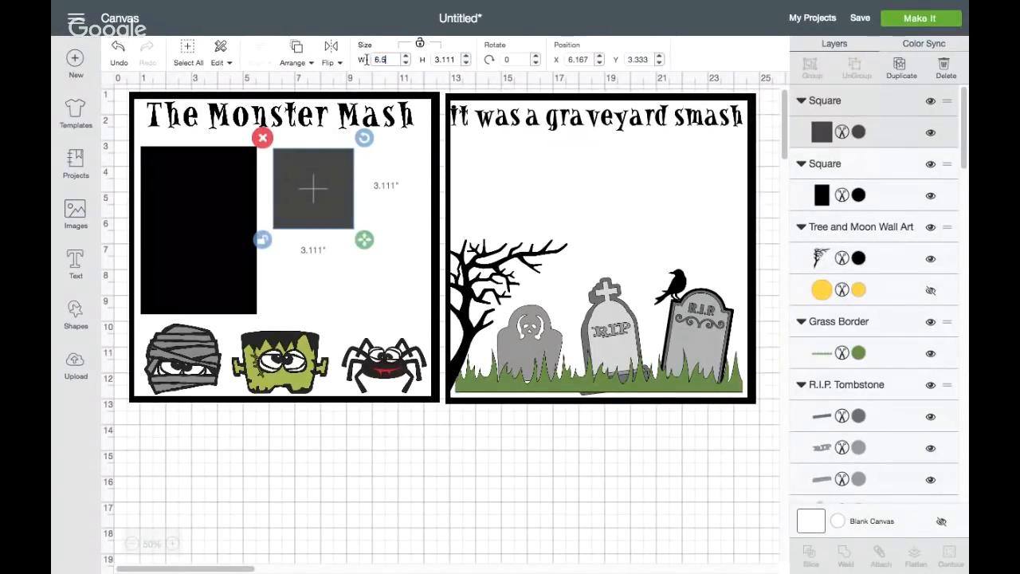
pyautogui.click(458, 60)
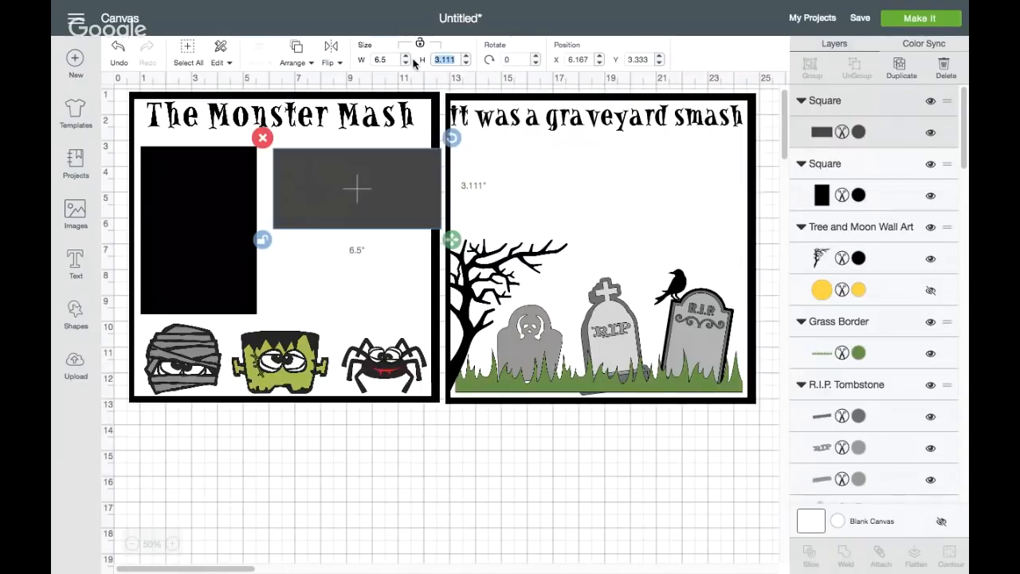
pyautogui.press('Return')
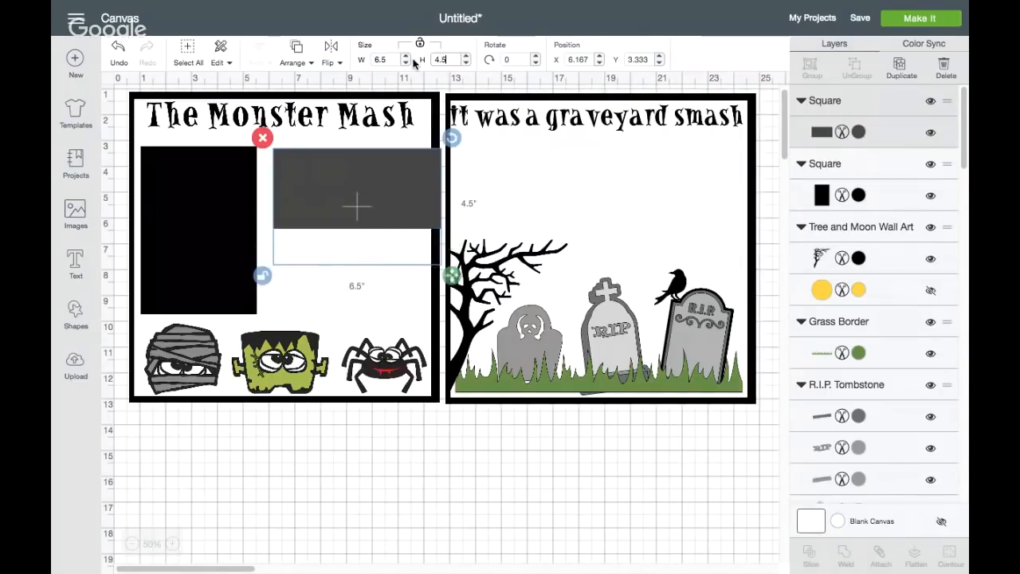
# Position the wide rectangle above Frankenstein and the spider, beside the tall one, and color it black
pyautogui.moveTo(371, 197); pyautogui.dragTo(357, 252)
pyautogui.click(196, 230)
pyautogui.moveTo(197, 230); pyautogui.dragTo(193, 237)
pyautogui.moveTo(341, 255); pyautogui.dragTo(341, 259)
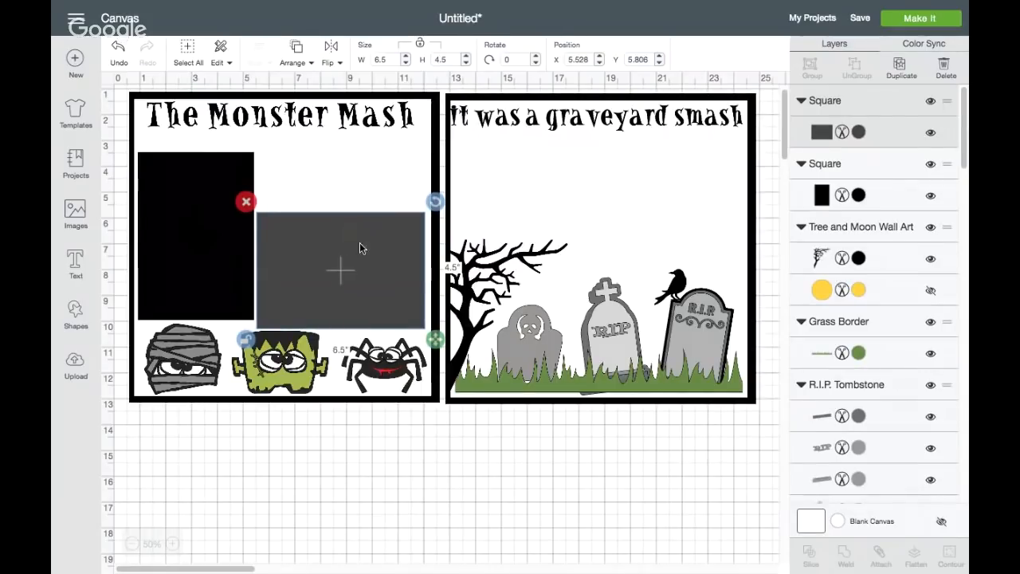
pyautogui.click(859, 131)
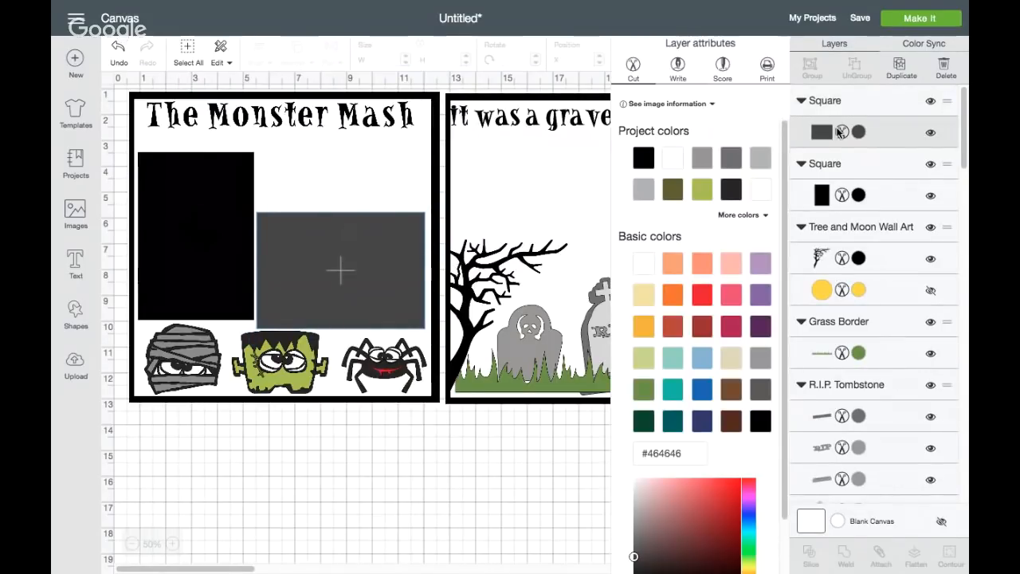
pyautogui.click(643, 157)
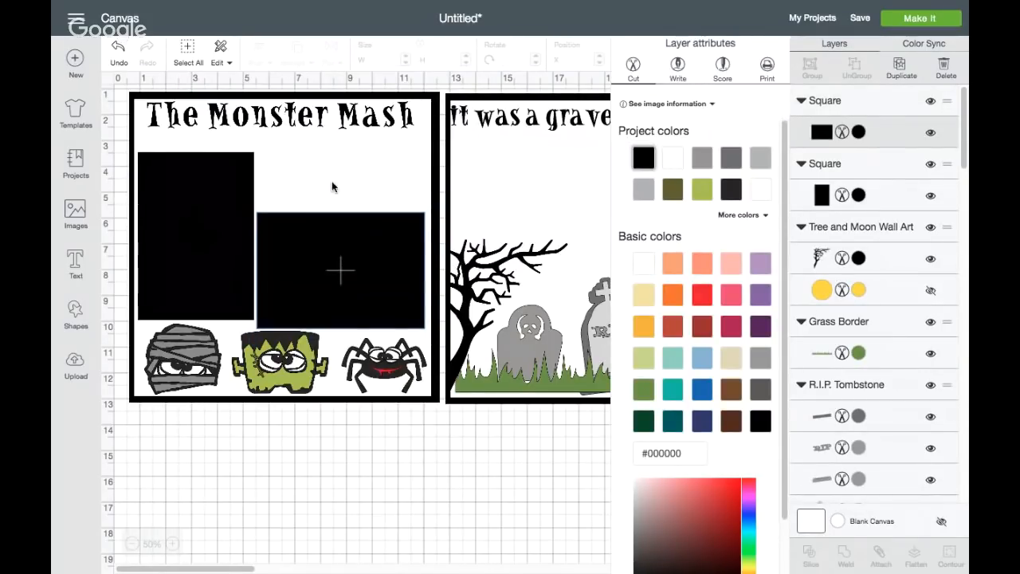
# Insert a third square and place it between the Monster Mash title and the wide black rectangle
pyautogui.click(75, 314)
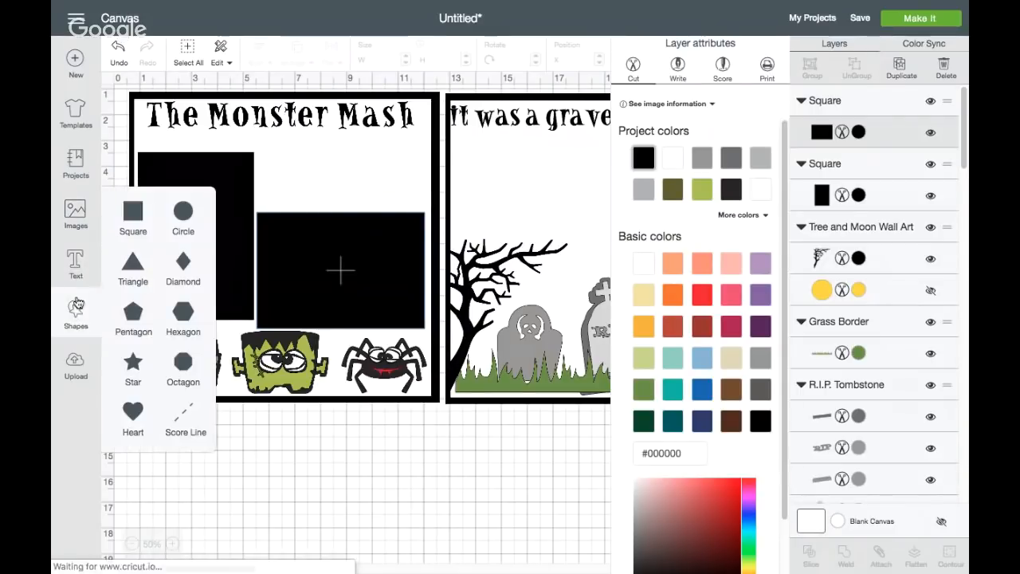
pyautogui.moveTo(241, 183); pyautogui.dragTo(324, 179)
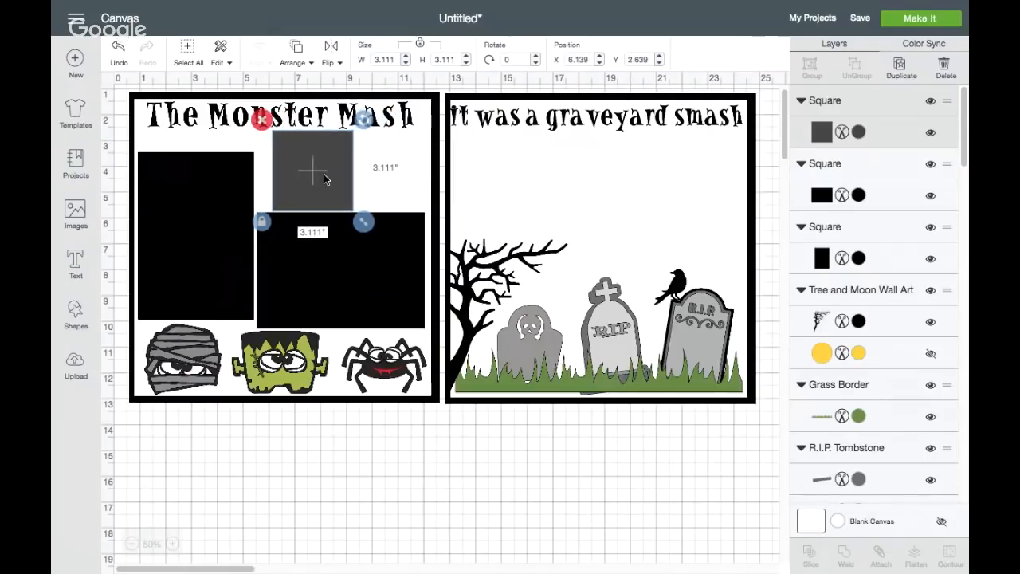
pyautogui.click(368, 257)
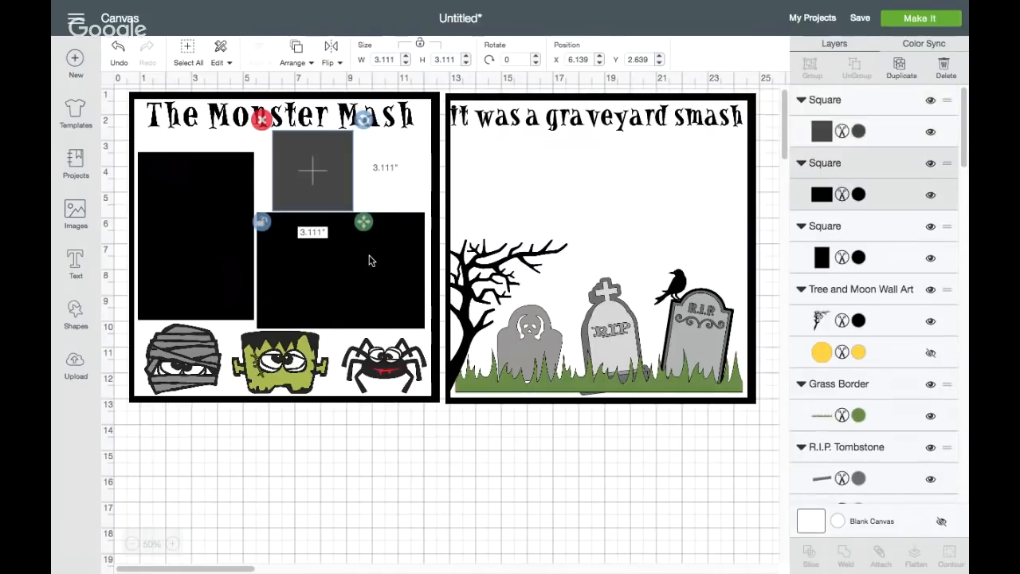
# Shrink Frankenstein to about 3.5 by 2.3 inches and the mummy to about 2.8 by 2.6 inches, keeping both at the bottom border
pyautogui.click(303, 344)
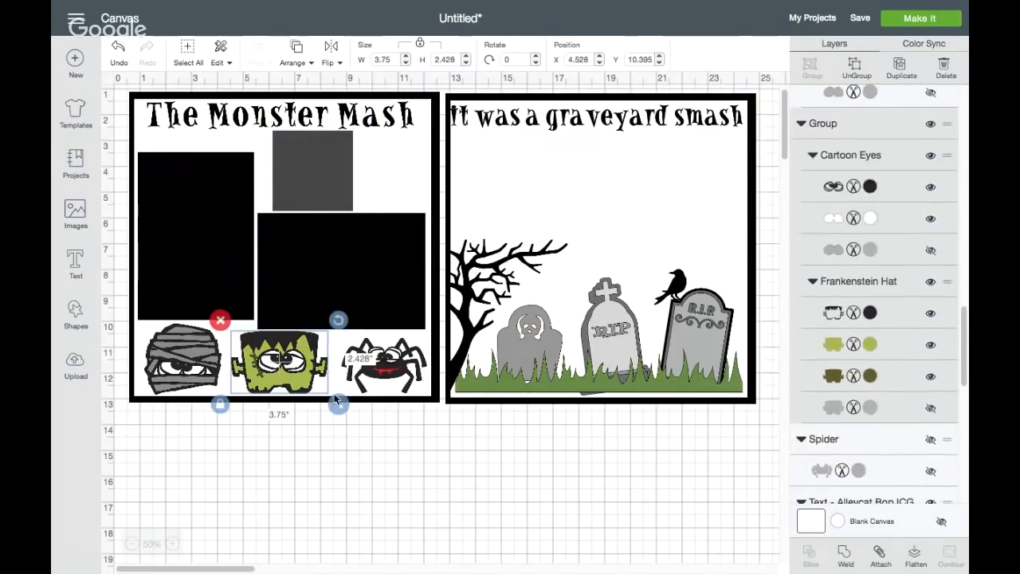
pyautogui.moveTo(336, 400); pyautogui.dragTo(331, 399)
pyautogui.moveTo(288, 360); pyautogui.dragTo(293, 364)
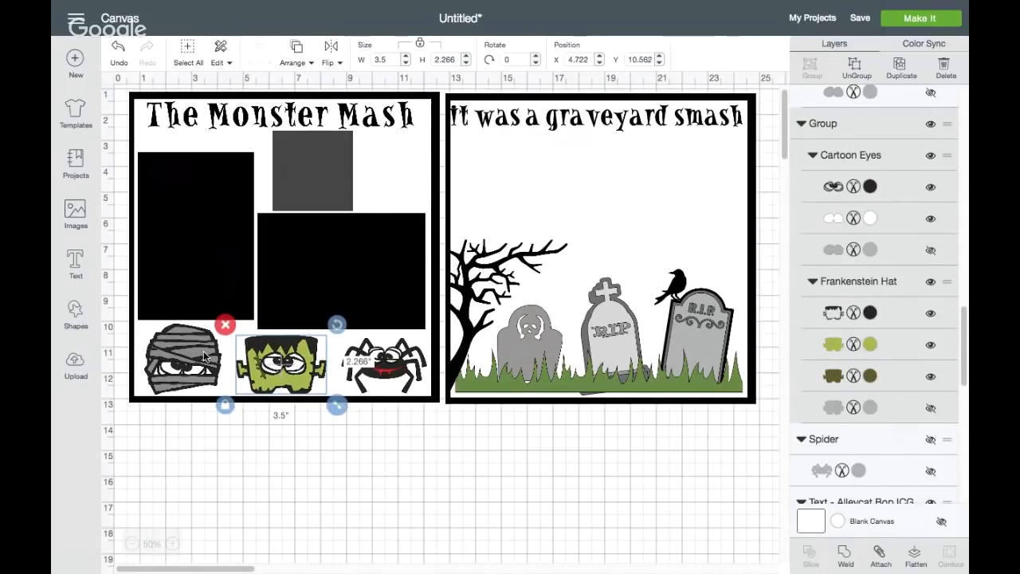
pyautogui.moveTo(178, 343); pyautogui.dragTo(179, 354)
pyautogui.moveTo(226, 407); pyautogui.dragTo(222, 403)
pyautogui.click(195, 356)
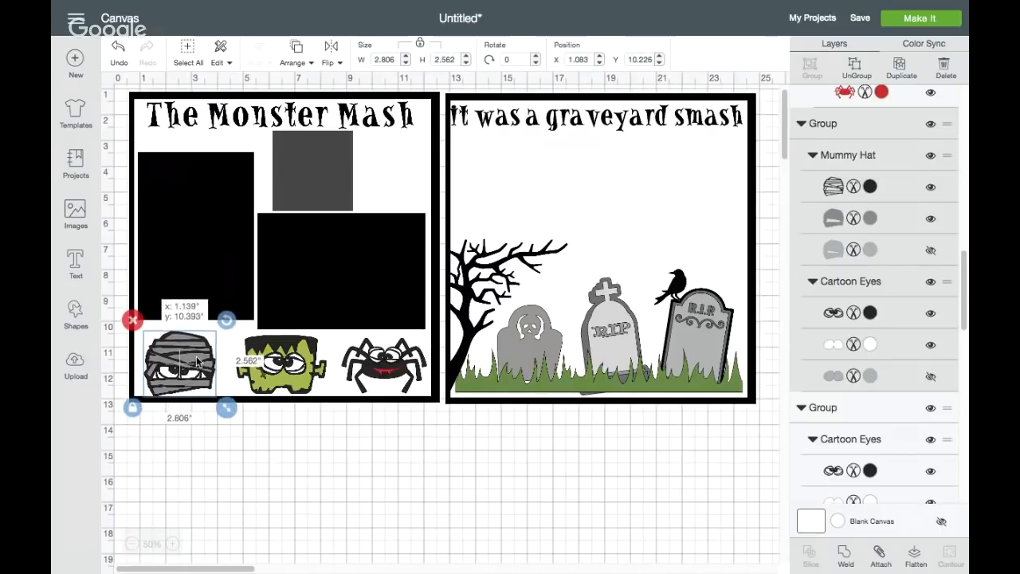
# Lower the wide black rectangle slightly, then size the gray square above it to 3.5 inches and fit it just under the title
pyautogui.click(345, 295)
pyautogui.moveTo(345, 293); pyautogui.dragTo(344, 297)
pyautogui.click(324, 195)
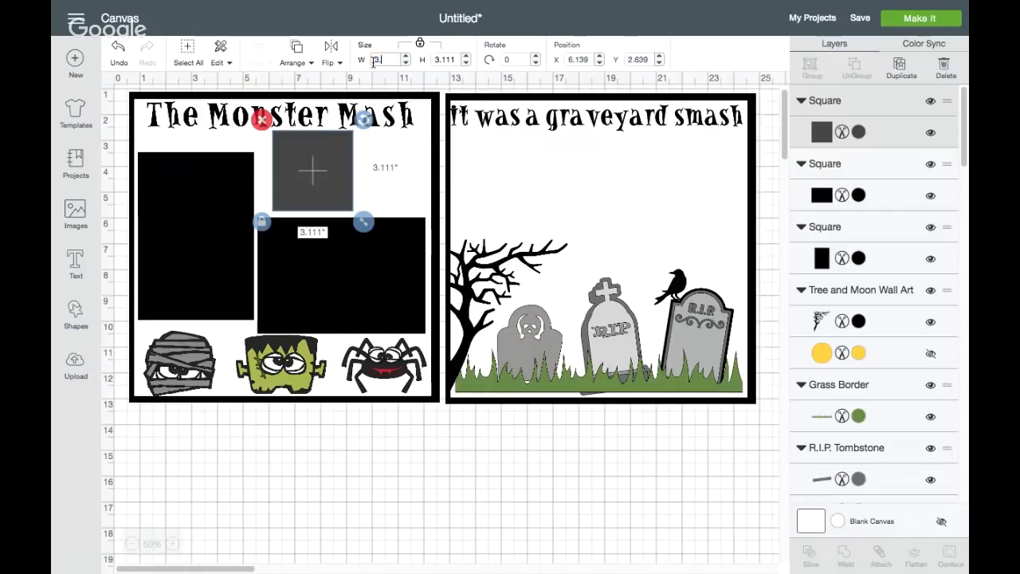
pyautogui.click(373, 62)
pyautogui.write('3.5')
pyautogui.press('Return')
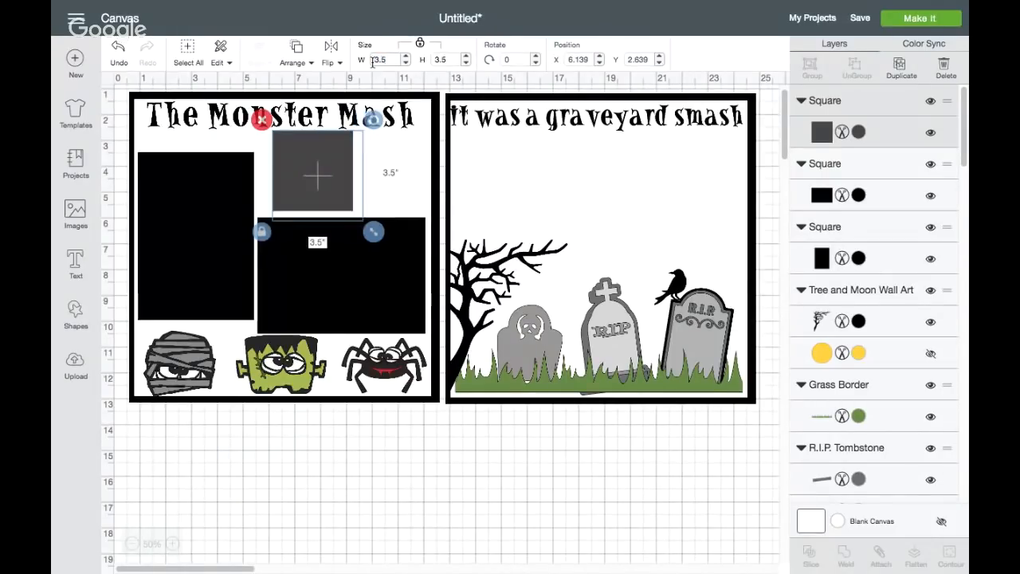
pyautogui.moveTo(328, 164)
pyautogui.mouseDown()
pyautogui.moveTo(394, 155)
pyautogui.moveTo(322, 157)
pyautogui.mouseUp()
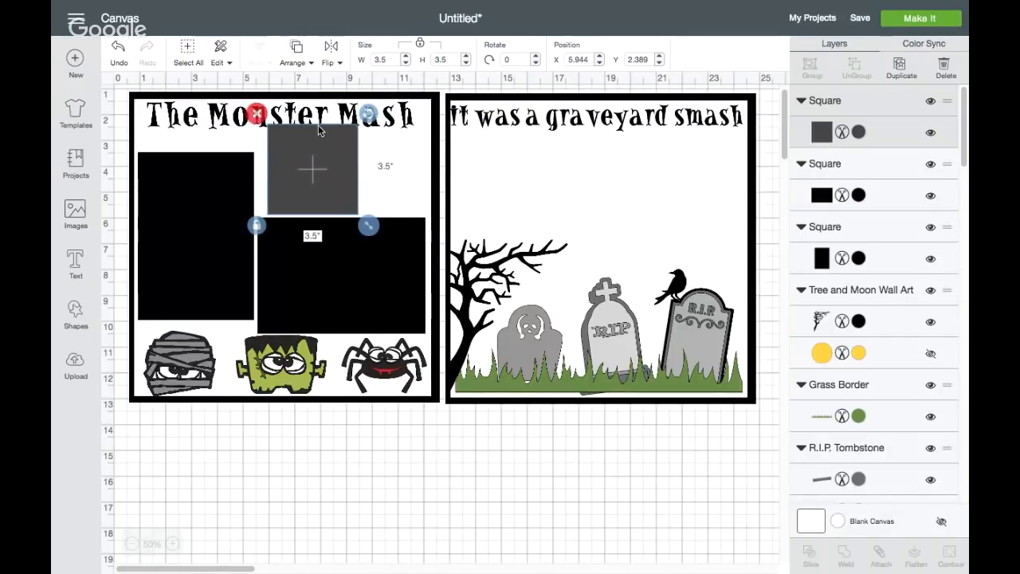
# Bring the Monster Mash title in front of the 3.5-inch square and color that square black
pyautogui.click(316, 120)
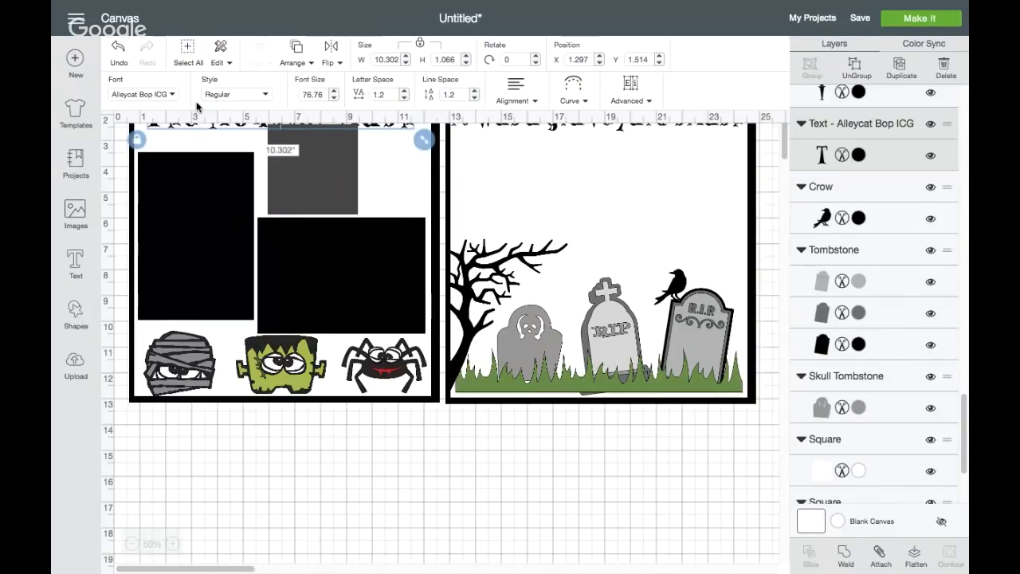
pyautogui.click(297, 57)
pyautogui.click(313, 142)
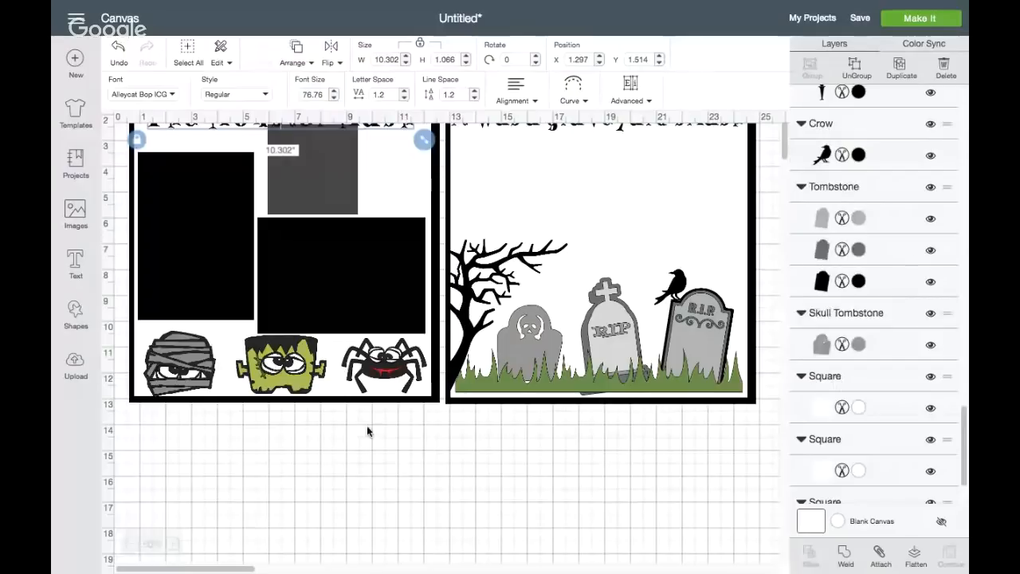
pyautogui.click(319, 144)
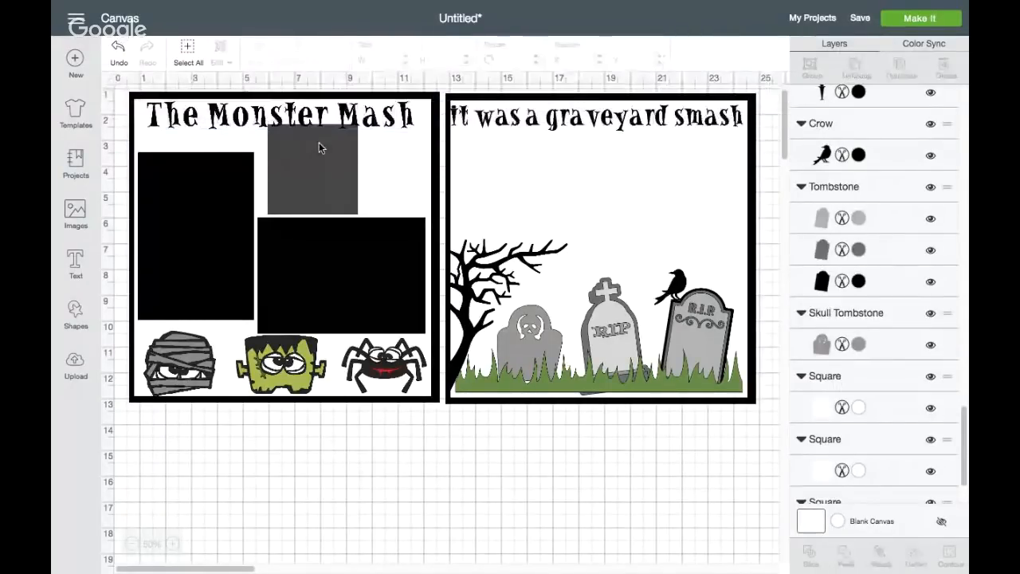
pyautogui.click(855, 155)
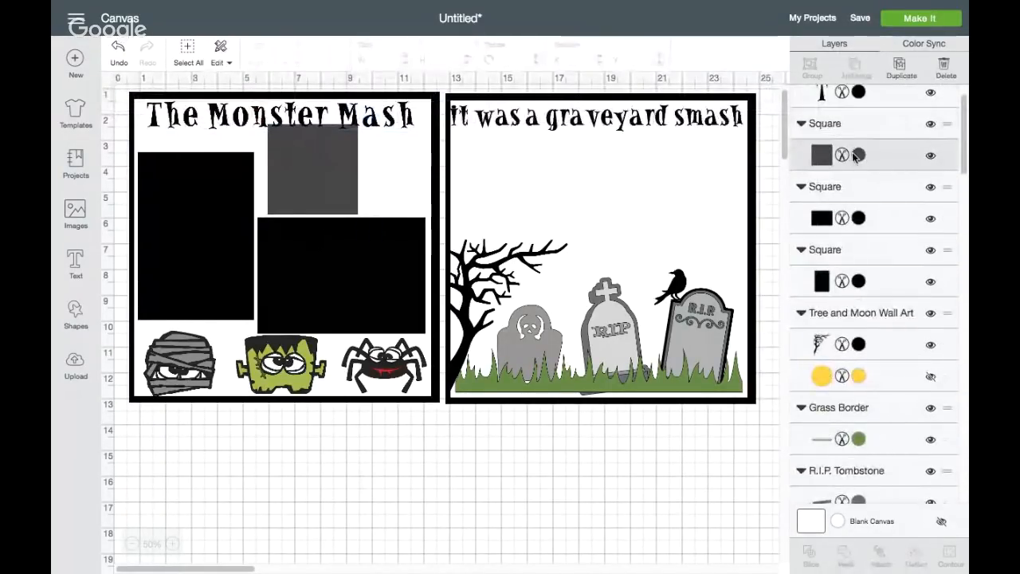
pyautogui.click(643, 157)
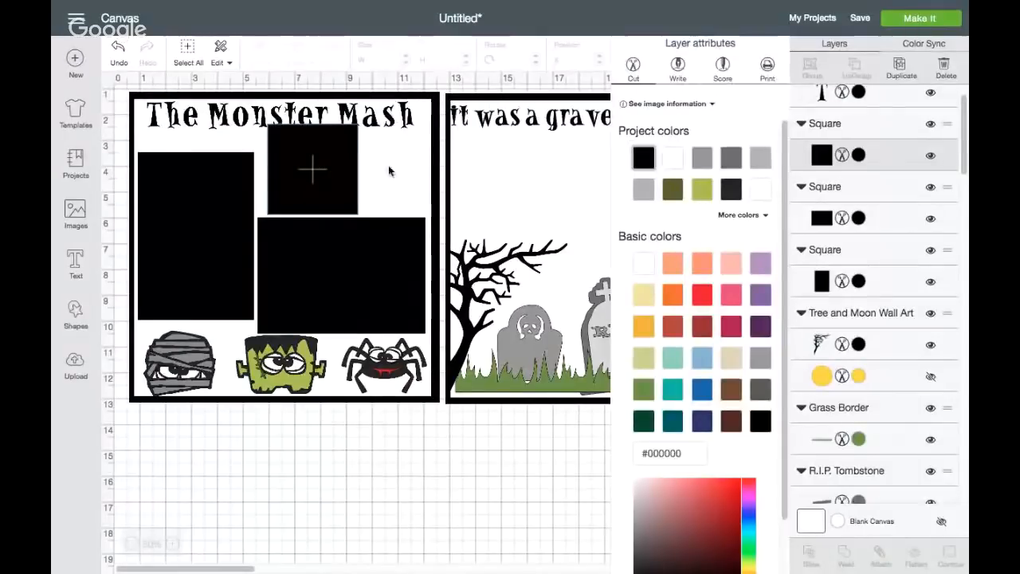
pyautogui.click(339, 168)
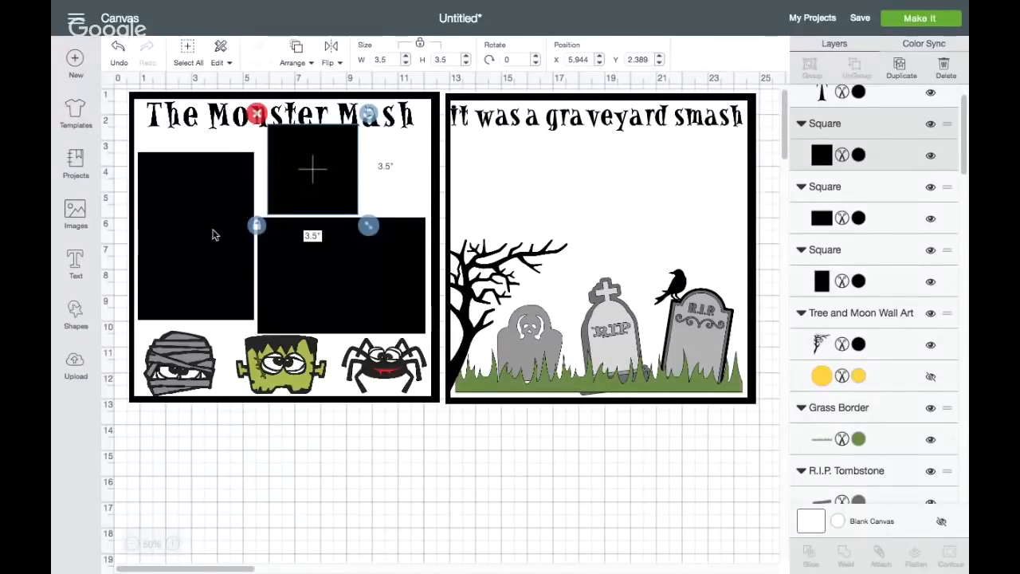
# Duplicate the tall 4.5 by 6.5 inch black rectangle and place the copy above the rightmost tombstone in the graveyard square
pyautogui.click(188, 234)
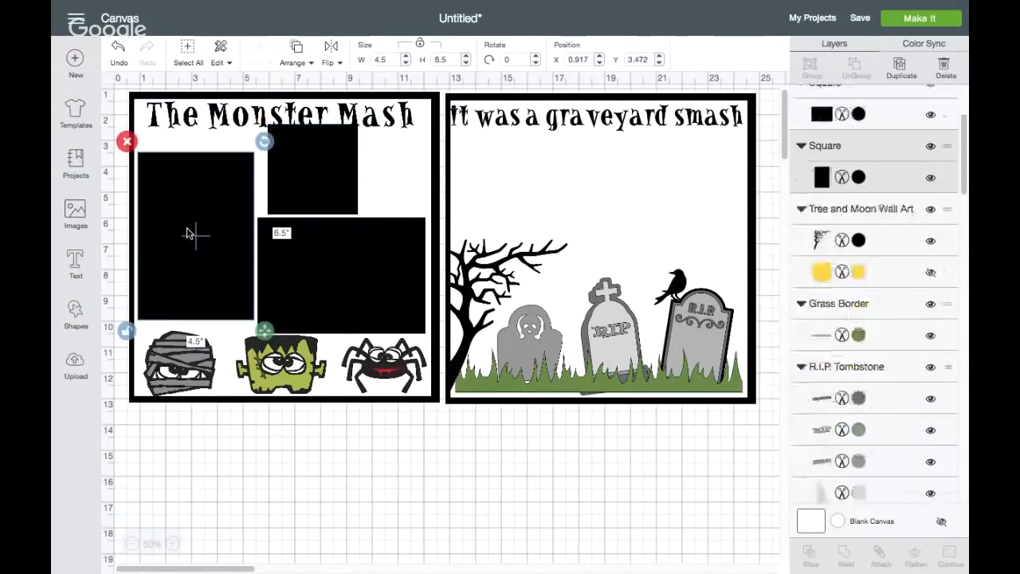
pyautogui.click(899, 69)
pyautogui.moveTo(210, 236); pyautogui.dragTo(690, 197)
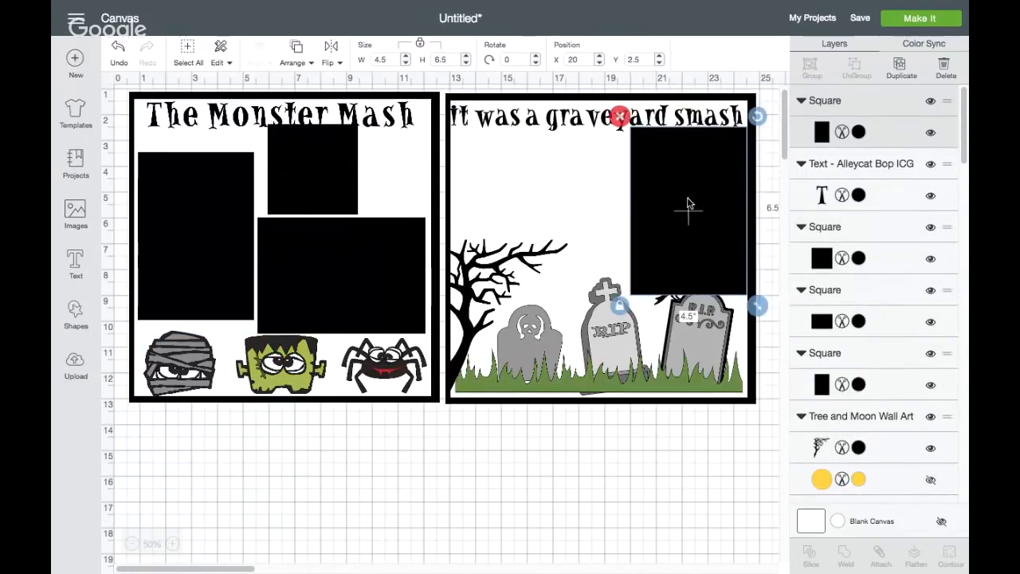
# Shrink the rightmost tombstone to about 2.4 by 3.2 inches and set it back down in the grass
pyautogui.click(714, 327)
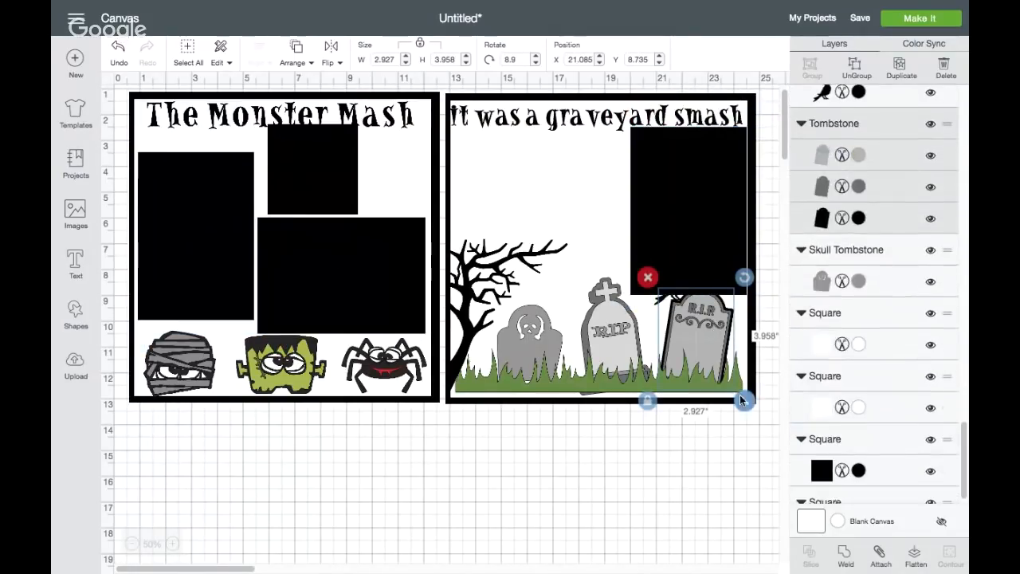
pyautogui.moveTo(733, 391); pyautogui.dragTo(712, 363)
pyautogui.moveTo(686, 324); pyautogui.dragTo(693, 340)
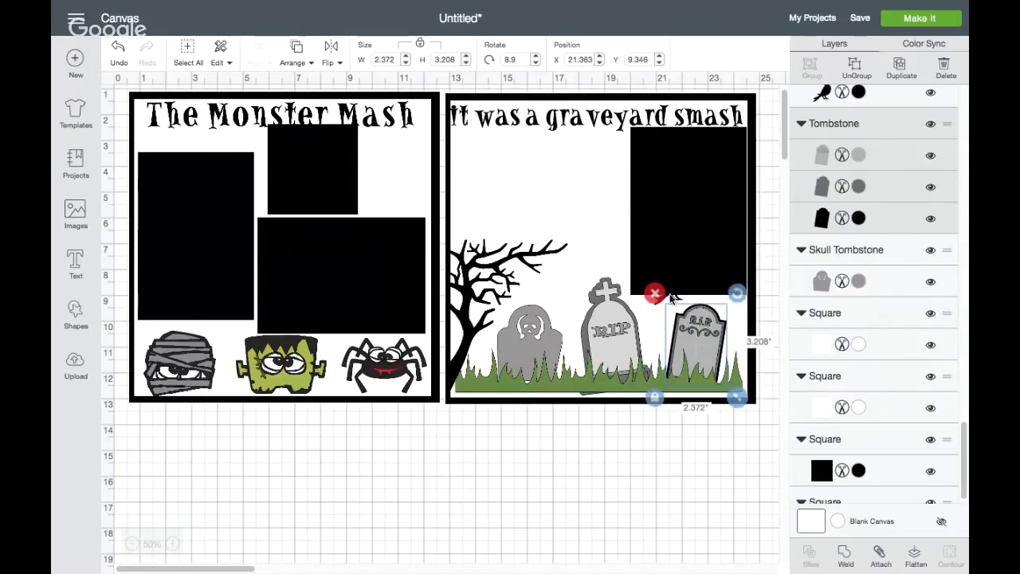
# Shrink the crow to about 1.1 by 1.2 inches, perch it on the rightmost tombstone, and adjust the black rectangle above it
pyautogui.click(671, 288)
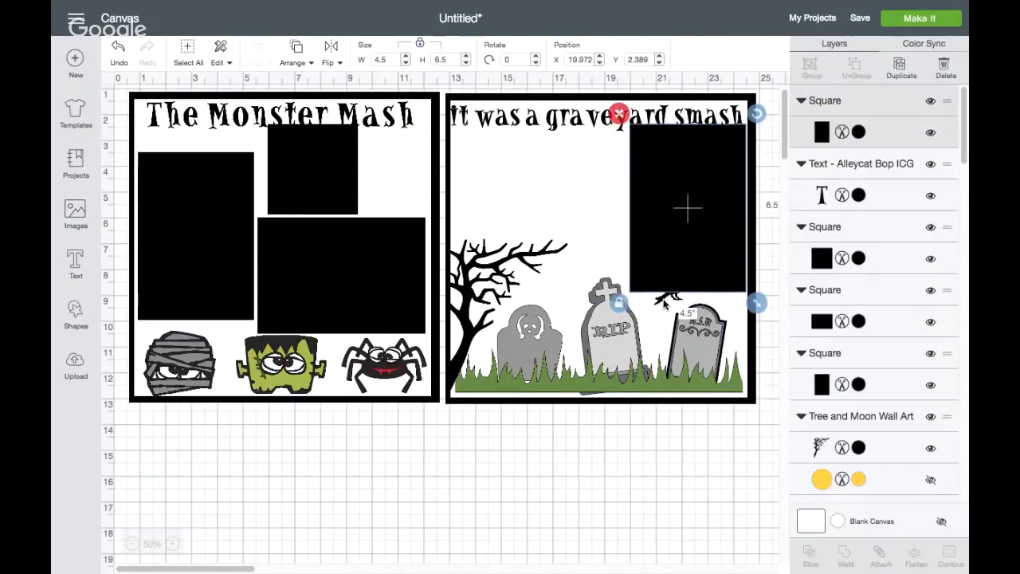
pyautogui.moveTo(664, 301)
pyautogui.mouseDown()
pyautogui.moveTo(696, 333)
pyautogui.moveTo(679, 313)
pyautogui.mouseUp()
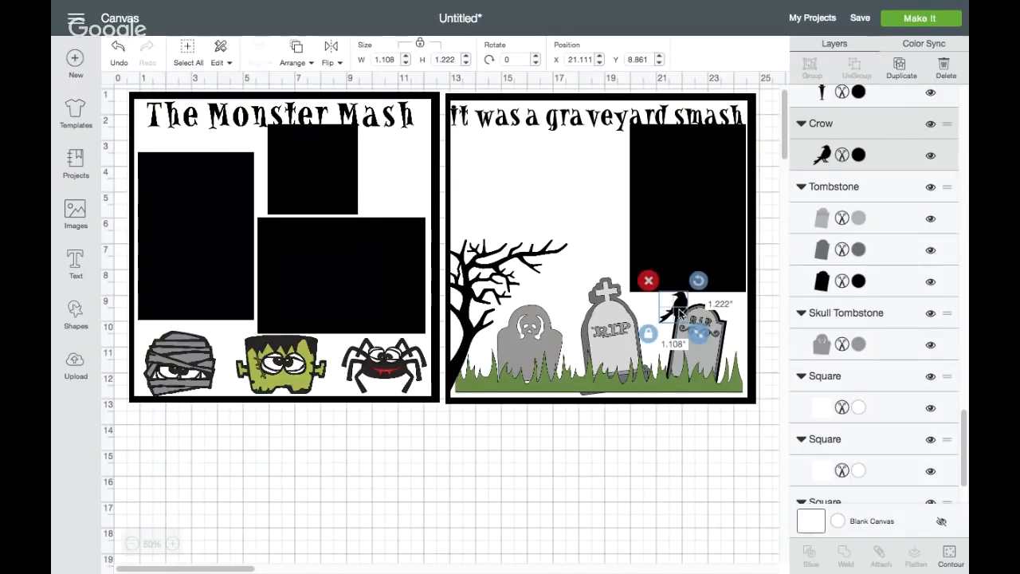
pyautogui.click(661, 245)
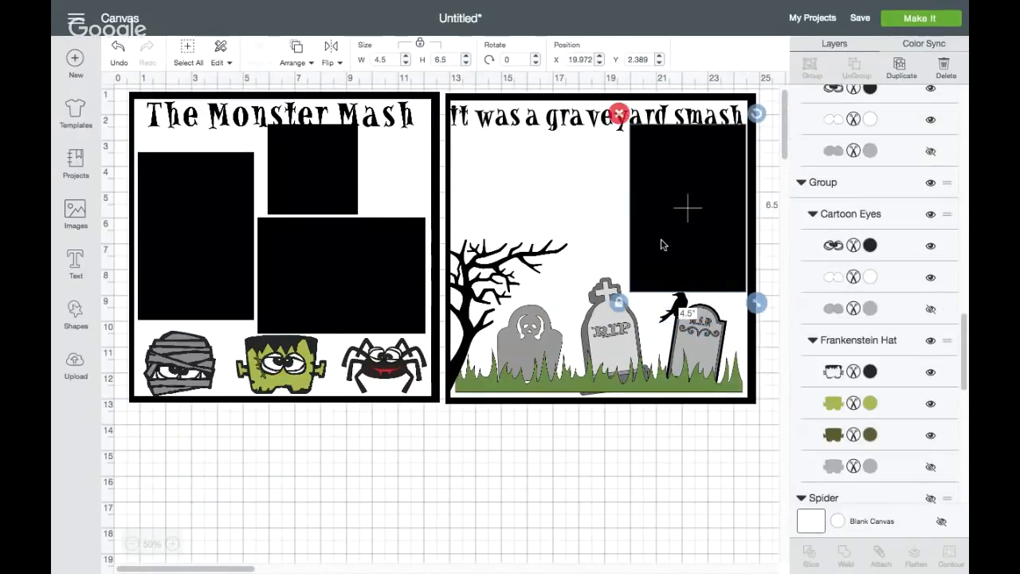
pyautogui.click(701, 343)
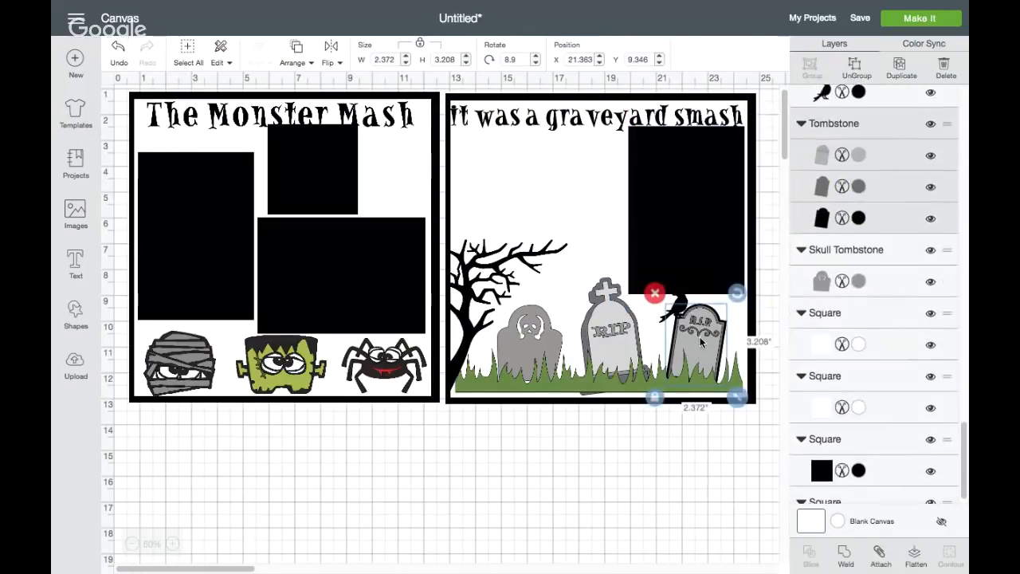
# Delete the rightmost tombstone, undo the deletion, and perch the crow on the tombstone's upper left edge
pyautogui.press('Delete')
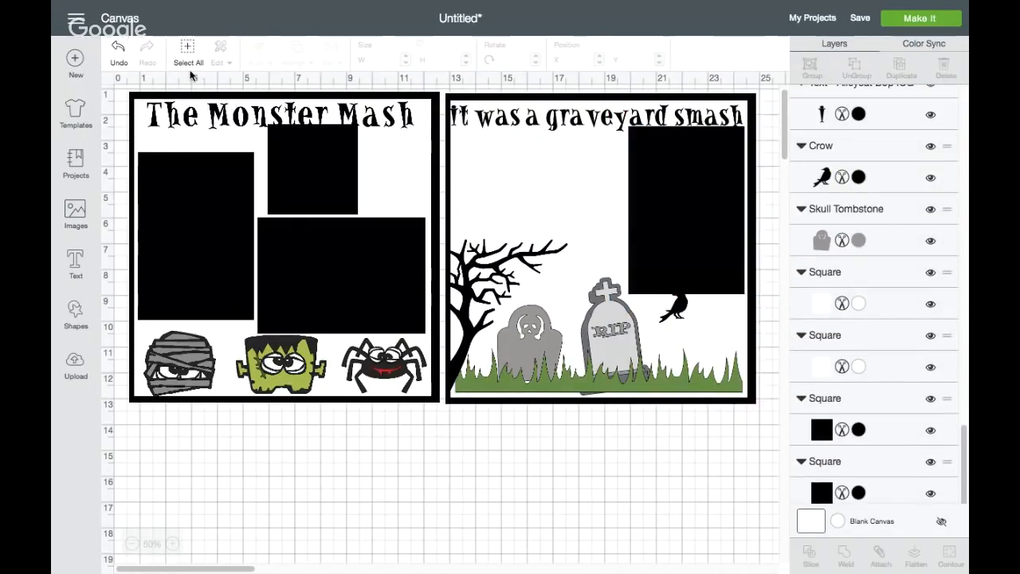
pyautogui.click(117, 48)
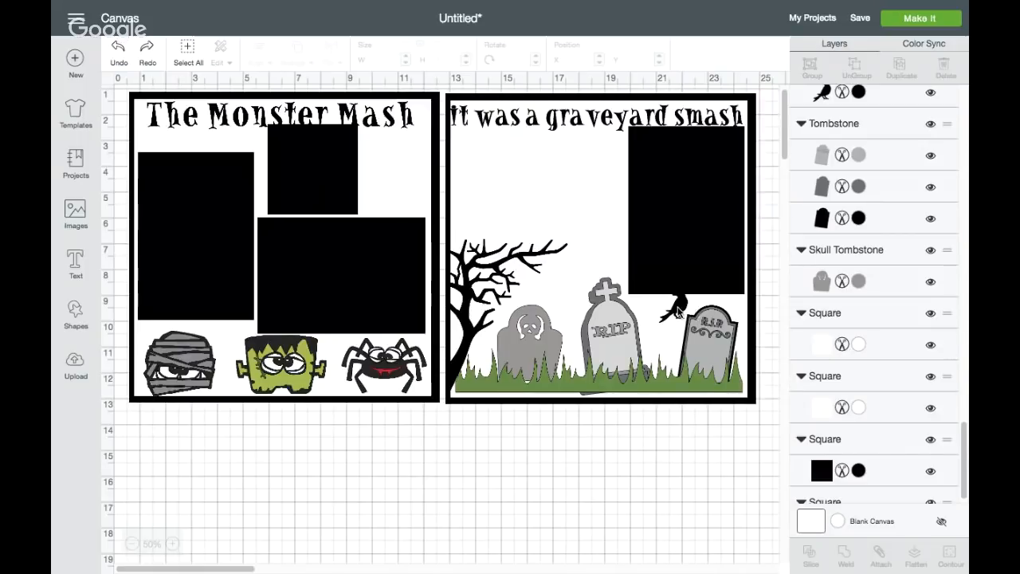
pyautogui.moveTo(679, 311); pyautogui.dragTo(687, 314)
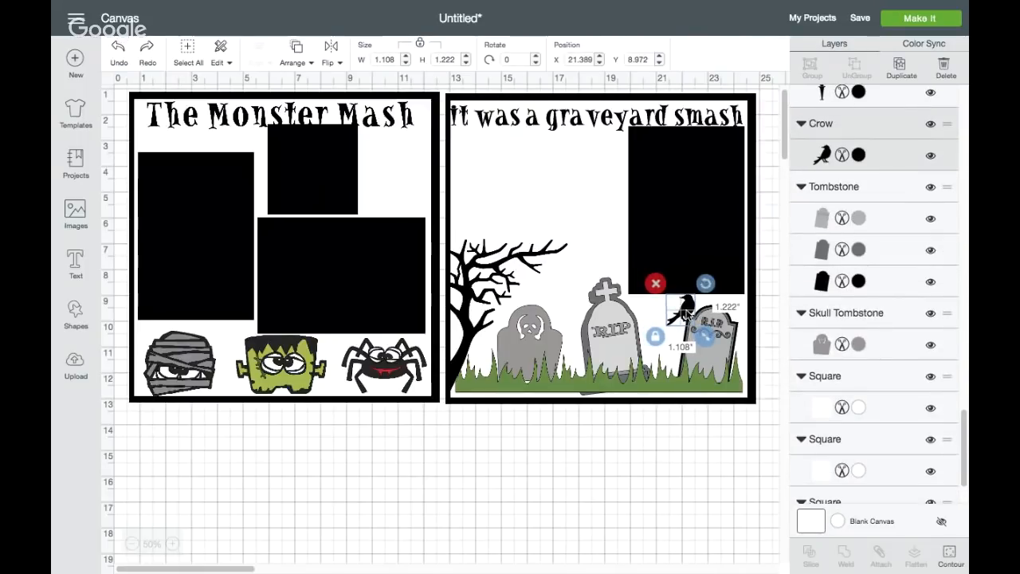
pyautogui.click(670, 464)
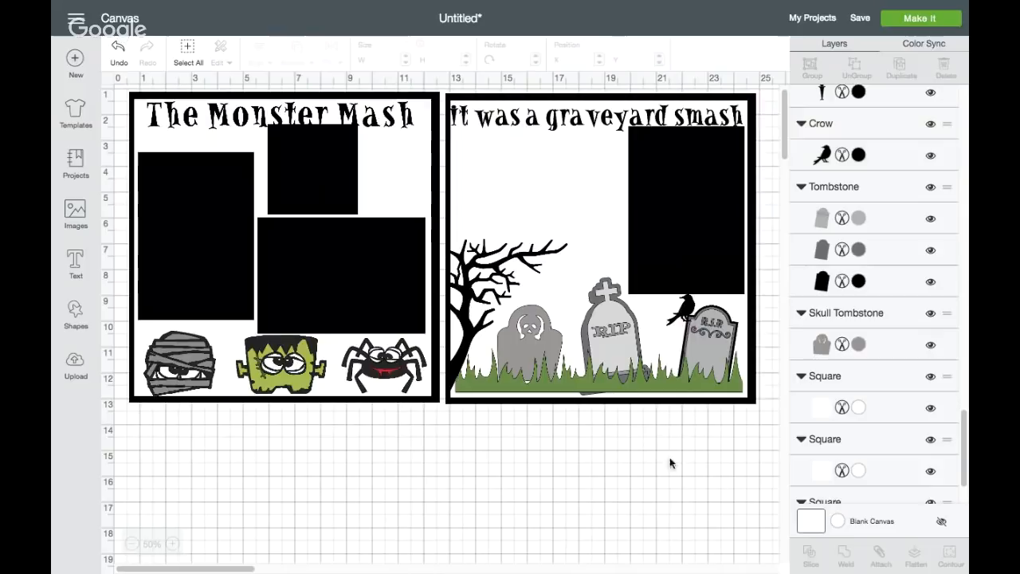
# Duplicate the wide 6.5 by 4.5 inch black rectangle and place the copy above the tree in the graveyard square
pyautogui.click(648, 208)
pyautogui.click(290, 262)
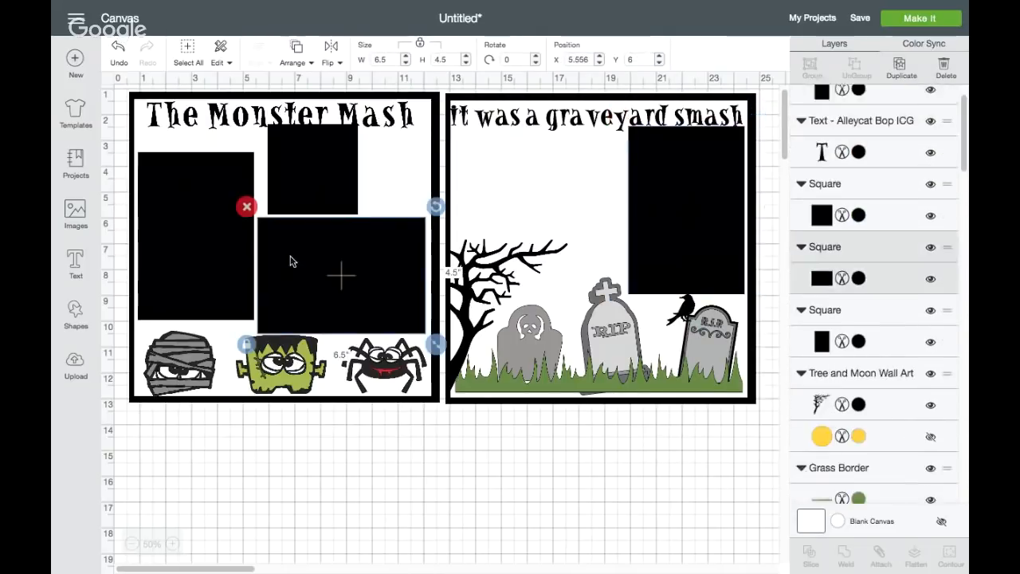
pyautogui.click(902, 69)
pyautogui.moveTo(291, 279); pyautogui.dragTo(492, 188)
# Shrink the tree to about 4.4 by 5.6 inches and move it down below the wide black rectangle
pyautogui.click(461, 291)
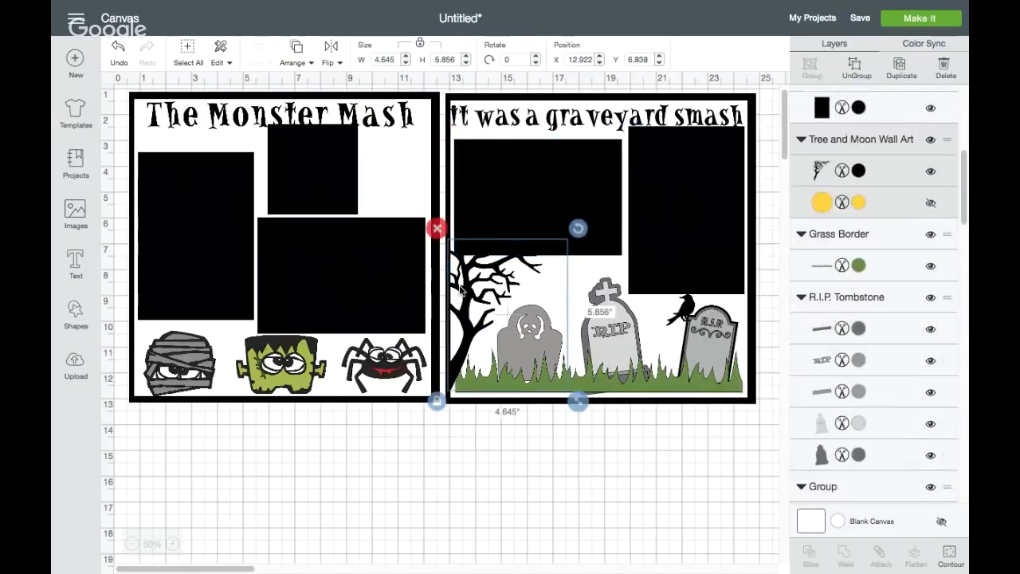
pyautogui.moveTo(577, 401); pyautogui.dragTo(572, 392)
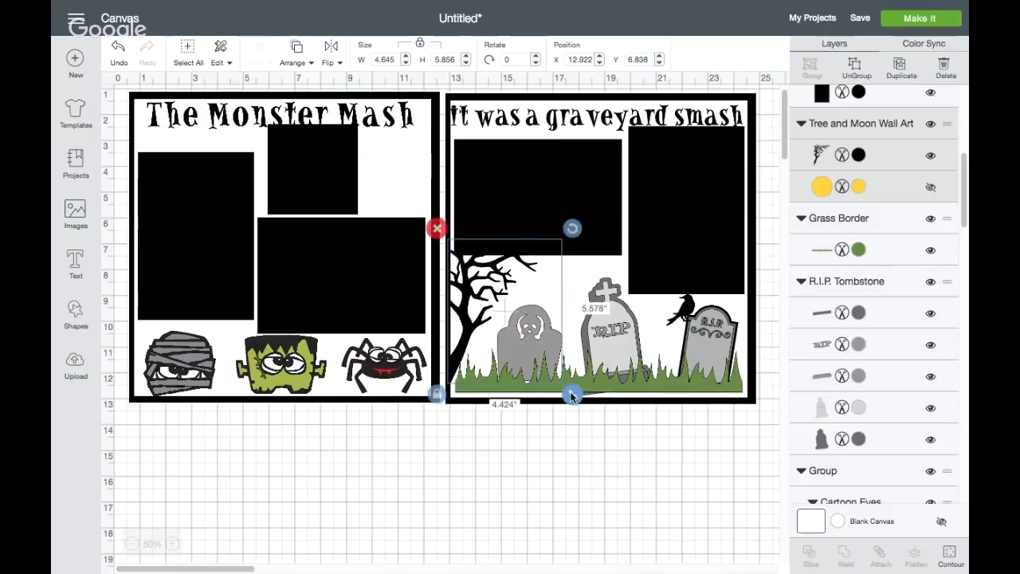
pyautogui.moveTo(469, 317); pyautogui.dragTo(470, 332)
pyautogui.click(494, 466)
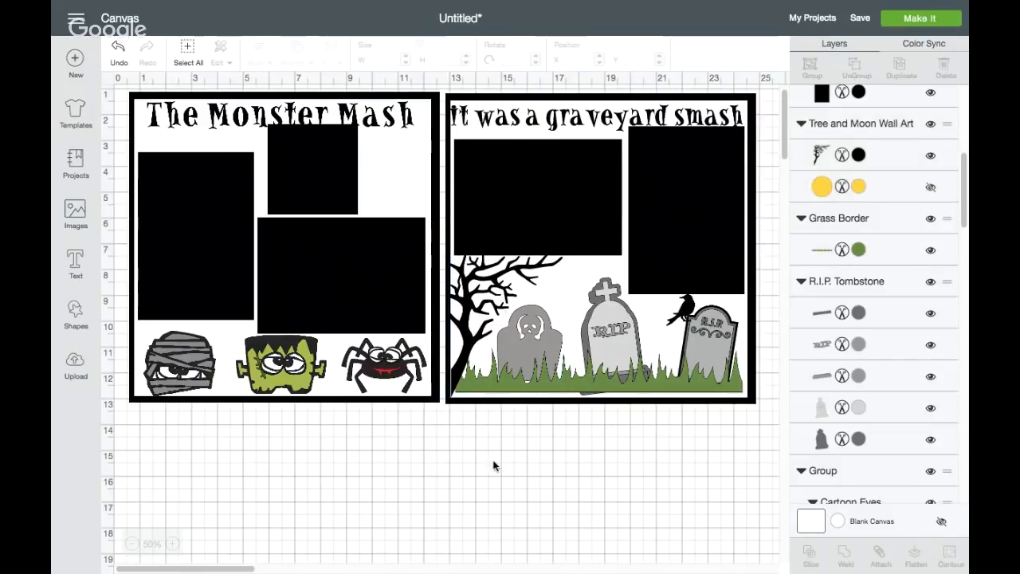
# Duplicate the tall black rectangle in the Monster Mash square and, with proportions unlocked, resize the copy to 4.25 by 6.25 inches
pyautogui.click(179, 277)
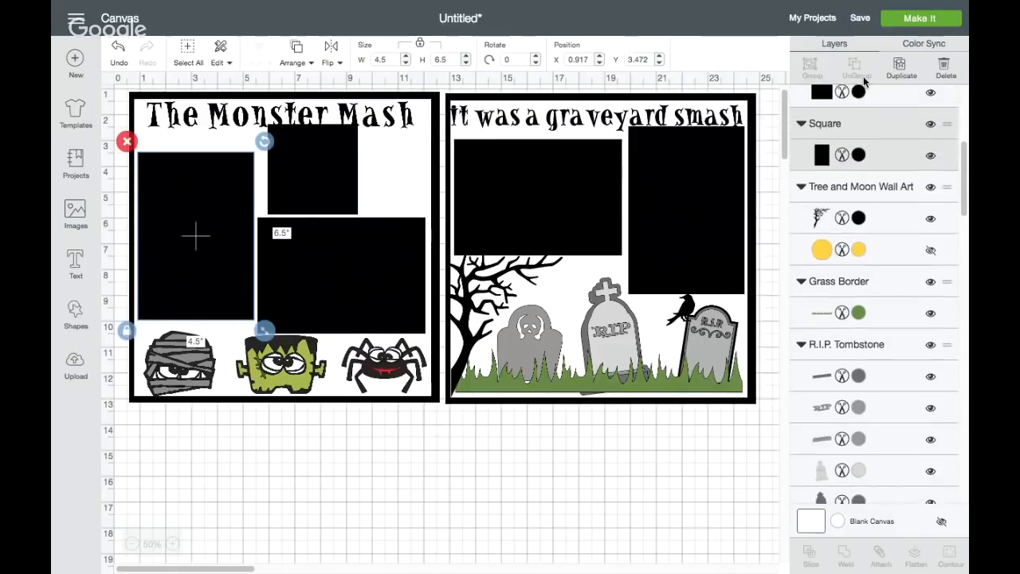
pyautogui.click(899, 68)
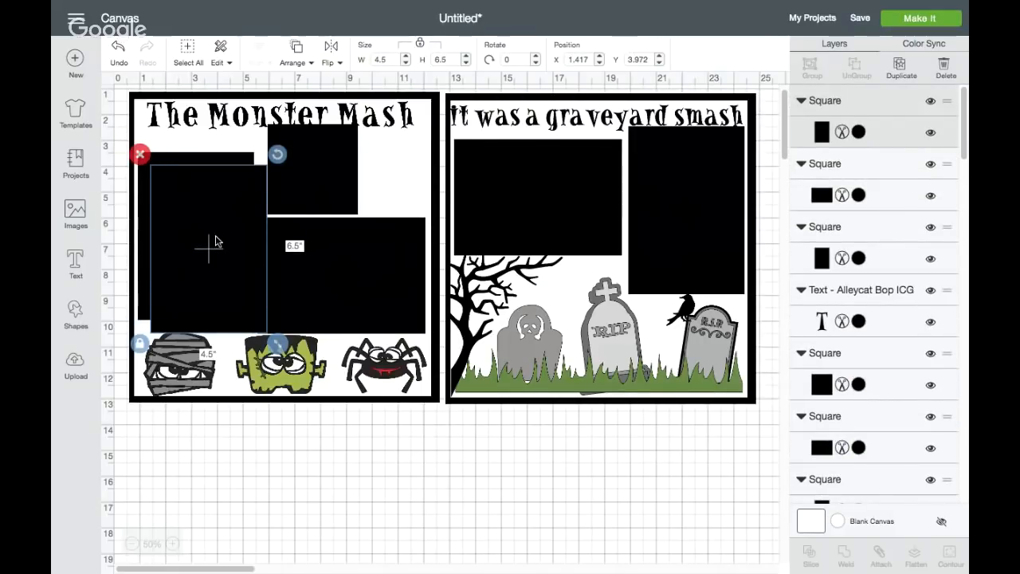
pyautogui.moveTo(390, 59); pyautogui.dragTo(369, 64)
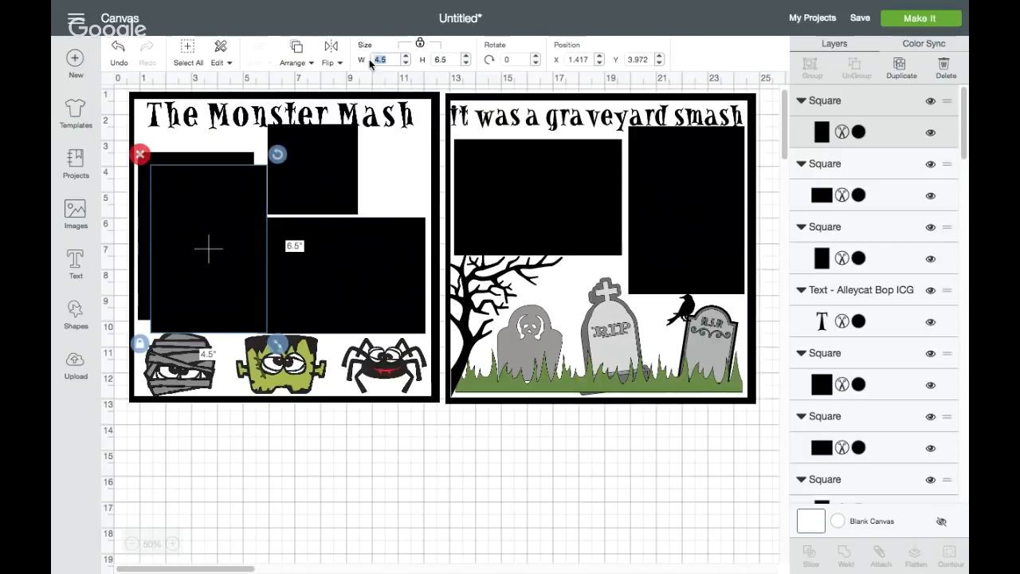
pyautogui.click(419, 45)
pyautogui.moveTo(392, 60); pyautogui.dragTo(377, 63)
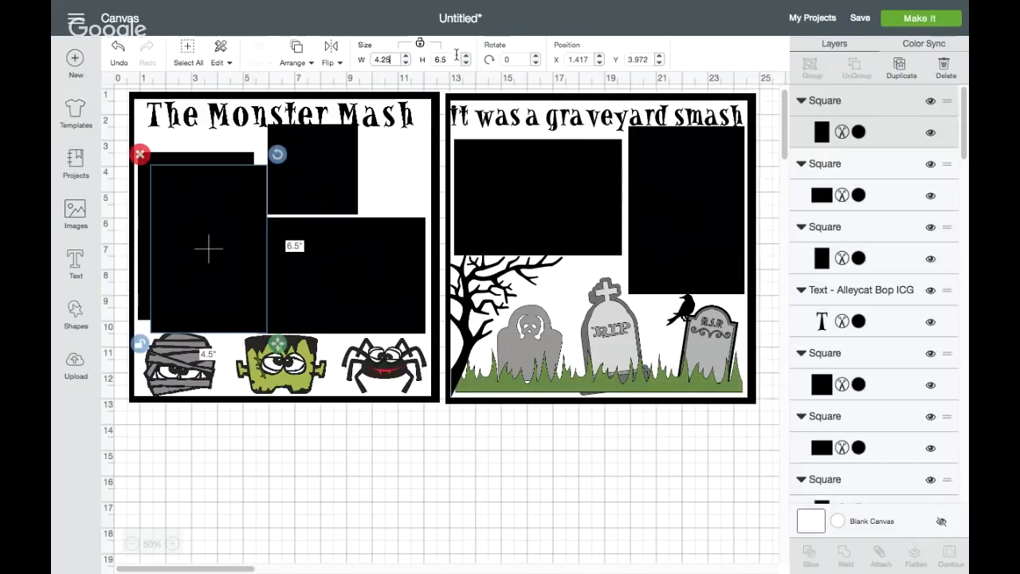
pyautogui.press('Tab')
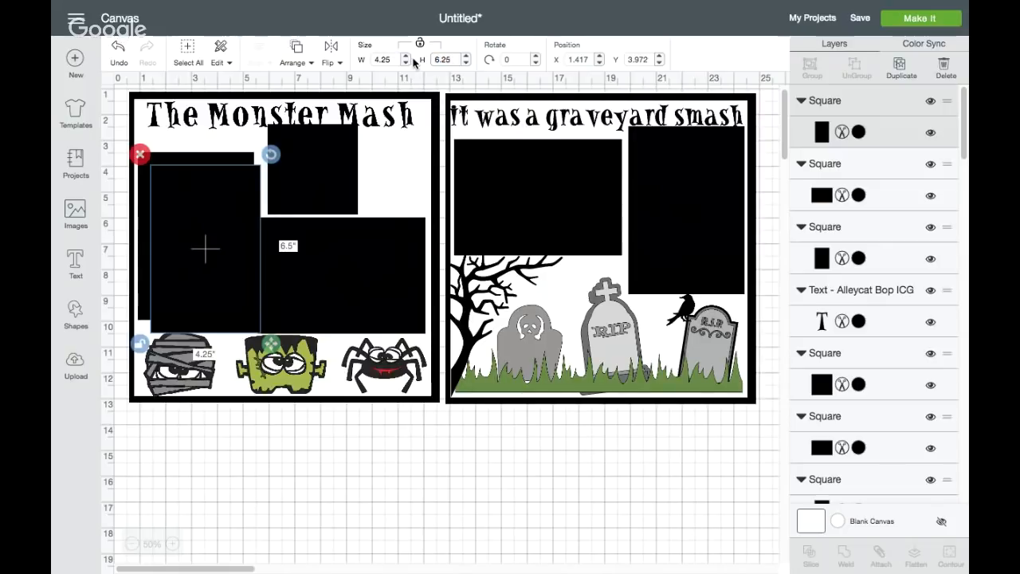
pyautogui.write('6.25')
pyautogui.press('Return')
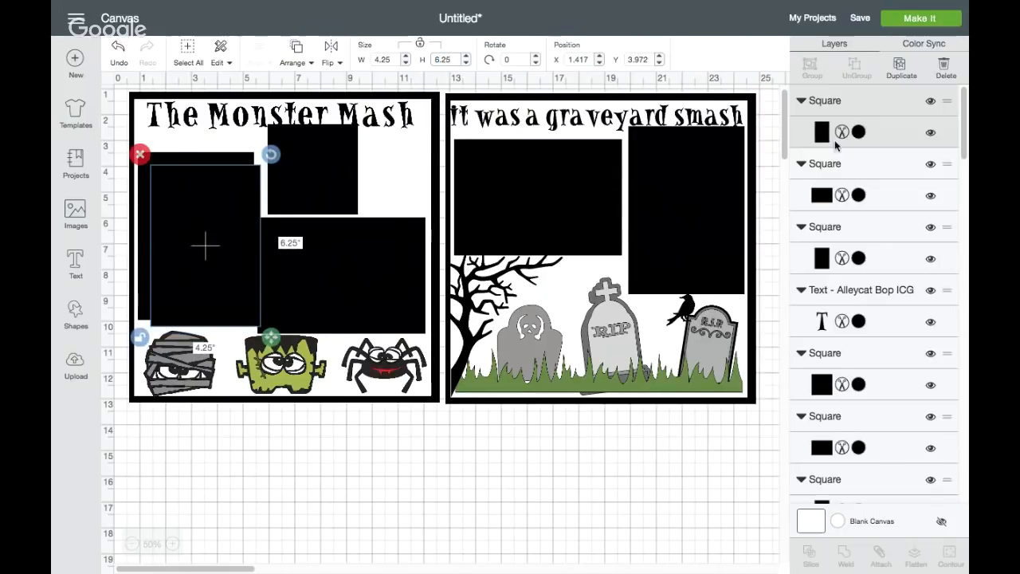
# Color the tall copy purple and lay it over the black rectangle in the Monster Mash square
pyautogui.click(858, 132)
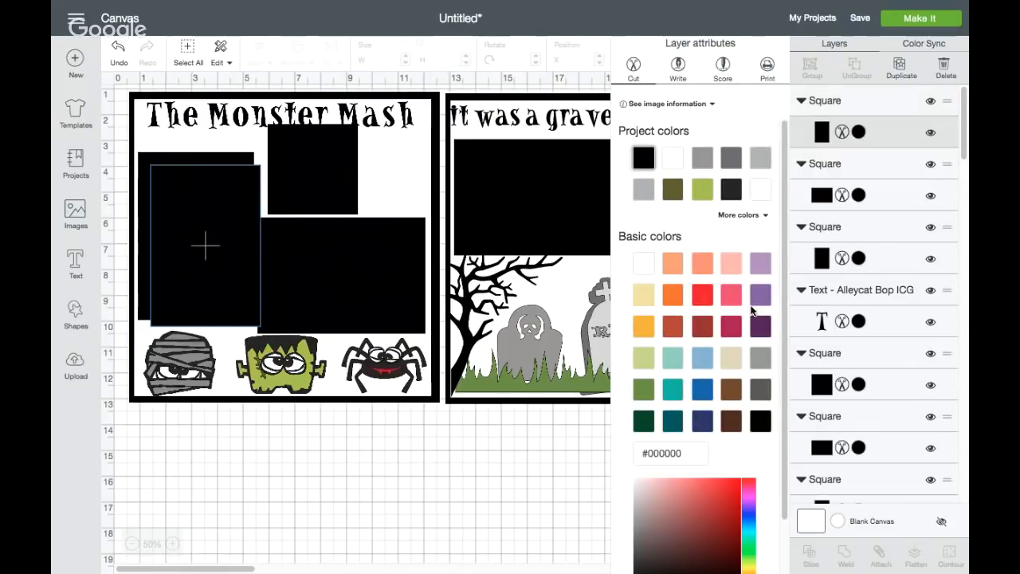
pyautogui.click(760, 294)
pyautogui.moveTo(198, 273); pyautogui.dragTo(187, 262)
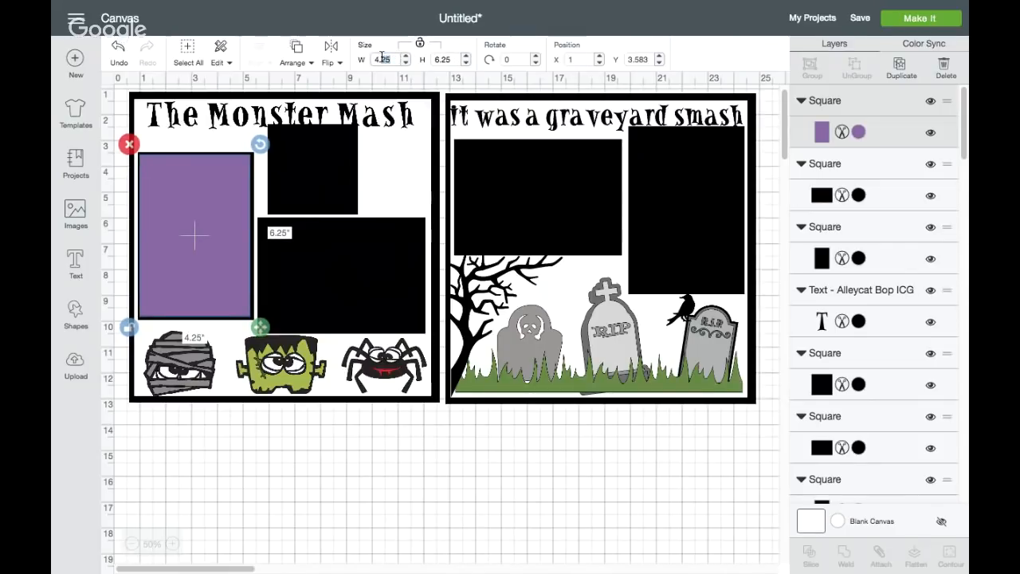
# Resize the purple rectangle to 4 by 6 inches and center it on the tall black rectangle
pyautogui.write('4.')
pyautogui.click(444, 58)
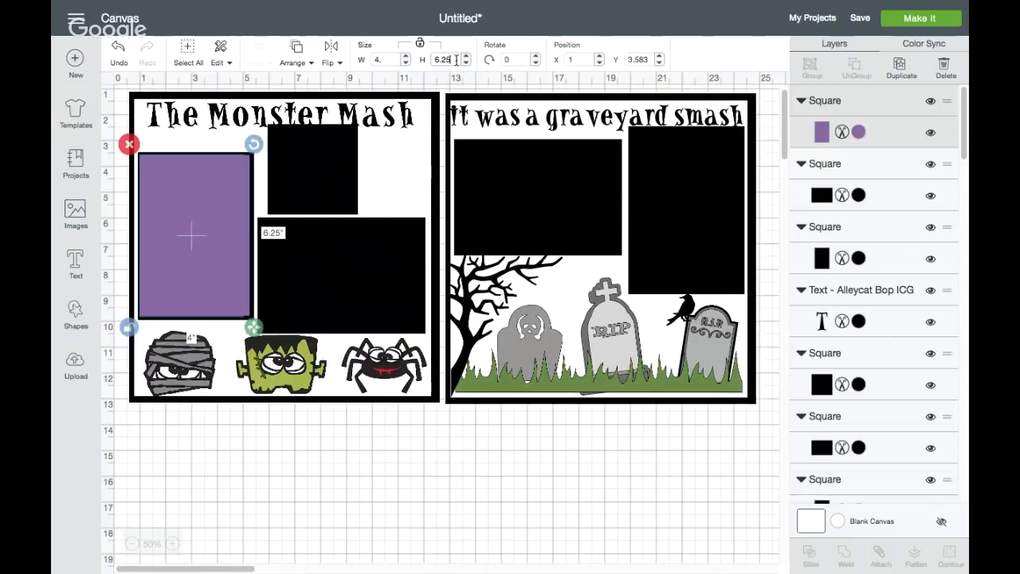
pyautogui.write('6.')
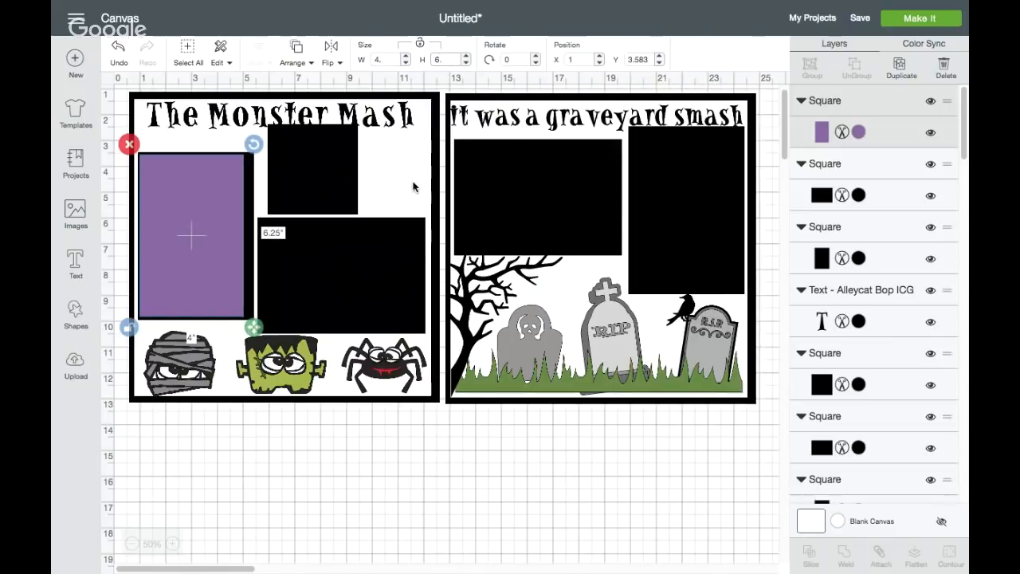
pyautogui.moveTo(185, 243); pyautogui.dragTo(188, 242)
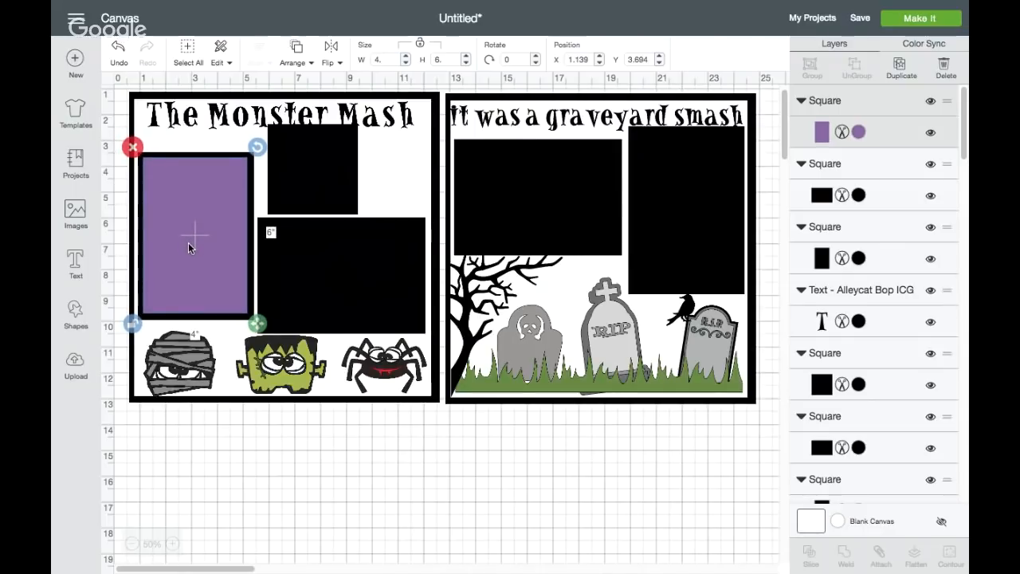
# Duplicate the 3.5-inch black square below the Monster Mash title and color the copy purple
pyautogui.click(311, 183)
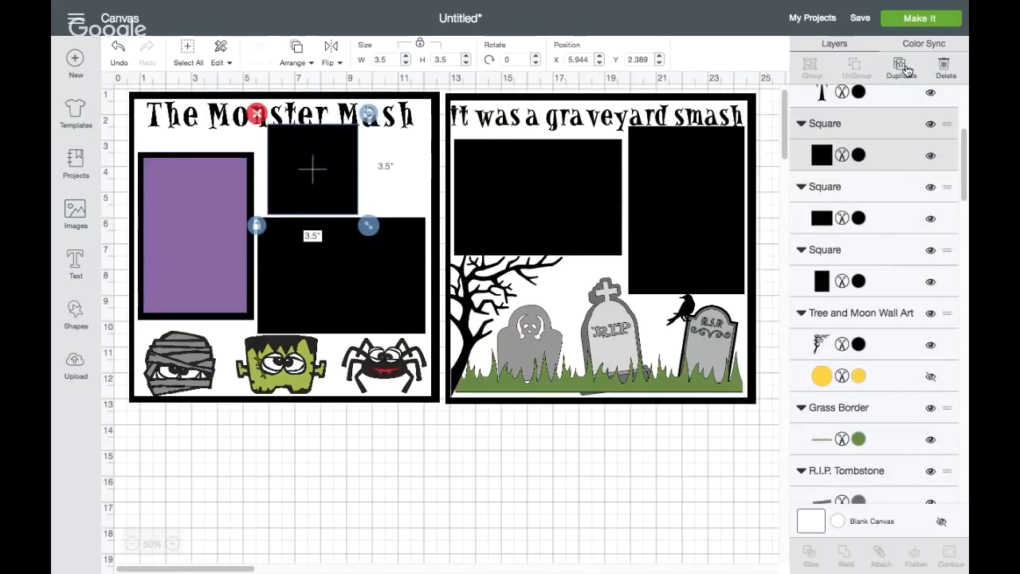
pyautogui.click(907, 71)
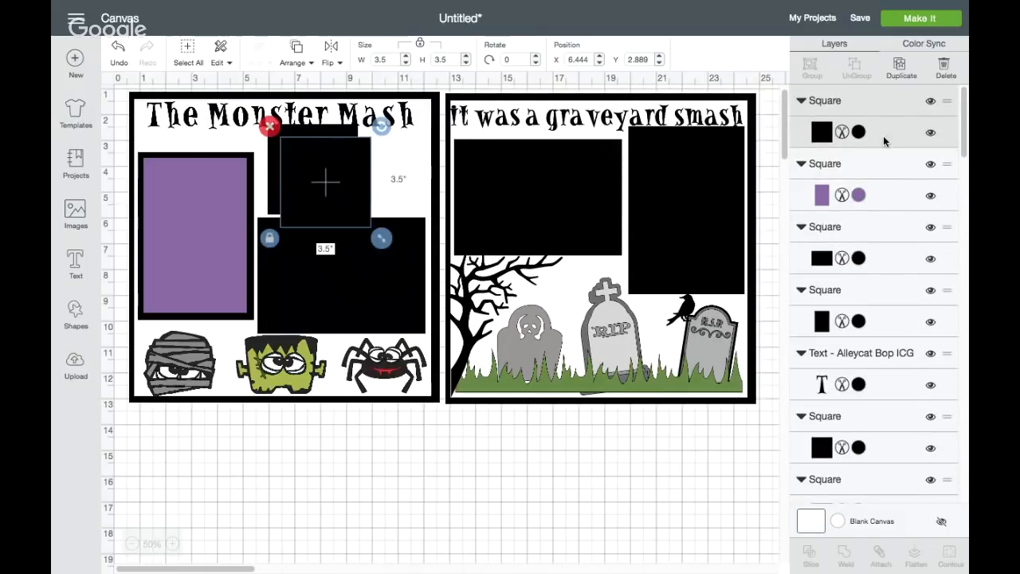
pyautogui.click(858, 132)
pyautogui.click(763, 296)
# Set the purple square's width to 3 inches with proportions locked and center it on the 3.5-inch black square
pyautogui.click(330, 185)
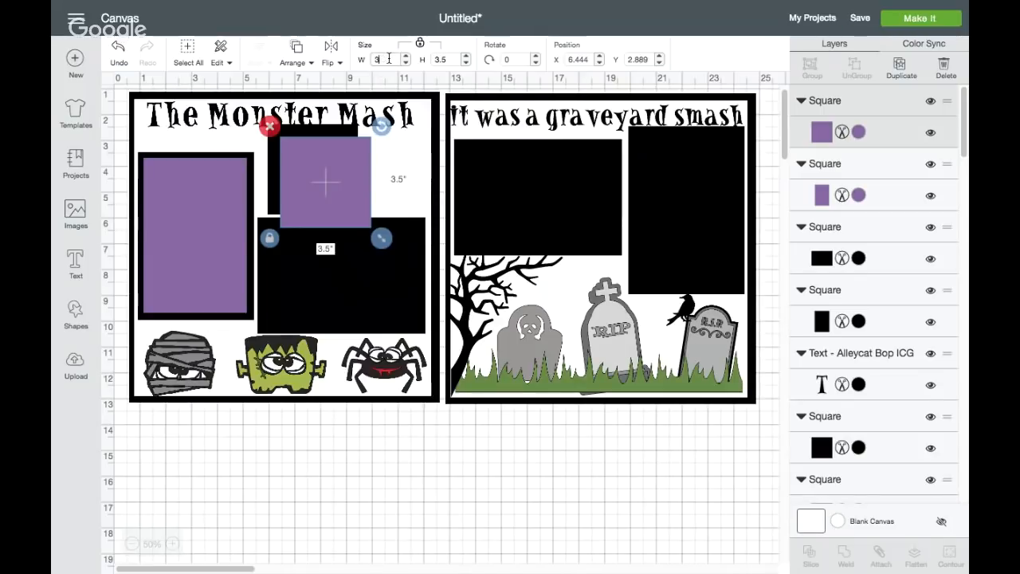
pyautogui.press('Return')
pyautogui.moveTo(307, 173)
pyautogui.mouseDown()
pyautogui.moveTo(302, 163)
pyautogui.moveTo(309, 184)
pyautogui.mouseUp()
pyautogui.click(321, 116)
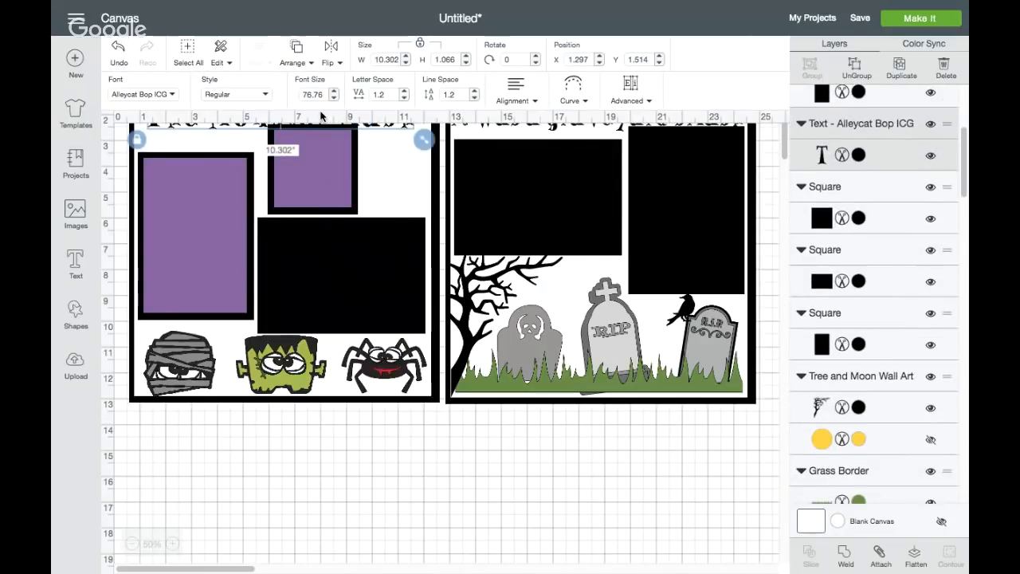
pyautogui.click(316, 498)
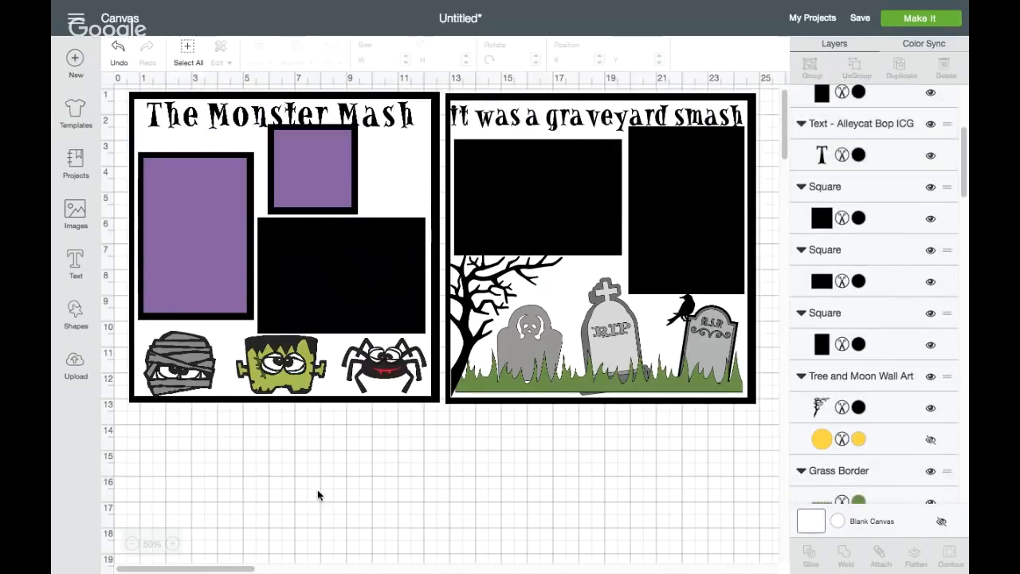
# Duplicate the 4 by 6 inch purple rectangle and center the copy on the tall black rectangle in the graveyard square
pyautogui.click(335, 275)
pyautogui.click(219, 231)
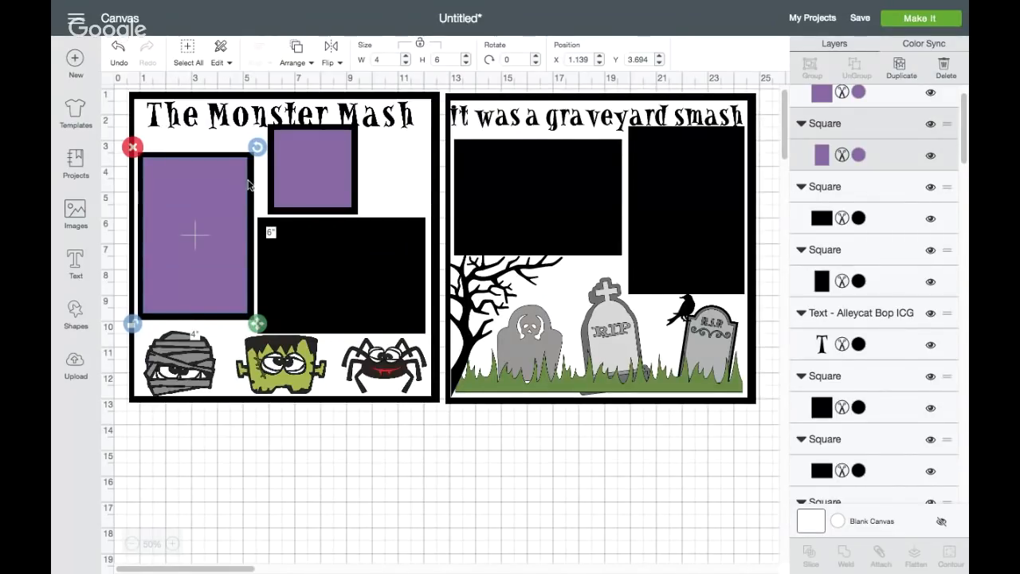
pyautogui.click(897, 64)
pyautogui.moveTo(233, 243); pyautogui.dragTo(688, 210)
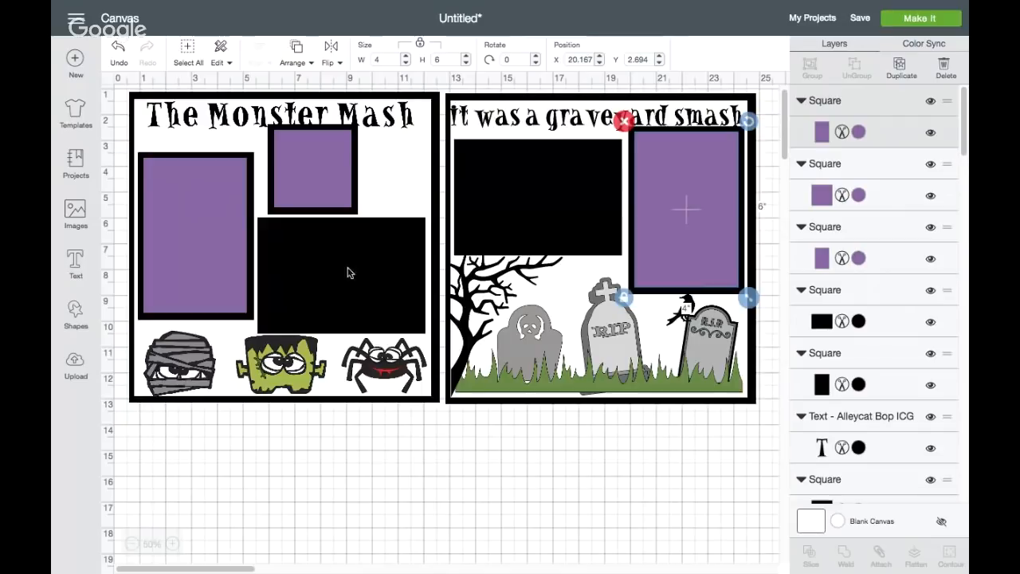
# Duplicate the wide black rectangle in the Monster Mash square, resize the copy to 6 by 4 inches, and center it on the original
pyautogui.click(348, 273)
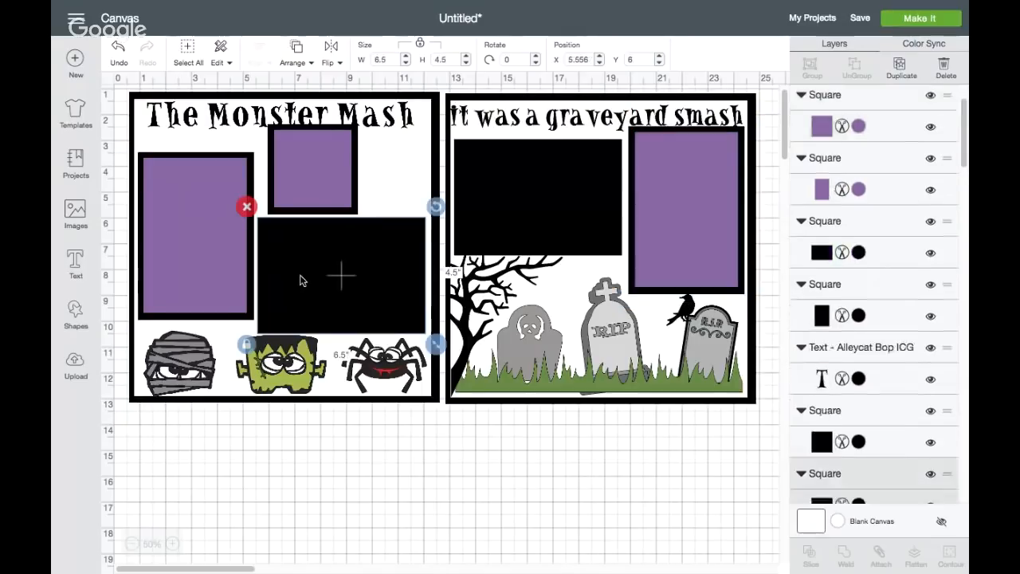
pyautogui.click(897, 70)
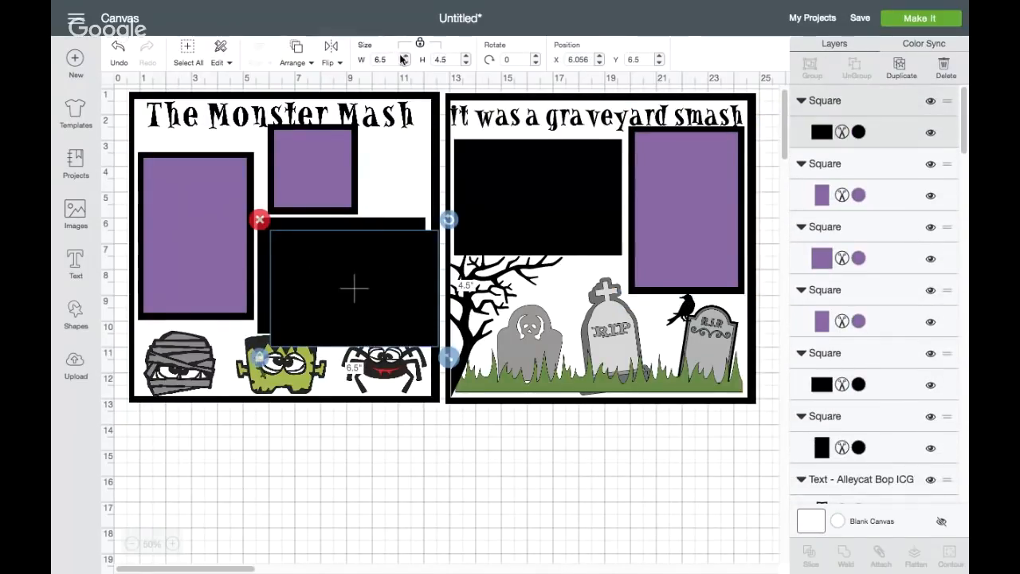
pyautogui.press('BackSpace')
pyautogui.press('BackSpace')
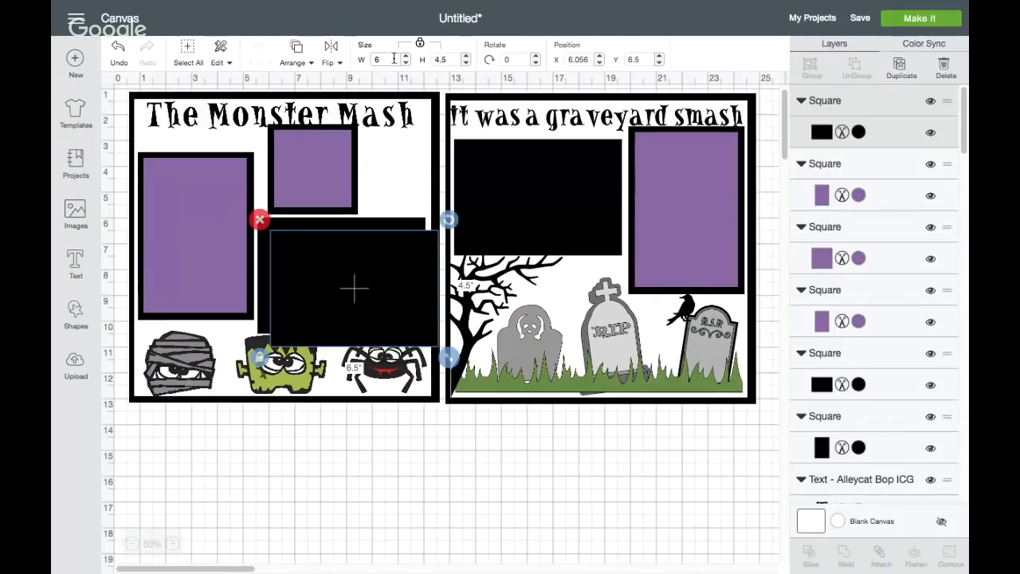
pyautogui.press('Return')
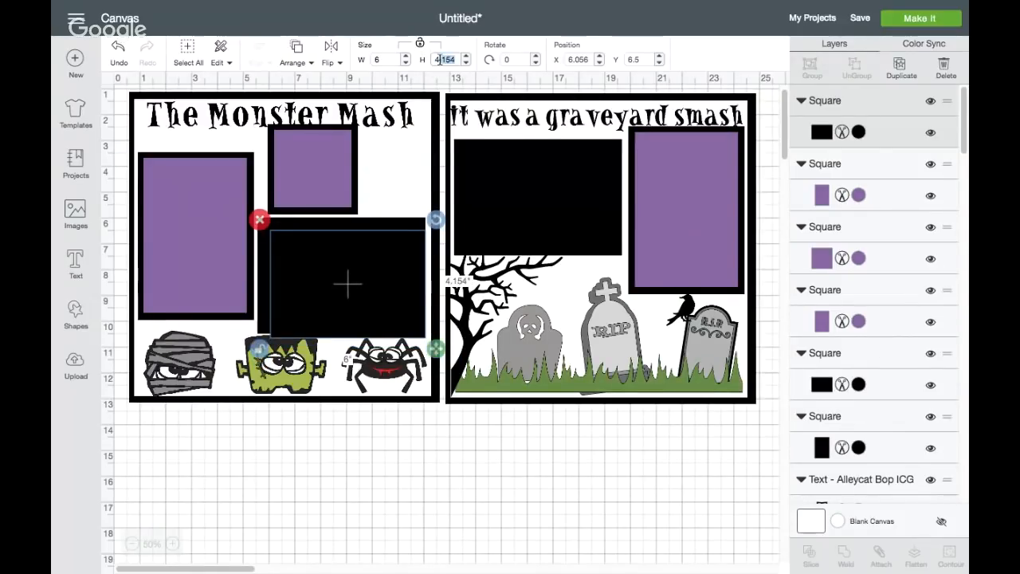
pyautogui.press('BackSpace')
pyautogui.click(333, 271)
pyautogui.moveTo(333, 271); pyautogui.dragTo(325, 265)
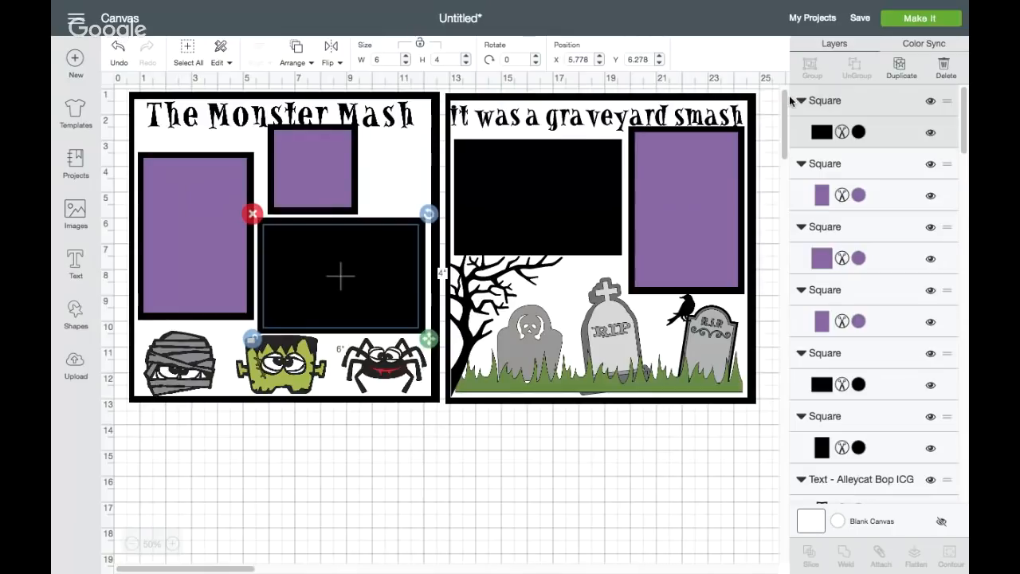
# Color the 6 by 4 inch rectangle purple and center a duplicate of it on the wide black rectangle in the graveyard square
pyautogui.click(852, 133)
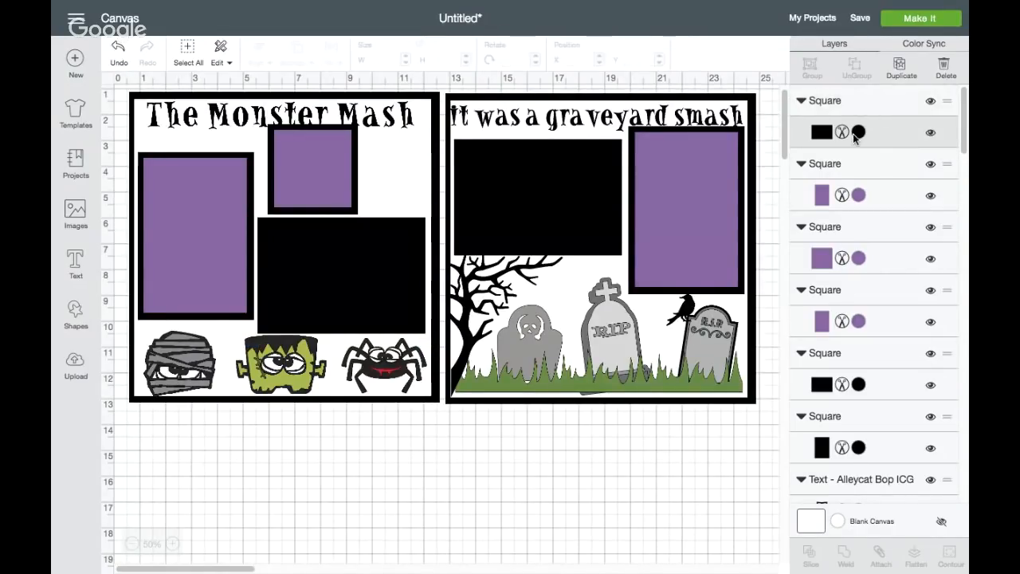
pyautogui.click(901, 67)
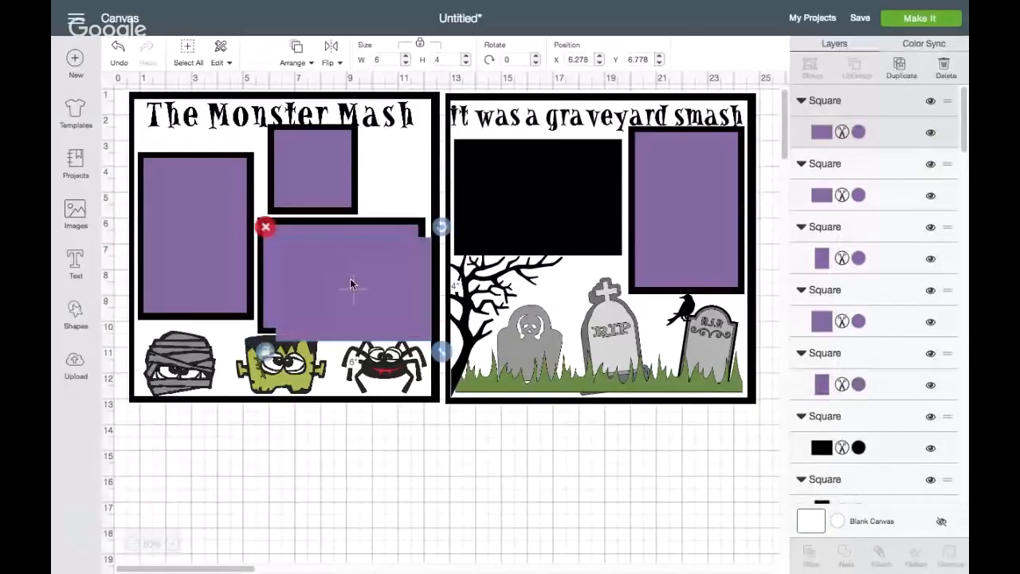
pyautogui.moveTo(348, 287); pyautogui.dragTo(534, 189)
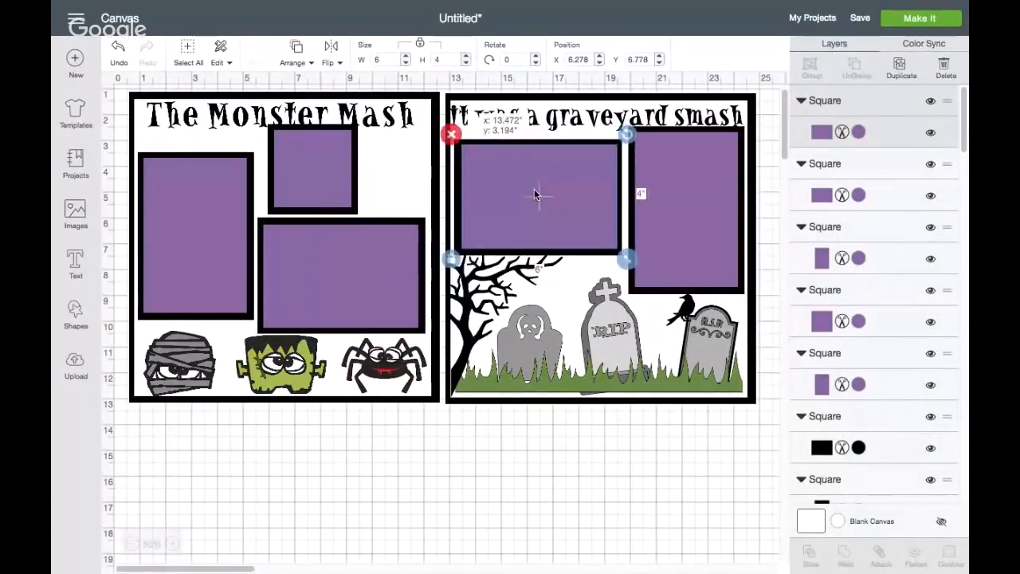
pyautogui.click(336, 499)
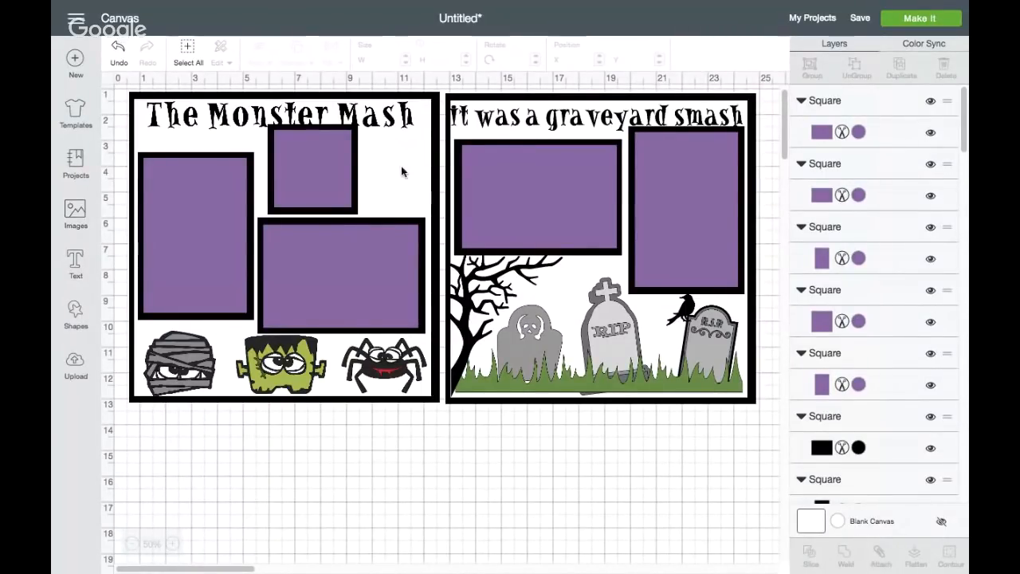
# Search the image library for "bat"
pyautogui.click(76, 213)
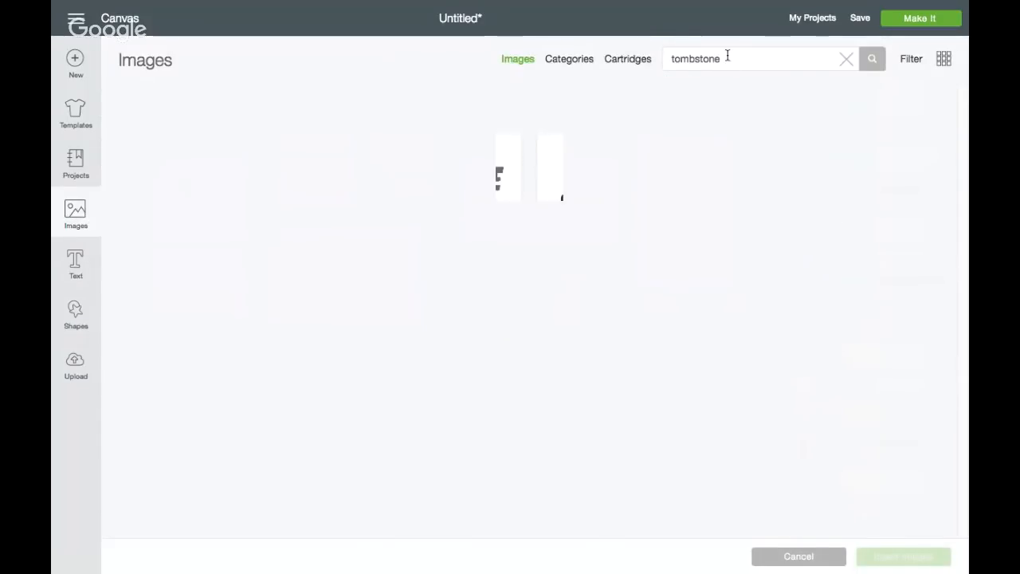
pyautogui.moveTo(728, 58); pyautogui.dragTo(658, 58)
pyautogui.write('bat')
pyautogui.press('Return')
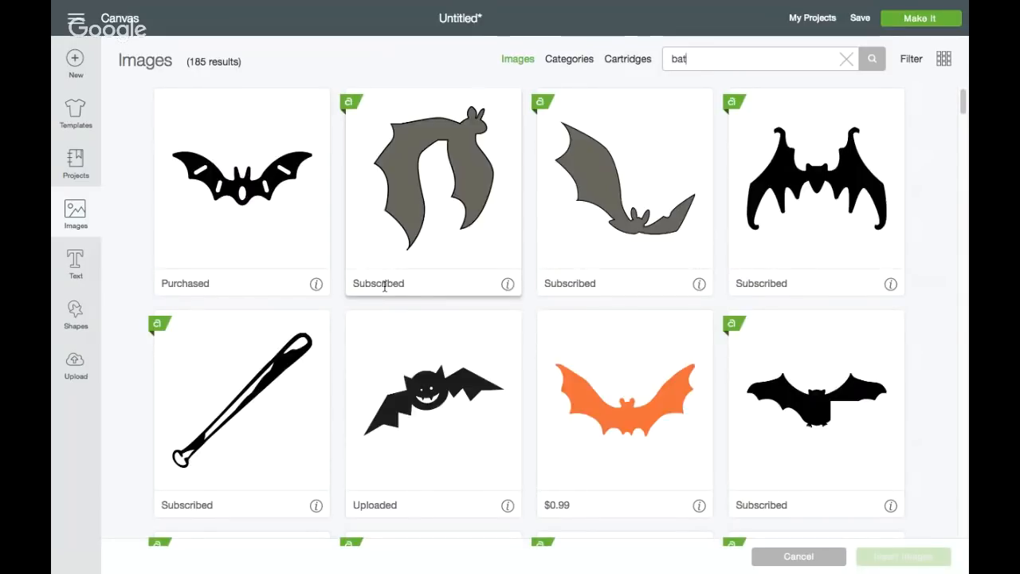
# Insert the black bat with the thin grey outline and place it beside the small Monster Mash photo mat, rotated about 12 degrees
pyautogui.scroll(-1, 523, 316)
pyautogui.scroll(-3, 522, 317)
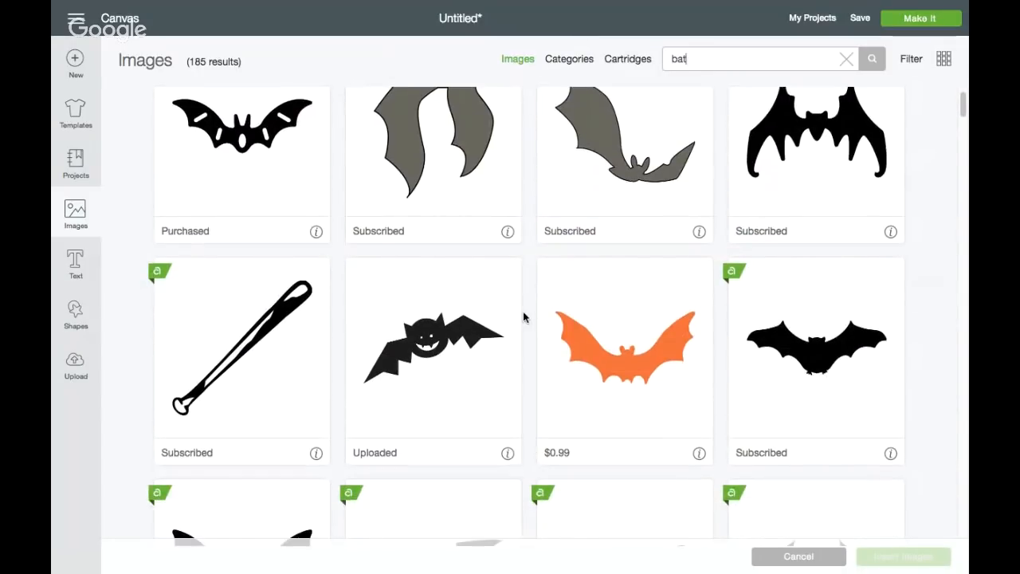
pyautogui.scroll(-5, 523, 316)
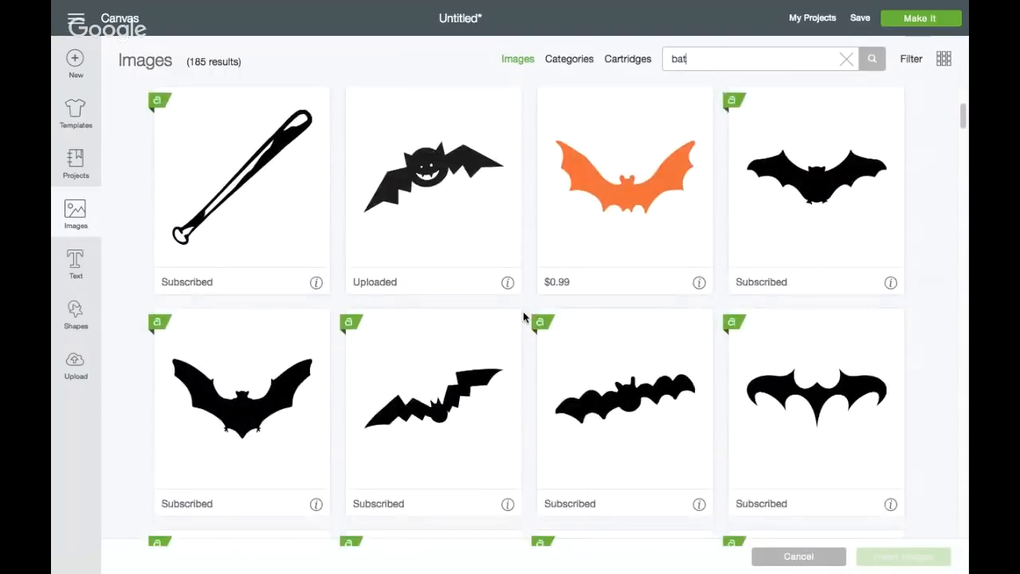
pyautogui.scroll(-6, 522, 316)
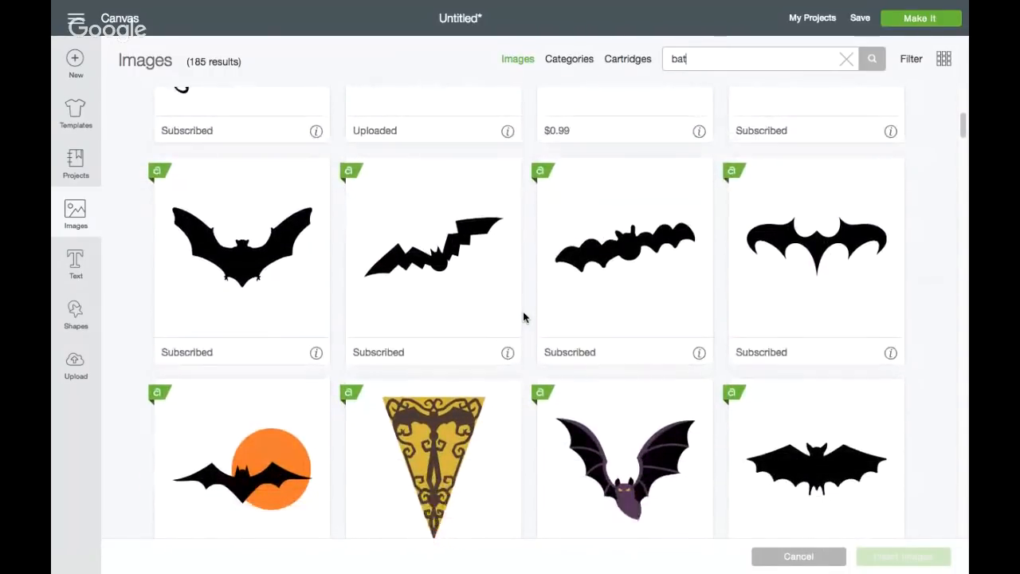
pyautogui.scroll(-5, 523, 316)
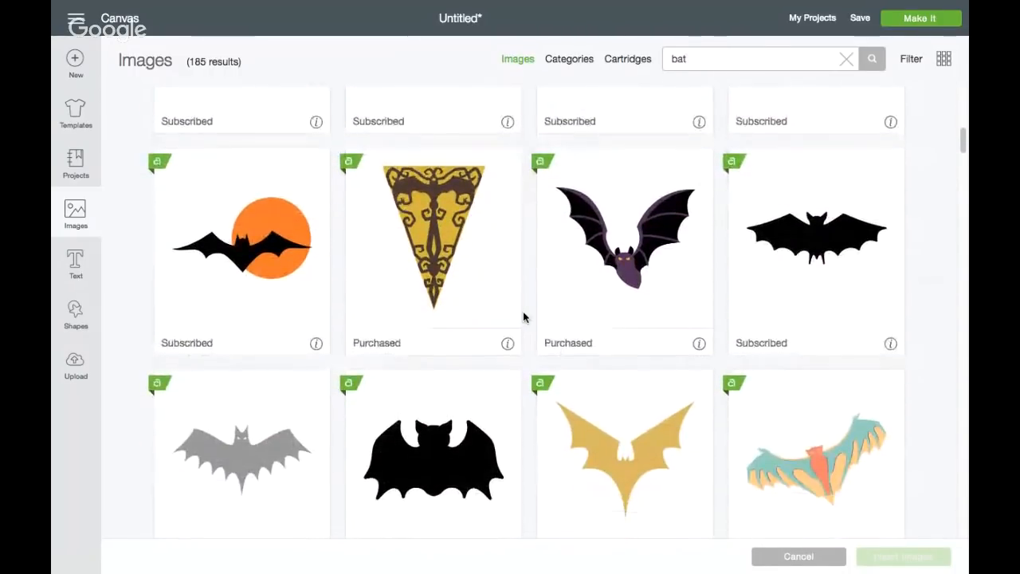
pyautogui.scroll(-1, 522, 316)
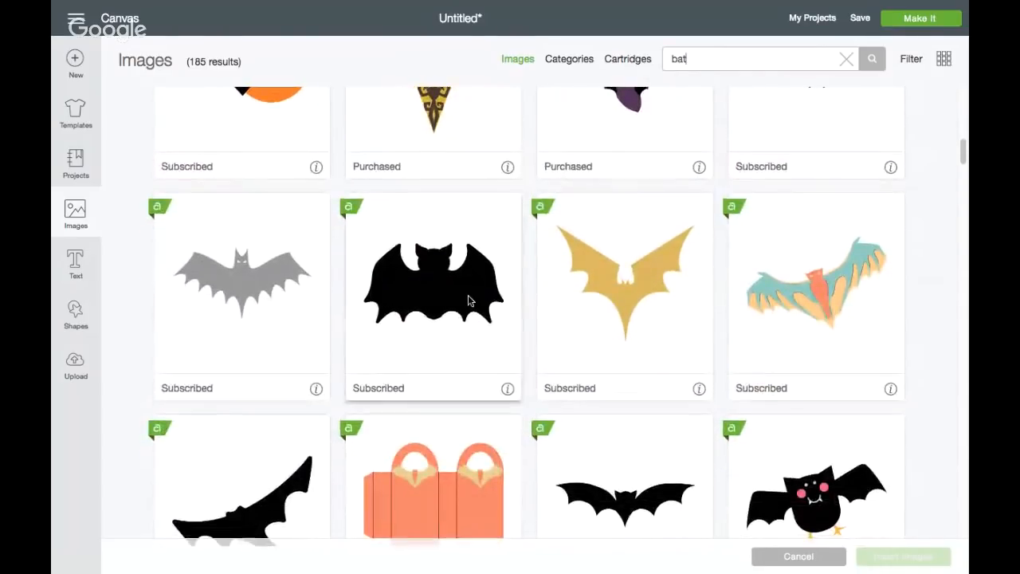
pyautogui.scroll(-3, 468, 300)
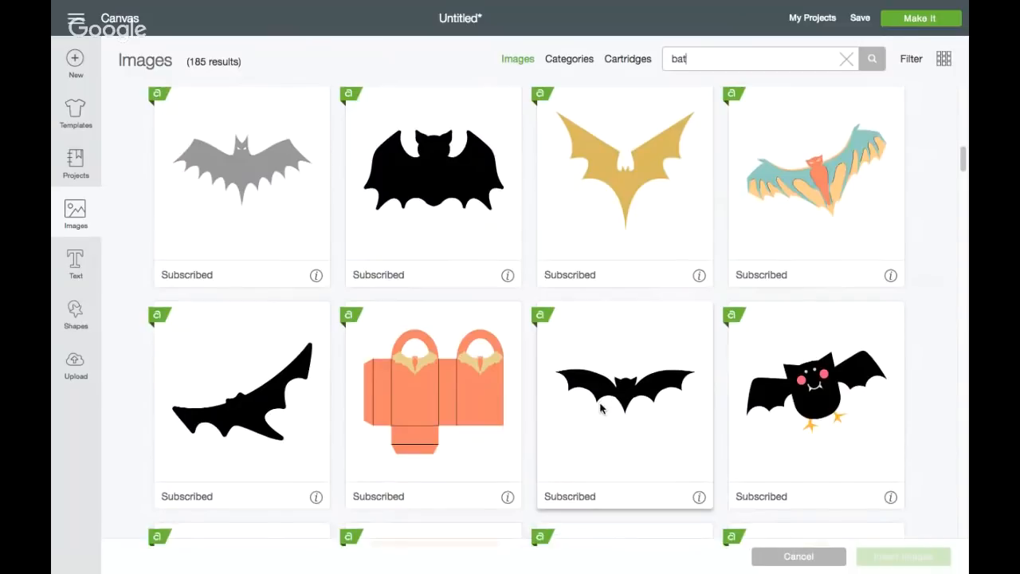
pyautogui.scroll(-6, 601, 408)
pyautogui.scroll(-10, 601, 408)
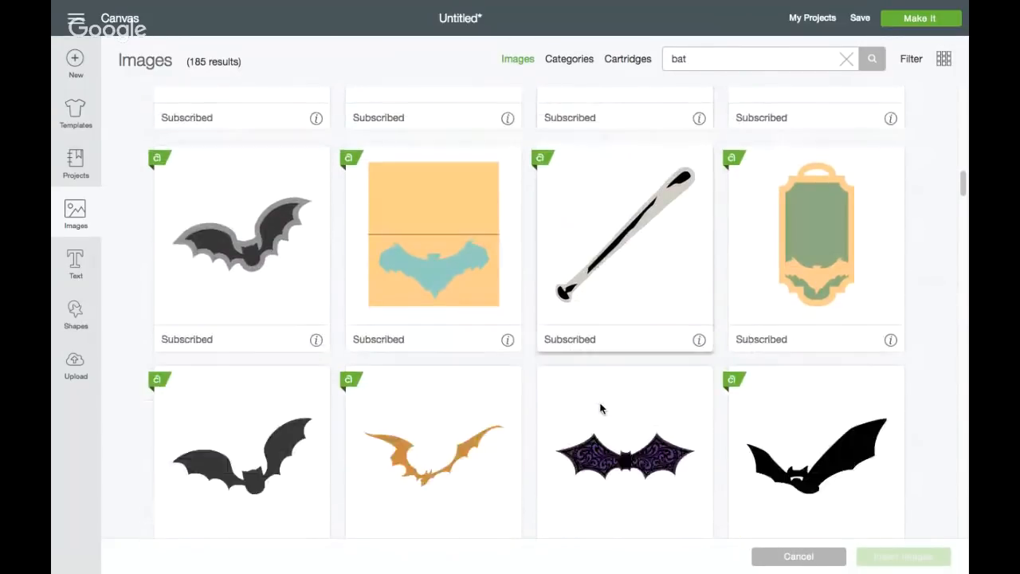
pyautogui.scroll(-1, 600, 408)
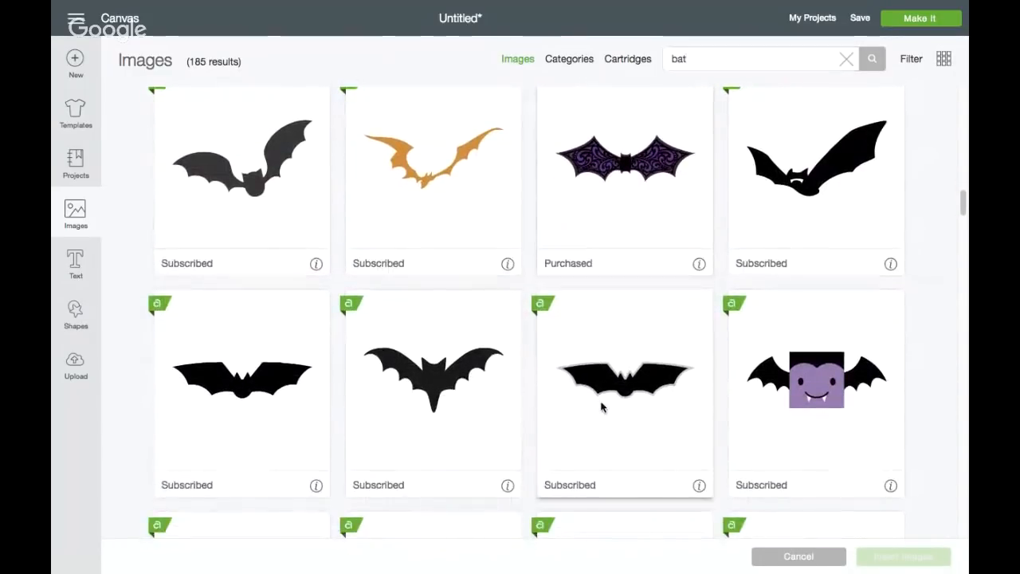
pyautogui.click(599, 408)
pyautogui.click(890, 558)
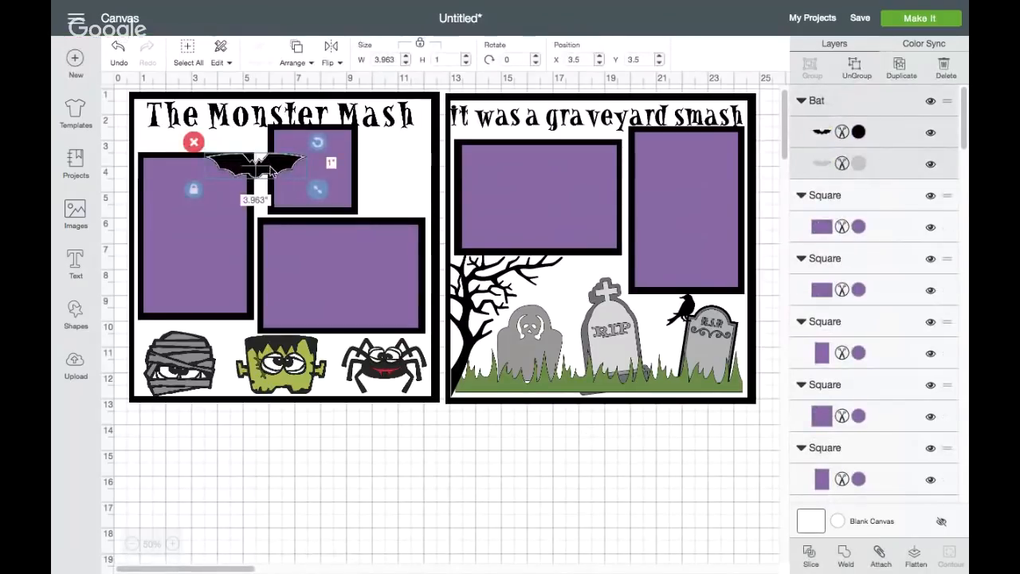
pyautogui.moveTo(273, 172); pyautogui.dragTo(420, 169)
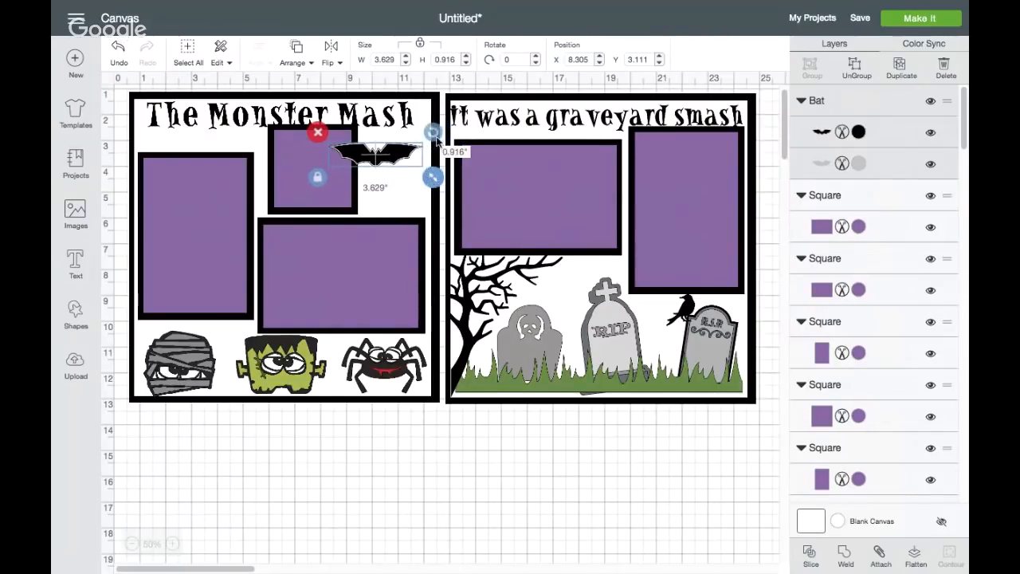
pyautogui.moveTo(438, 128); pyautogui.dragTo(414, 155)
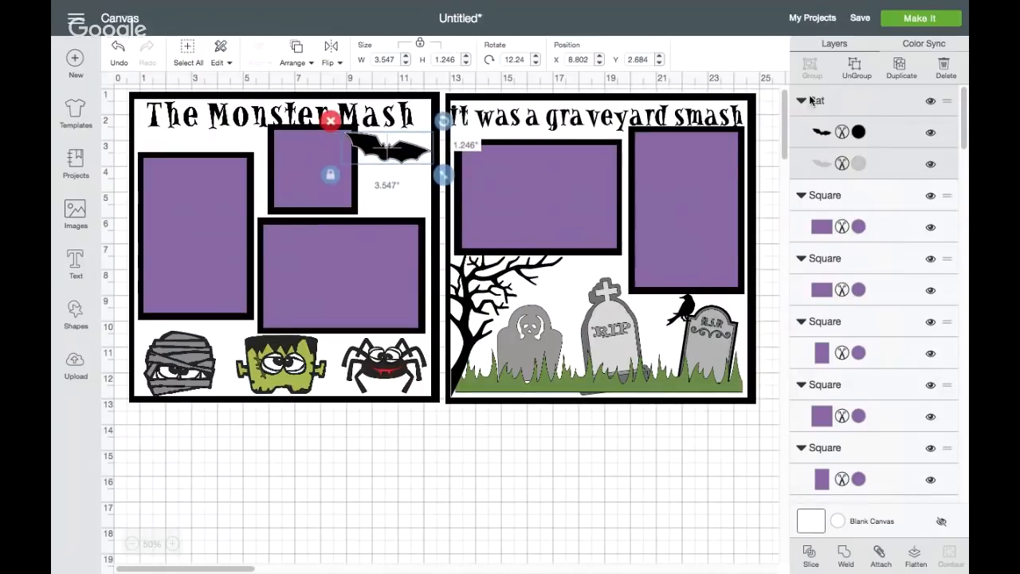
# Duplicate the bat, shrink the copy to about 2 inches wide, tilt it to about 356 degrees, and place it above the larger bat
pyautogui.click(897, 70)
pyautogui.moveTo(418, 178); pyautogui.dragTo(412, 201)
pyautogui.moveTo(444, 155); pyautogui.dragTo(437, 147)
pyautogui.moveTo(448, 204); pyautogui.dragTo(390, 148)
pyautogui.click(394, 153)
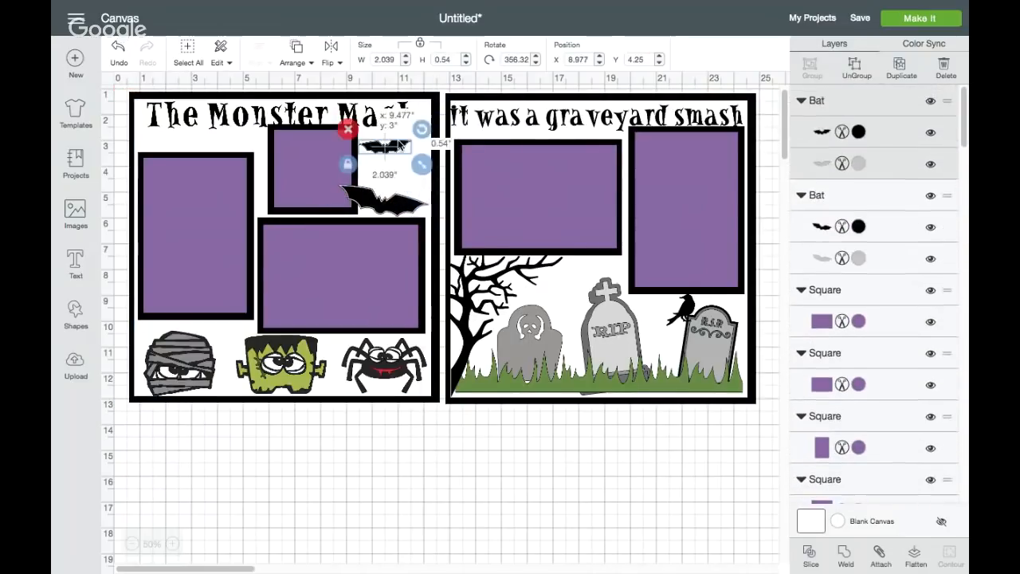
# Resize the larger bat to about 3.2 inches wide below the small bat, and tilt the small bat to about 352 degrees
pyautogui.moveTo(395, 196); pyautogui.dragTo(435, 199)
pyautogui.click(401, 149)
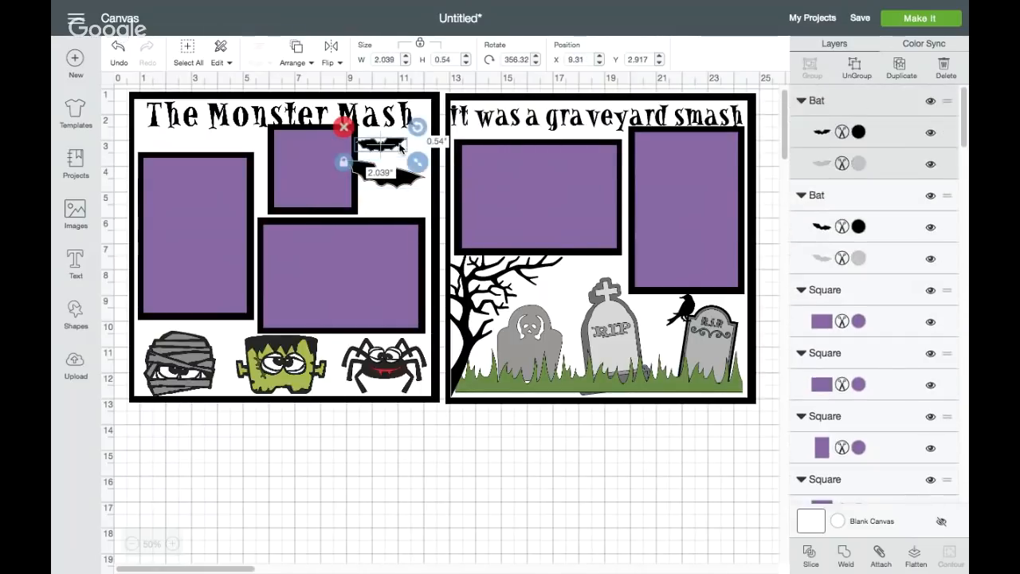
pyautogui.moveTo(413, 123); pyautogui.dragTo(414, 125)
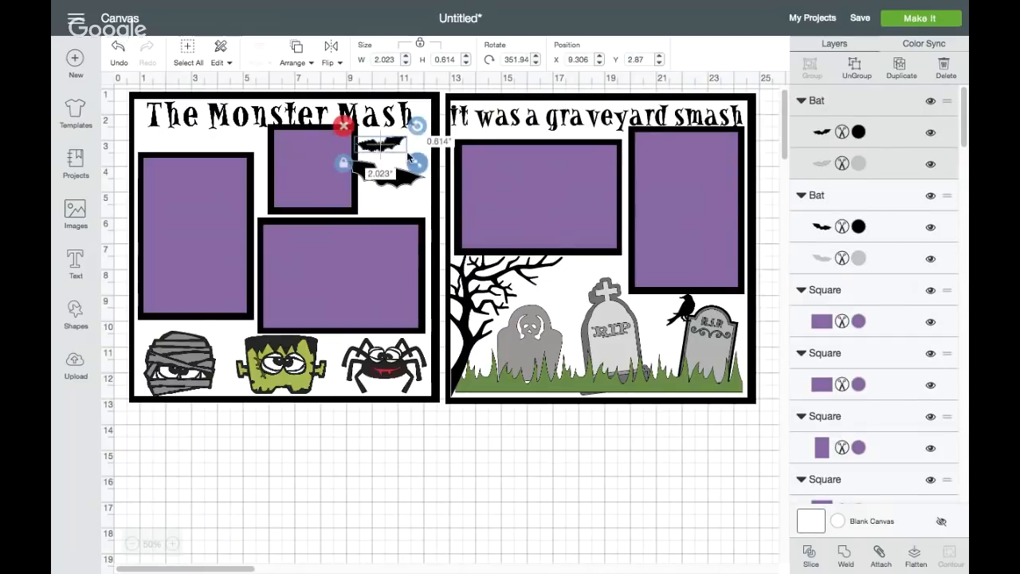
pyautogui.moveTo(403, 185); pyautogui.dragTo(403, 204)
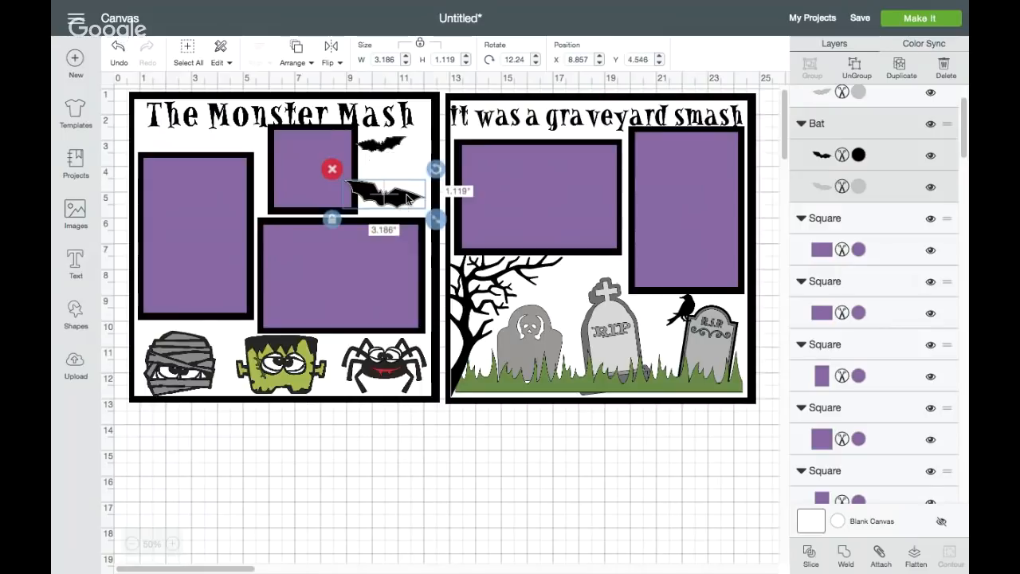
# Add a smaller duplicate of the large bat at the top of the group and shrink the middle bat to about 1.9 inches wide
pyautogui.click(895, 72)
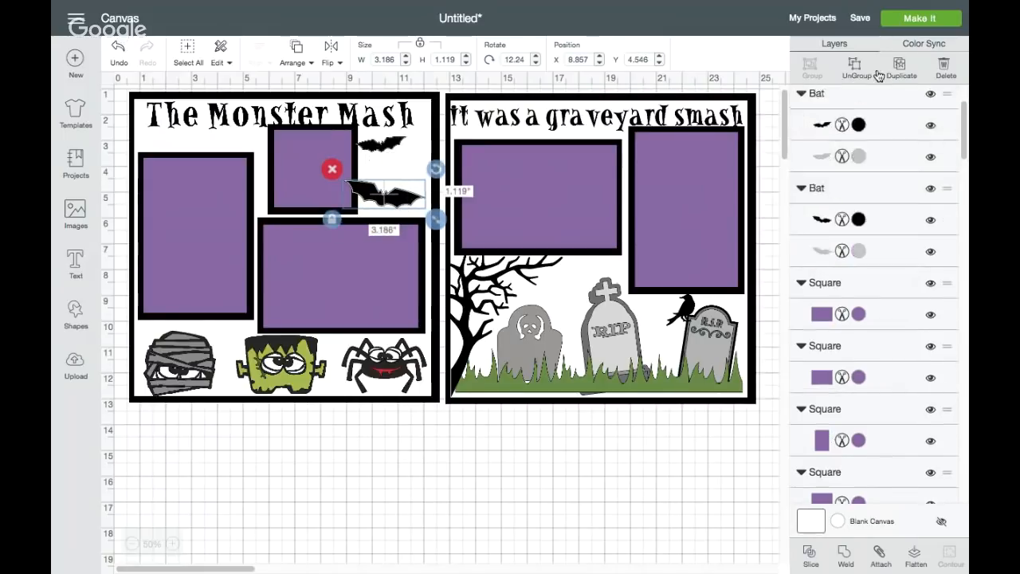
pyautogui.moveTo(417, 212); pyautogui.dragTo(398, 143)
pyautogui.click(281, 249)
pyautogui.click(388, 169)
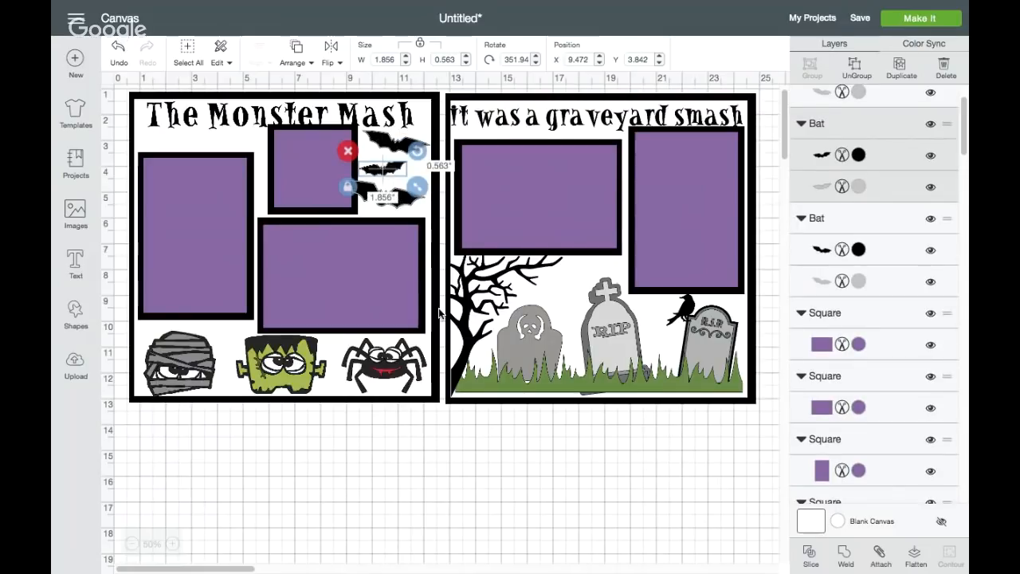
pyautogui.click(391, 512)
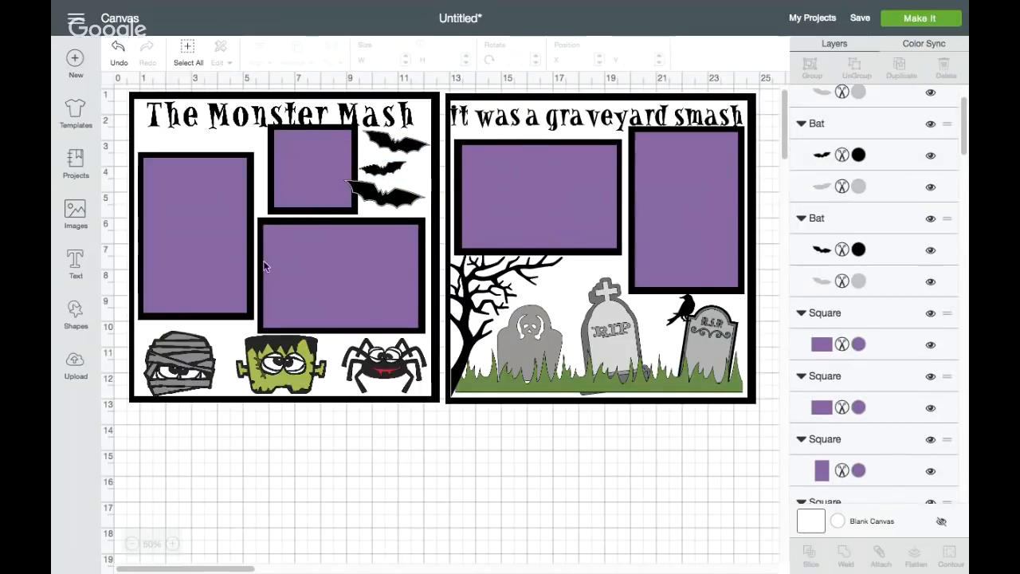
# Try purple on "The Monster Mash" title, and settle on the light green project color #AAC23E
pyautogui.click(206, 156)
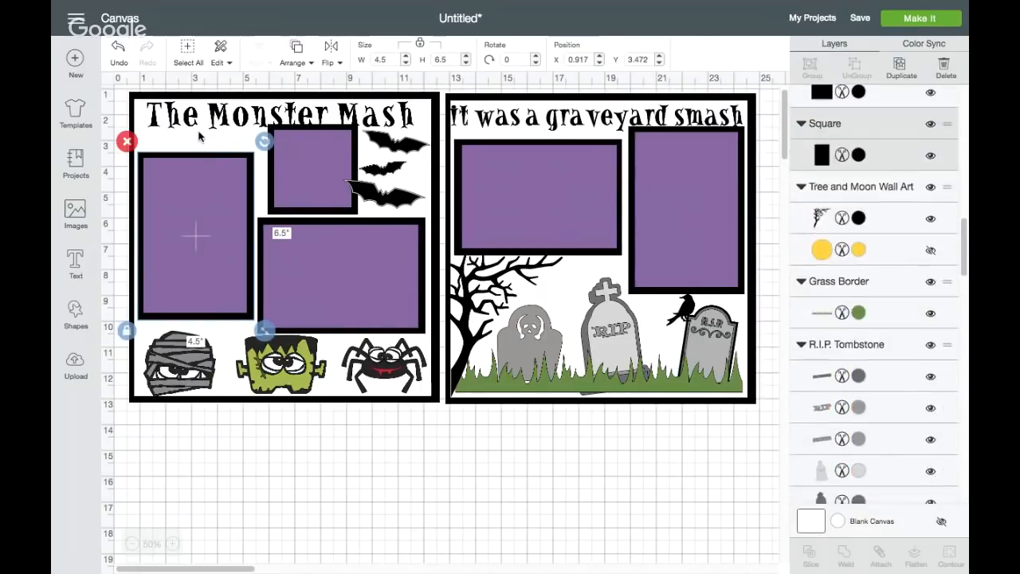
pyautogui.click(201, 134)
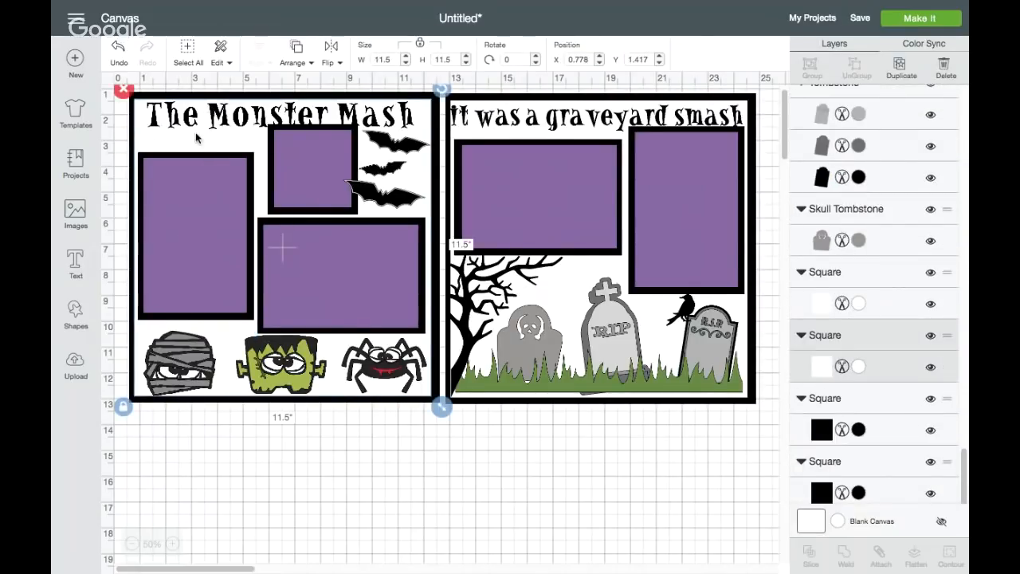
pyautogui.click(257, 115)
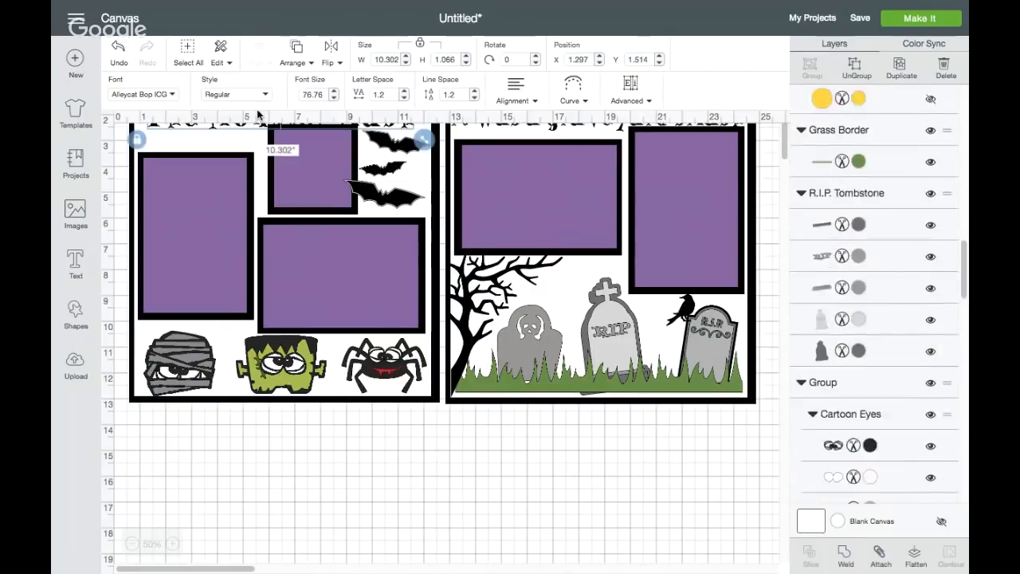
pyautogui.click(856, 155)
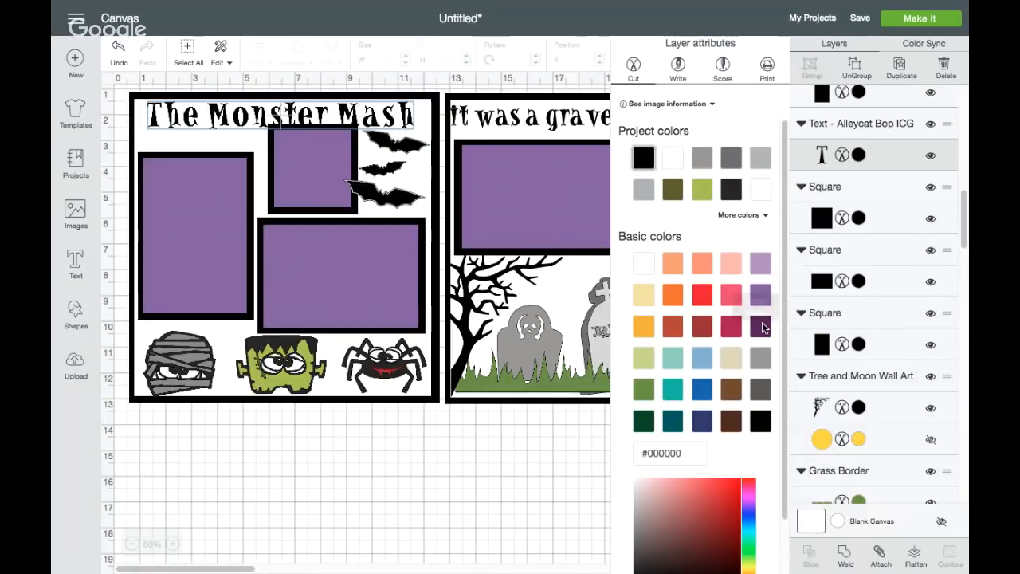
pyautogui.click(760, 291)
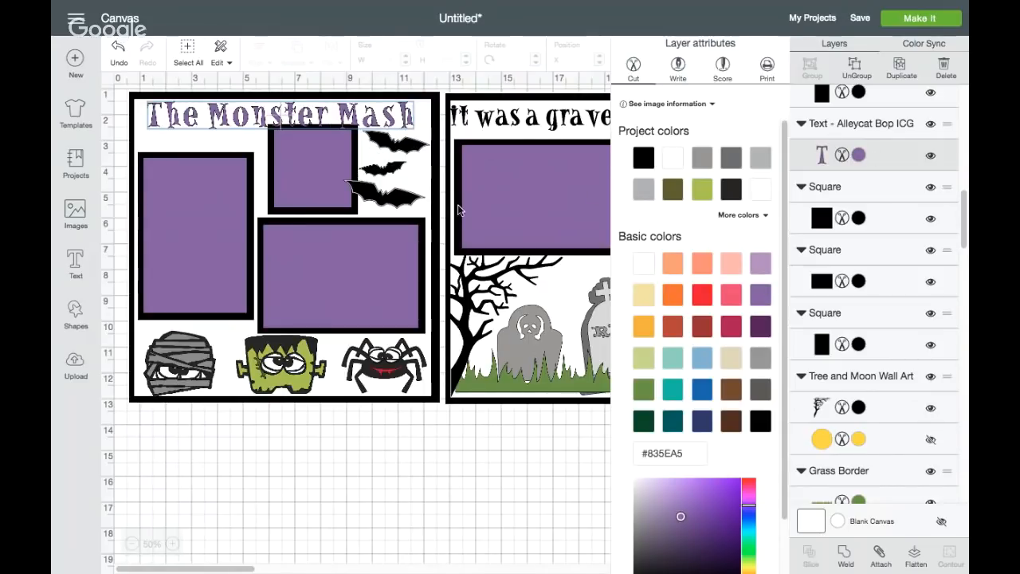
pyautogui.click(701, 189)
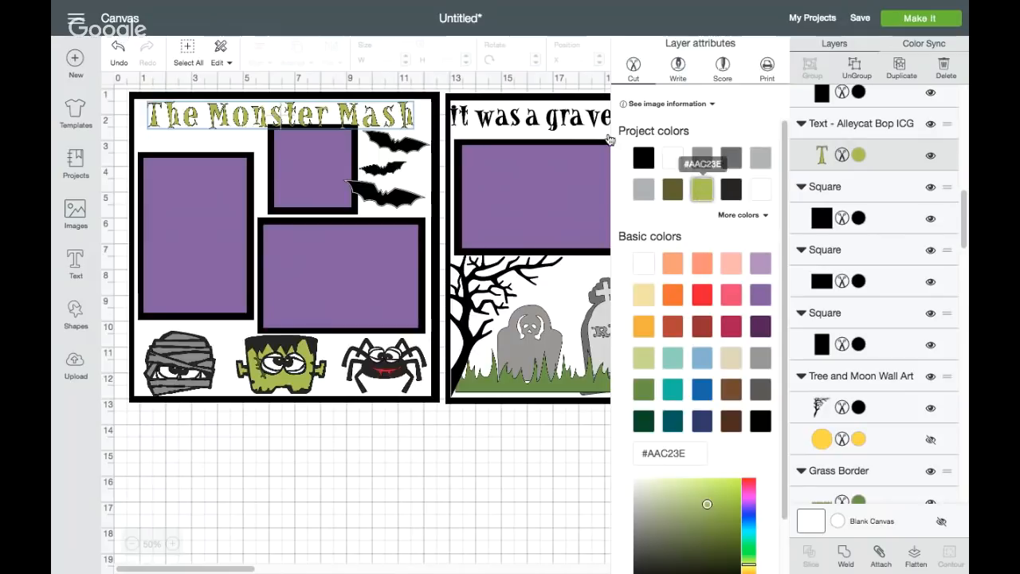
# Color the "It was a graveyard smash" title with the light green project color #AAC23E
pyautogui.click(517, 121)
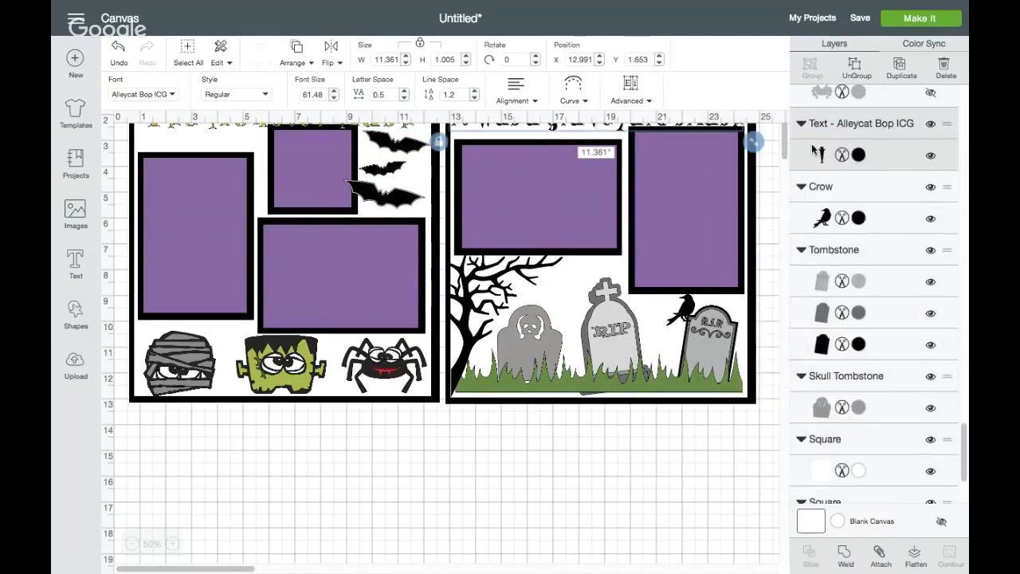
pyautogui.click(858, 155)
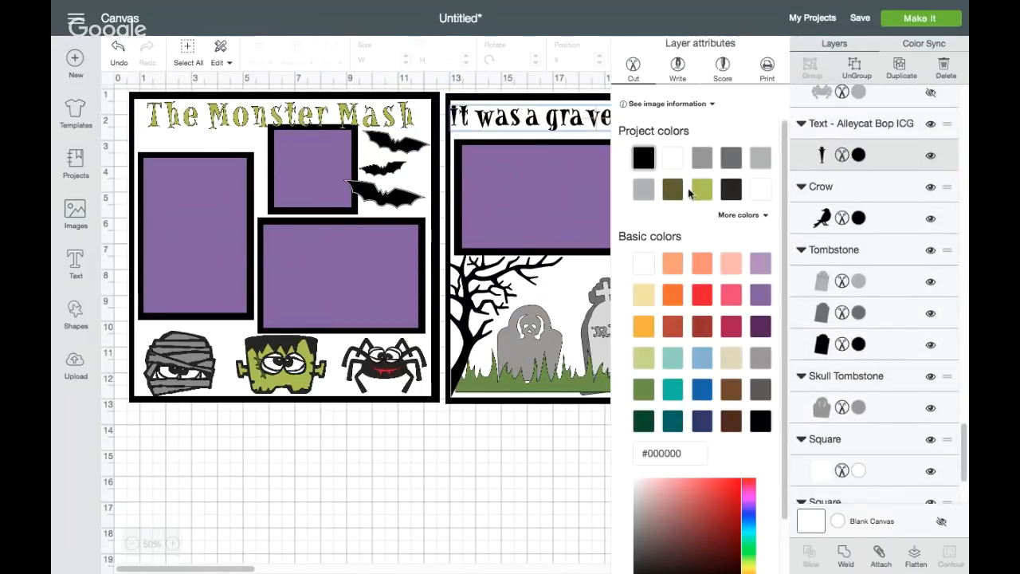
pyautogui.click(701, 188)
pyautogui.click(395, 463)
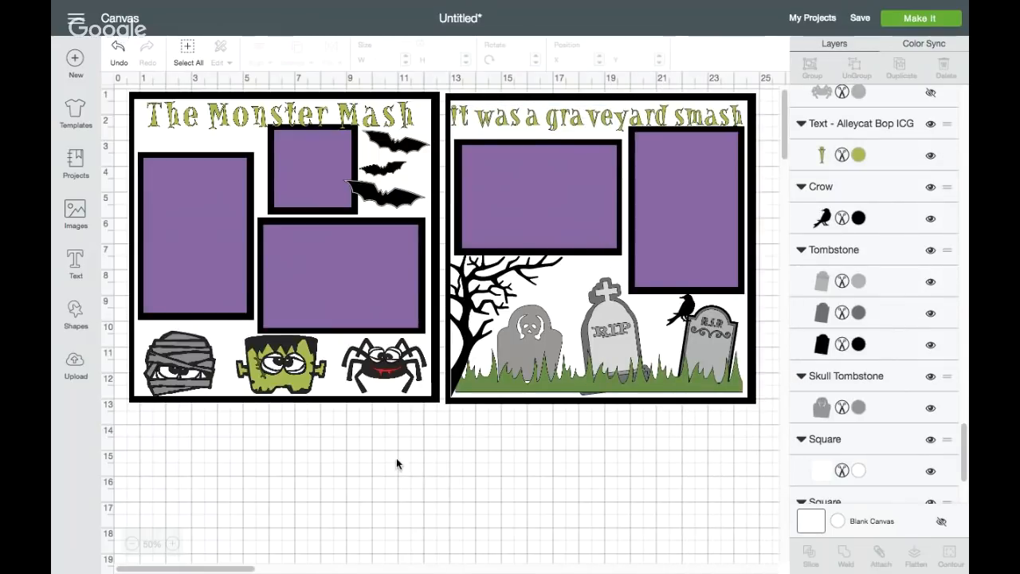
# Recolor the "It was a graveyard smash" title with the dark olive project color #605E27
pyautogui.click(514, 386)
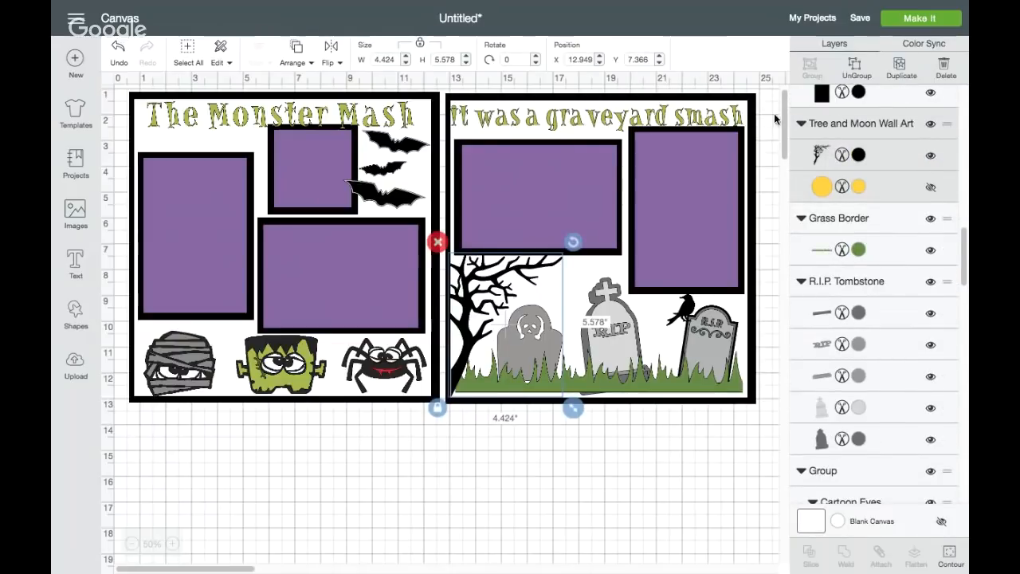
pyautogui.click(644, 115)
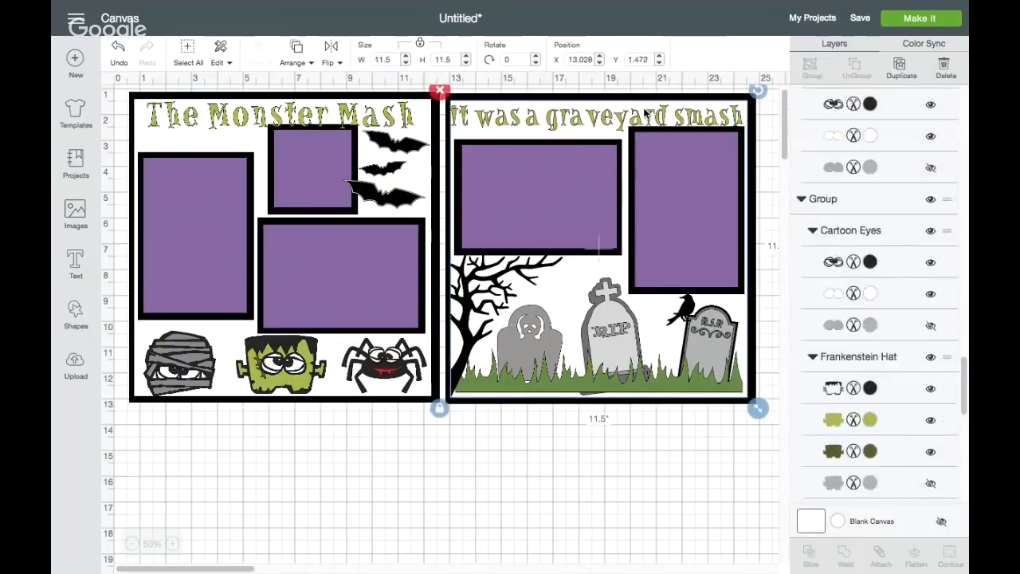
pyautogui.click(705, 116)
pyautogui.click(858, 154)
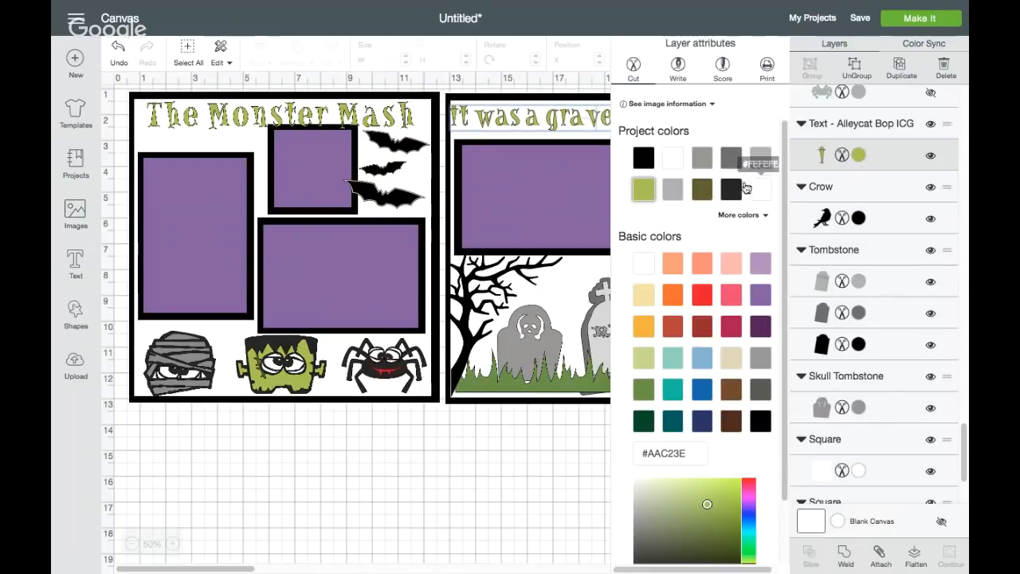
pyautogui.click(707, 190)
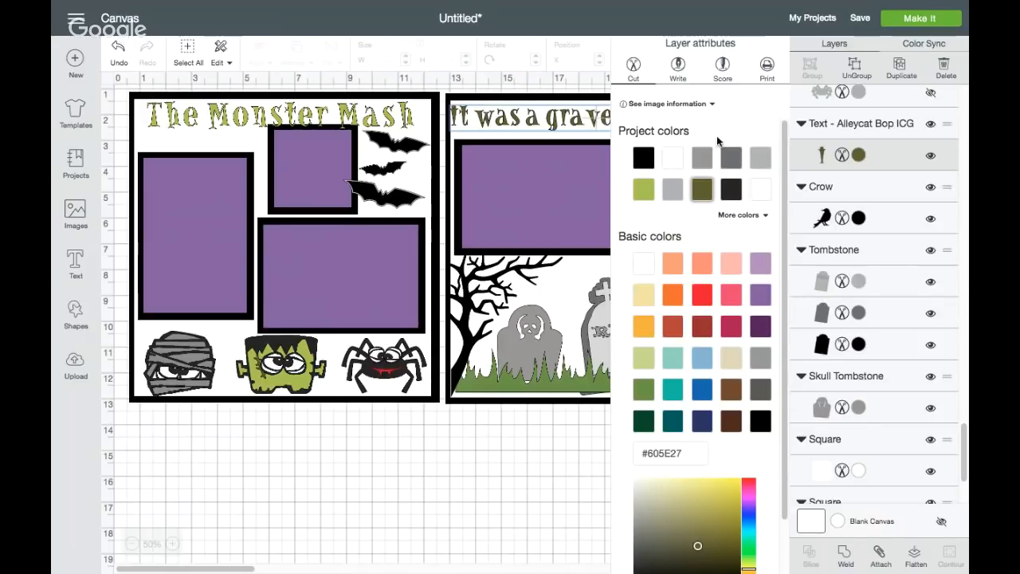
pyautogui.click(858, 157)
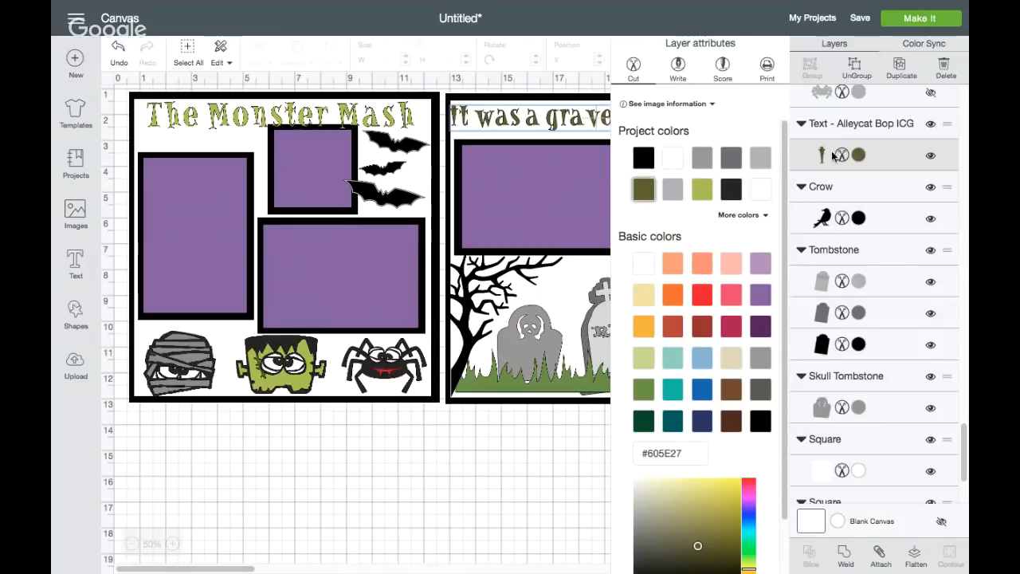
pyautogui.click(512, 455)
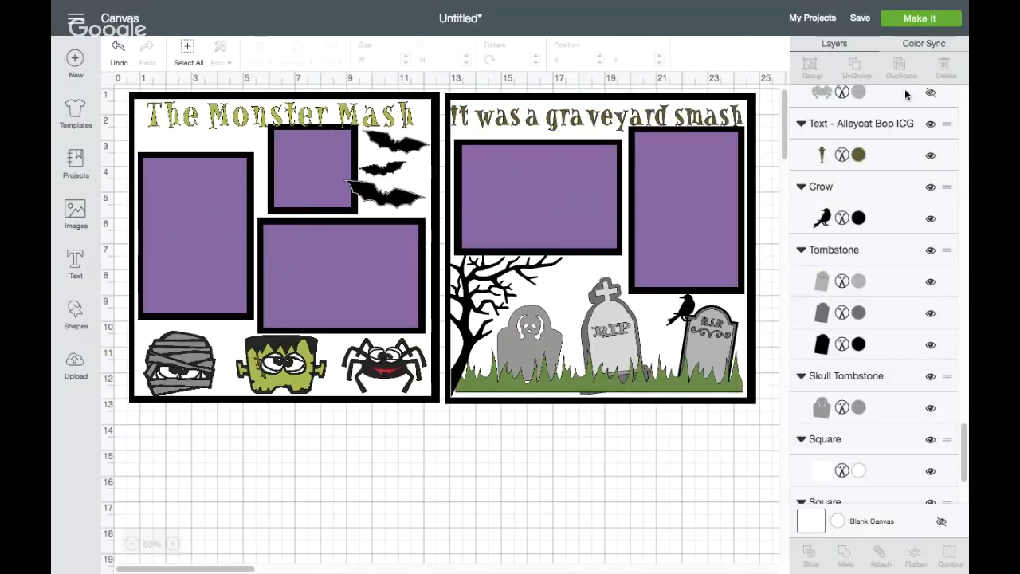
# Review which artwork, mats and titles share each color across the project's color groups
pyautogui.click(920, 45)
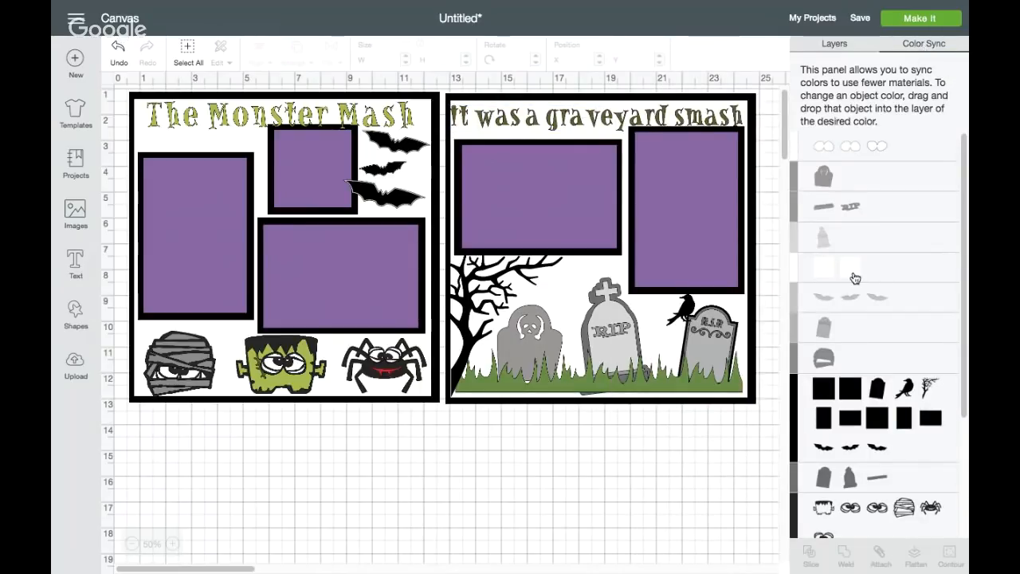
pyautogui.scroll(-5, 854, 278)
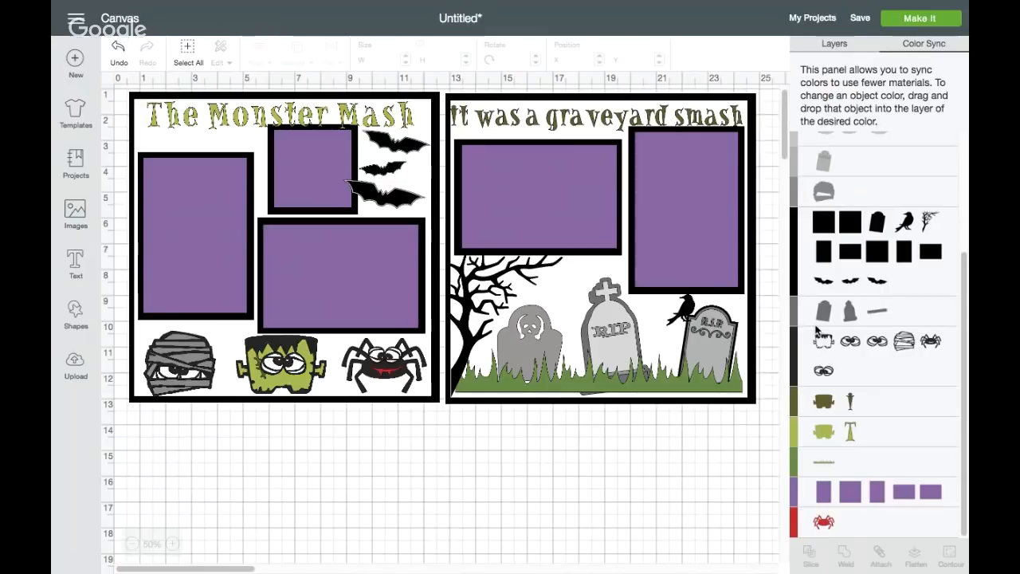
pyautogui.scroll(5, 847, 149)
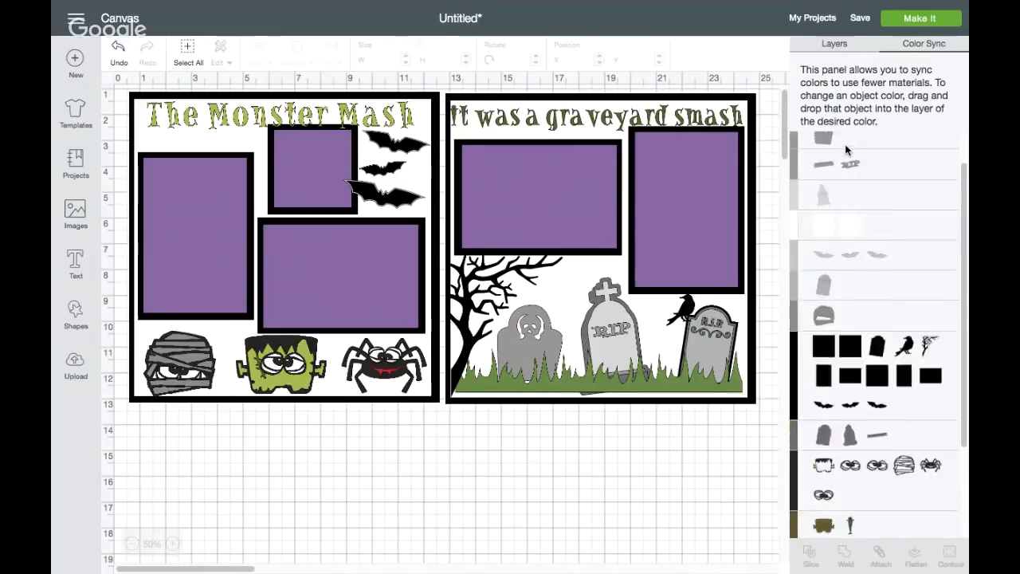
pyautogui.scroll(-5, 846, 150)
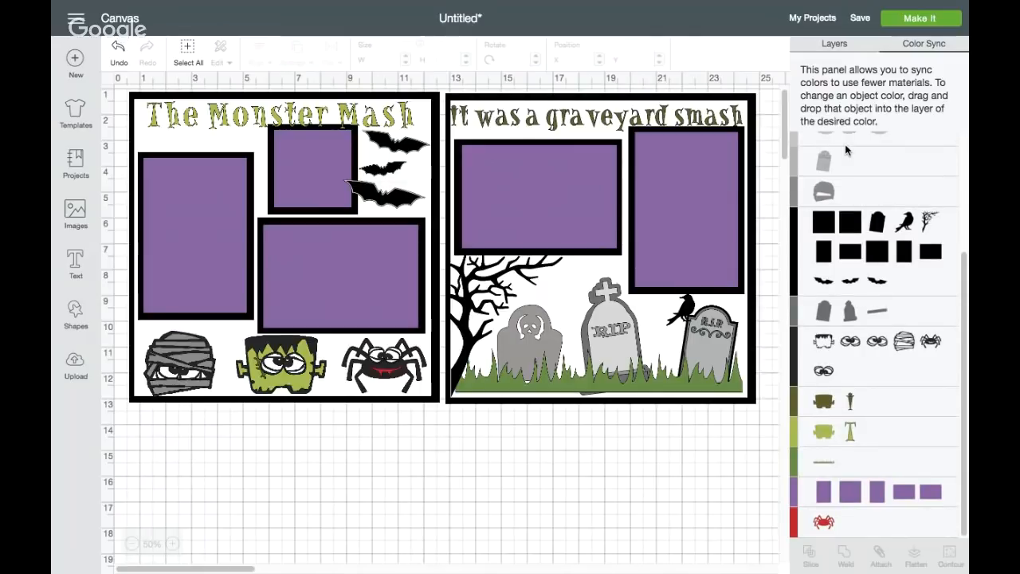
pyautogui.scroll(3, 844, 144)
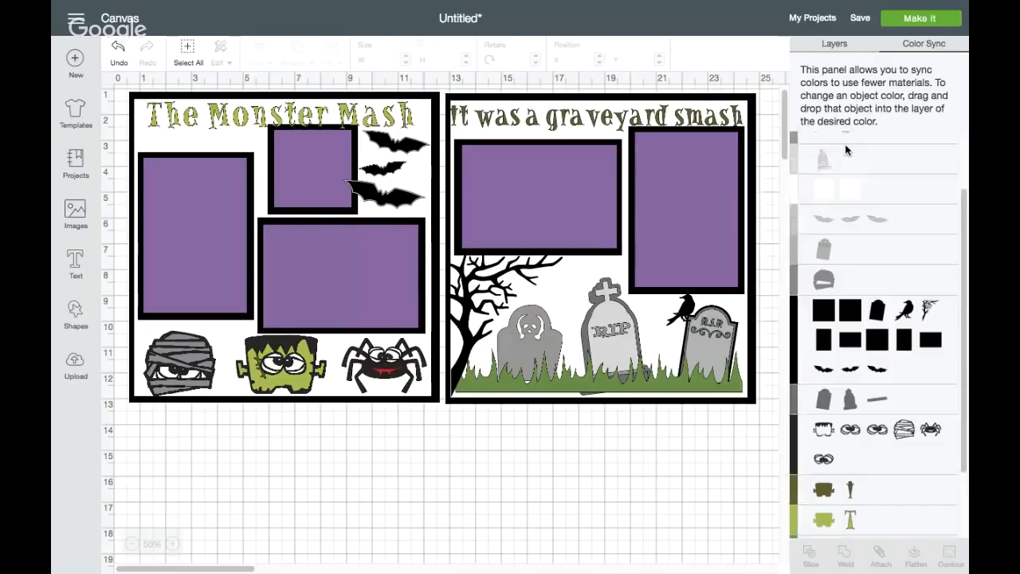
pyautogui.scroll(-3, 860, 239)
pyautogui.click(877, 221)
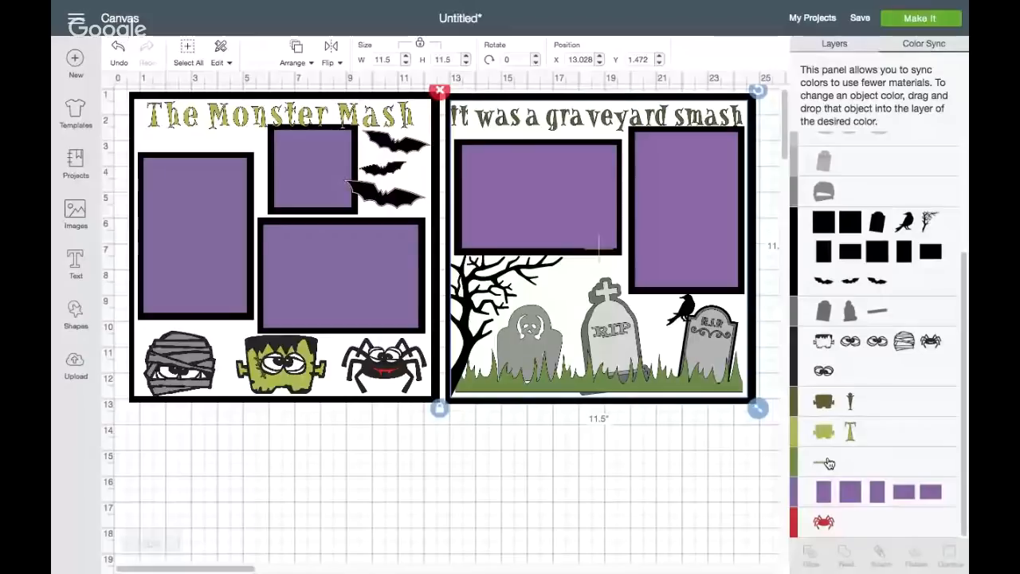
# Check the color of "The Monster Mash" title and recolor "It was a graveyard smash" with the light green project color #AAC23E
pyautogui.click(827, 51)
pyautogui.scroll(-5, 854, 271)
pyautogui.scroll(-4, 854, 279)
pyautogui.click(857, 175)
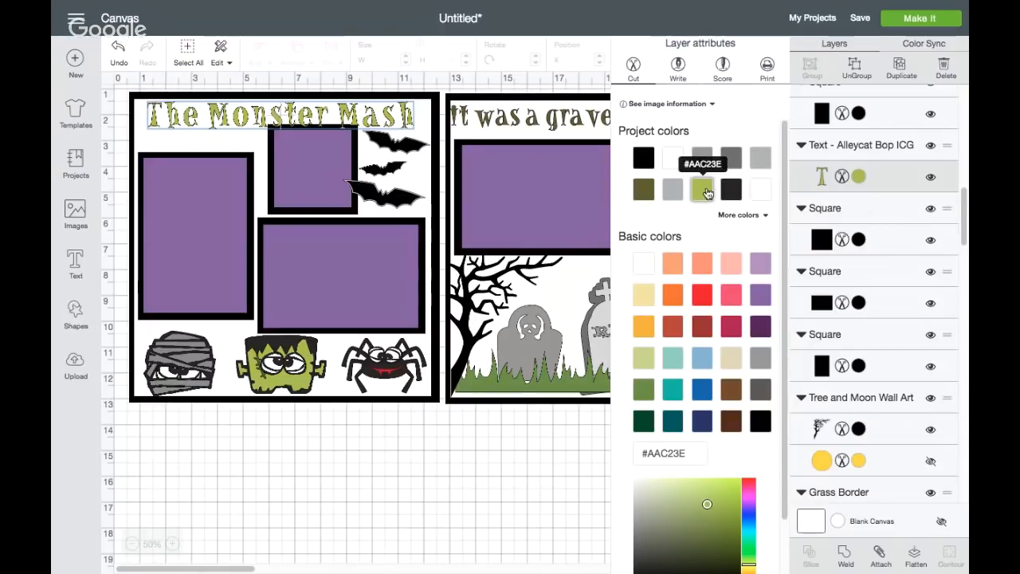
pyautogui.scroll(-5, 852, 275)
pyautogui.scroll(-1, 852, 275)
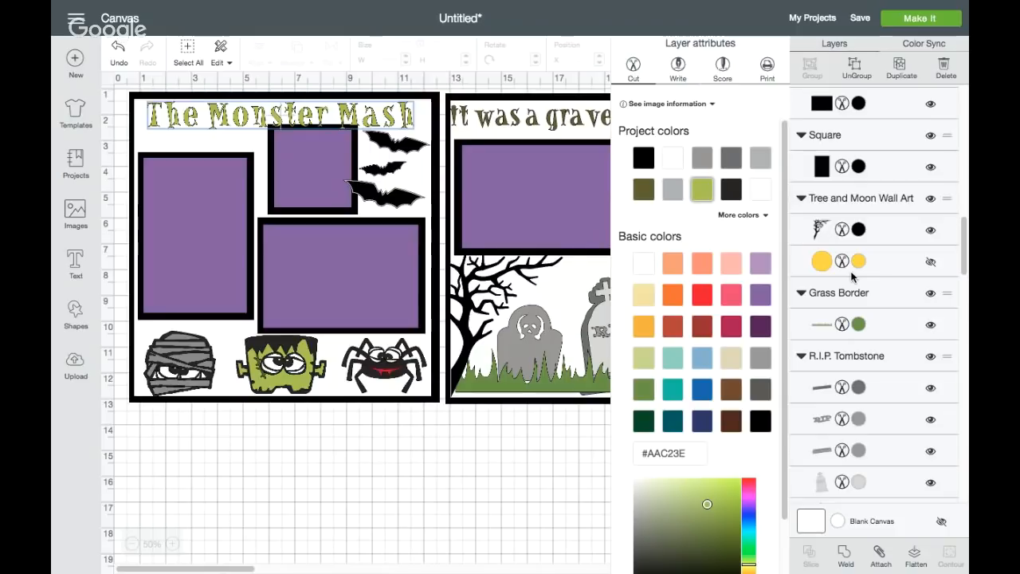
pyautogui.scroll(10, 852, 275)
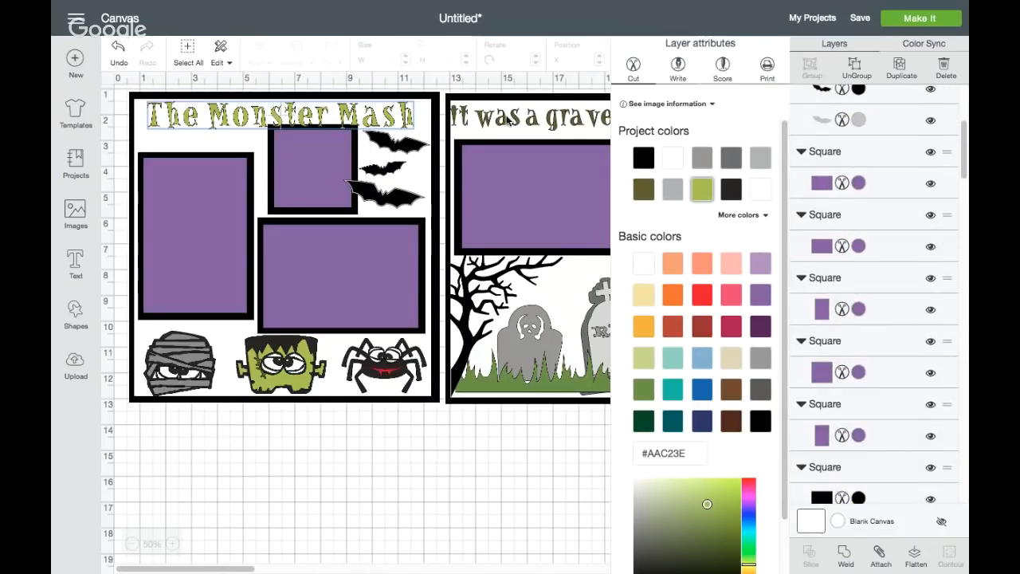
pyautogui.click(507, 118)
pyautogui.click(858, 154)
pyautogui.click(701, 189)
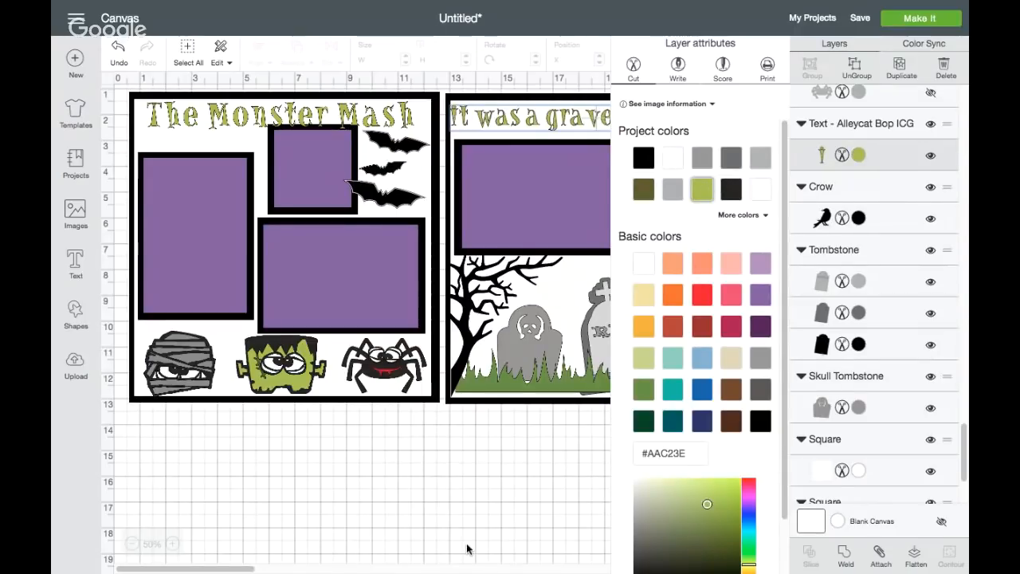
pyautogui.click(468, 549)
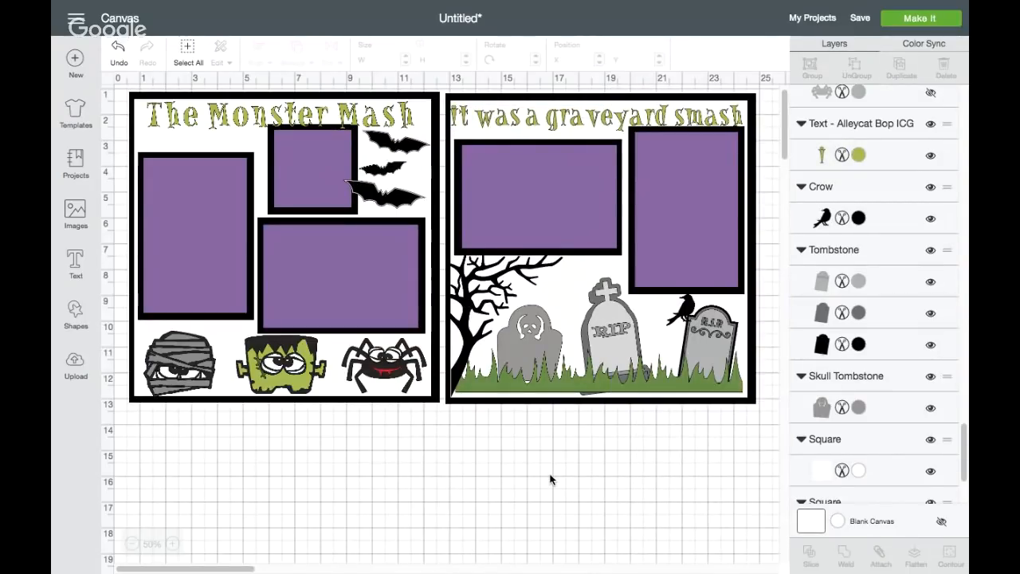
# Try the light green #AAC23E on the grass border, and settle on the basic color Sour Apple
pyautogui.click(589, 379)
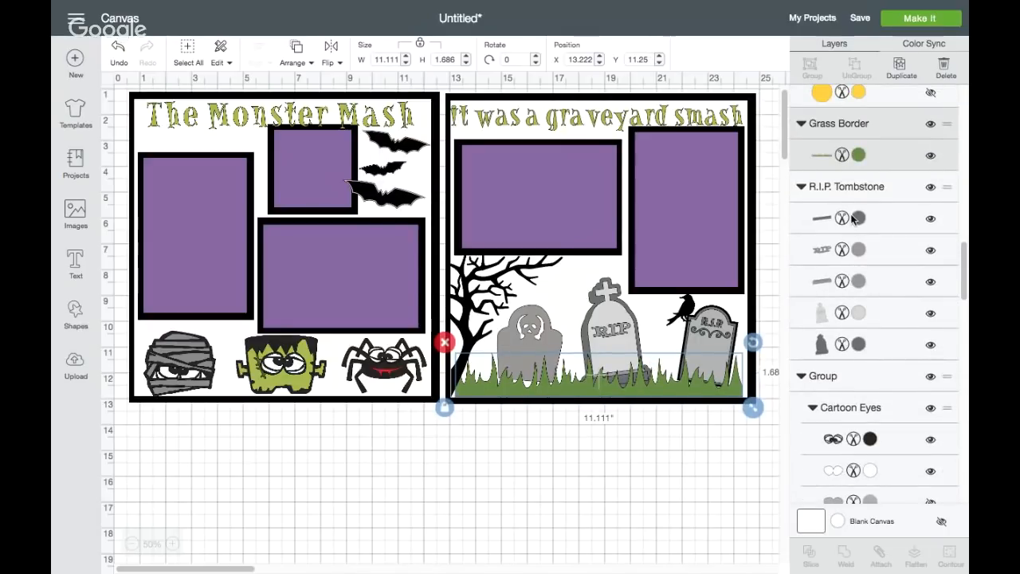
pyautogui.click(858, 154)
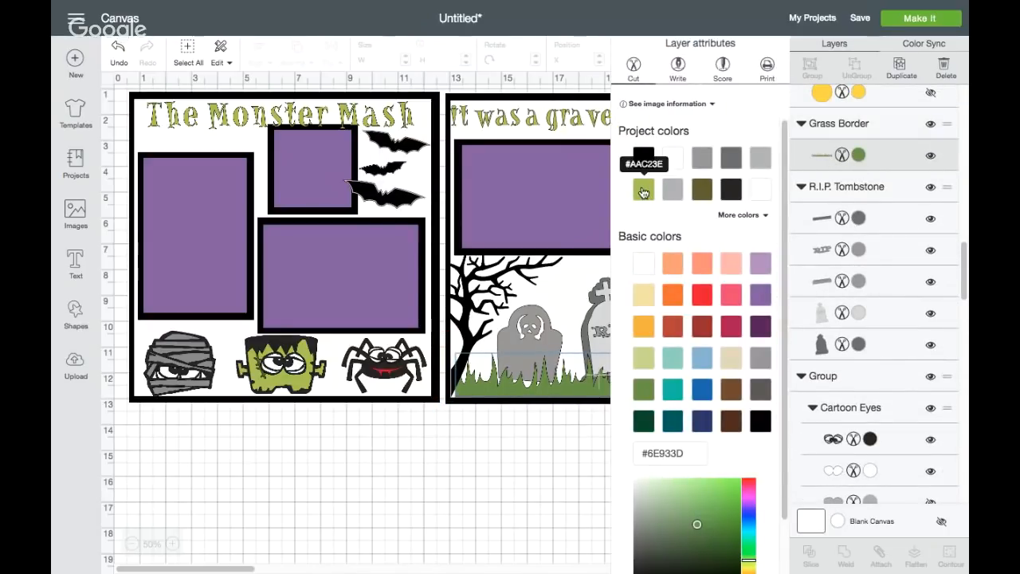
pyautogui.click(644, 190)
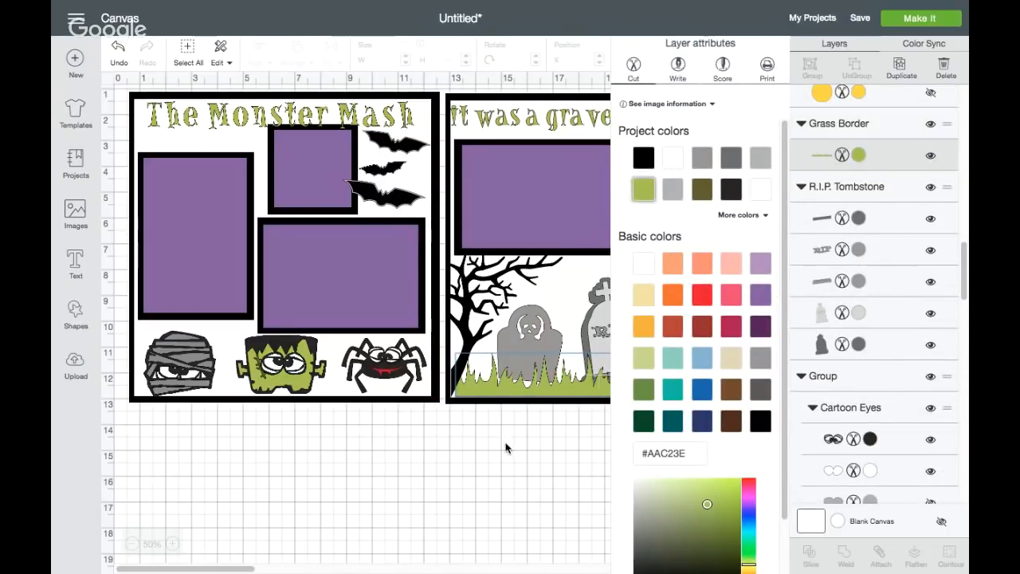
pyautogui.click(643, 388)
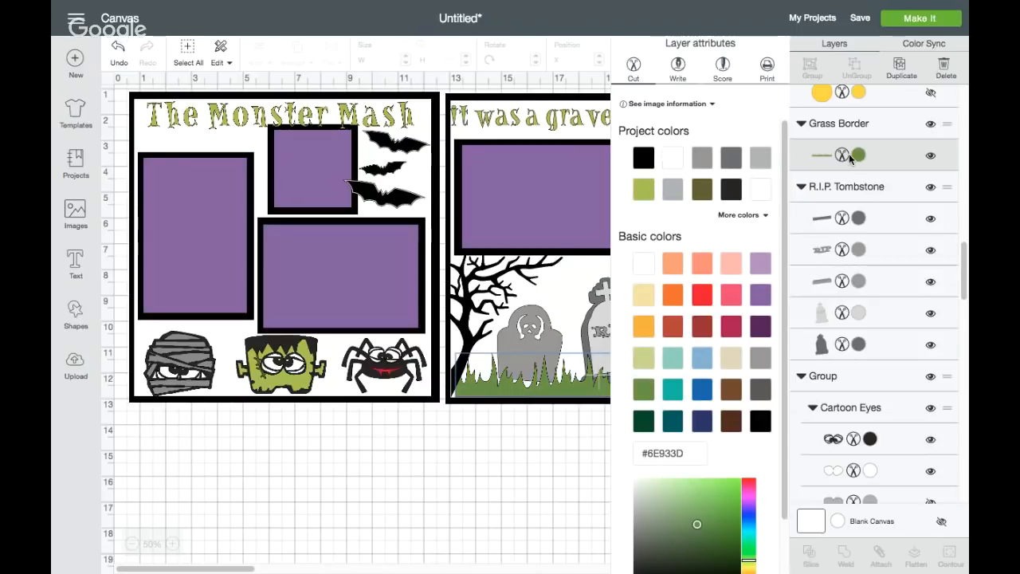
# Recolor the "It was a graveyard smash" title with the grass green Sour Apple, #6E933D
pyautogui.scroll(-5, 835, 333)
pyautogui.scroll(10, 832, 333)
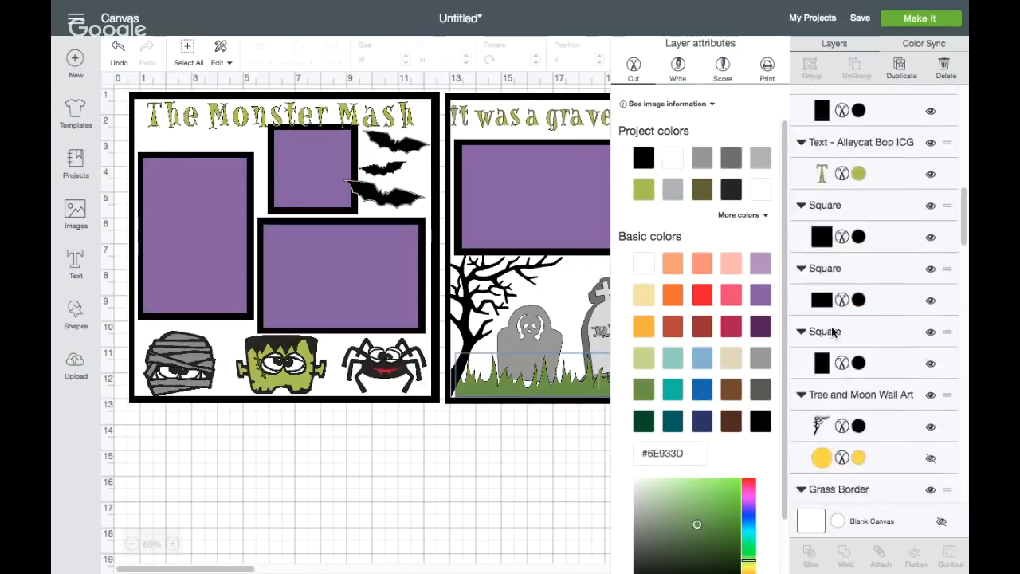
pyautogui.scroll(4, 831, 333)
pyautogui.click(532, 118)
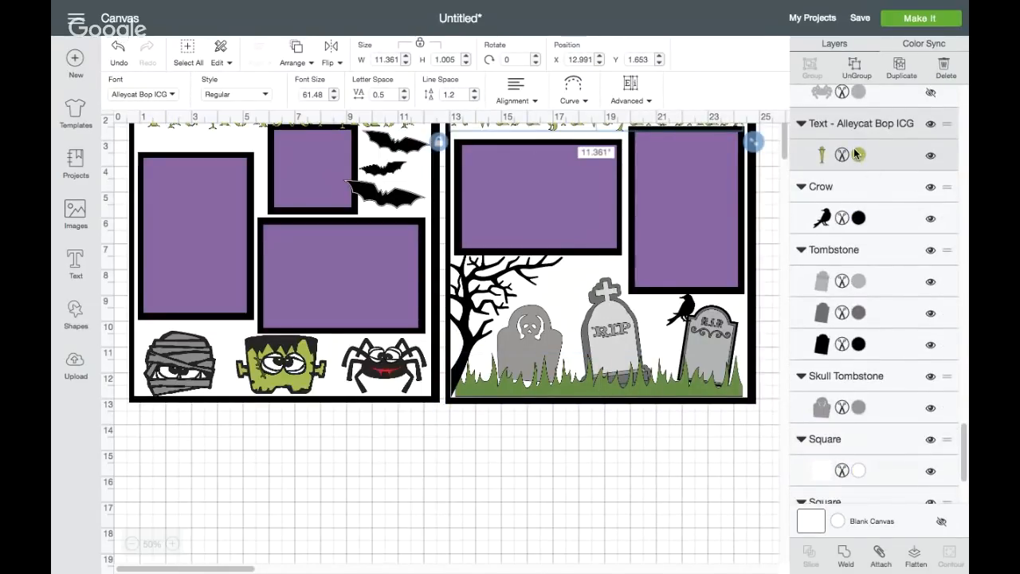
pyautogui.click(854, 149)
pyautogui.click(644, 390)
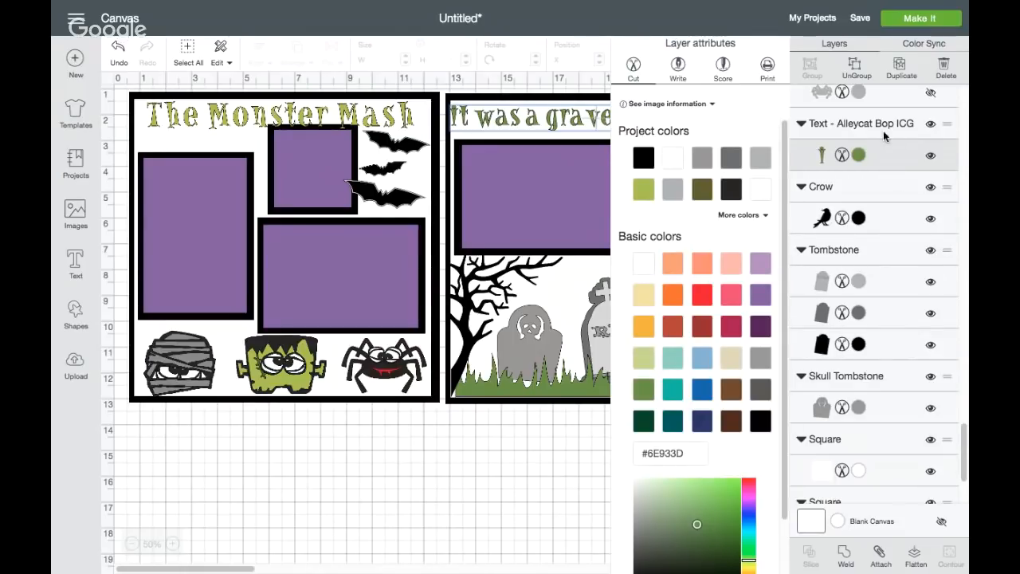
# Recolor "The Monster Mash" title with the same Sour Apple green as the grass border
pyautogui.scroll(-4, 838, 201)
pyautogui.scroll(5, 839, 202)
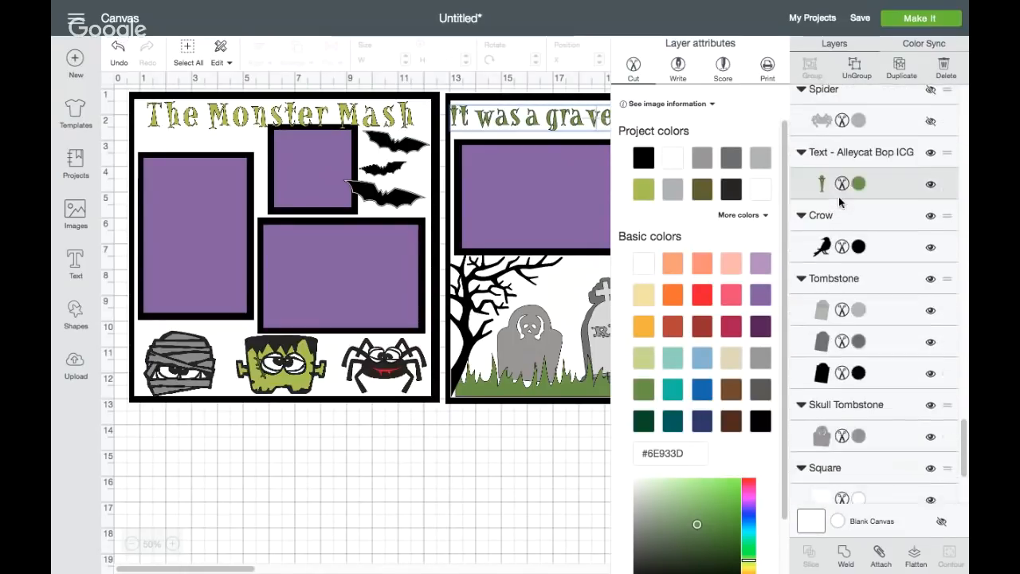
pyautogui.click(298, 117)
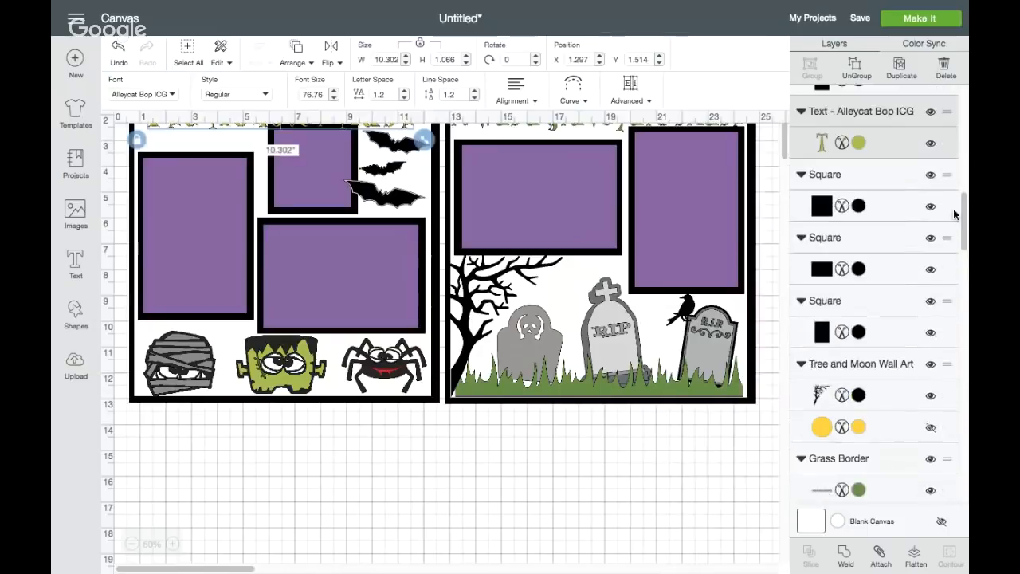
pyautogui.click(858, 154)
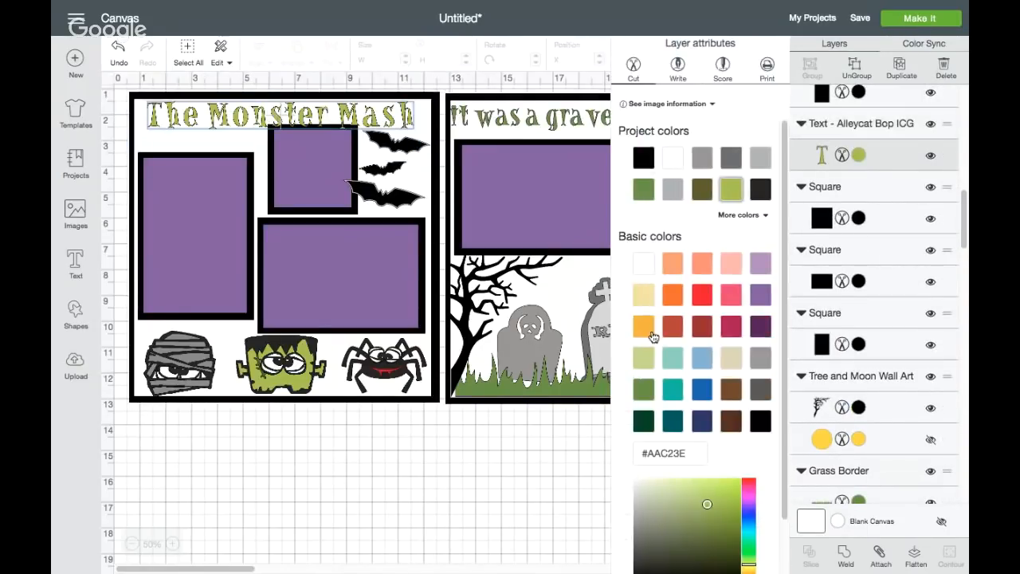
pyautogui.click(643, 389)
pyautogui.click(510, 457)
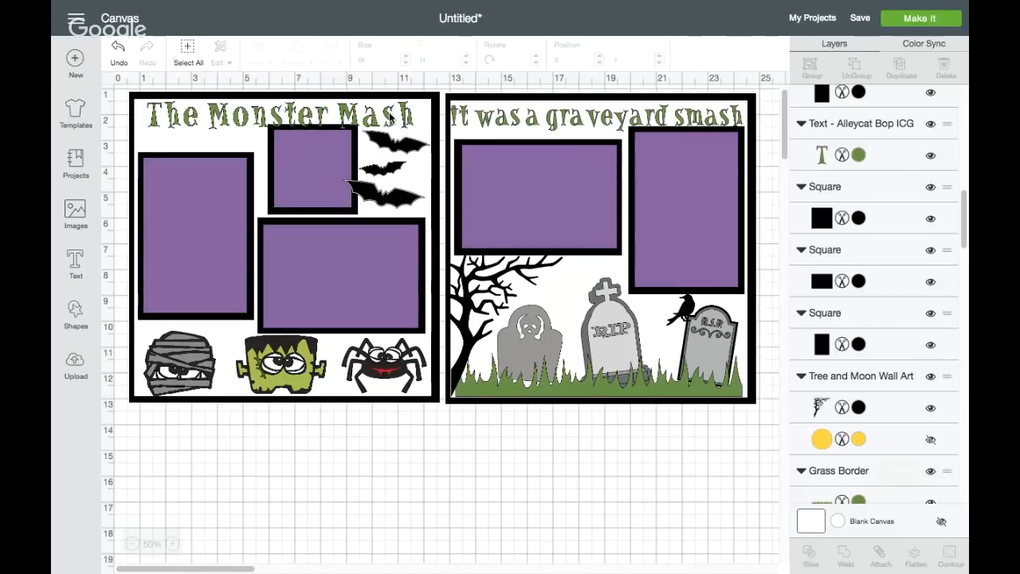
pyautogui.click(390, 117)
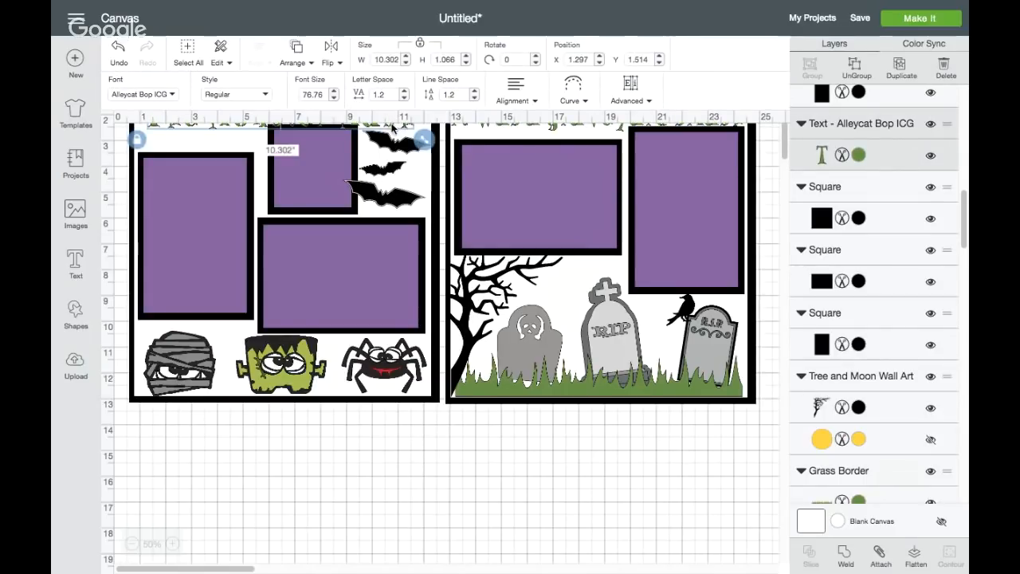
pyautogui.click(432, 424)
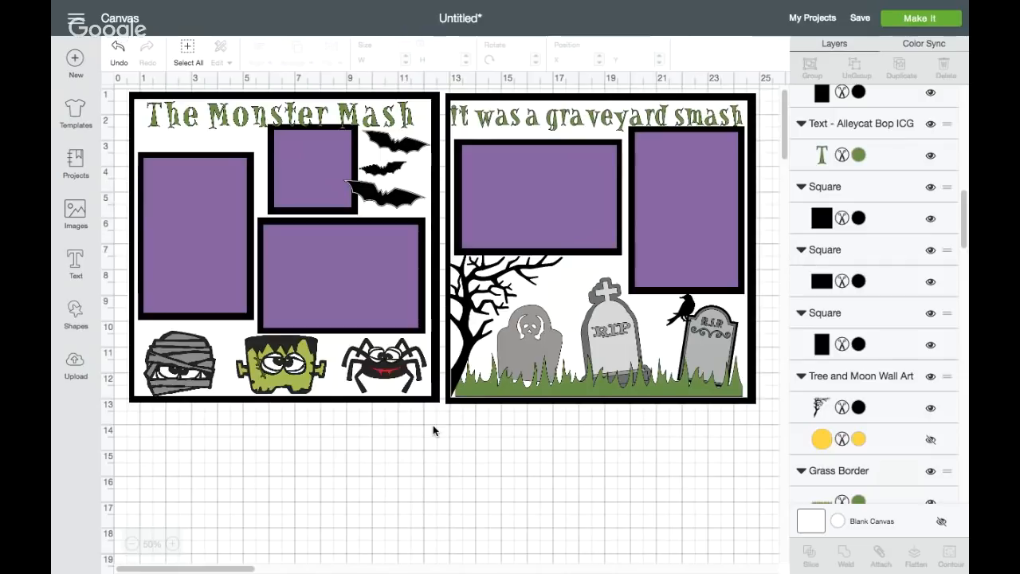
# Try to prepare the project for cutting, and delete both 12-inch black background squares
pyautogui.click(888, 20)
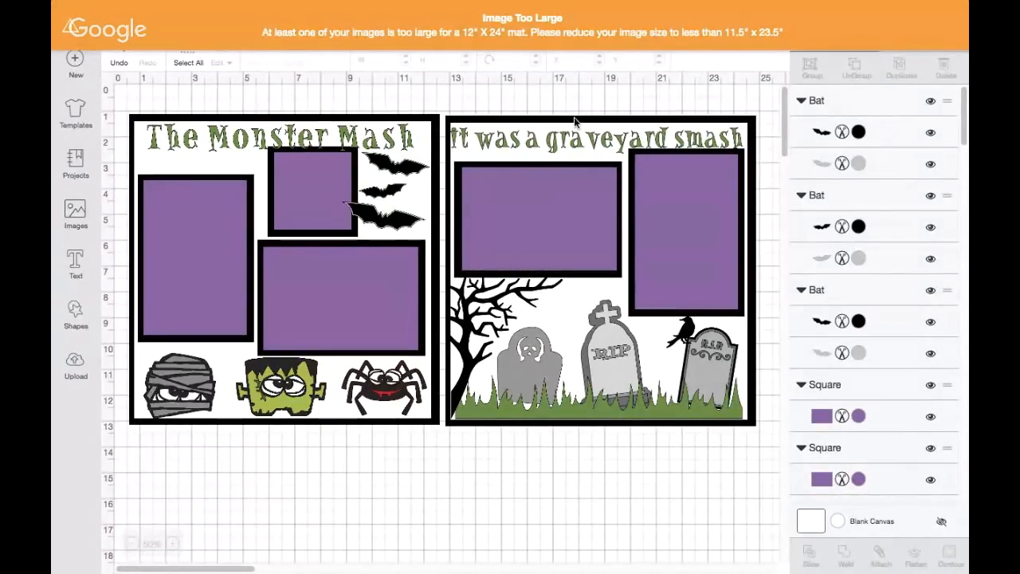
pyautogui.click(575, 121)
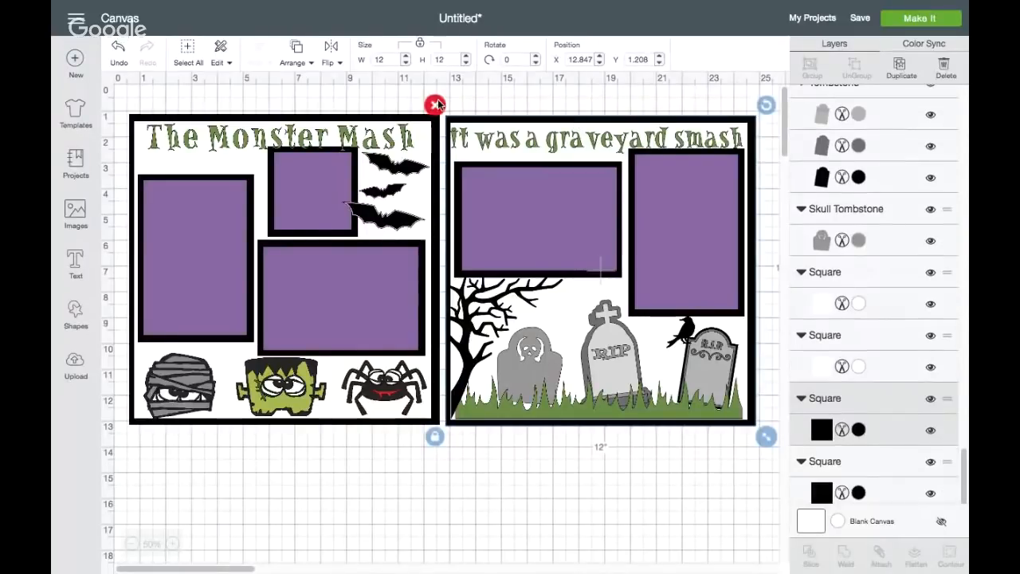
pyautogui.press('Delete')
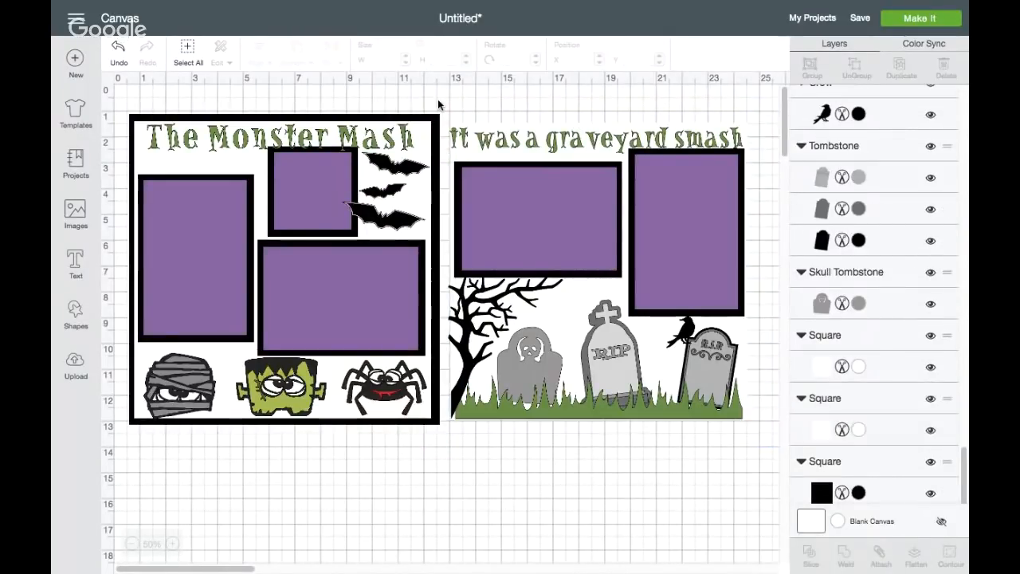
pyautogui.click(390, 118)
pyautogui.click(119, 104)
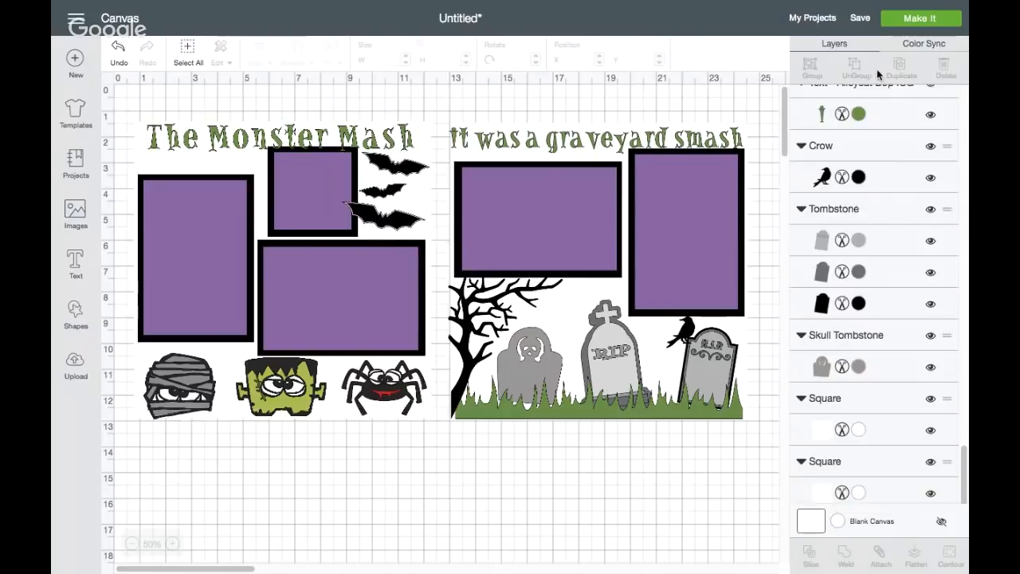
# Preview the project's cutting mats and return to the canvas without cutting
pyautogui.click(920, 19)
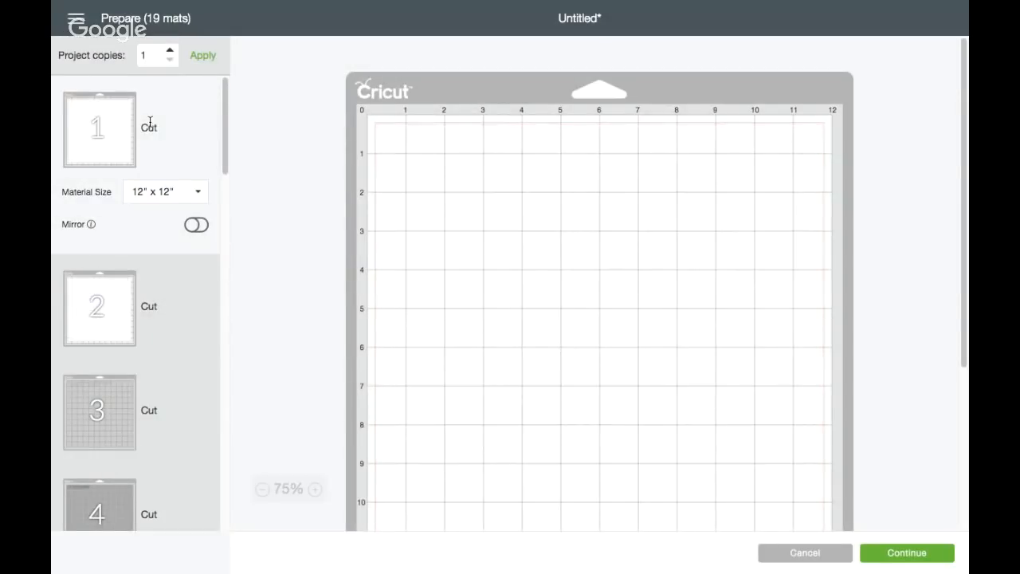
pyautogui.scroll(-20, 141, 446)
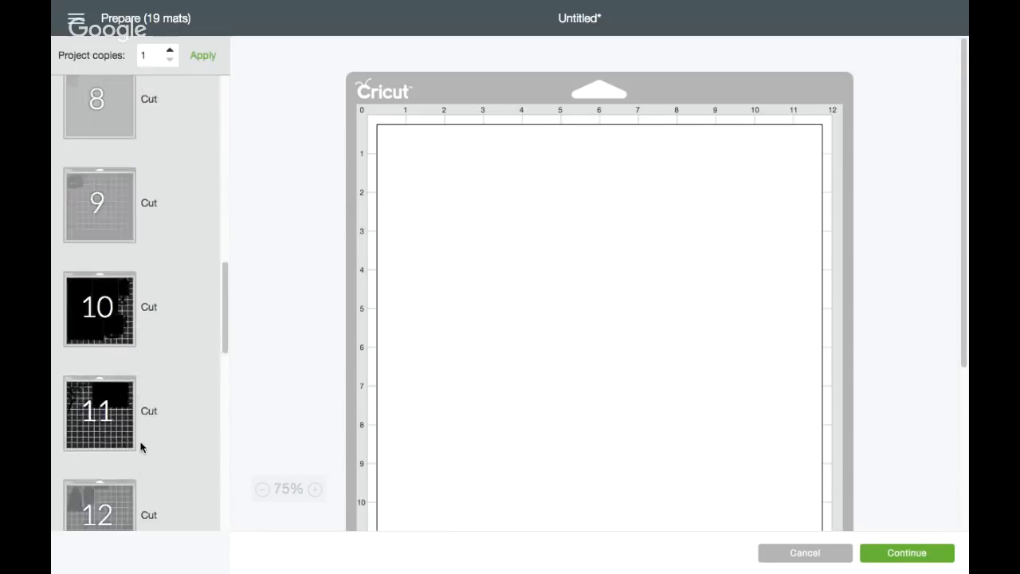
pyautogui.scroll(20, 140, 447)
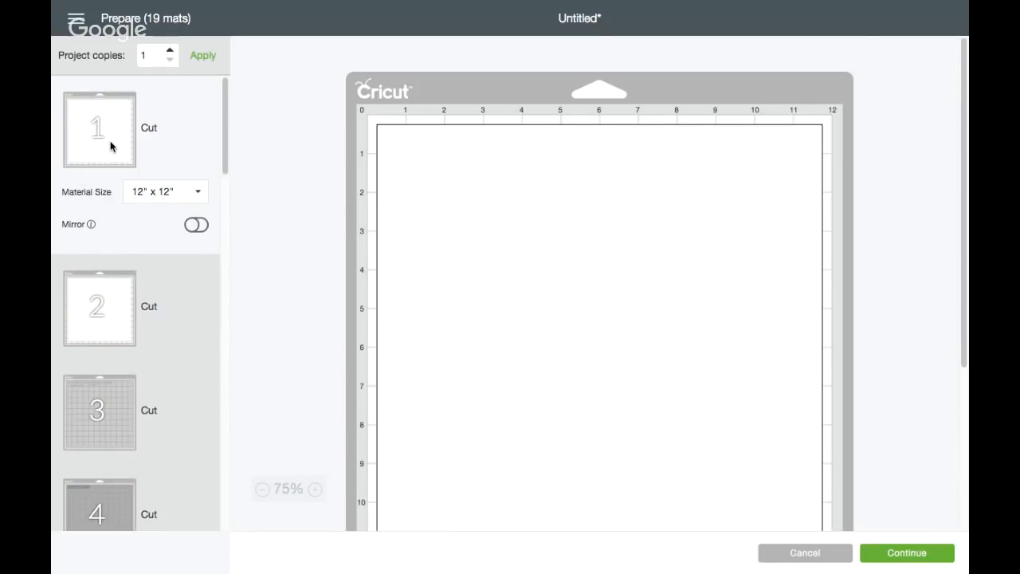
pyautogui.scroll(-3, 455, 210)
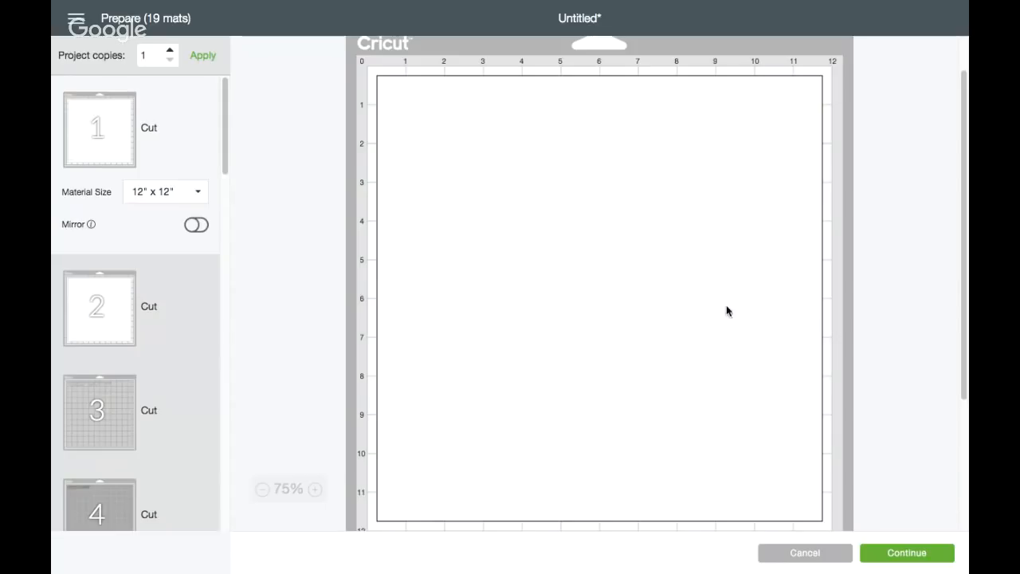
pyautogui.click(803, 560)
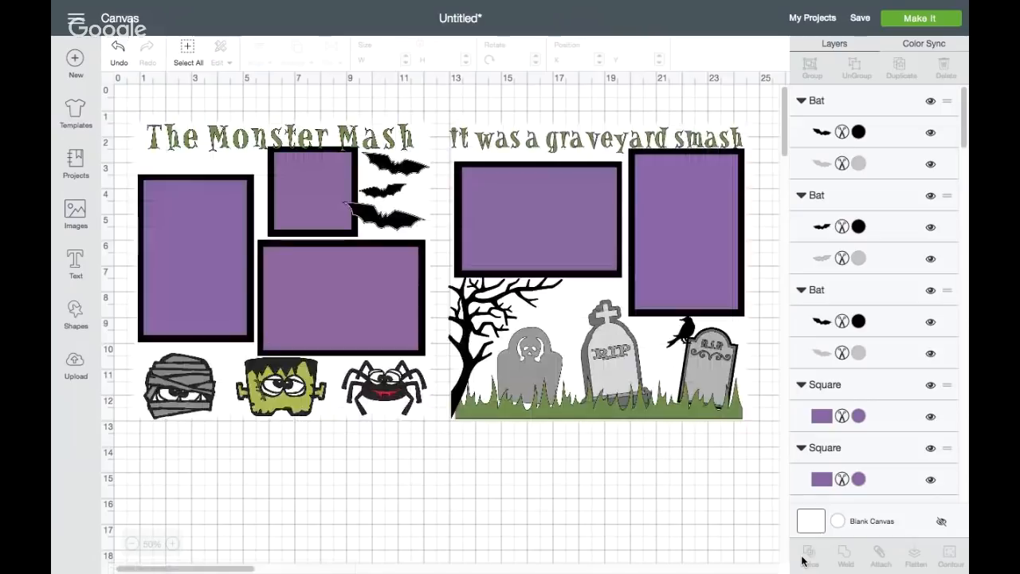
# Undo the deletion of the black background squares on both pages
pyautogui.click(117, 46)
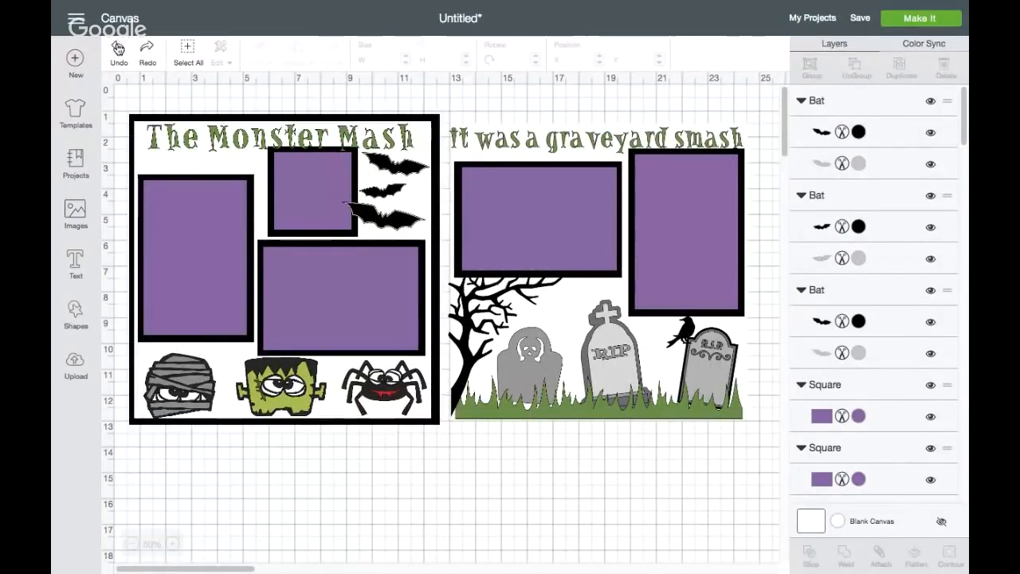
pyautogui.click(117, 46)
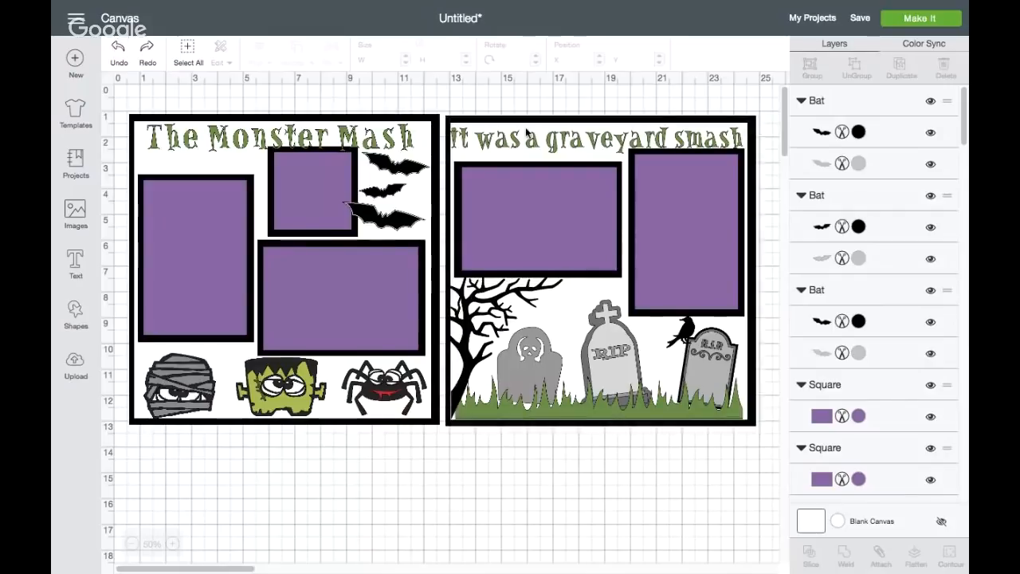
# Try to prepare the project for cutting, and delete the 12-inch black background squares from both pages
pyautogui.click(917, 45)
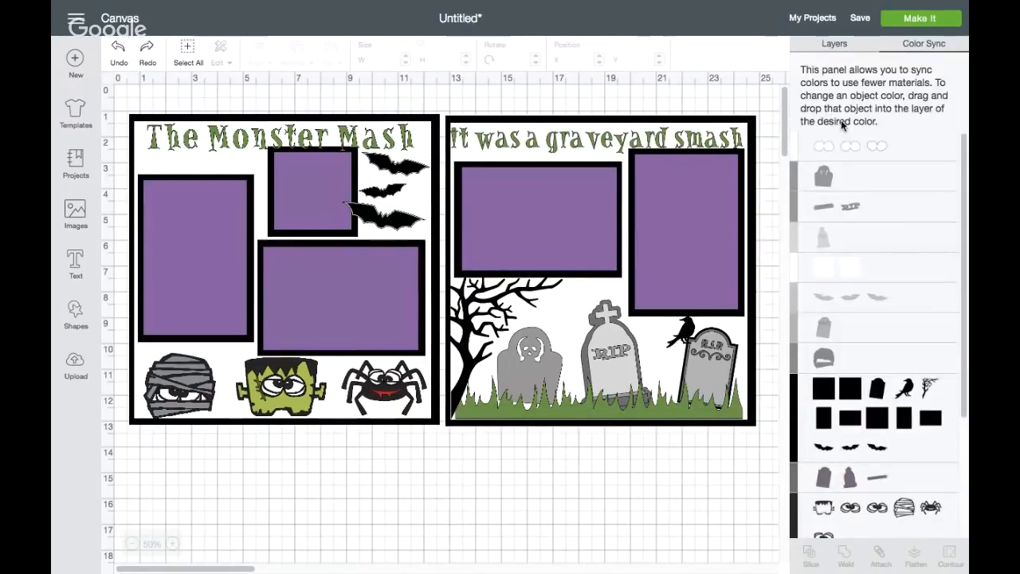
pyautogui.click(909, 25)
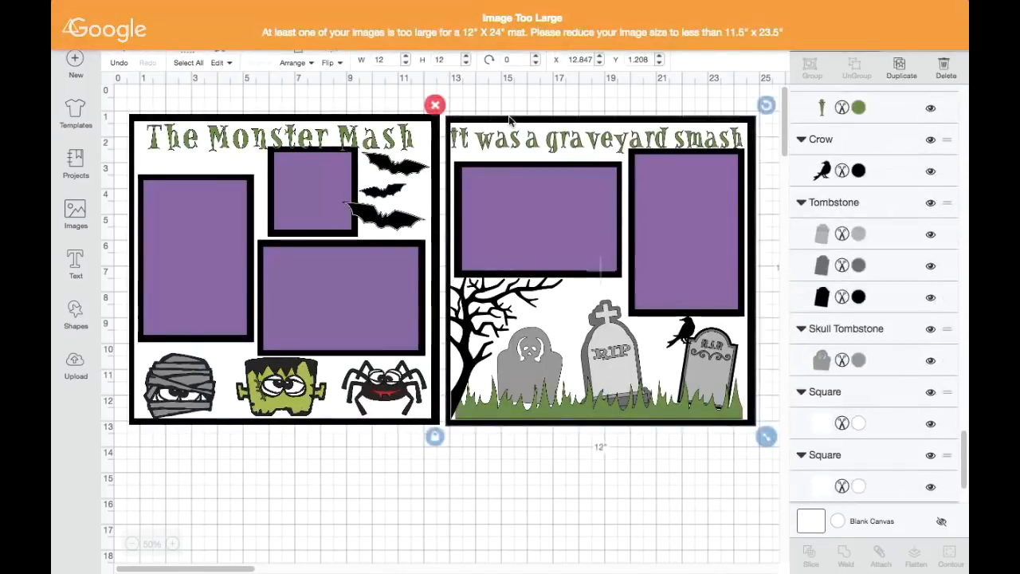
pyautogui.click(351, 117)
pyautogui.press('Delete')
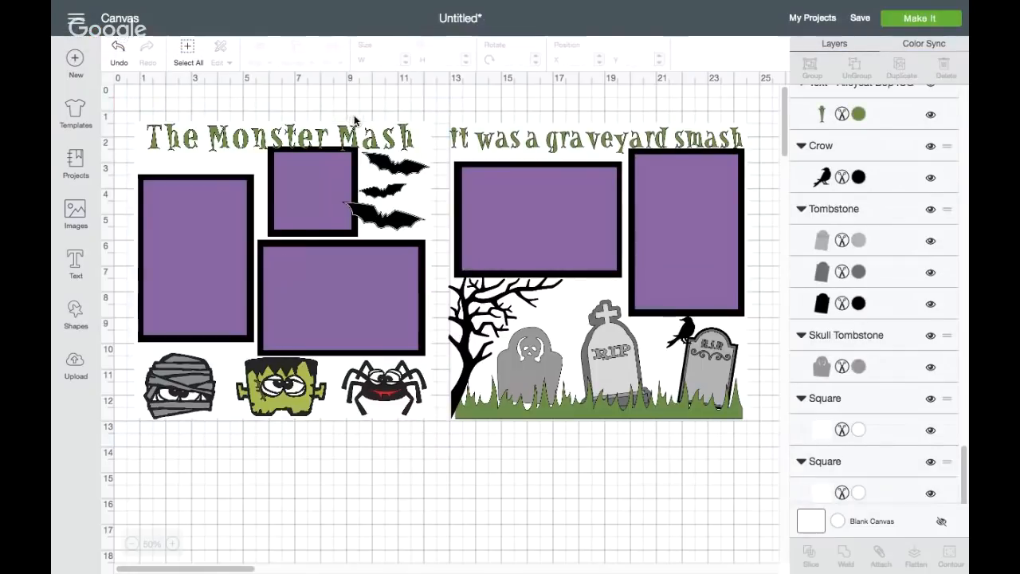
# Review all of the project's cutting mats sorted by color, and return to the canvas without cutting
pyautogui.click(908, 23)
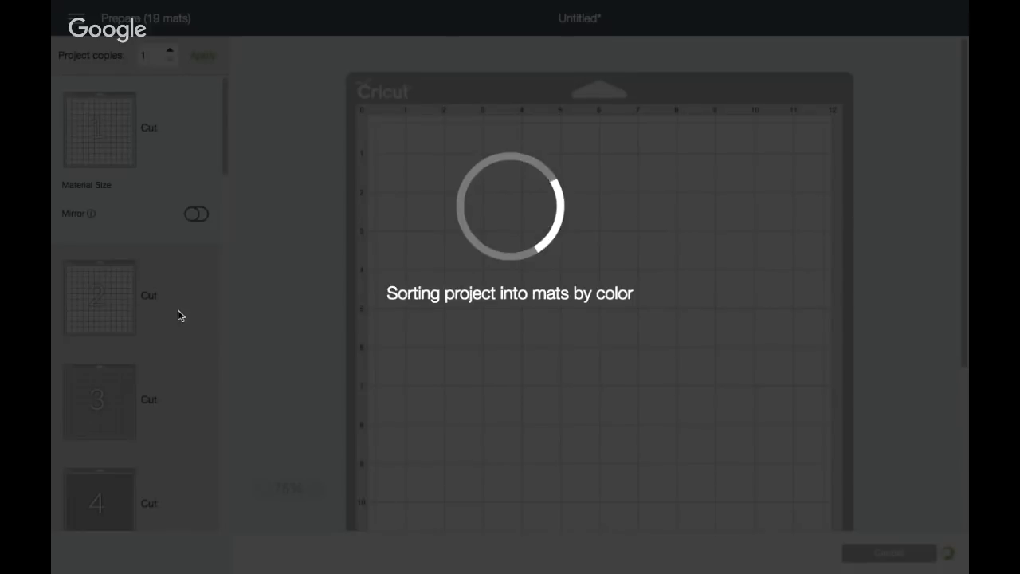
pyautogui.scroll(-8, 158, 336)
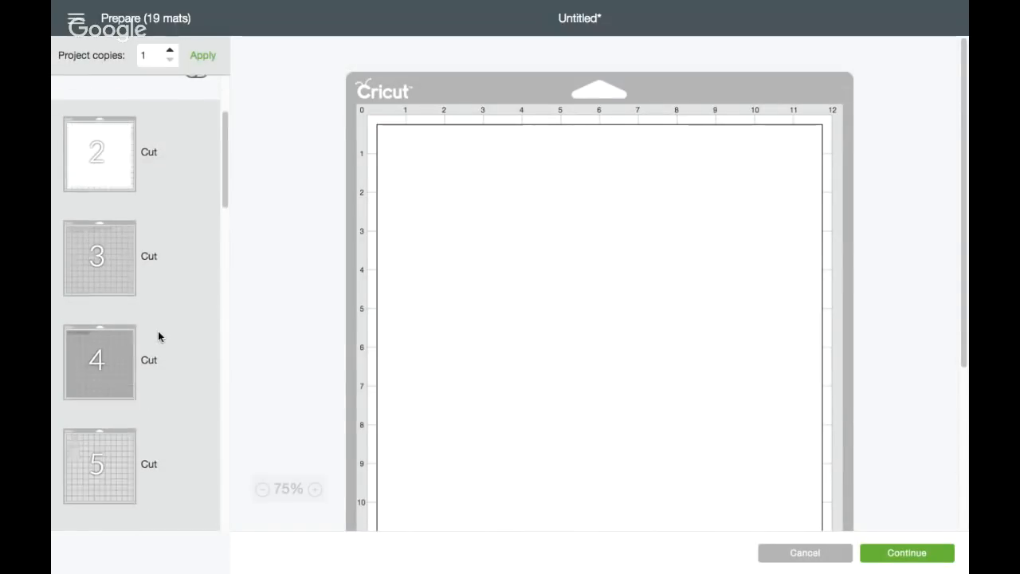
pyautogui.scroll(-10, 157, 334)
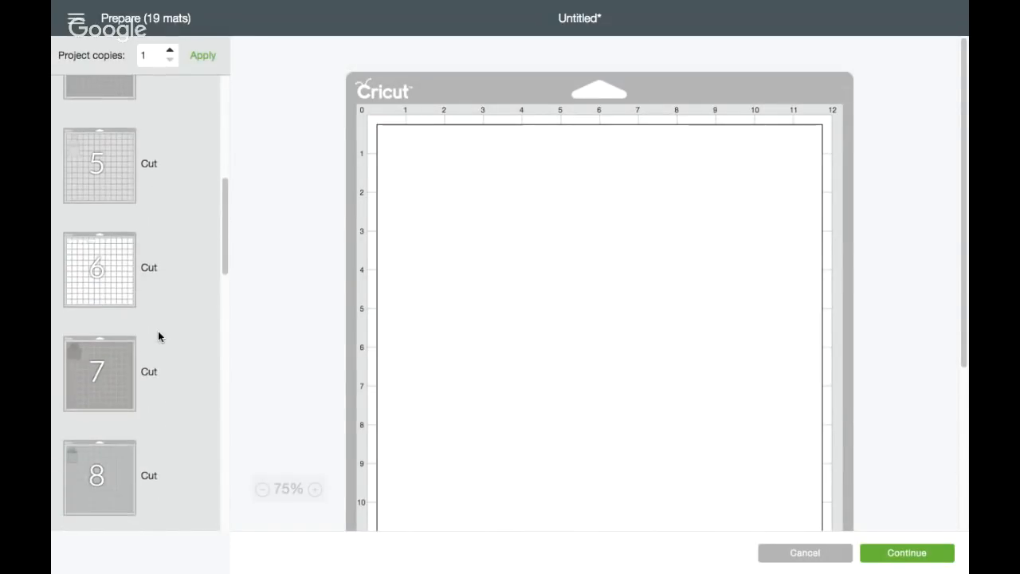
pyautogui.scroll(-1, 158, 335)
pyautogui.scroll(2, 158, 335)
pyautogui.scroll(-3, 158, 336)
pyautogui.scroll(-8, 158, 335)
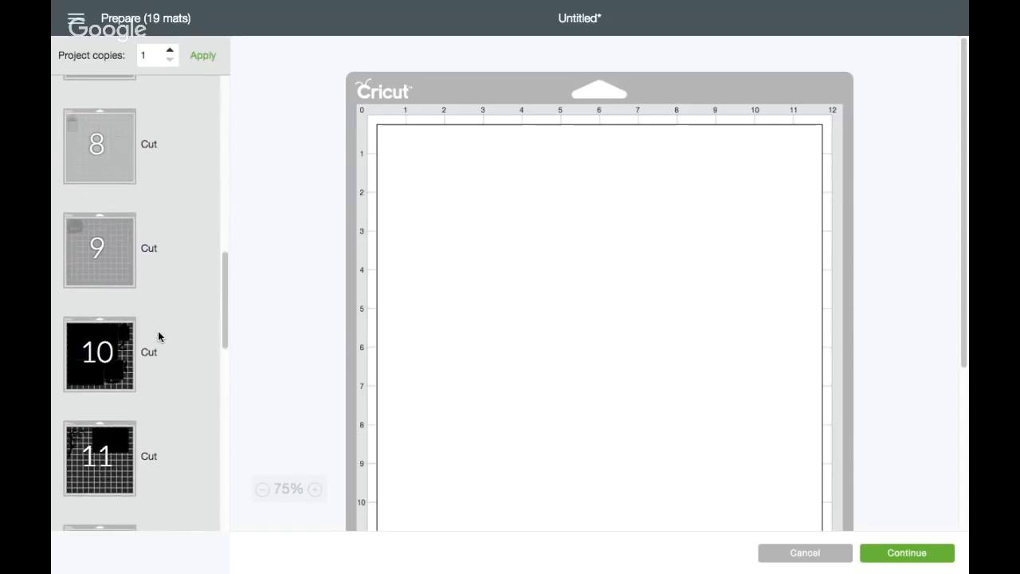
pyautogui.scroll(-10, 158, 335)
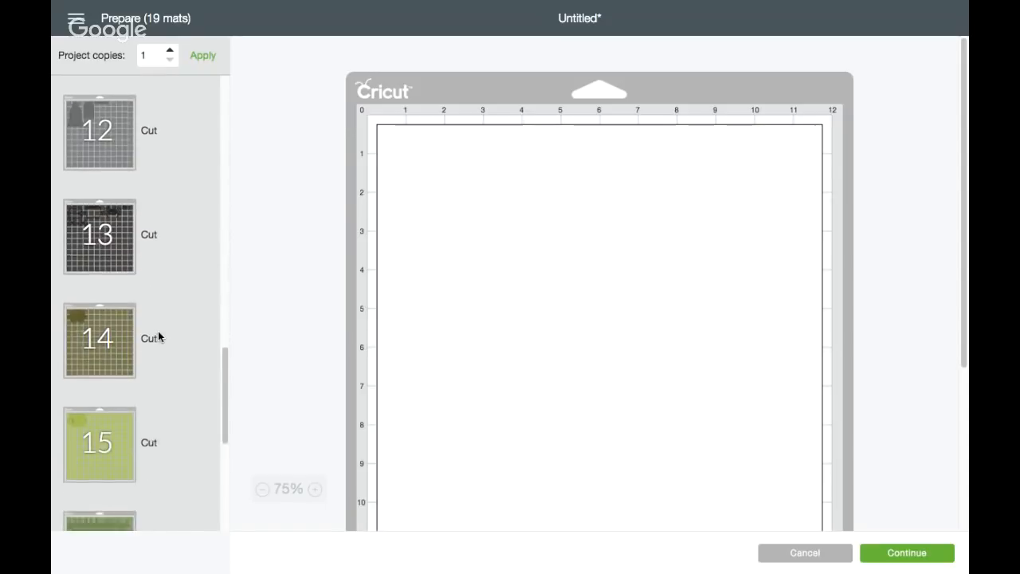
pyautogui.scroll(-2, 157, 336)
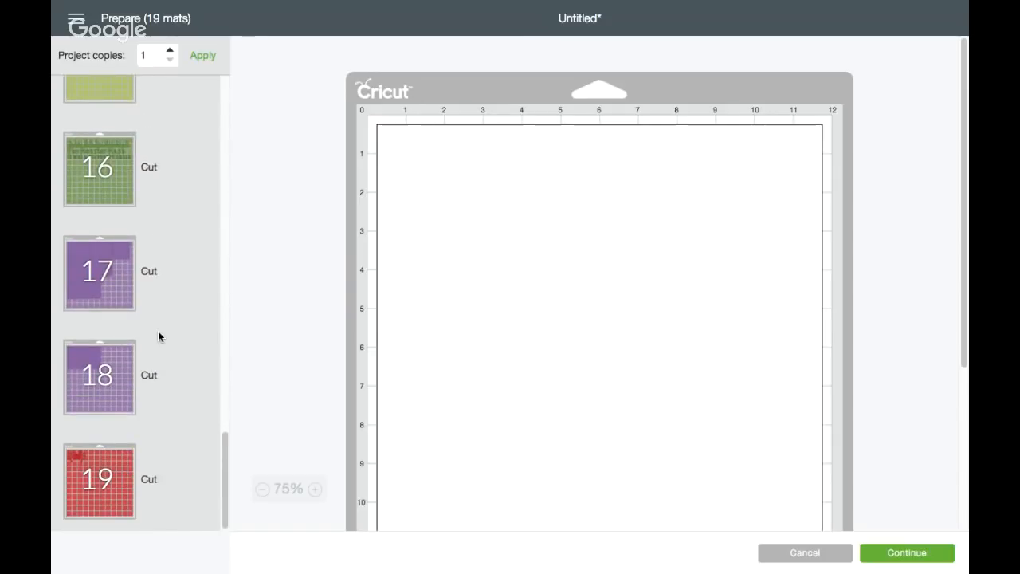
pyautogui.click(806, 553)
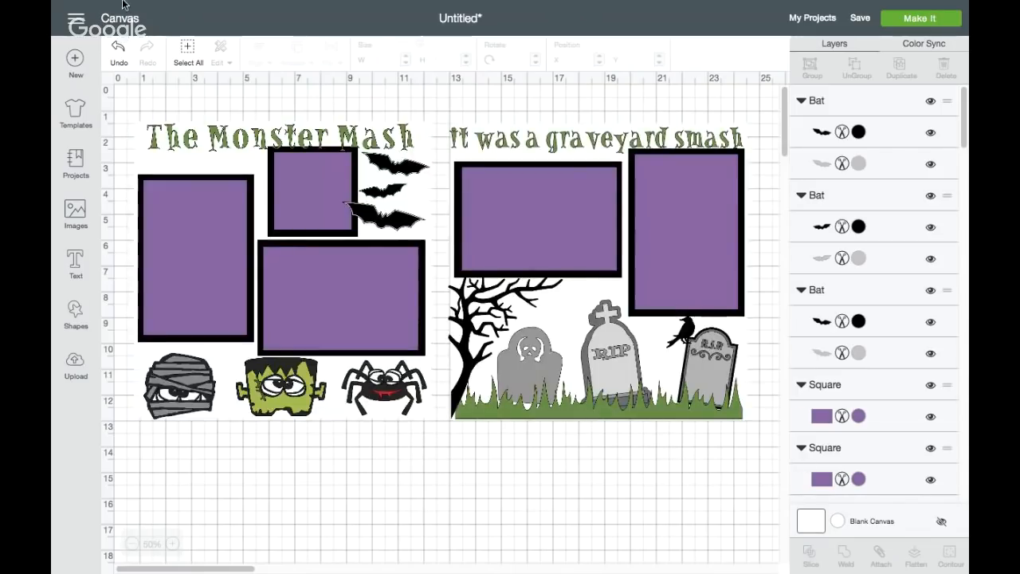
# Undo the deletion of both black background squares, keeping the darker green recolor of "The Monster Mash" title
pyautogui.click(116, 50)
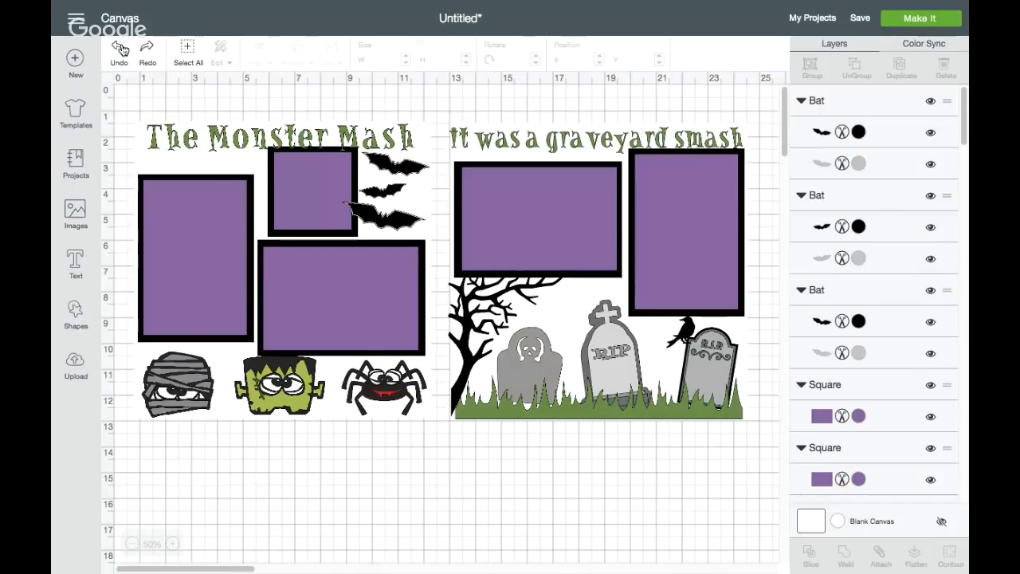
pyautogui.click(119, 49)
pyautogui.click(119, 47)
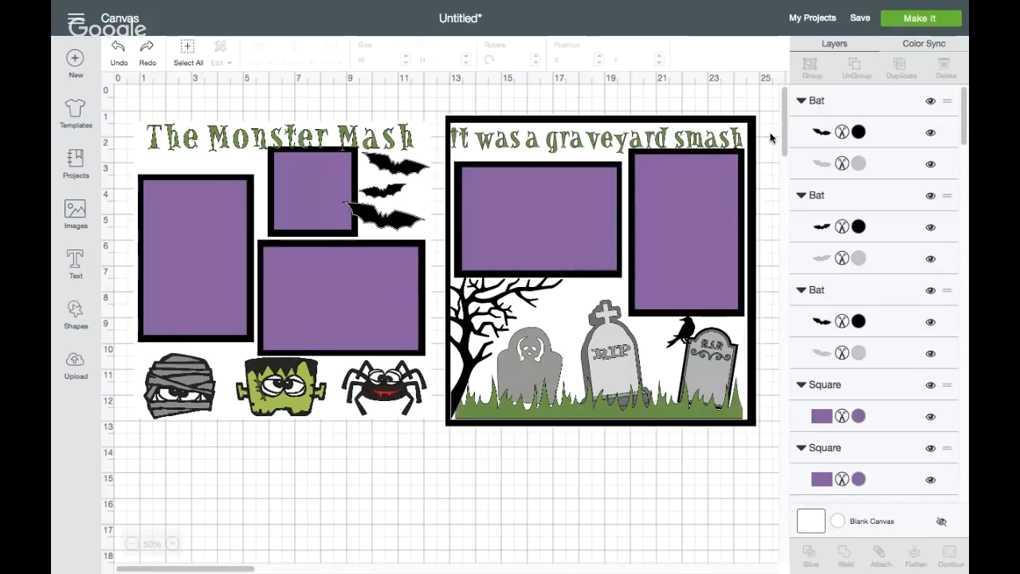
pyautogui.click(128, 54)
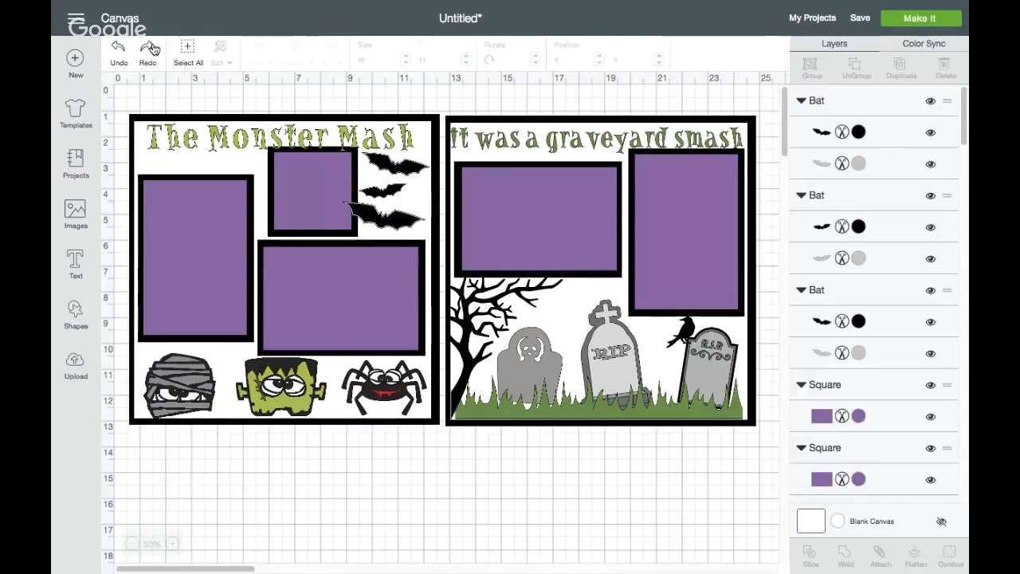
pyautogui.click(150, 48)
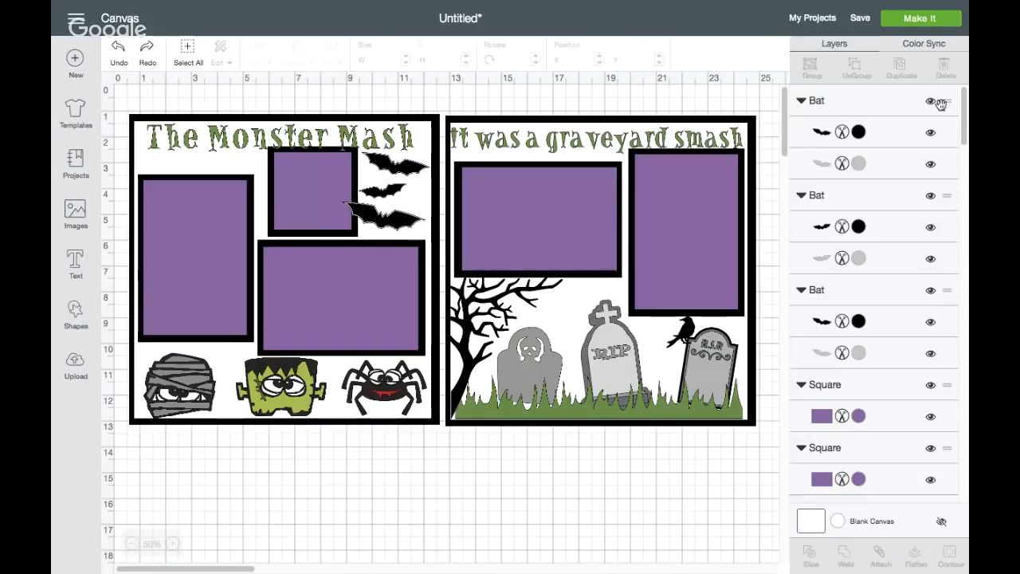
# Use Color Sync to merge the monsters' eye whites with the white squares, and combine the similar tombstone, mummy and bat grays
pyautogui.click(924, 46)
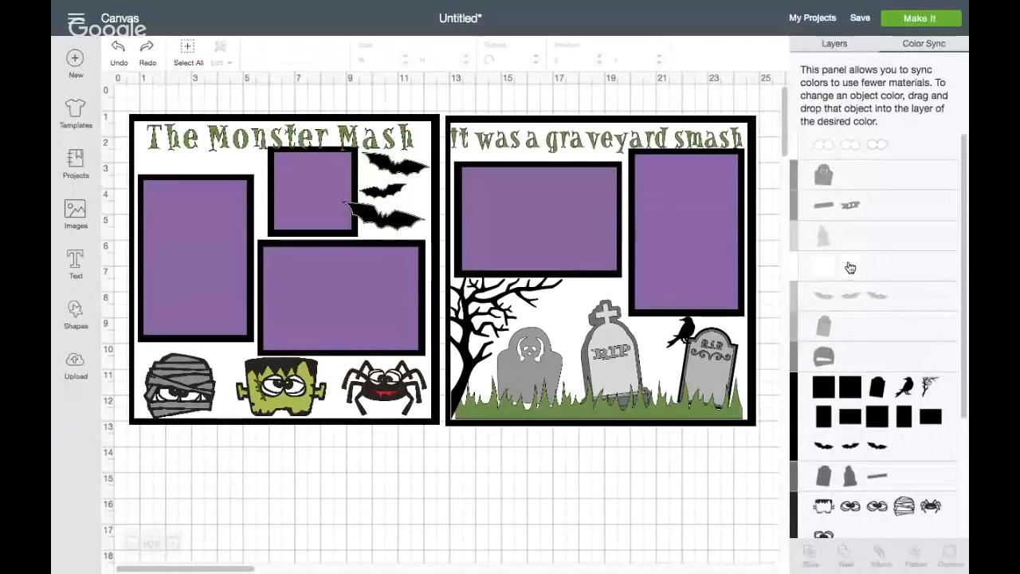
pyautogui.moveTo(794, 152); pyautogui.dragTo(806, 266)
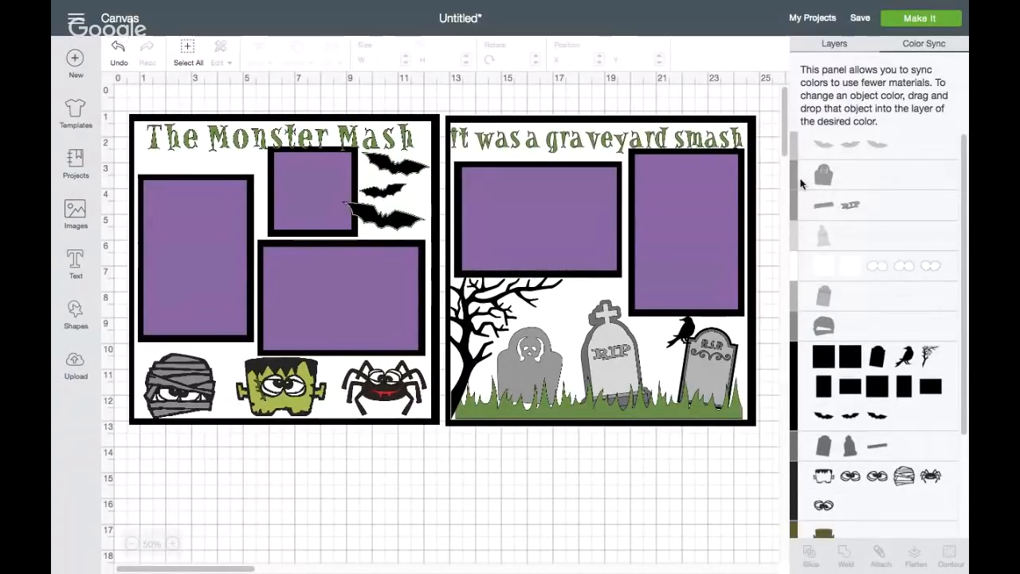
pyautogui.moveTo(794, 181); pyautogui.dragTo(795, 204)
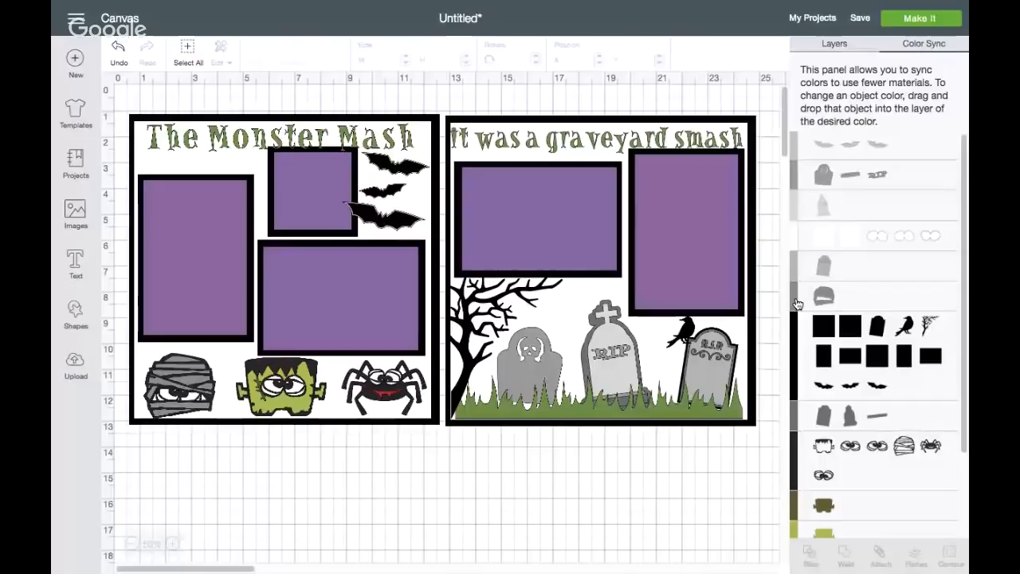
pyautogui.moveTo(801, 184); pyautogui.dragTo(800, 183)
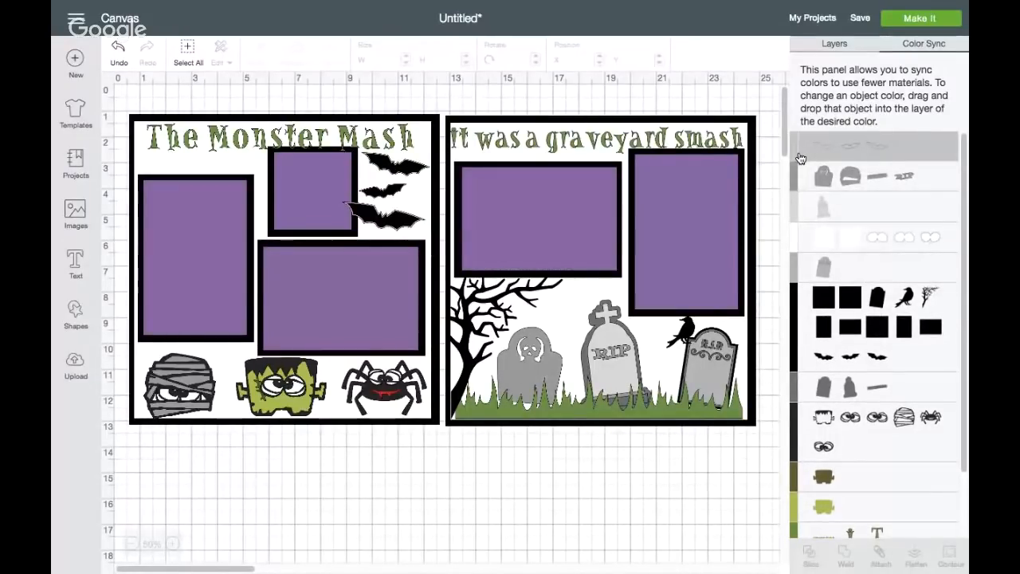
pyautogui.moveTo(799, 157); pyautogui.dragTo(796, 209)
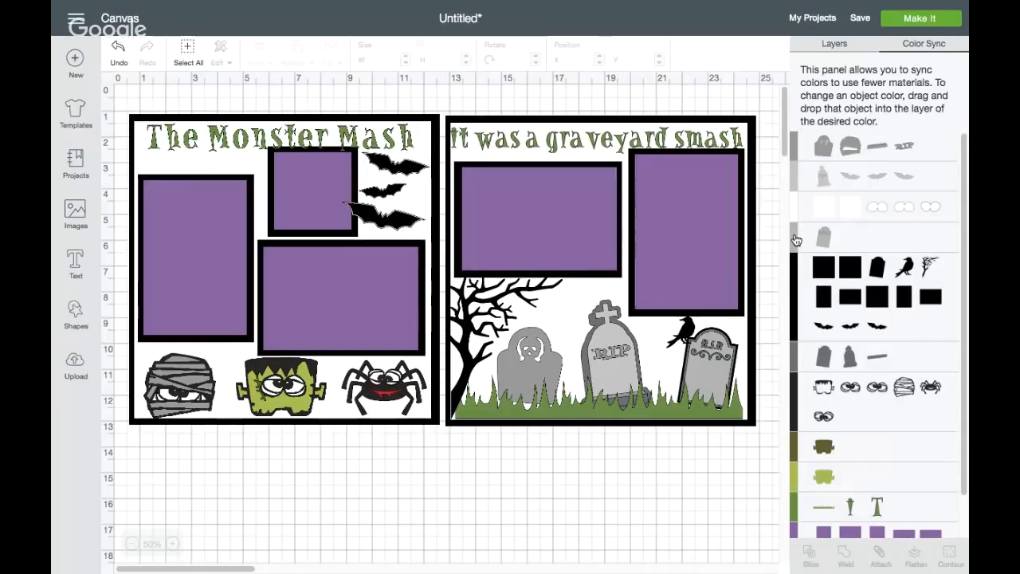
pyautogui.moveTo(795, 239); pyautogui.dragTo(795, 172)
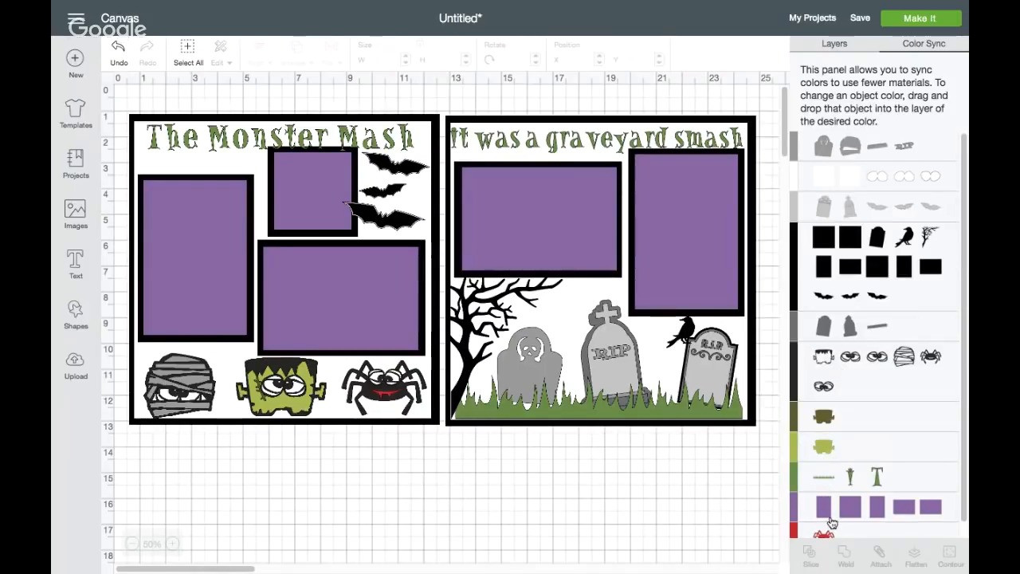
# Sync the dark gray tombstone layers to the medium gray, and the monsters' charcoal outlines to black
pyautogui.scroll(-1, 832, 521)
pyautogui.scroll(1, 831, 520)
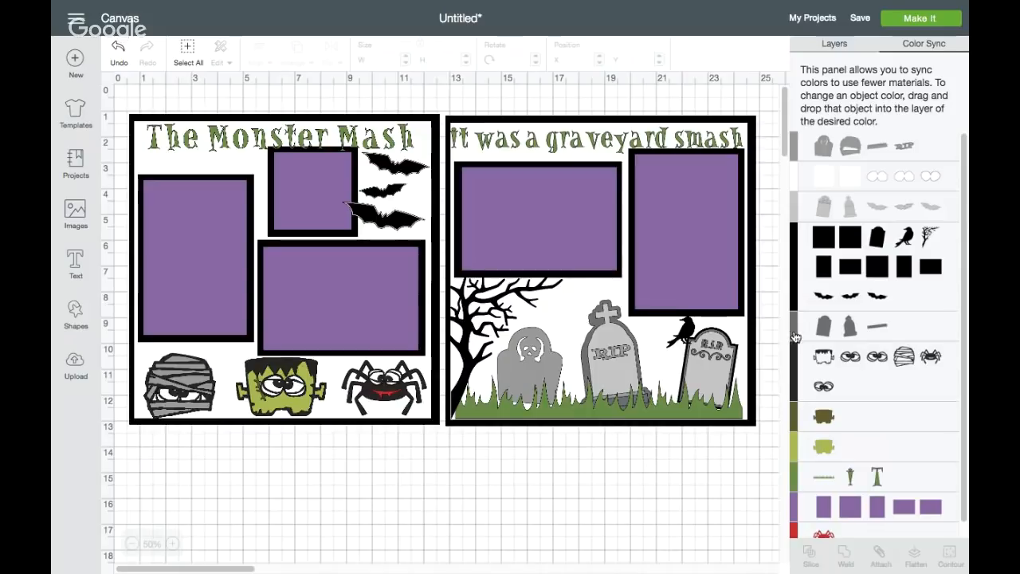
pyautogui.moveTo(794, 337); pyautogui.dragTo(804, 158)
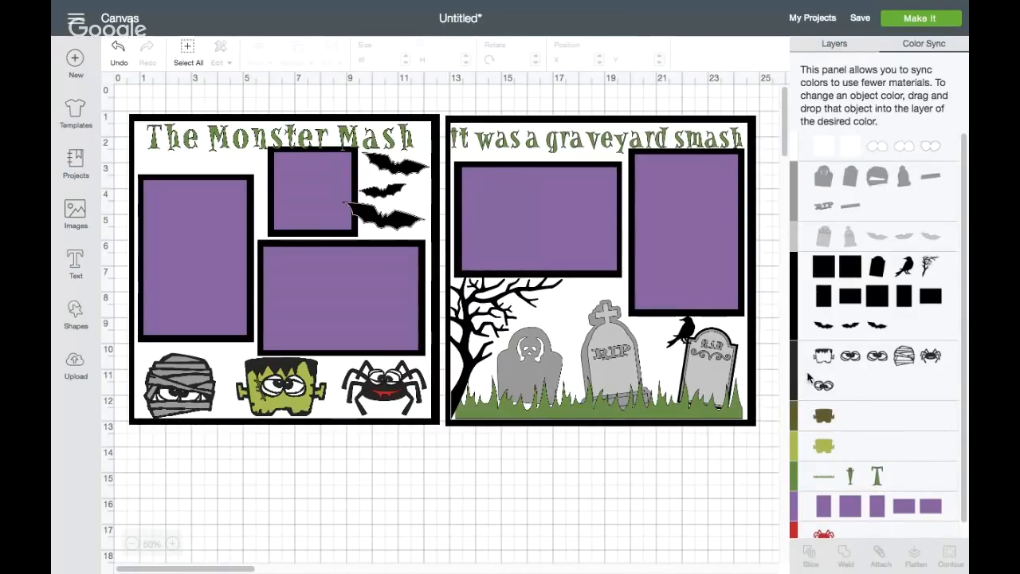
pyautogui.moveTo(801, 375); pyautogui.dragTo(803, 319)
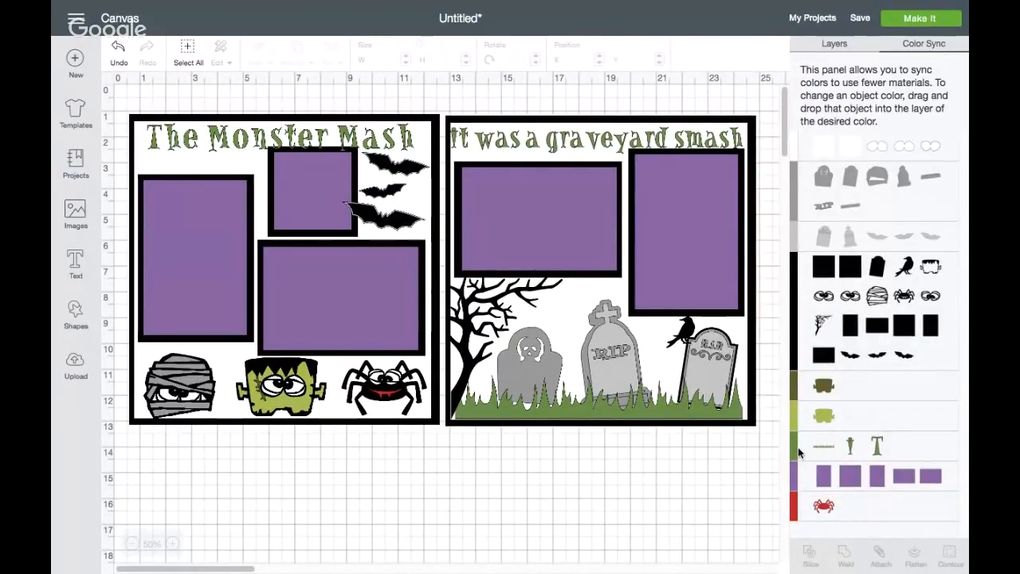
# Try syncing the grass and titles to olive green, and the red spider layer to the other greens, undoing each change
pyautogui.moveTo(798, 449); pyautogui.dragTo(801, 391)
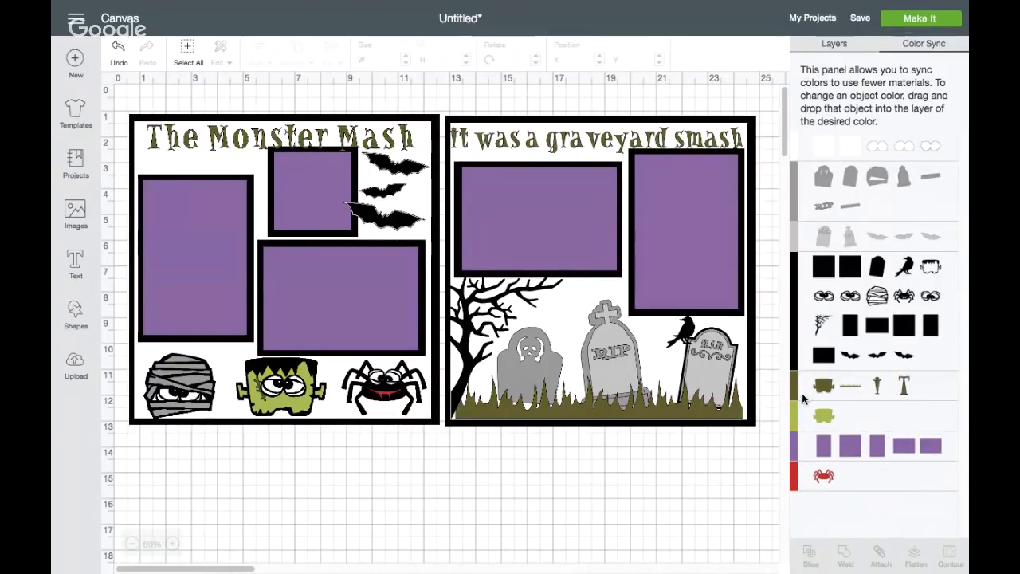
pyautogui.click(119, 49)
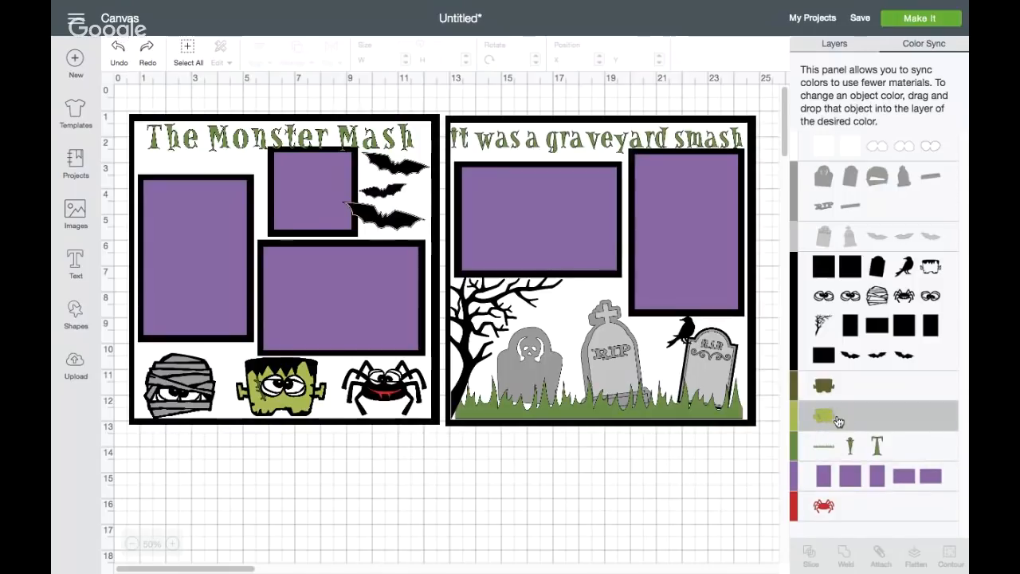
pyautogui.moveTo(837, 420); pyautogui.dragTo(849, 450)
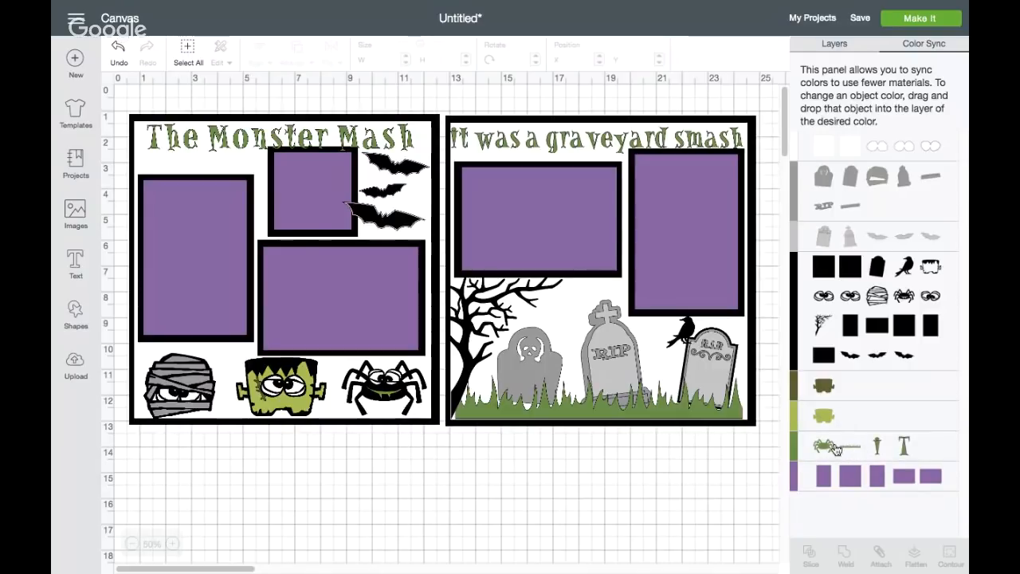
pyautogui.click(117, 49)
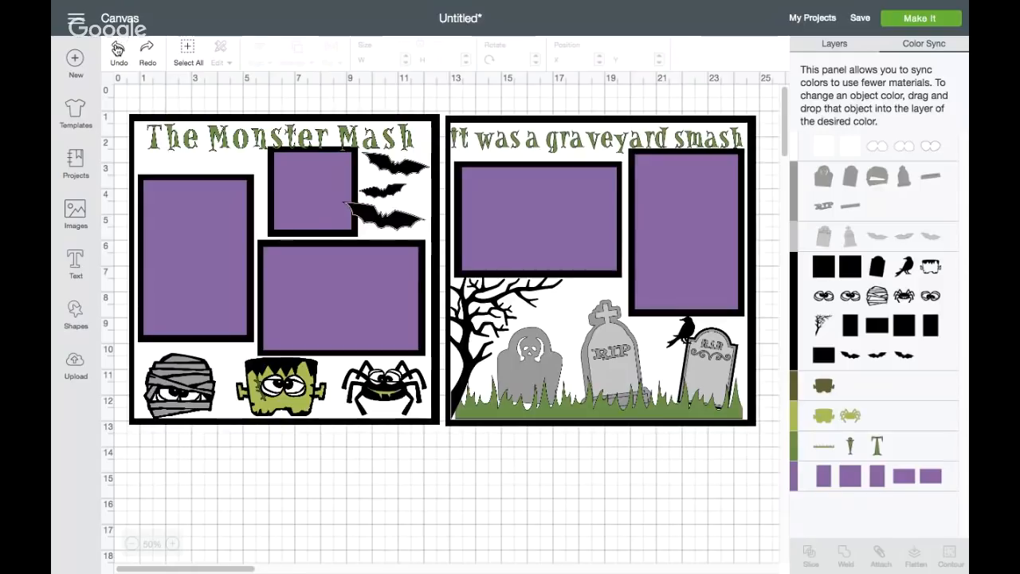
pyautogui.click(118, 50)
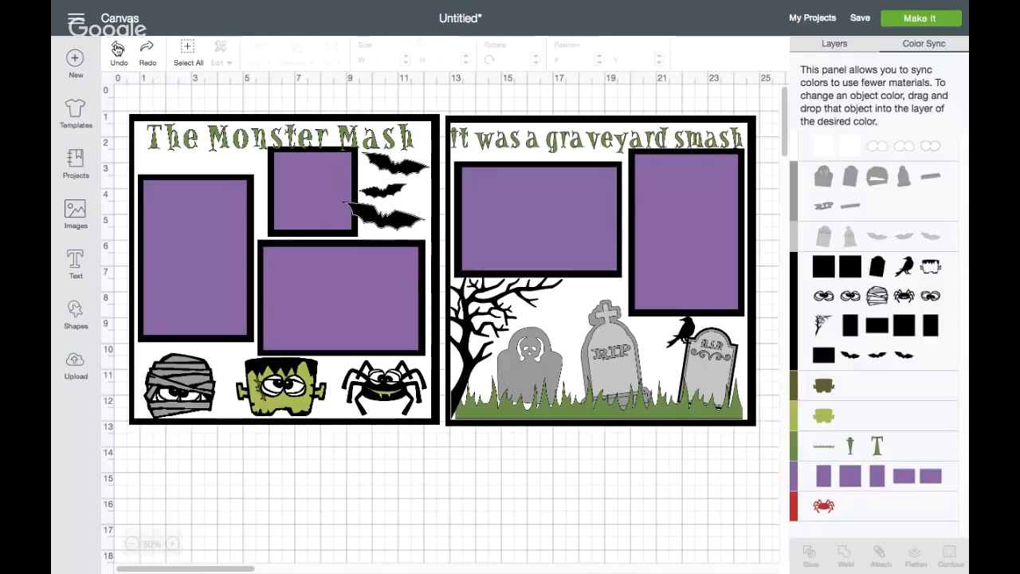
# Move the 2.63-inch-wide bat below "The Monster" to about X 3.3, Y 2.5, and place the smallest bat beside the small square mat
pyautogui.click(834, 43)
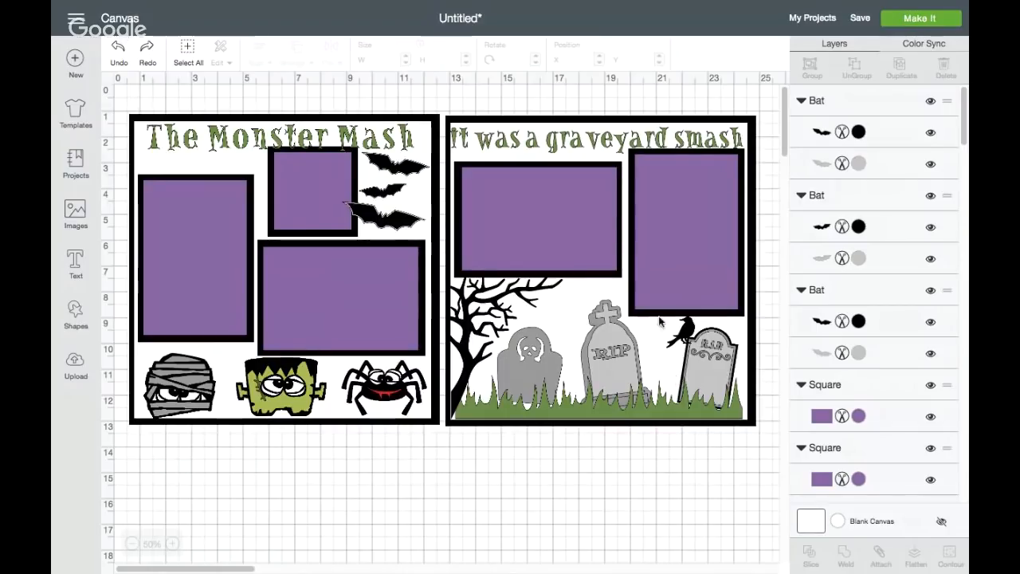
pyautogui.click(391, 163)
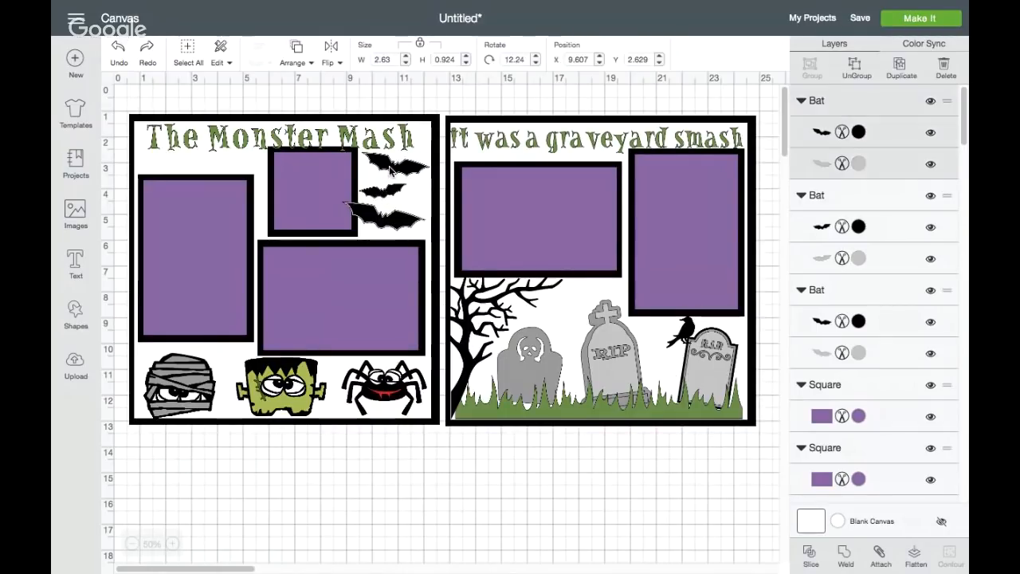
pyautogui.moveTo(379, 193); pyautogui.dragTo(242, 164)
pyautogui.click(395, 182)
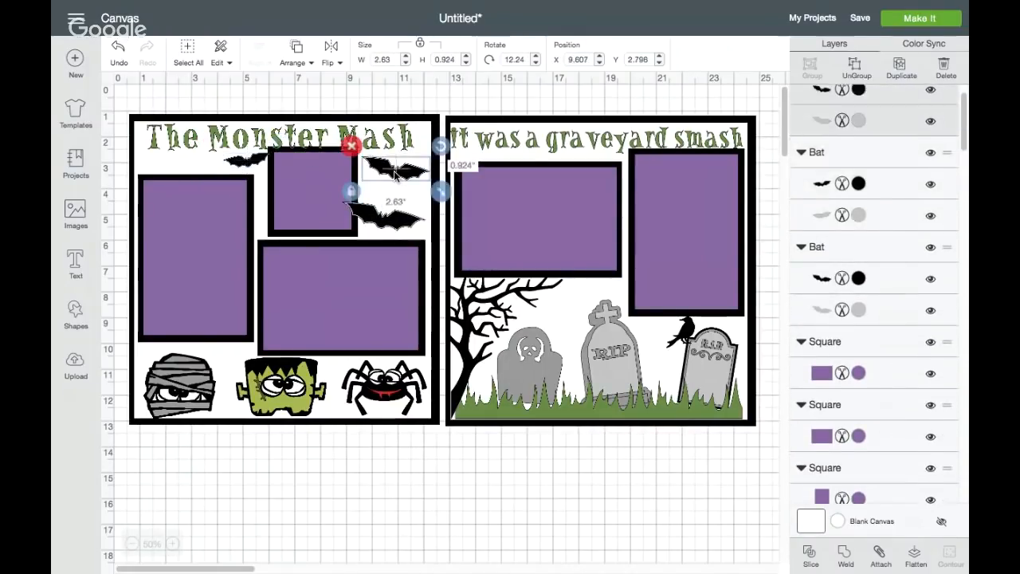
pyautogui.moveTo(395, 181)
pyautogui.mouseDown()
pyautogui.moveTo(203, 171)
pyautogui.moveTo(315, 180)
pyautogui.moveTo(386, 163)
pyautogui.moveTo(384, 178)
pyautogui.mouseUp()
pyautogui.moveTo(194, 158); pyautogui.dragTo(226, 163)
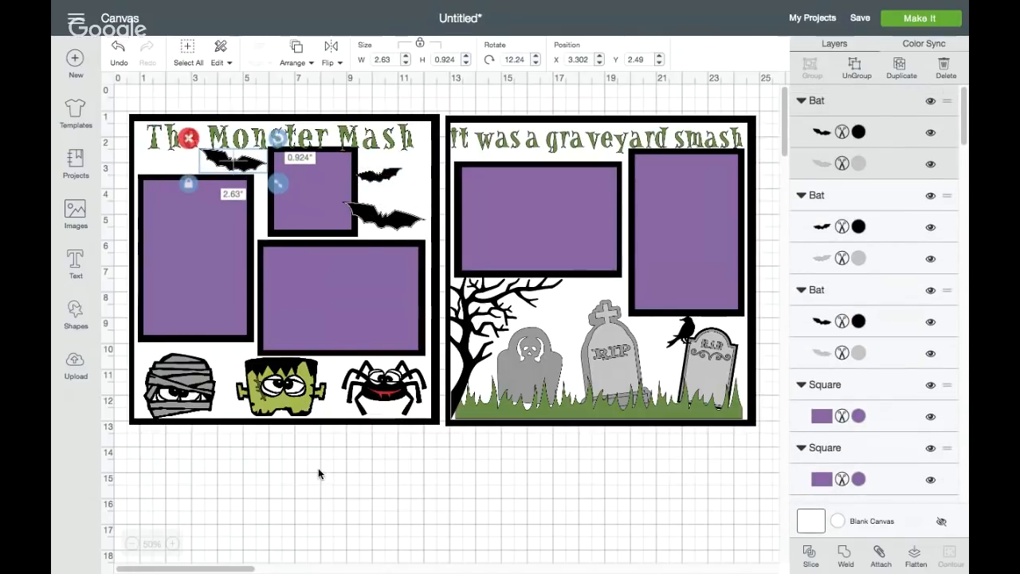
pyautogui.click(321, 470)
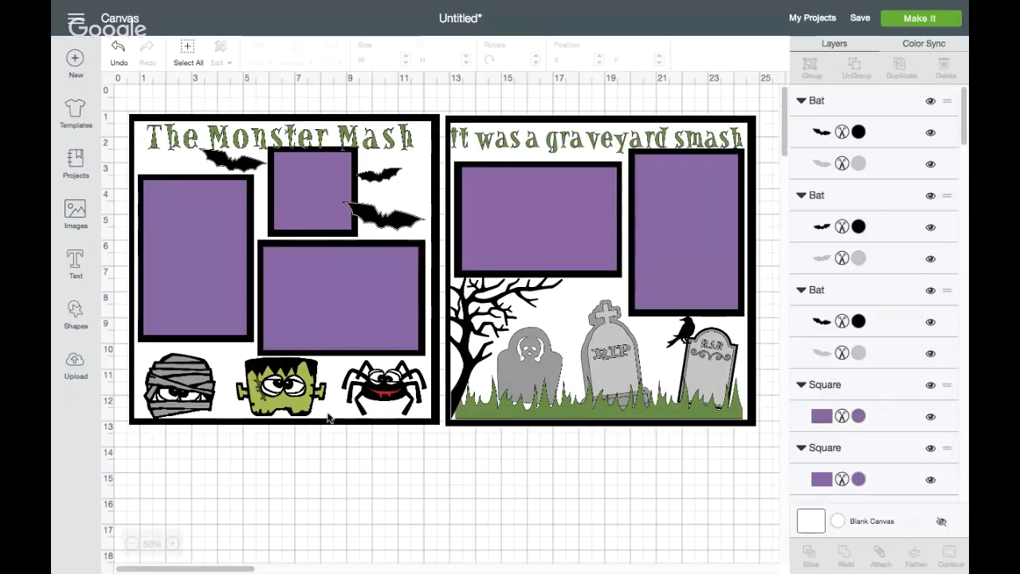
# Save the scrapbook layout as a public project named "Youtube Monster Mash"
pyautogui.click(857, 23)
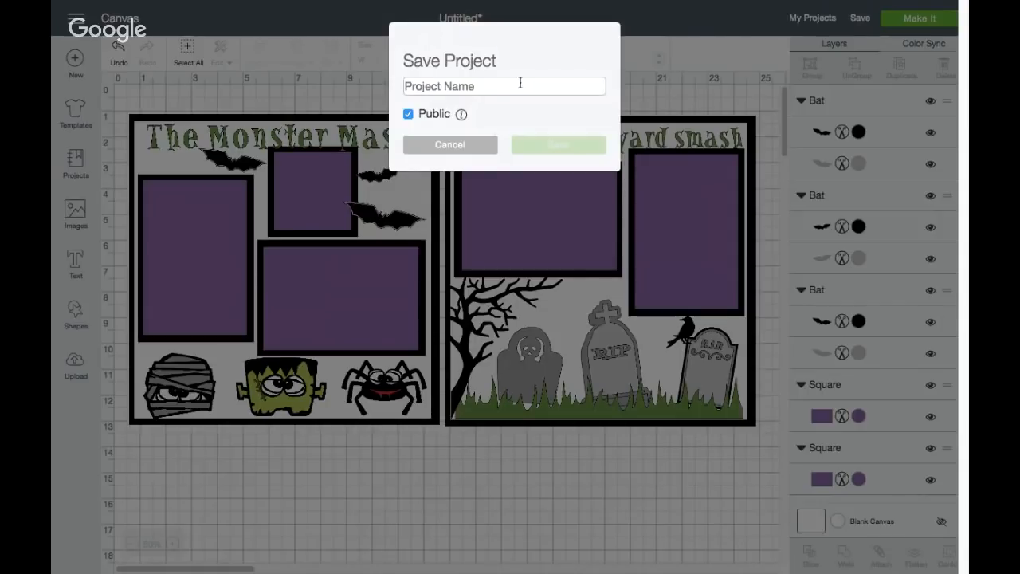
pyautogui.write('Youtub')
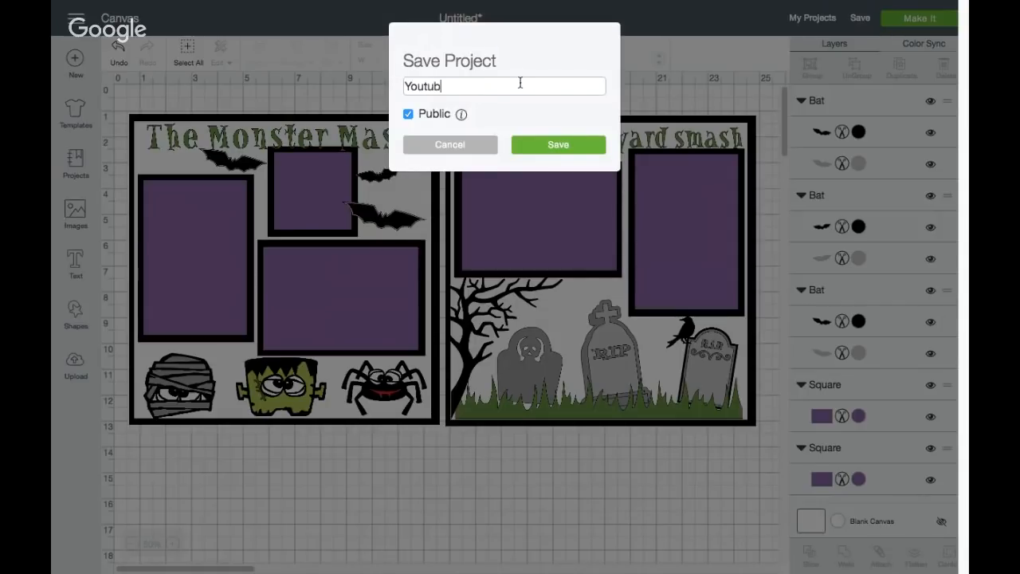
pyautogui.write('e Monster Mash')
pyautogui.click(535, 145)
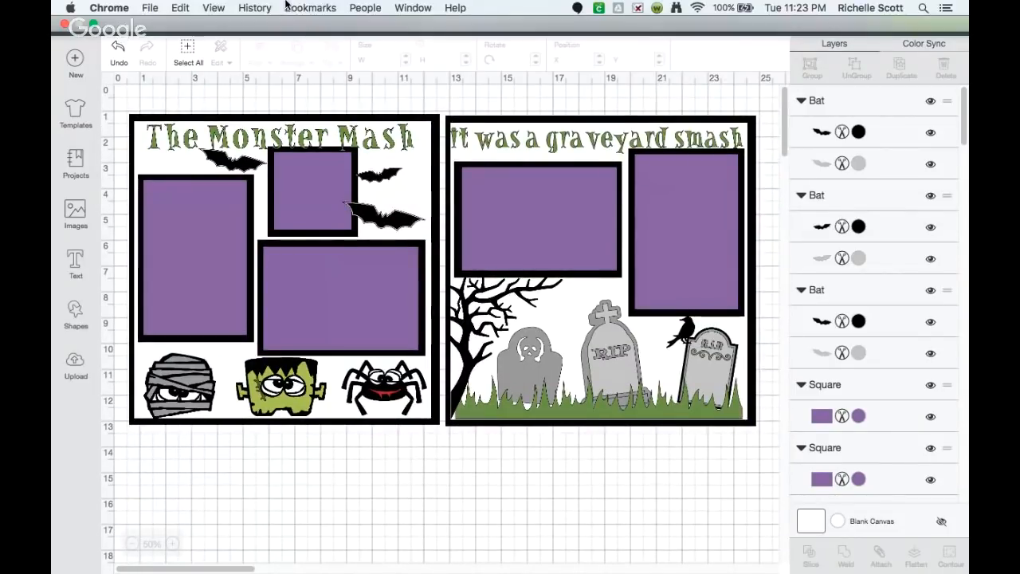
# Leave full-screen view to select the saved project's full web address, and return to full screen
pyautogui.click(93, 28)
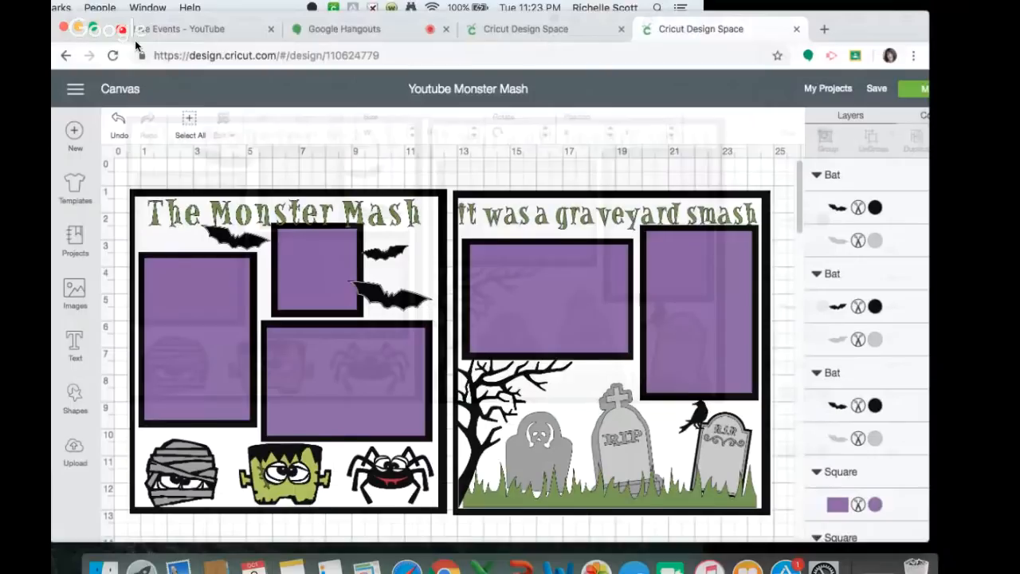
pyautogui.moveTo(380, 59); pyautogui.dragTo(148, 59)
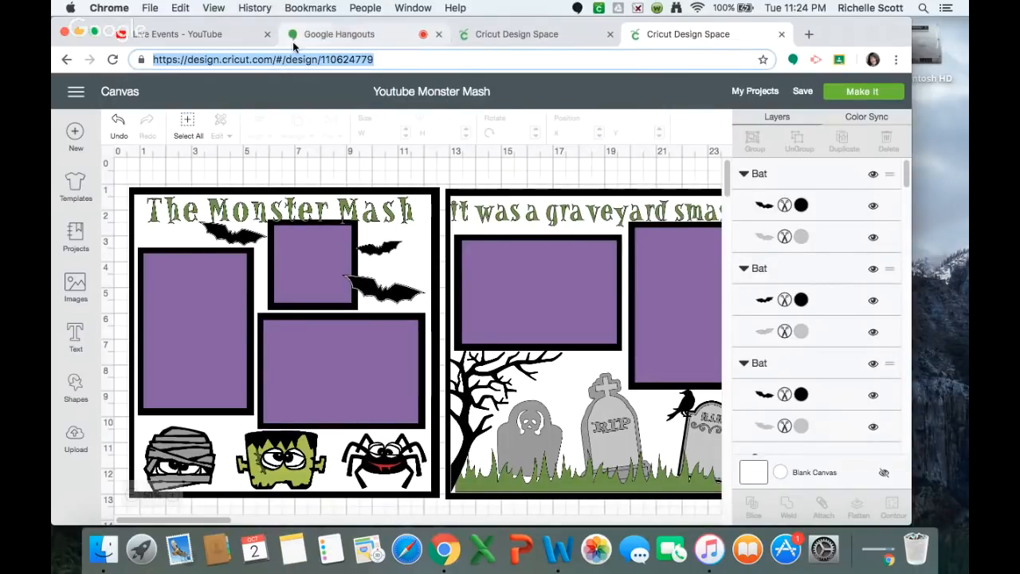
pyautogui.click(95, 34)
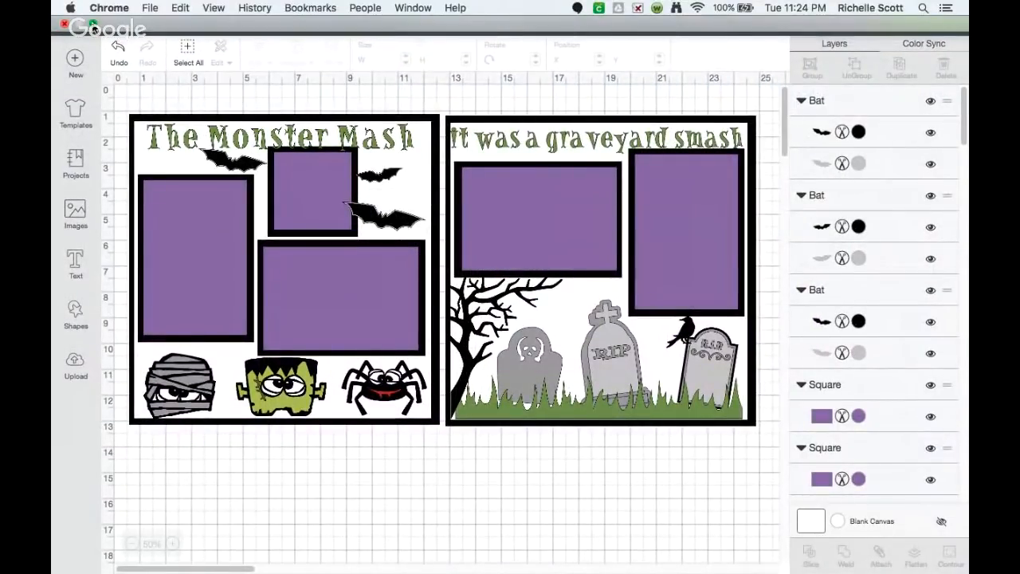
# Exit full screen and check the sizes of the first page's white background and the horizontal photo mat on each page
pyautogui.click(93, 29)
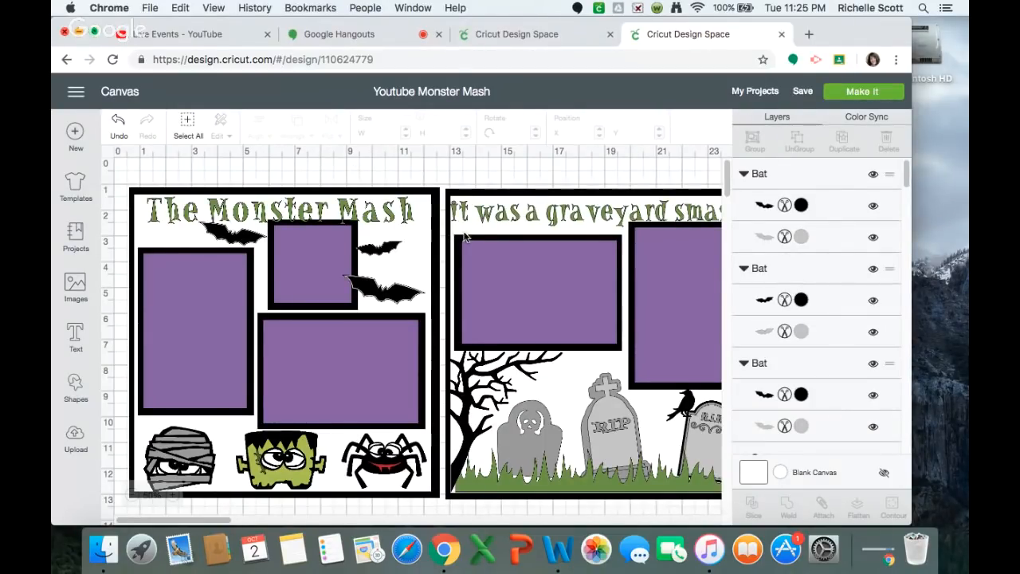
pyautogui.click(420, 226)
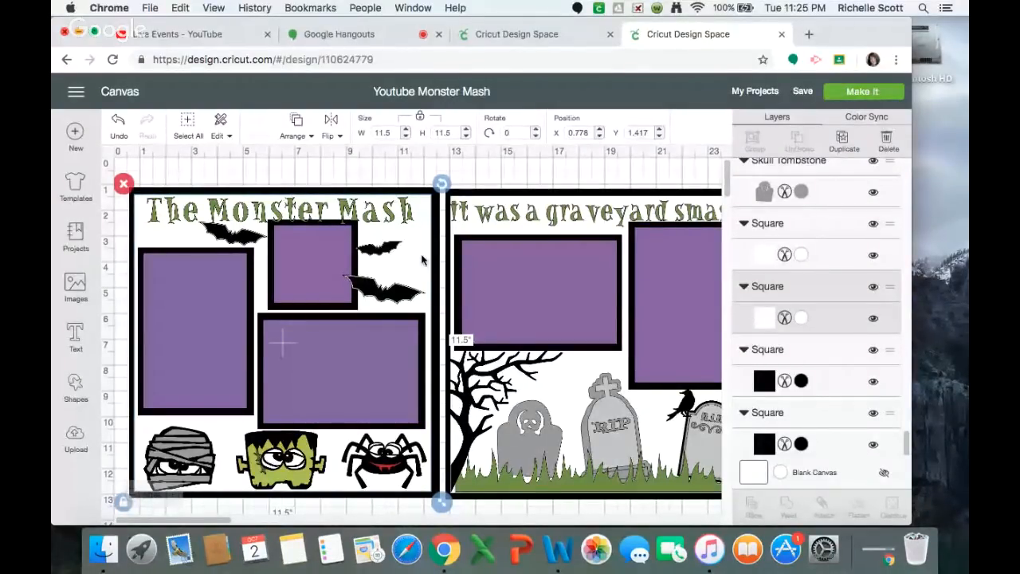
pyautogui.click(369, 377)
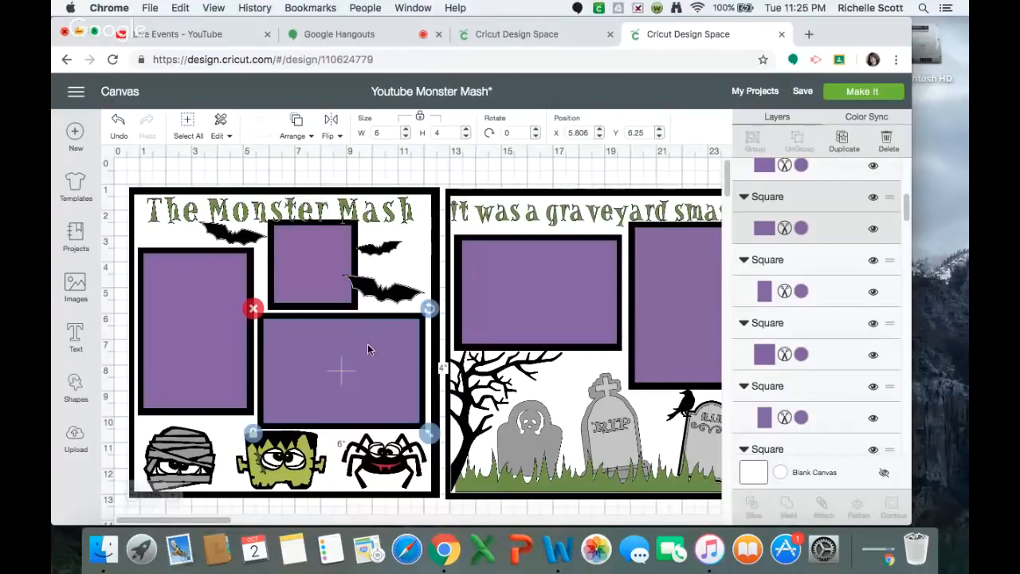
pyautogui.click(576, 269)
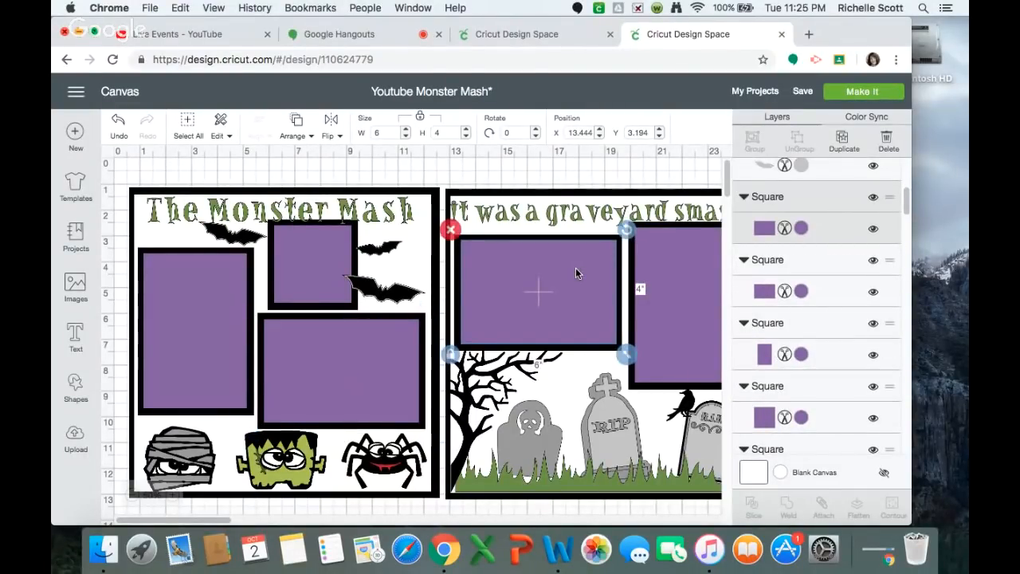